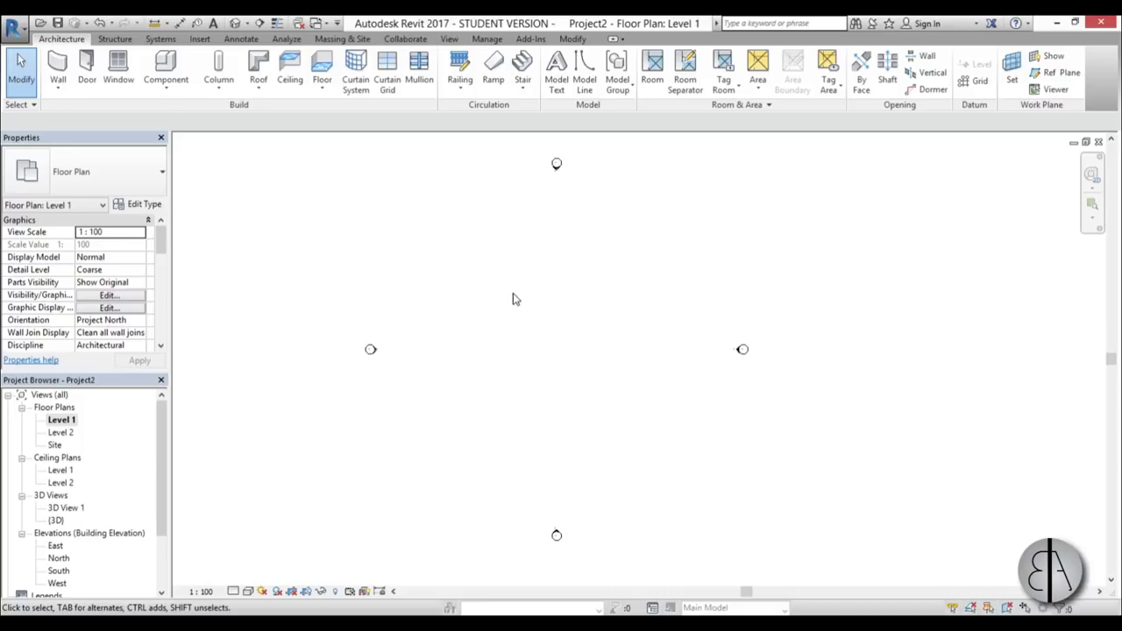
{"action": "left_click", "coordinate": [449, 40]}
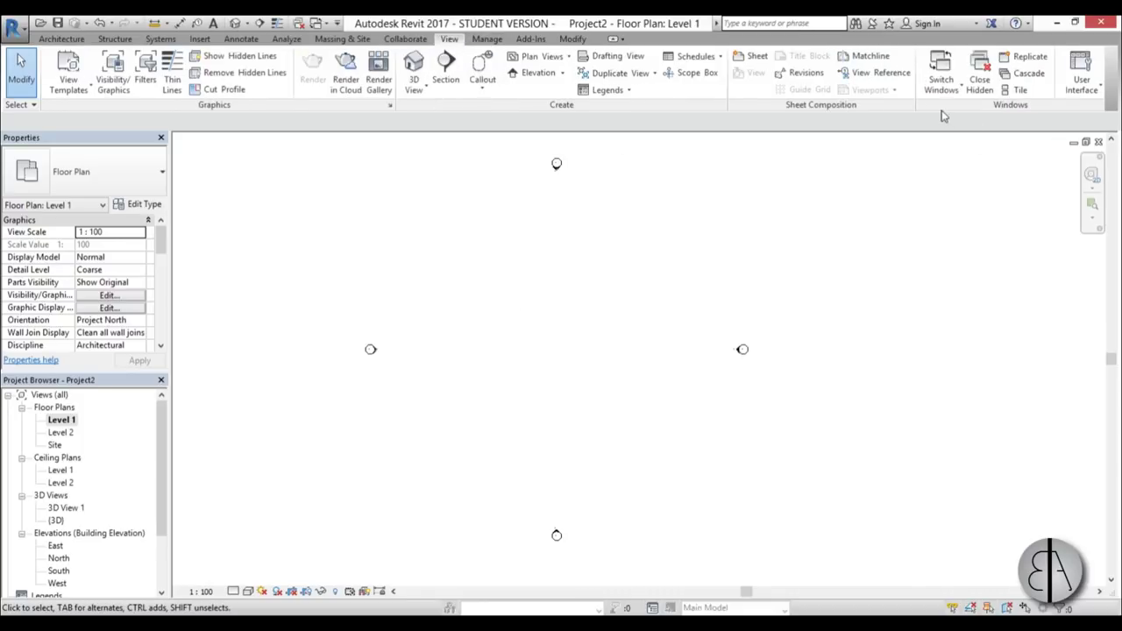
{"action": "left_click", "coordinate": [1080, 91]}
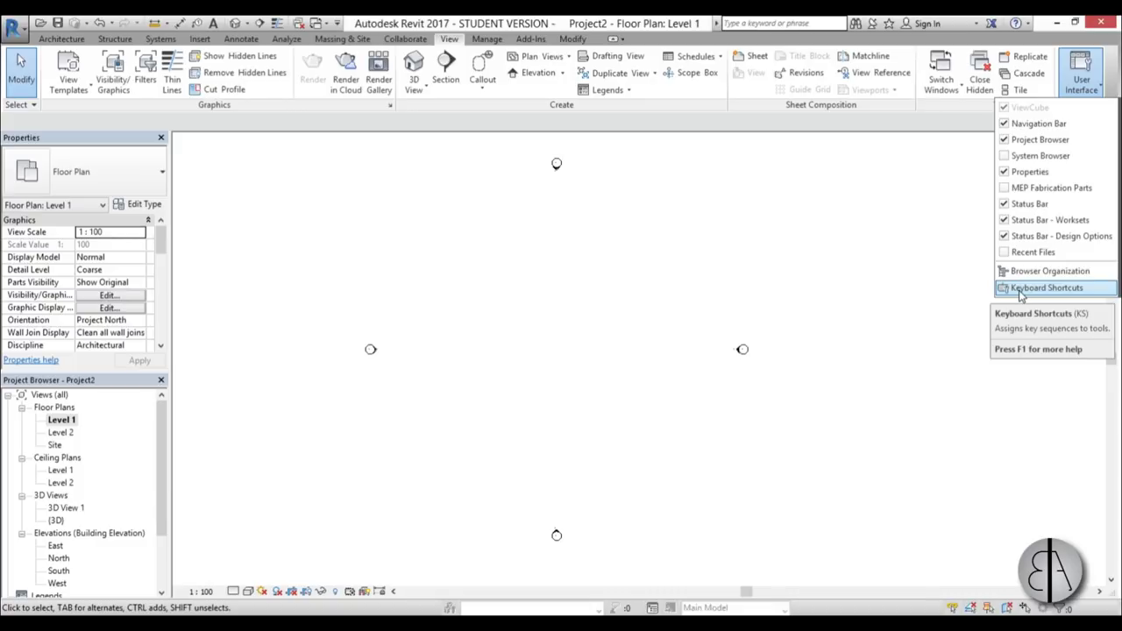
{"action": "left_click", "coordinate": [496, 315]}
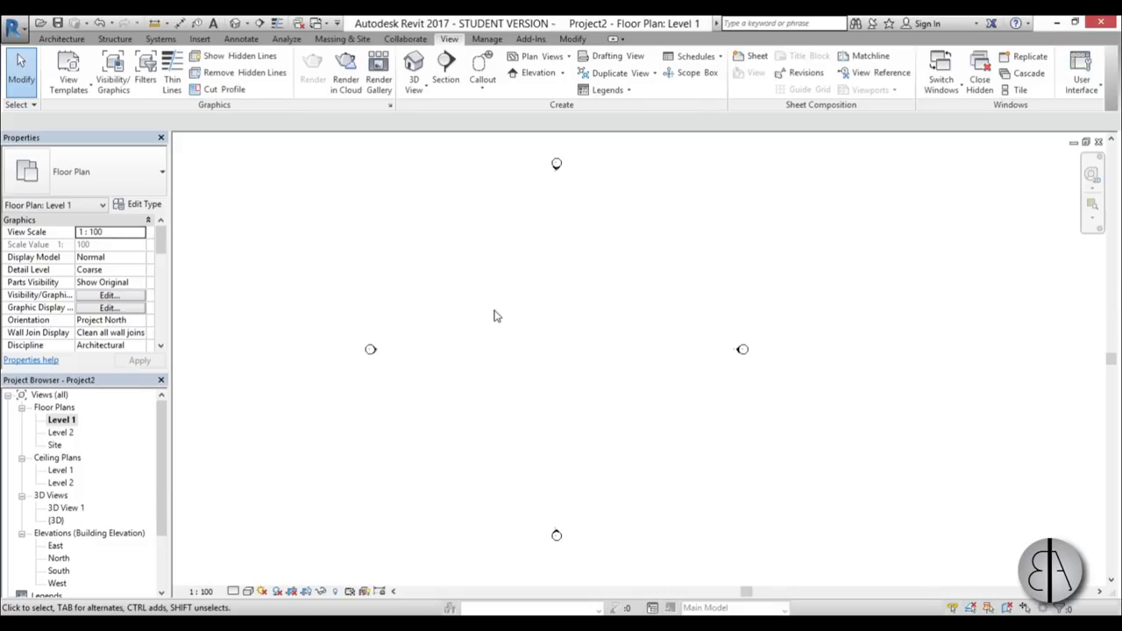
Open the Keyboard Shortcuts settings, dismissing the save reminder, and browse the full list of commands and their assigned shortcuts
{"action": "key", "text": "k"}
{"action": "key", "text": "s"}
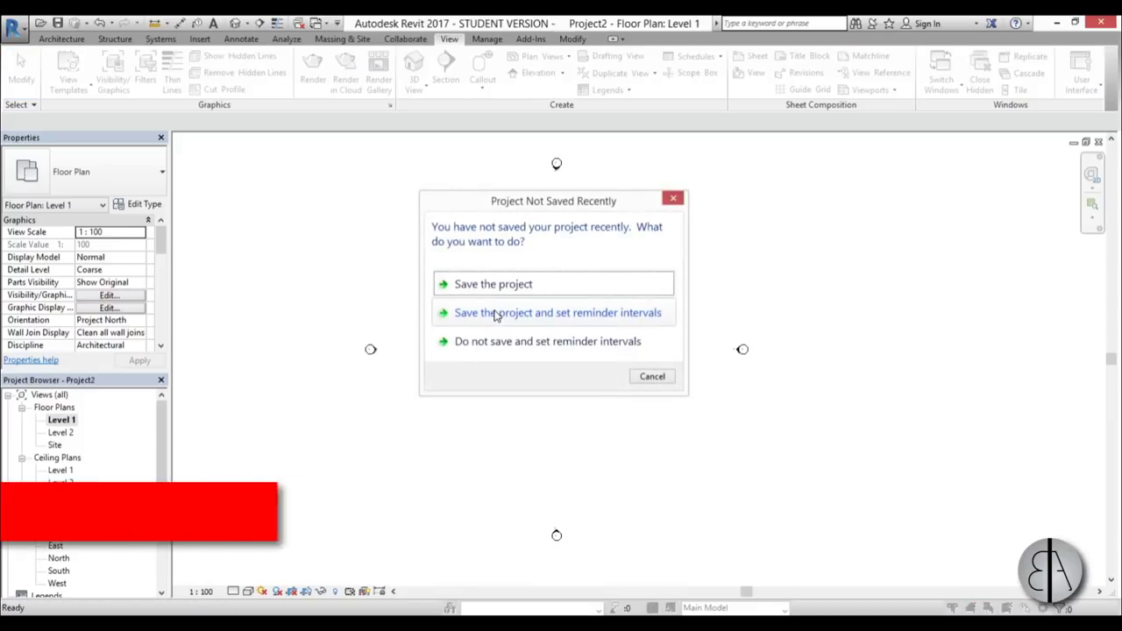
{"action": "left_click", "coordinate": [657, 386]}
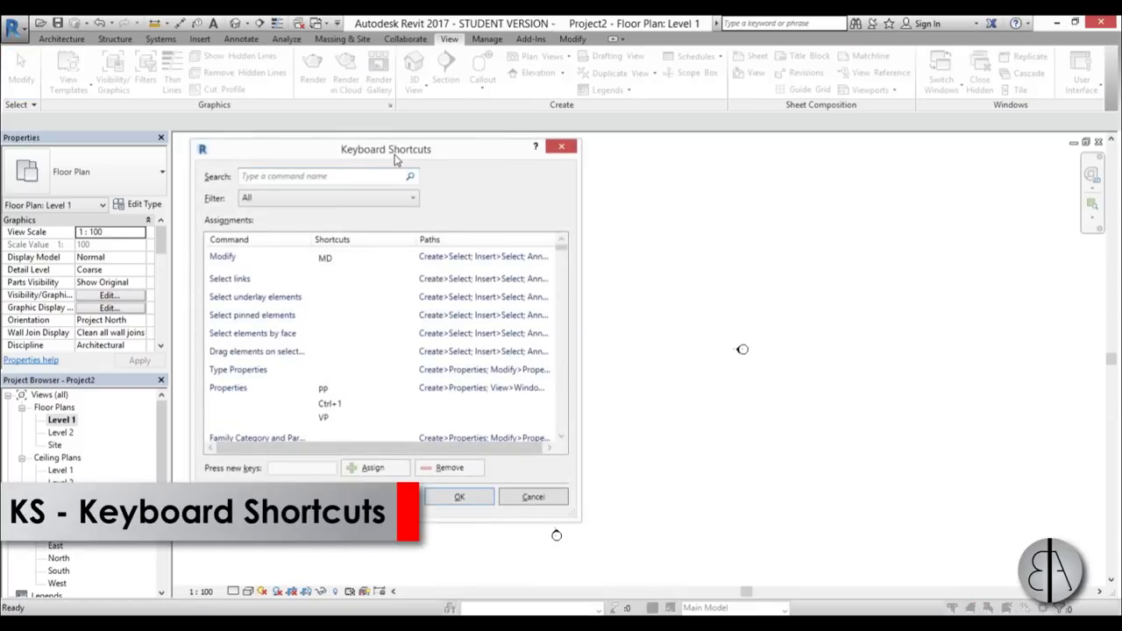
{"action": "left_click_drag", "start_coordinate": [396, 160], "coordinate": [430, 131]}
{"action": "left_click_drag", "start_coordinate": [595, 220], "coordinate": [596, 395]}
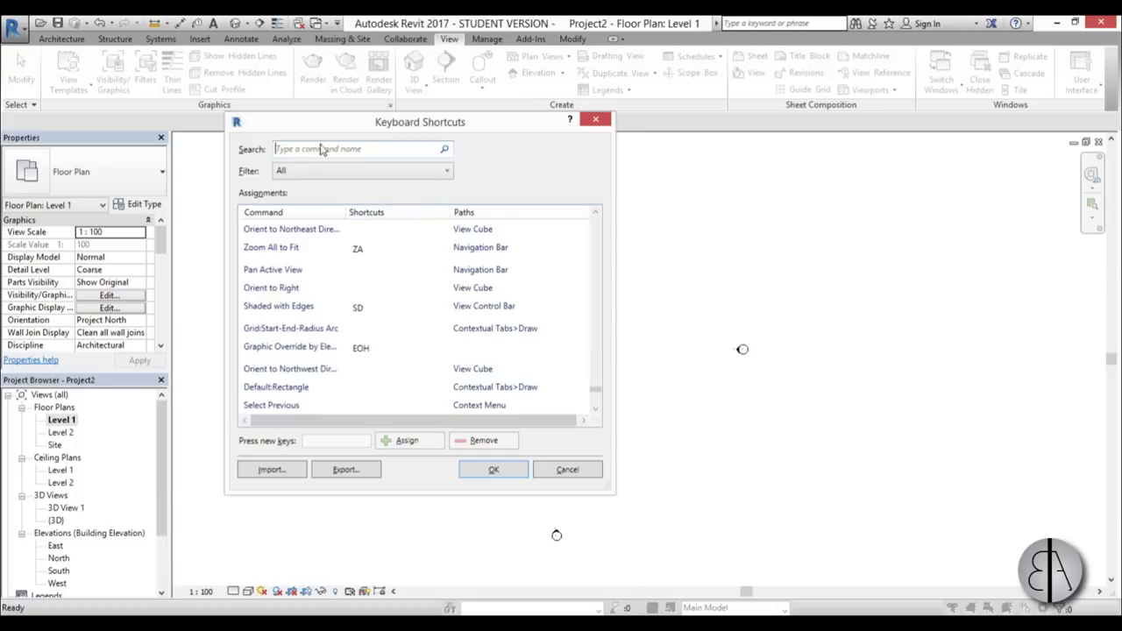
Filter the shortcut list to the Architecture Tab commands, review them and close the shortcut settings
{"action": "left_click", "coordinate": [297, 175]}
{"action": "scroll", "coordinate": [351, 290], "scroll_direction": "down", "scroll_amount": 1}
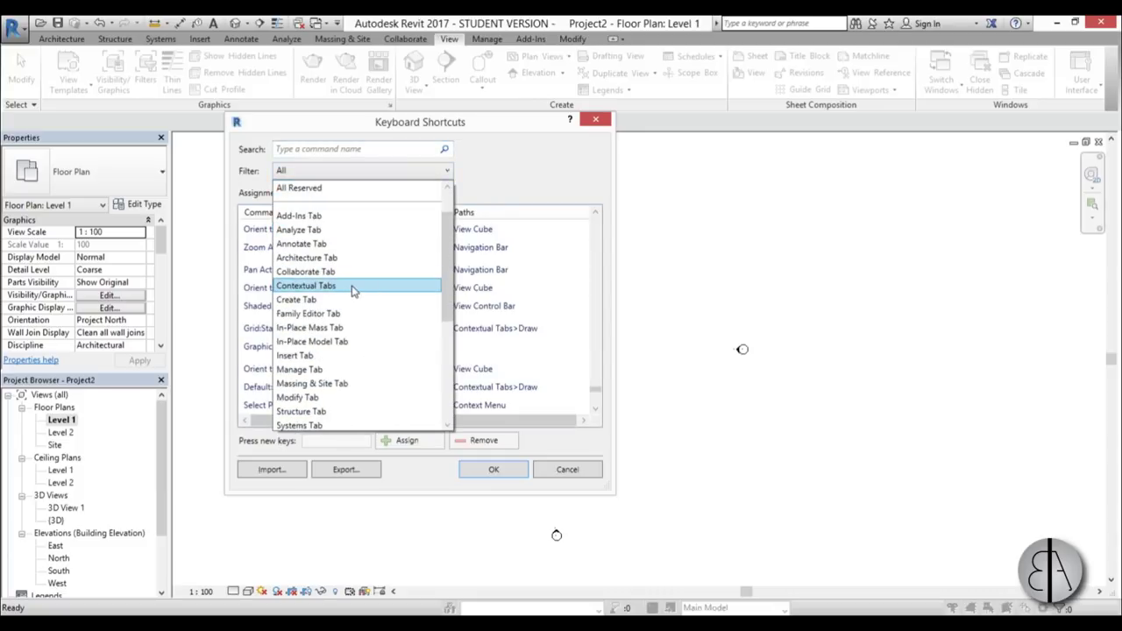
{"action": "left_click", "coordinate": [357, 263]}
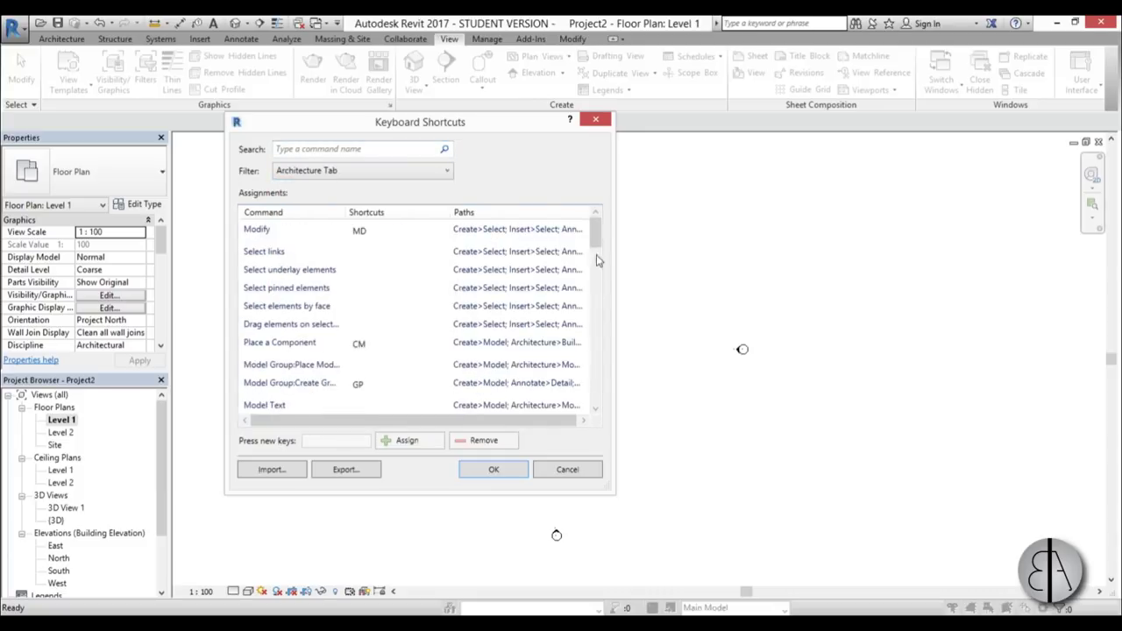
{"action": "mouse_move", "coordinate": [596, 233]}
{"action": "left_mouse_down"}
{"action": "mouse_move", "coordinate": [596, 388]}
{"action": "mouse_move", "coordinate": [612, 230]}
{"action": "left_mouse_up"}
{"action": "left_click", "coordinate": [493, 473]}
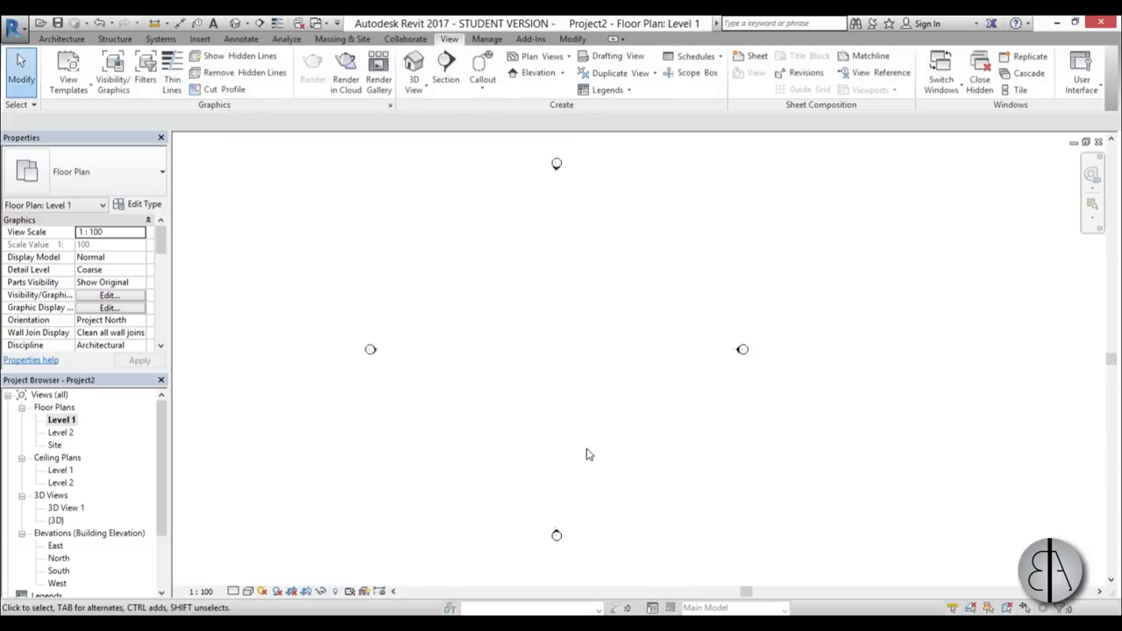
Draw a rectangle of Generic - 200mm exterior walls, about 18800 by 11800 mm, between the elevation markers
{"action": "left_click", "coordinate": [61, 39]}
{"action": "middle_click_drag", "start_coordinate": [553, 337], "coordinate": [526, 335]}
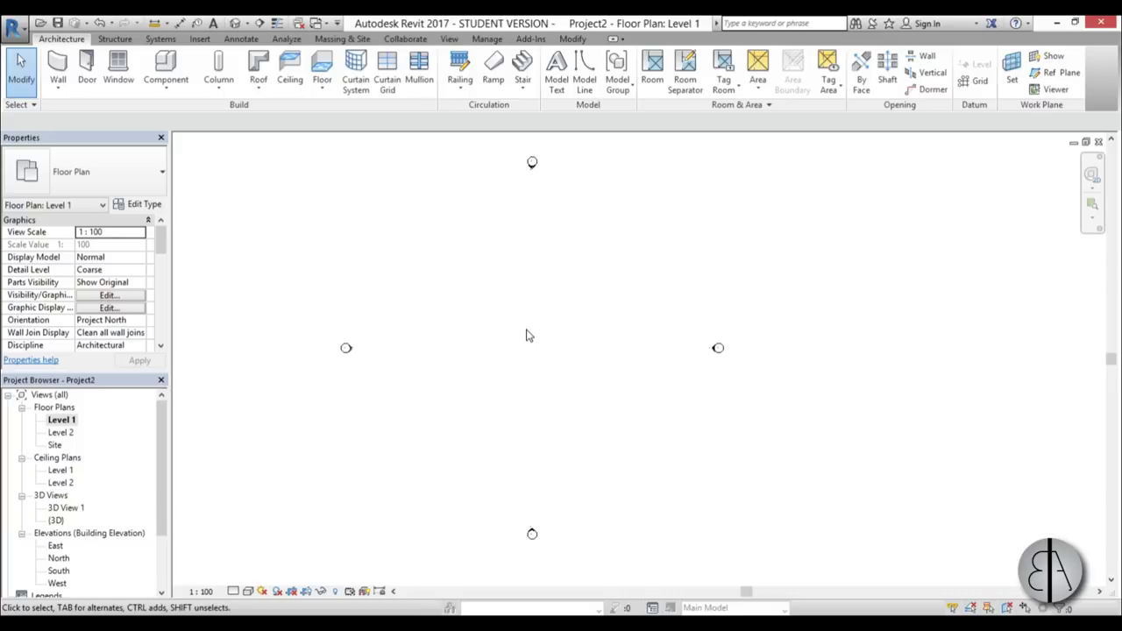
{"action": "scroll", "coordinate": [553, 341], "scroll_direction": "up", "scroll_amount": 2}
{"action": "middle_click_drag", "start_coordinate": [553, 341], "coordinate": [546, 365]}
{"action": "key", "text": "w"}
{"action": "key", "text": "a"}
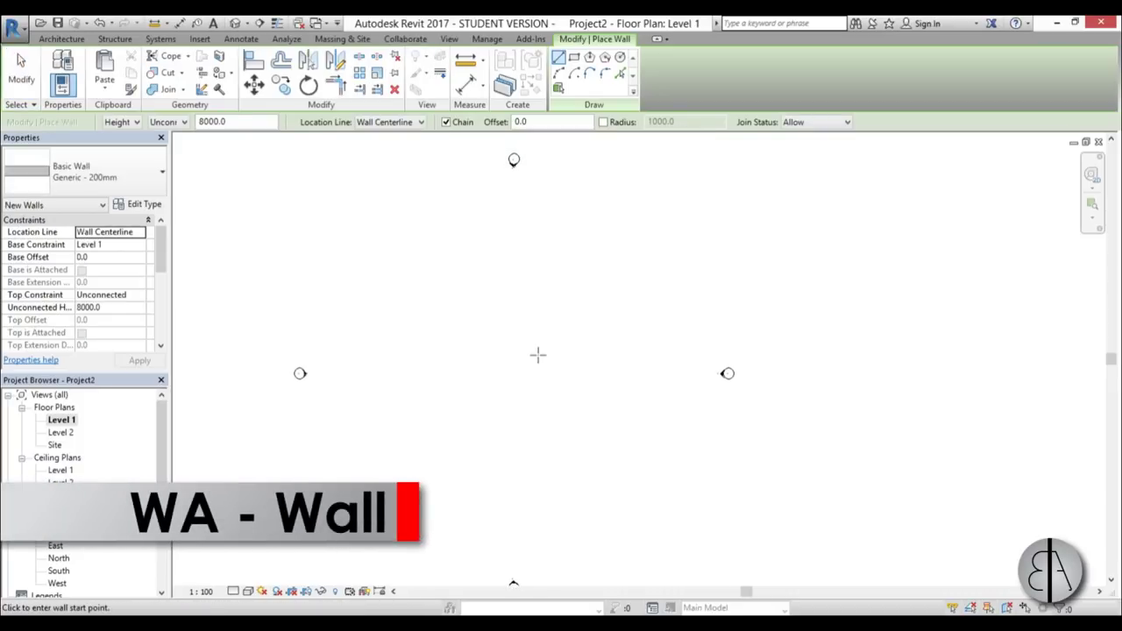
{"action": "left_click", "coordinate": [574, 57]}
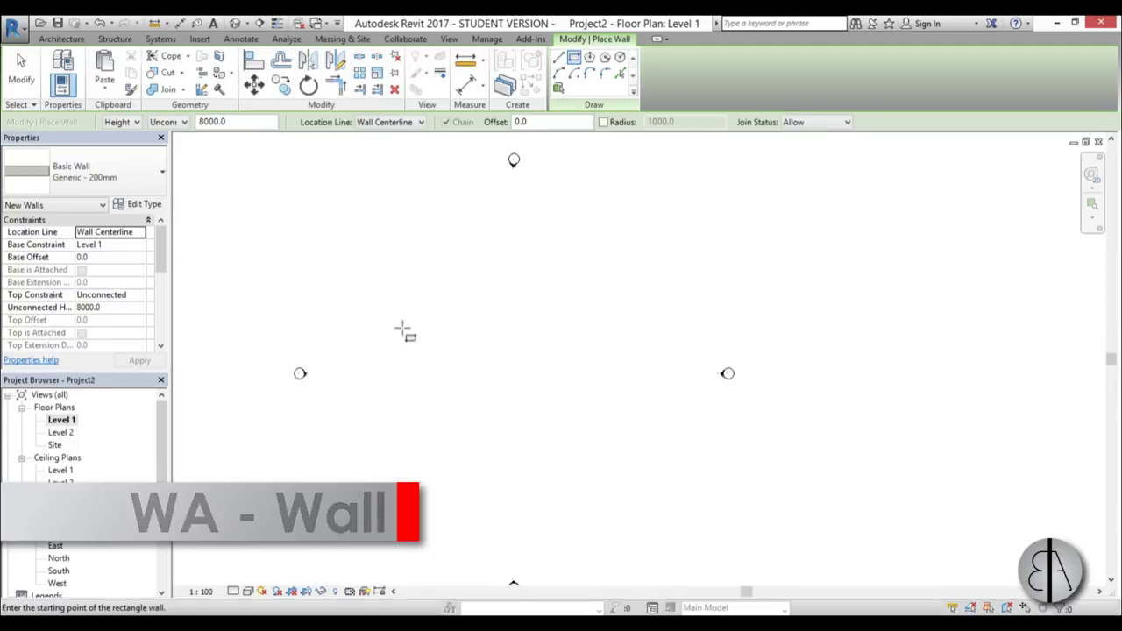
{"action": "left_click", "coordinate": [399, 270]}
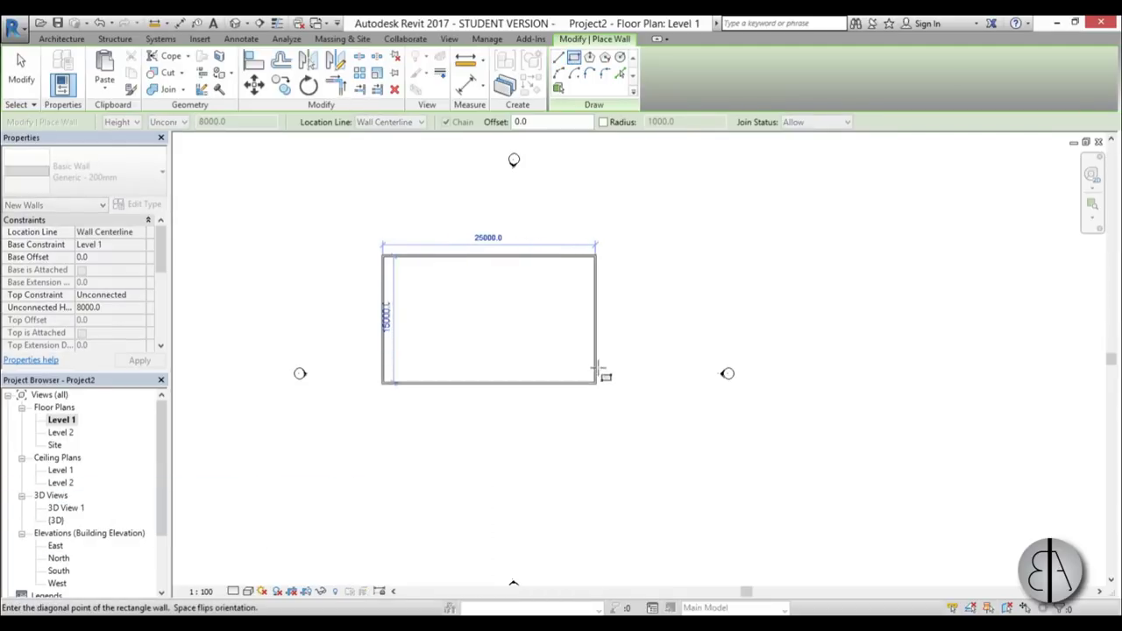
{"action": "left_click", "coordinate": [545, 358]}
{"action": "scroll", "coordinate": [488, 170], "scroll_direction": "up", "scroll_amount": 2}
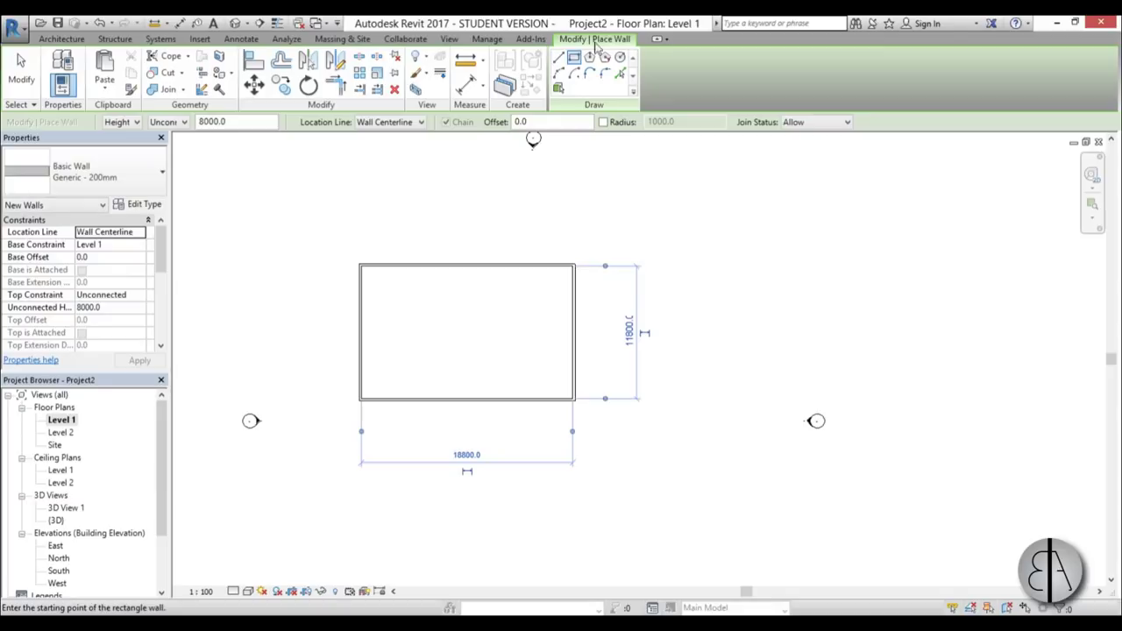
{"action": "scroll", "coordinate": [456, 326], "scroll_direction": "up", "scroll_amount": 2}
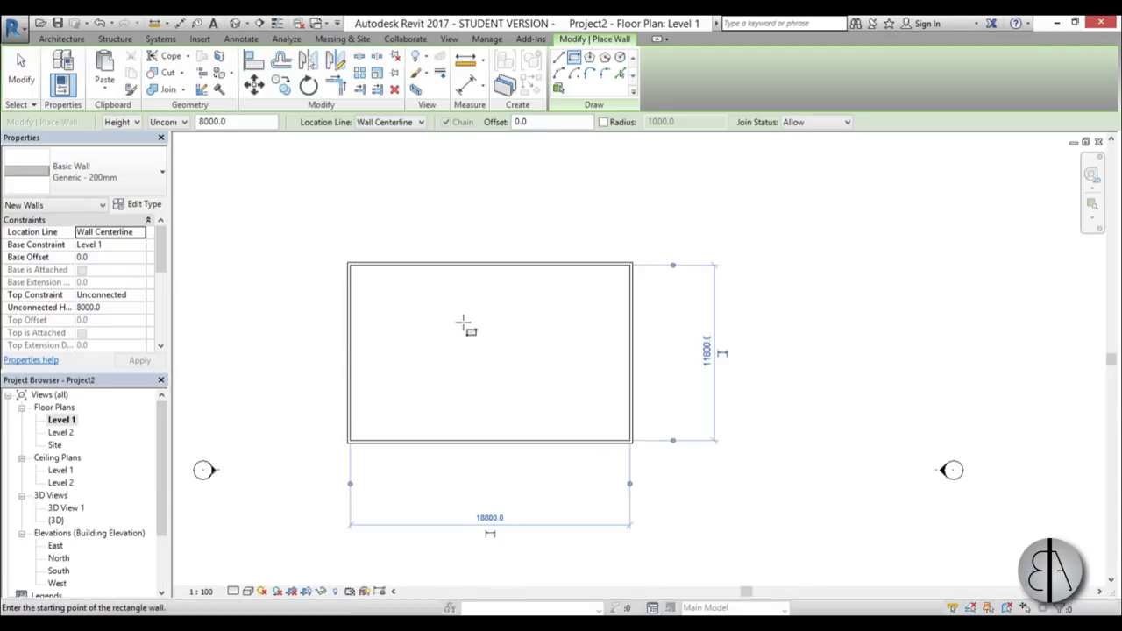
{"action": "key", "text": "Escape"}
{"action": "key", "text": "Escape"}
Divide the rectangle with a full-height vertical wall about 6400 mm from the left wall, and split the left part with a horizontal wall
{"action": "key", "text": "w"}
{"action": "key", "text": "a"}
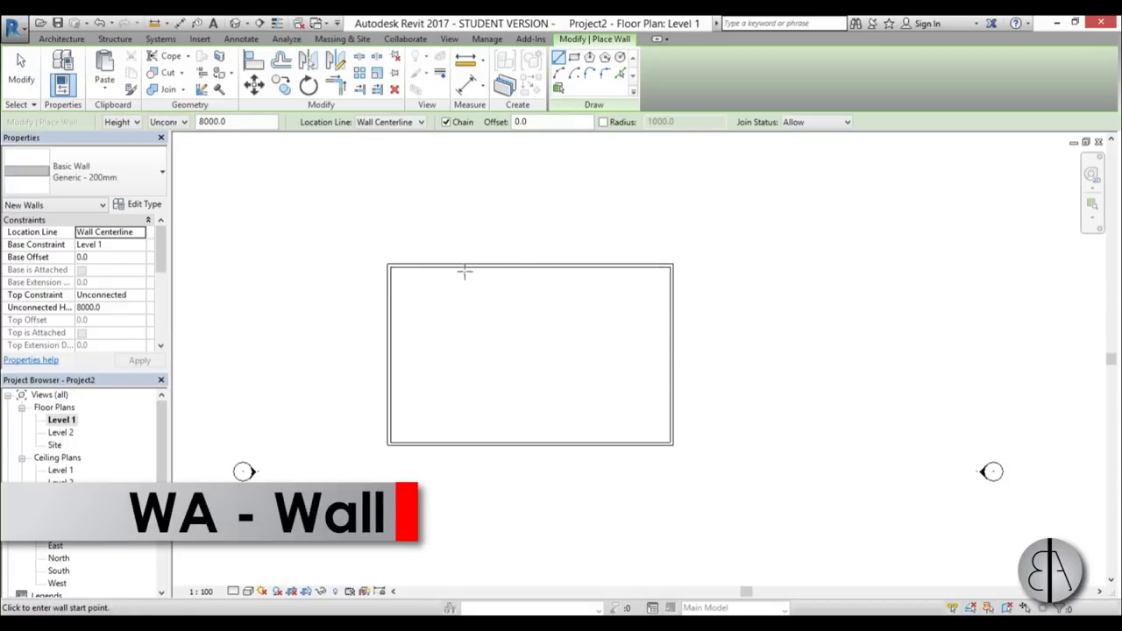
{"action": "left_click", "coordinate": [486, 265]}
{"action": "left_click", "coordinate": [486, 444]}
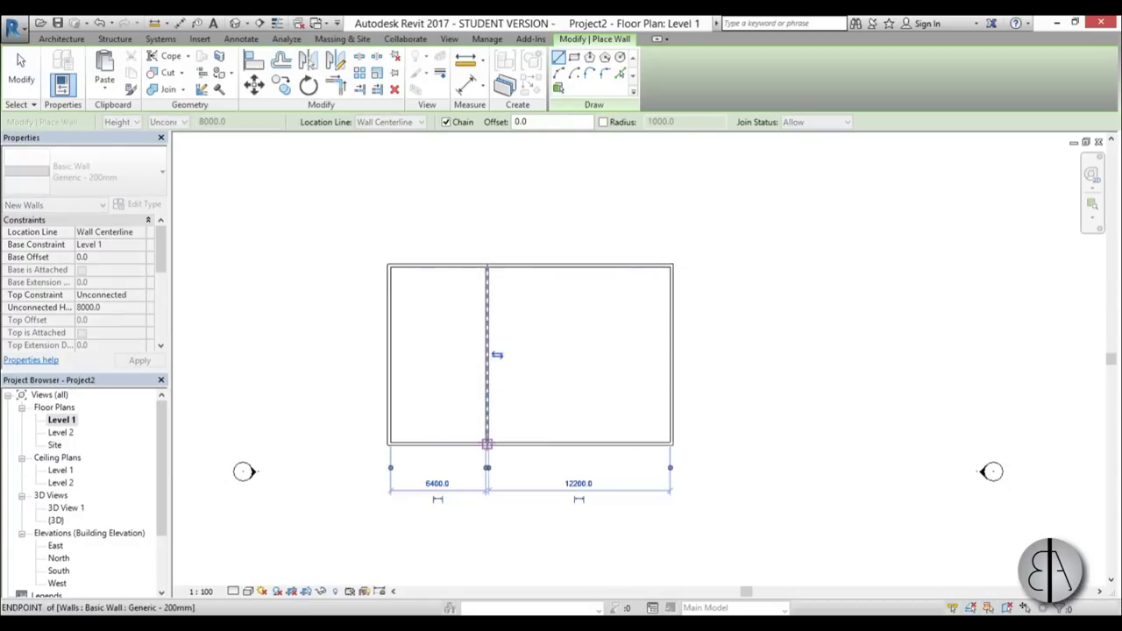
{"action": "key", "text": "Escape"}
{"action": "left_click", "coordinate": [390, 363]}
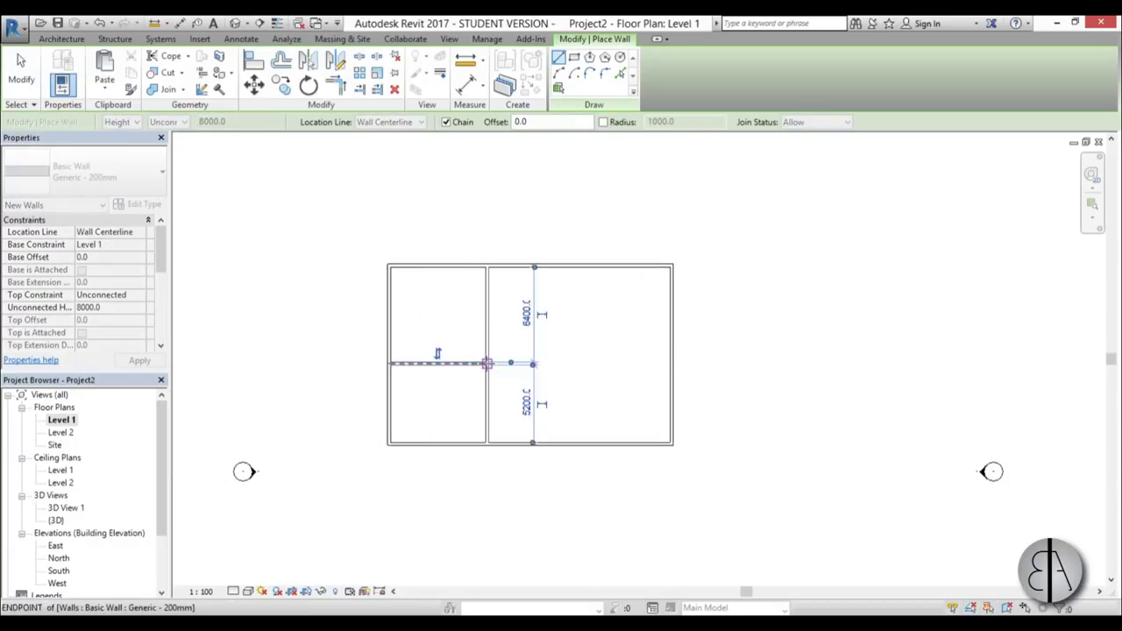
{"action": "left_click", "coordinate": [487, 363]}
{"action": "key", "text": "Escape"}
Add a horizontal wall about 2900 mm below the top wall in the right part, and divide the strip above with a short vertical wall
{"action": "left_click", "coordinate": [488, 310]}
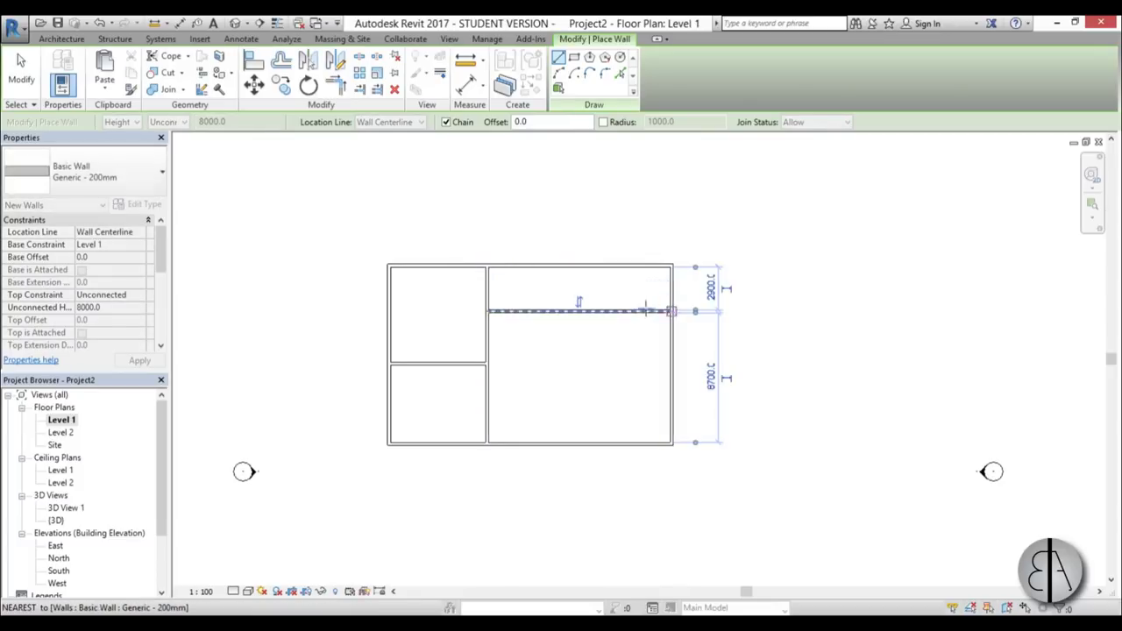
{"action": "left_click", "coordinate": [653, 308]}
{"action": "scroll", "coordinate": [653, 309], "scroll_direction": "up", "scroll_amount": 2}
{"action": "key", "text": "Escape"}
{"action": "left_click", "coordinate": [619, 310]}
{"action": "left_click", "coordinate": [619, 265]}
{"action": "key", "text": "Escape"}
{"action": "scroll", "coordinate": [589, 292], "scroll_direction": "down", "scroll_amount": 2}
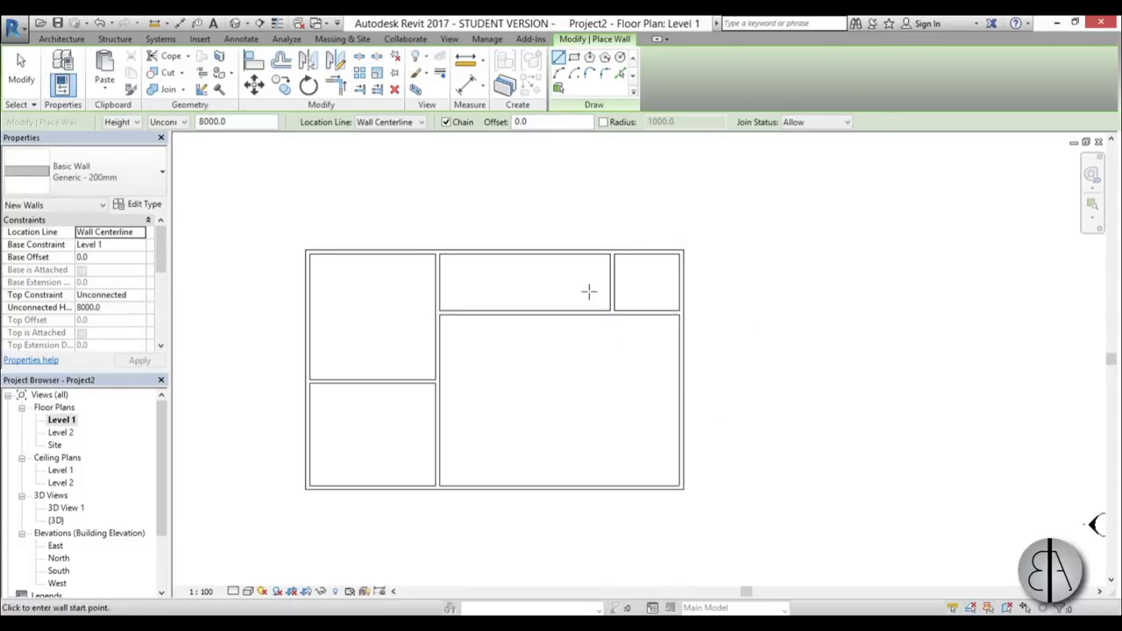
{"action": "key", "text": "Escape"}
Move the right exterior wall inward and shift the short partition between the two upper rooms to the left
{"action": "left_click", "coordinate": [680, 369]}
{"action": "left_click_drag", "start_coordinate": [680, 368], "coordinate": [636, 350]}
{"action": "left_click_drag", "start_coordinate": [611, 291], "coordinate": [558, 289]}
{"action": "key", "text": "Escape"}
{"action": "scroll", "coordinate": [536, 347], "scroll_direction": "up", "scroll_amount": 1}
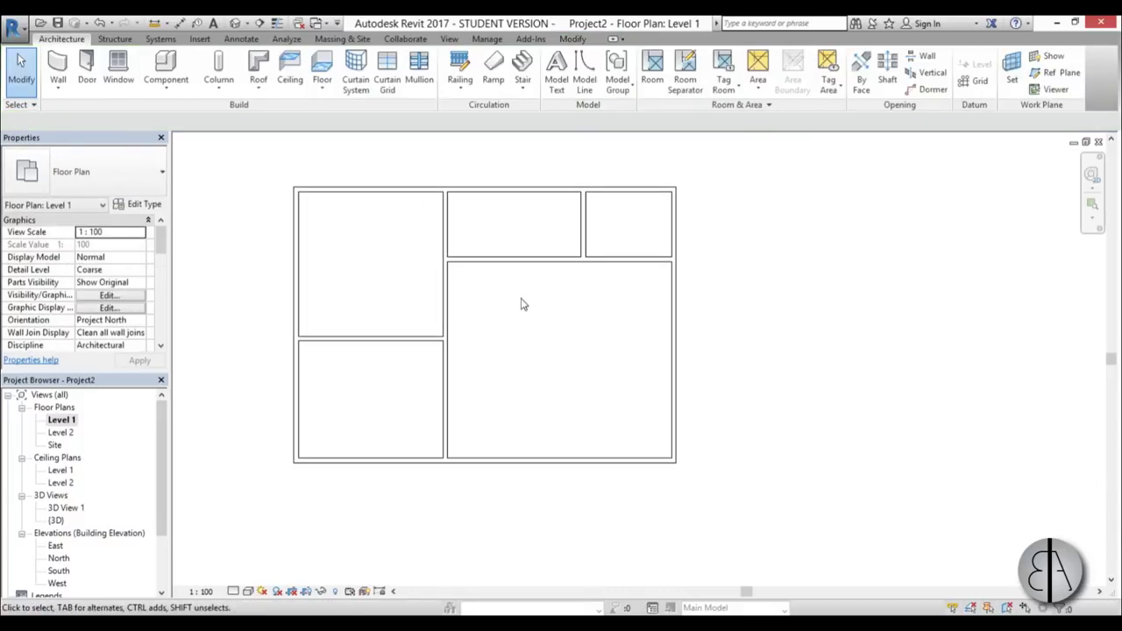
Place M_Single-Flush 0762 x 2032mm doors in the bottom exterior wall near the central wall and into the lower-left room
{"action": "middle_click_drag", "start_coordinate": [511, 363], "coordinate": [534, 359]}
{"action": "key", "text": "d"}
{"action": "key", "text": "r"}
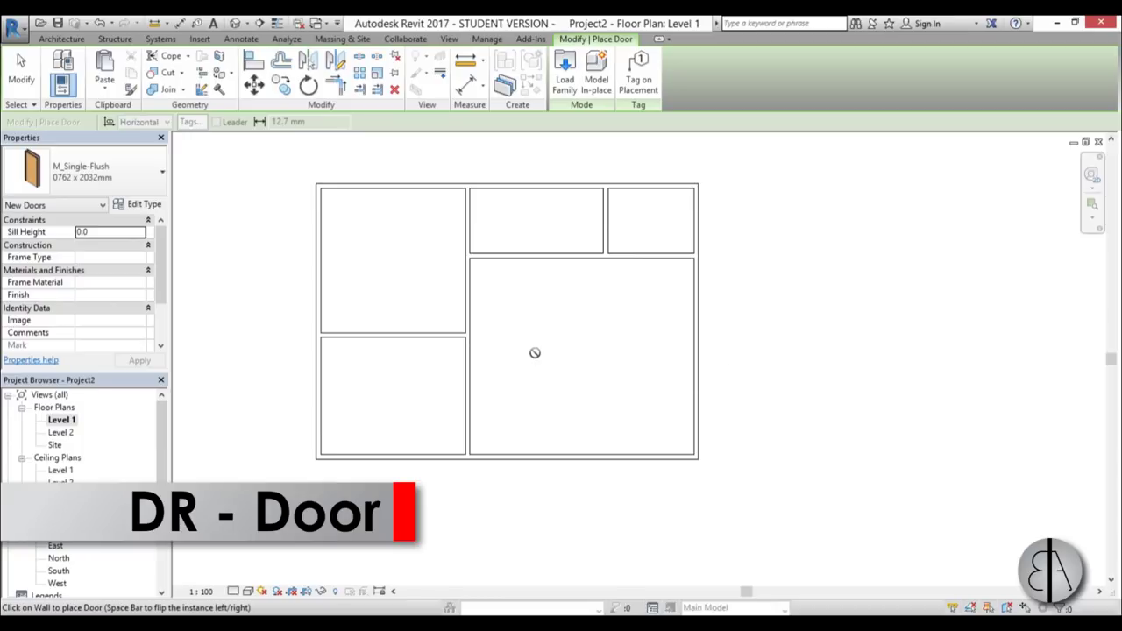
{"action": "left_click", "coordinate": [487, 445]}
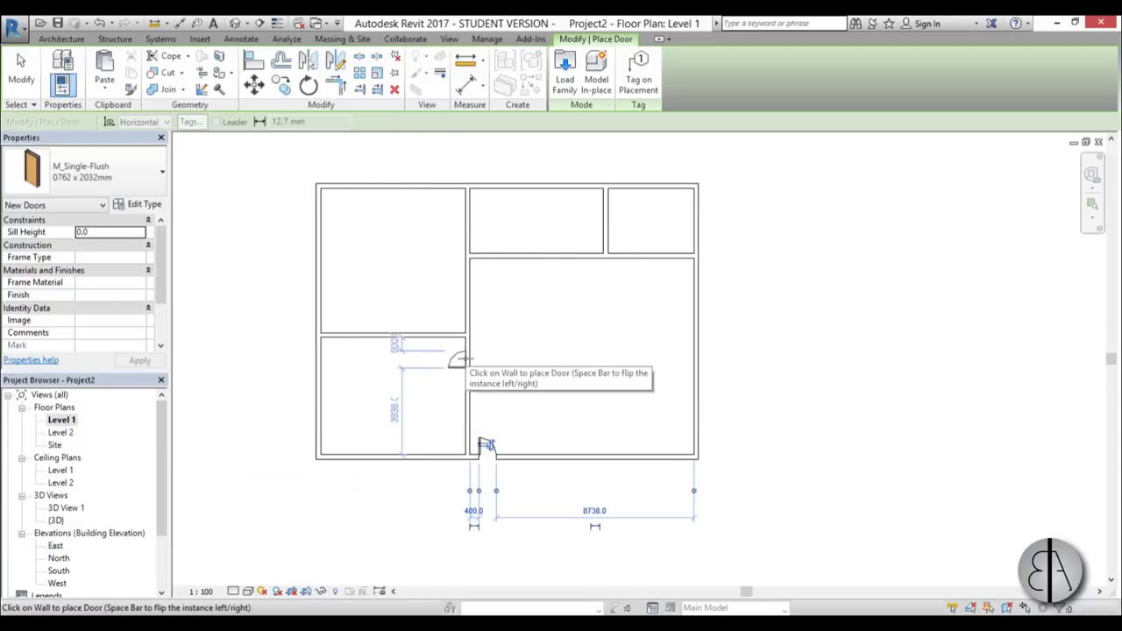
{"action": "left_click", "coordinate": [454, 347]}
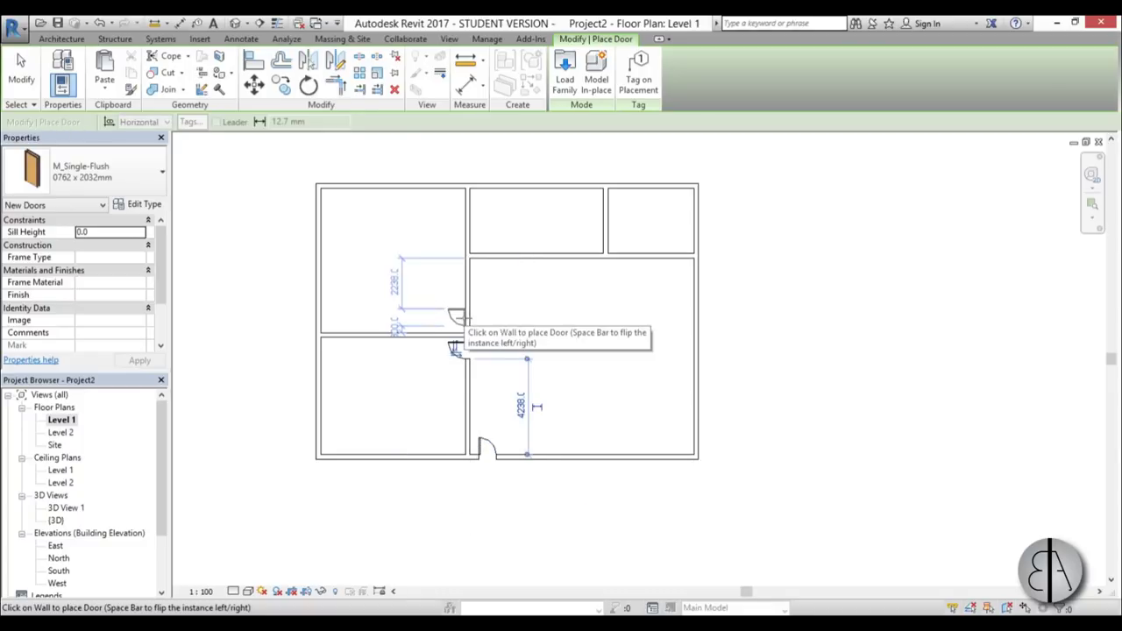
Enclose the entrance door with two connected walls running from the central wall to the bottom exterior wall, forming a small vestibule
{"action": "key", "text": "w"}
{"action": "key", "text": "a"}
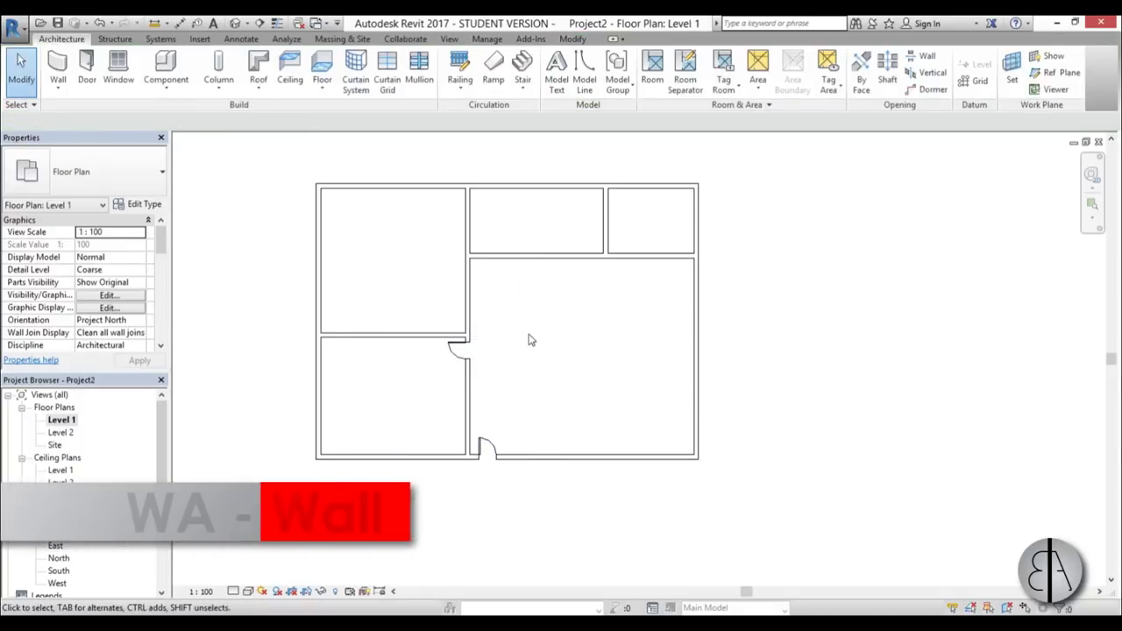
{"action": "left_click", "coordinate": [469, 391]}
{"action": "left_click", "coordinate": [534, 391]}
{"action": "left_click", "coordinate": [534, 455]}
{"action": "key", "text": "Escape"}
{"action": "key", "text": "Escape"}
Narrow the vestibule by moving its right wall toward the entrance door
{"action": "scroll", "coordinate": [531, 424], "scroll_direction": "up", "scroll_amount": 2}
{"action": "left_click_drag", "start_coordinate": [530, 424], "coordinate": [508, 421]}
{"action": "left_click", "coordinate": [492, 368]}
{"action": "key", "text": "Escape"}
Place a single-flush door in the vestibule's upper wall opening into the large room, with its hinge on the left side
{"action": "key", "text": "d"}
{"action": "key", "text": "r"}
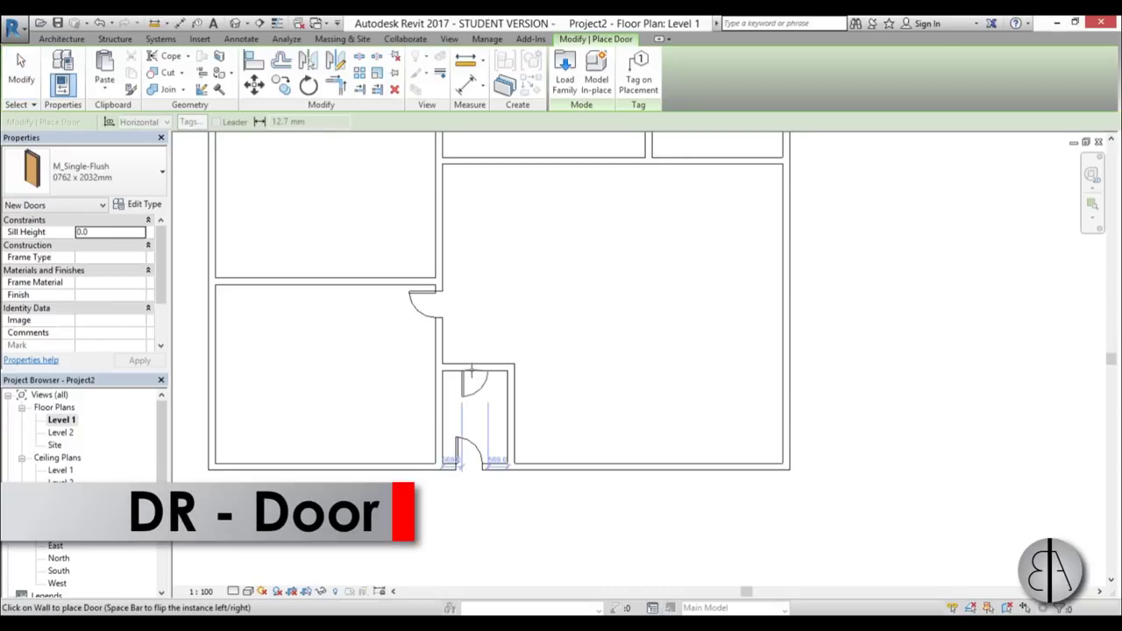
{"action": "left_click", "coordinate": [471, 362]}
{"action": "key", "text": "Escape"}
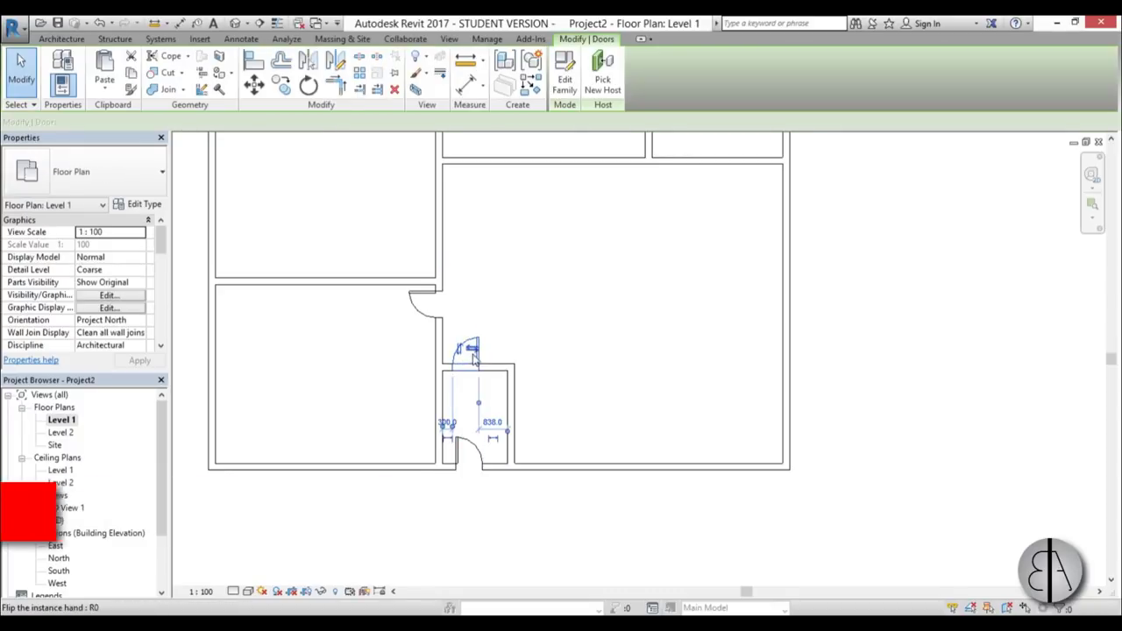
{"action": "left_click", "coordinate": [526, 391]}
{"action": "scroll", "coordinate": [498, 371], "scroll_direction": "down", "scroll_amount": 2}
Place three M_Fixed 0915 x 0610mm windows along the large room's bottom exterior wall
{"action": "key", "text": "w"}
{"action": "key", "text": "n"}
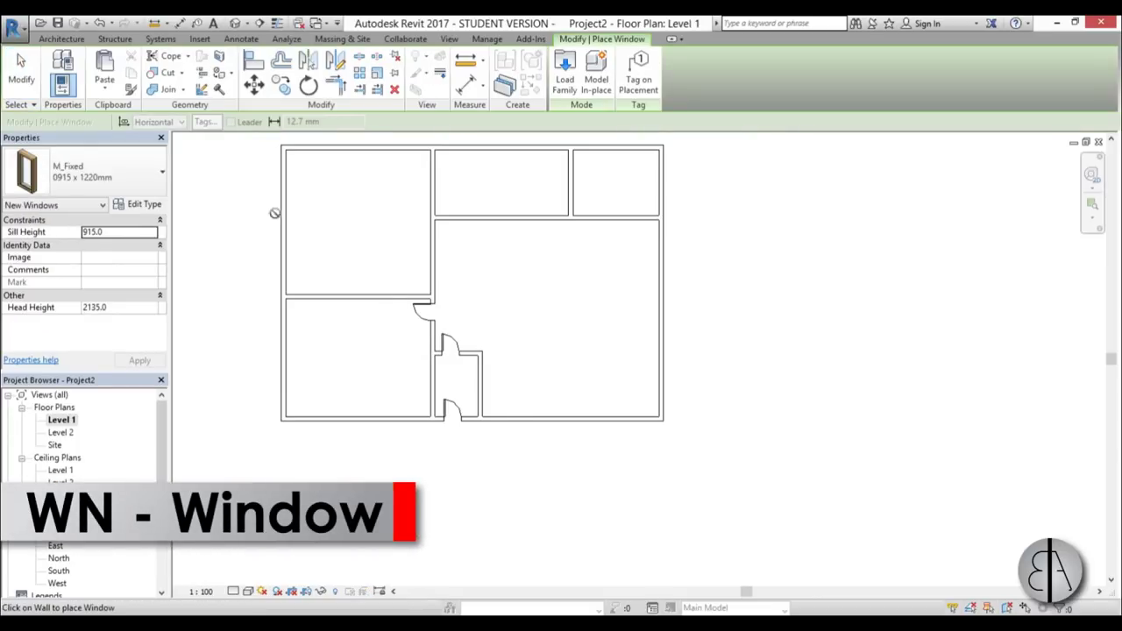
{"action": "left_click", "coordinate": [83, 171]}
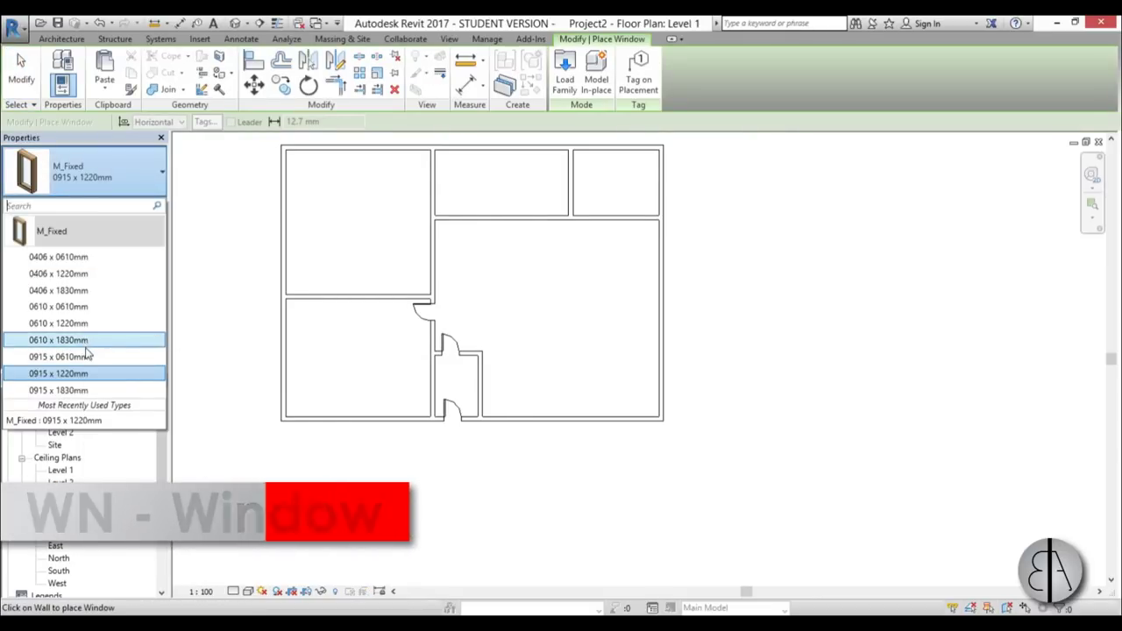
{"action": "left_click", "coordinate": [87, 355]}
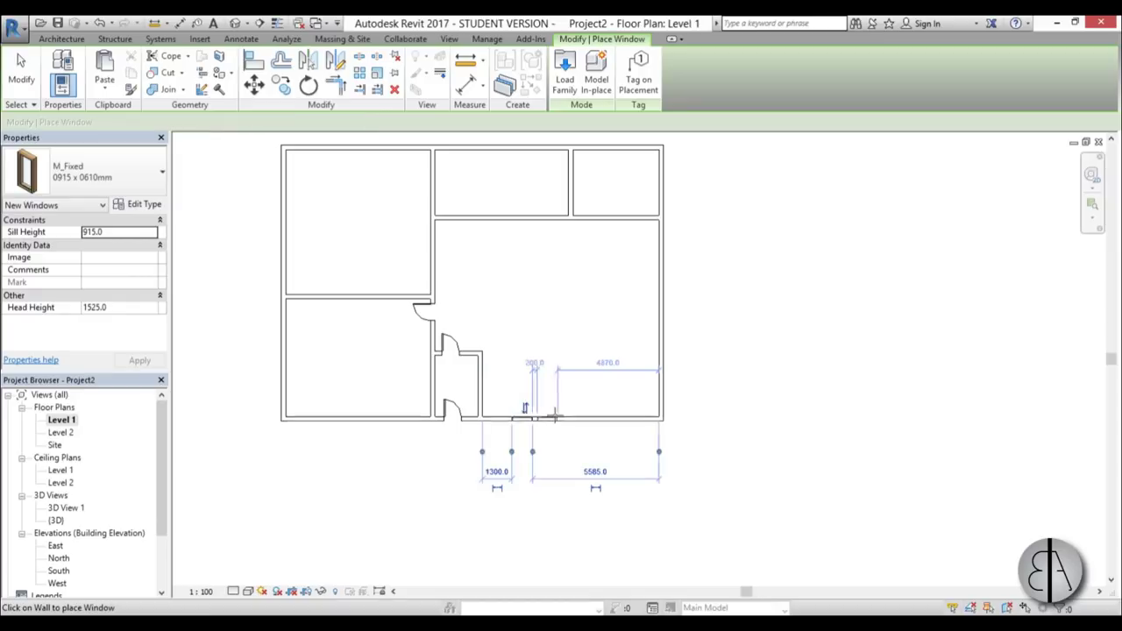
{"action": "left_click", "coordinate": [522, 418]}
{"action": "left_click", "coordinate": [562, 418]}
{"action": "left_click", "coordinate": [615, 418]}
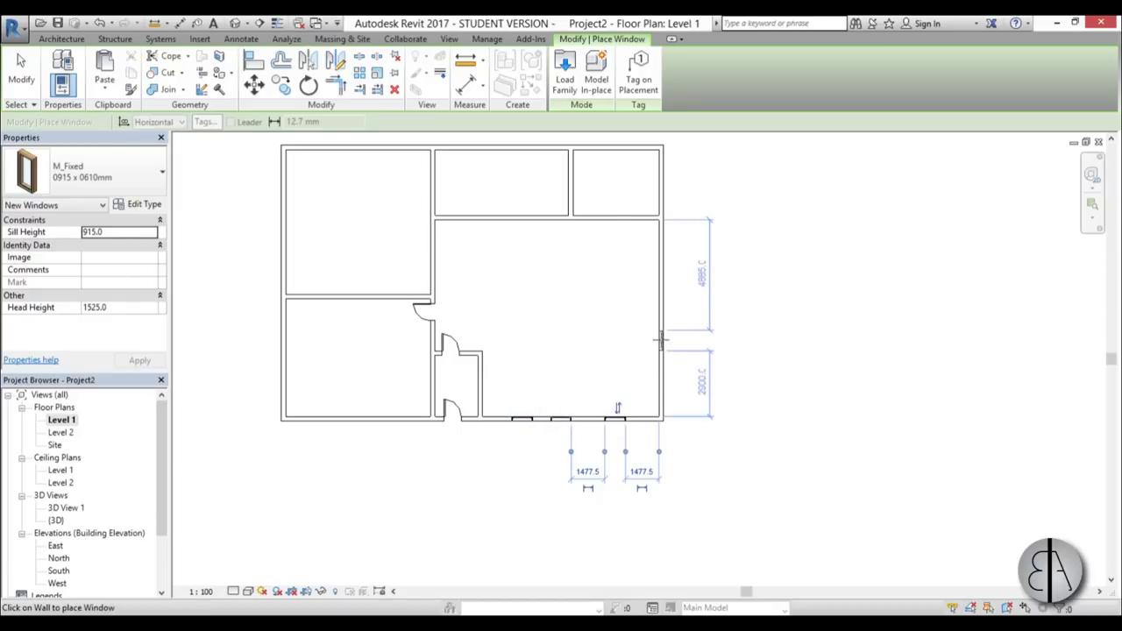
Place two more fixed windows in the large room's right exterior wall and one in the upper-right room's top wall
{"action": "left_click", "coordinate": [662, 331]}
{"action": "left_click", "coordinate": [662, 263]}
{"action": "left_click", "coordinate": [620, 147]}
{"action": "key", "text": "Escape"}
{"action": "key", "text": "Escape"}
Place single-flush doors from the large room into the two upper rooms beside their partition and into the upper-left room
{"action": "middle_click_drag", "start_coordinate": [531, 197], "coordinate": [526, 230]}
{"action": "key", "text": "d"}
{"action": "key", "text": "r"}
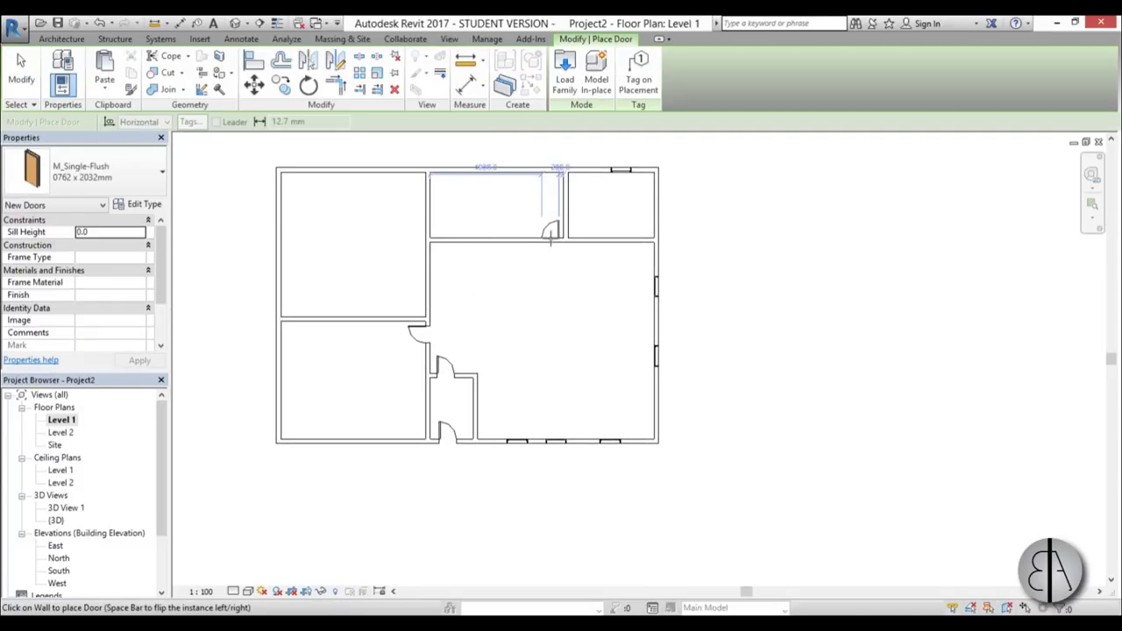
{"action": "left_click", "coordinate": [551, 239]}
{"action": "left_click", "coordinate": [580, 238]}
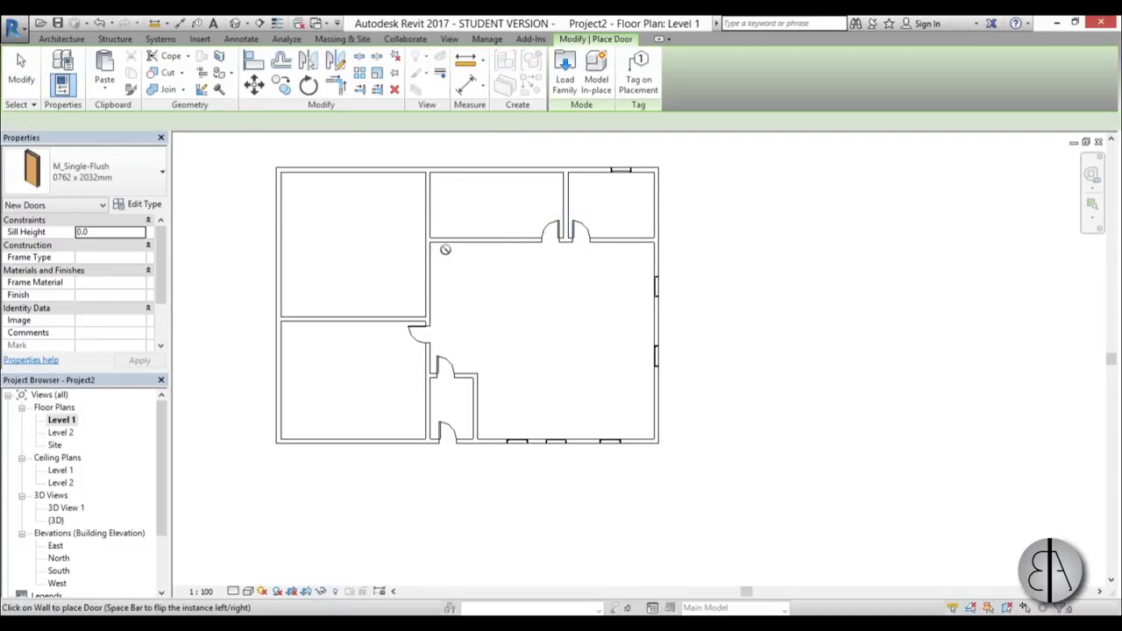
{"action": "left_click", "coordinate": [421, 304]}
{"action": "key", "text": "Escape"}
{"action": "key", "text": "Escape"}
Move the right exterior wall with its windows further inward to shorten the floor plan
{"action": "left_click_drag", "start_coordinate": [656, 326], "coordinate": [627, 328]}
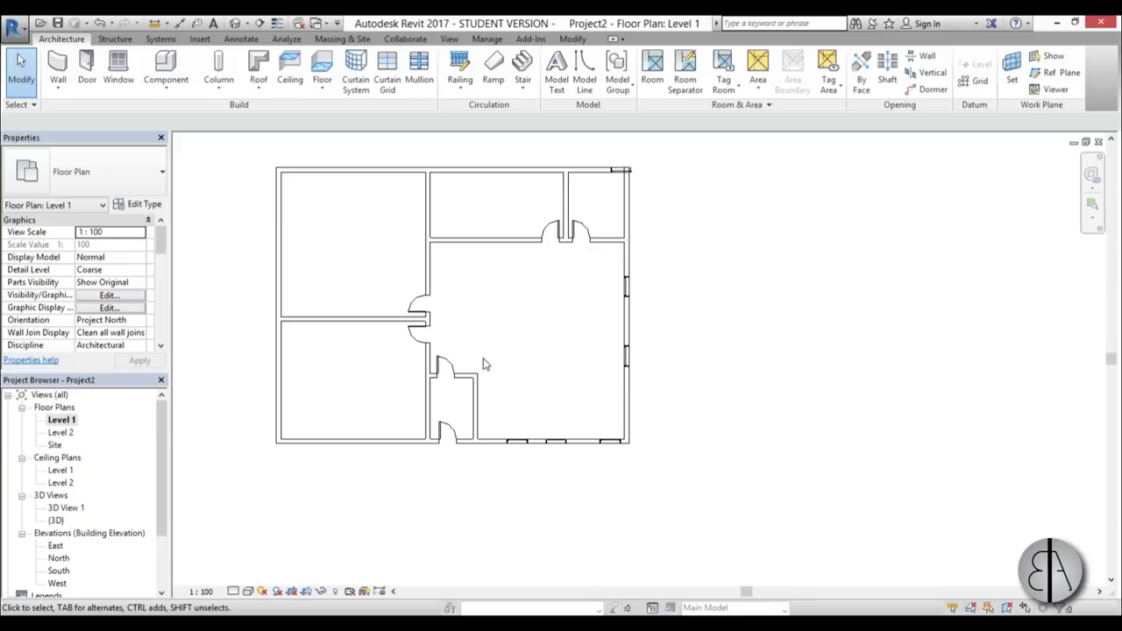
{"action": "scroll", "coordinate": [504, 388], "scroll_direction": "up", "scroll_amount": 2}
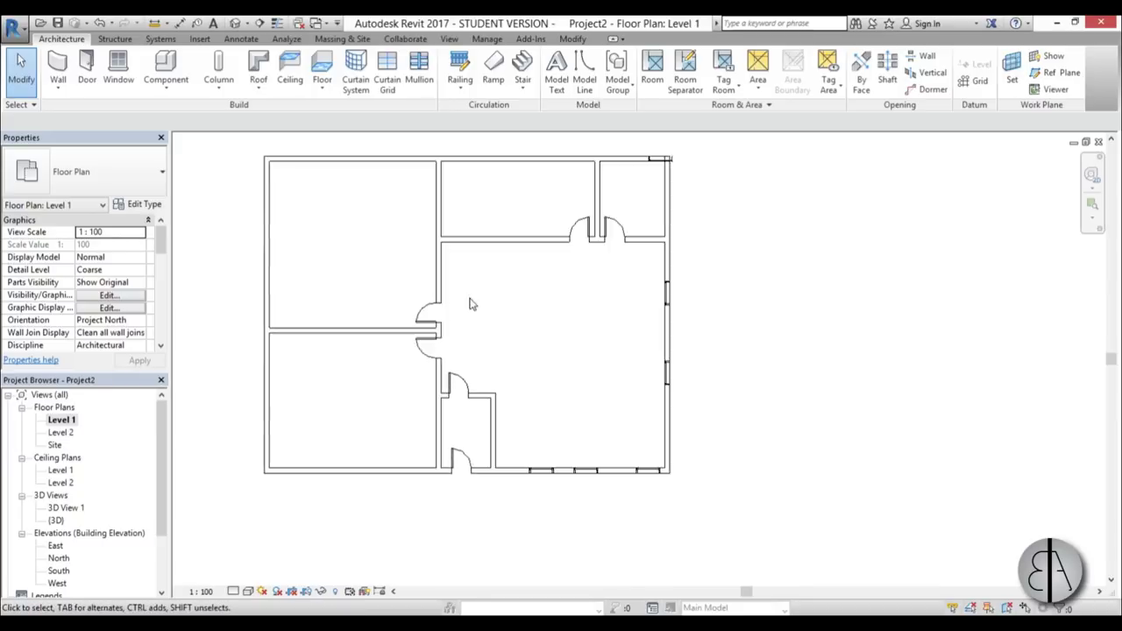
Move the long vertical interior wall toward the left rooms, to about 6000 mm from the left exterior wall
{"action": "mouse_move", "coordinate": [439, 303]}
{"action": "left_mouse_down"}
{"action": "mouse_move", "coordinate": [413, 287]}
{"action": "mouse_move", "coordinate": [430, 289]}
{"action": "left_mouse_up"}
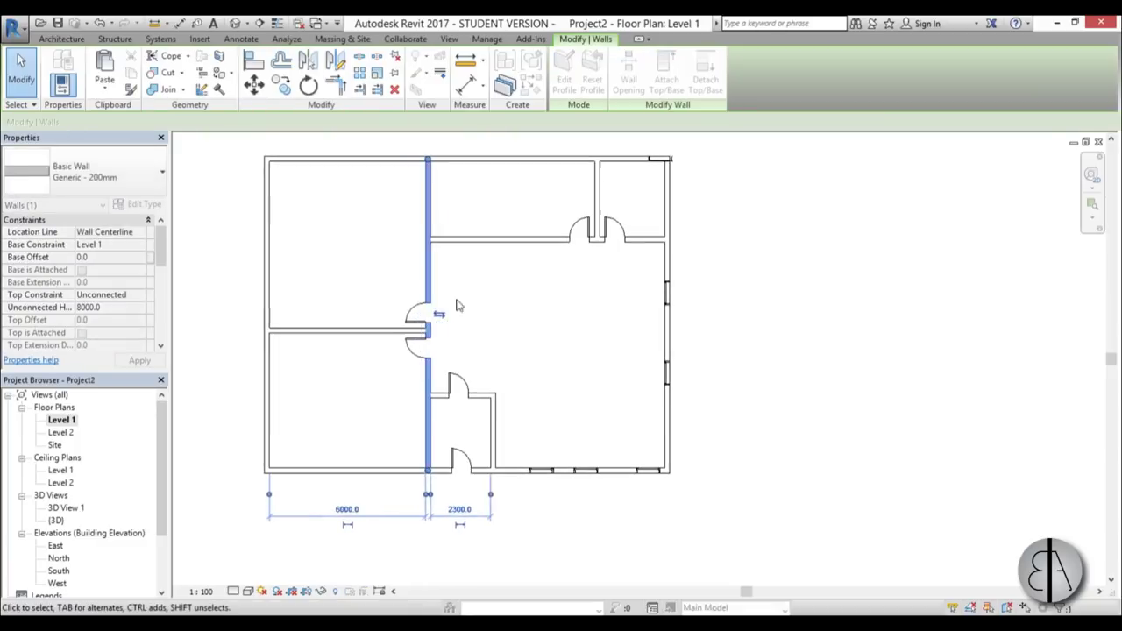
{"action": "left_click", "coordinate": [573, 356]}
{"action": "scroll", "coordinate": [521, 387], "scroll_direction": "down", "scroll_amount": 1}
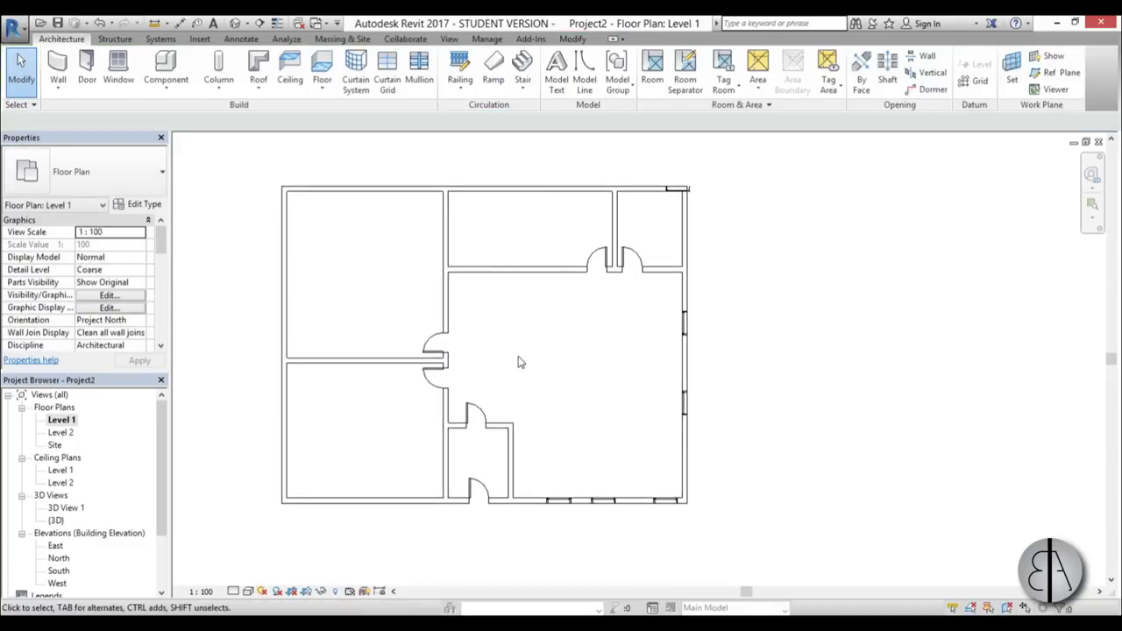
{"action": "scroll", "coordinate": [556, 370], "scroll_direction": "up", "scroll_amount": 1}
{"action": "middle_click_drag", "start_coordinate": [556, 371], "coordinate": [422, 361]}
{"action": "scroll", "coordinate": [439, 372], "scroll_direction": "down", "scroll_amount": 1}
{"action": "scroll", "coordinate": [571, 271], "scroll_direction": "down", "scroll_amount": 1}
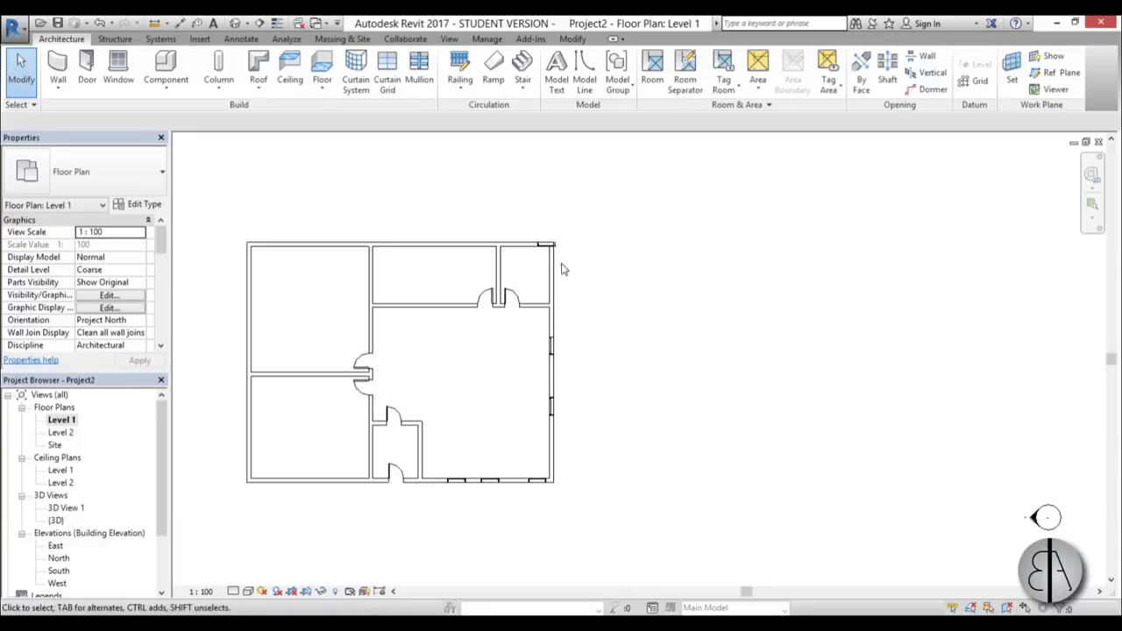
Slide the window in the upper-right room's top wall away from the exterior corner, back within the room
{"action": "scroll", "coordinate": [536, 238], "scroll_direction": "up", "scroll_amount": 3}
{"action": "left_click", "coordinate": [525, 239]}
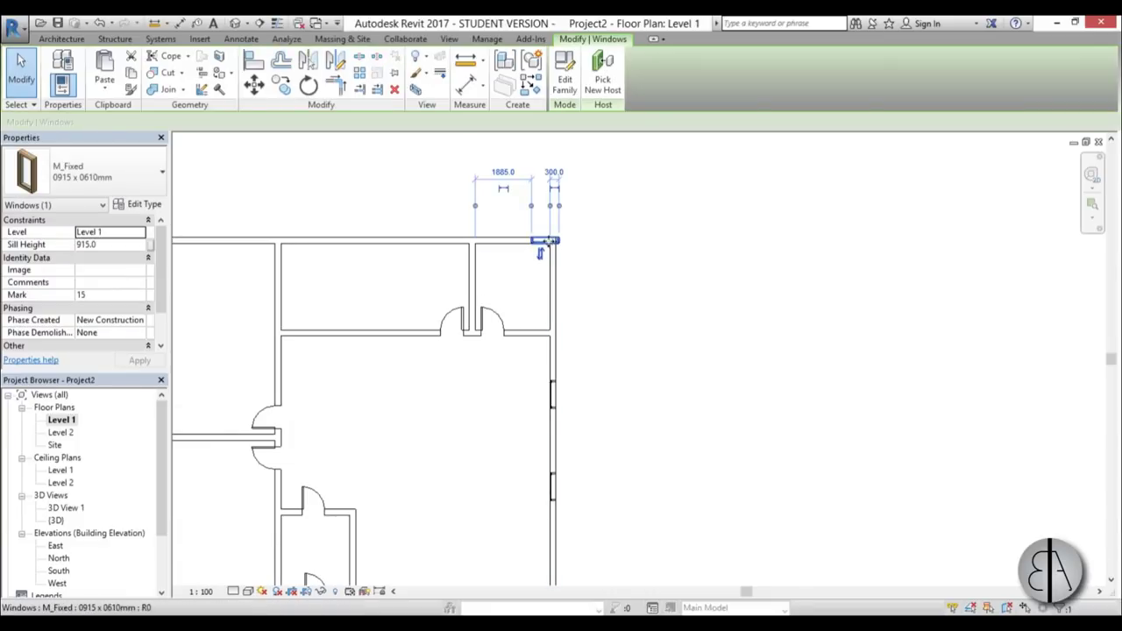
{"action": "left_click_drag", "start_coordinate": [541, 241], "coordinate": [515, 240]}
{"action": "left_click", "coordinate": [563, 229]}
{"action": "scroll", "coordinate": [563, 229], "scroll_direction": "down", "scroll_amount": 2}
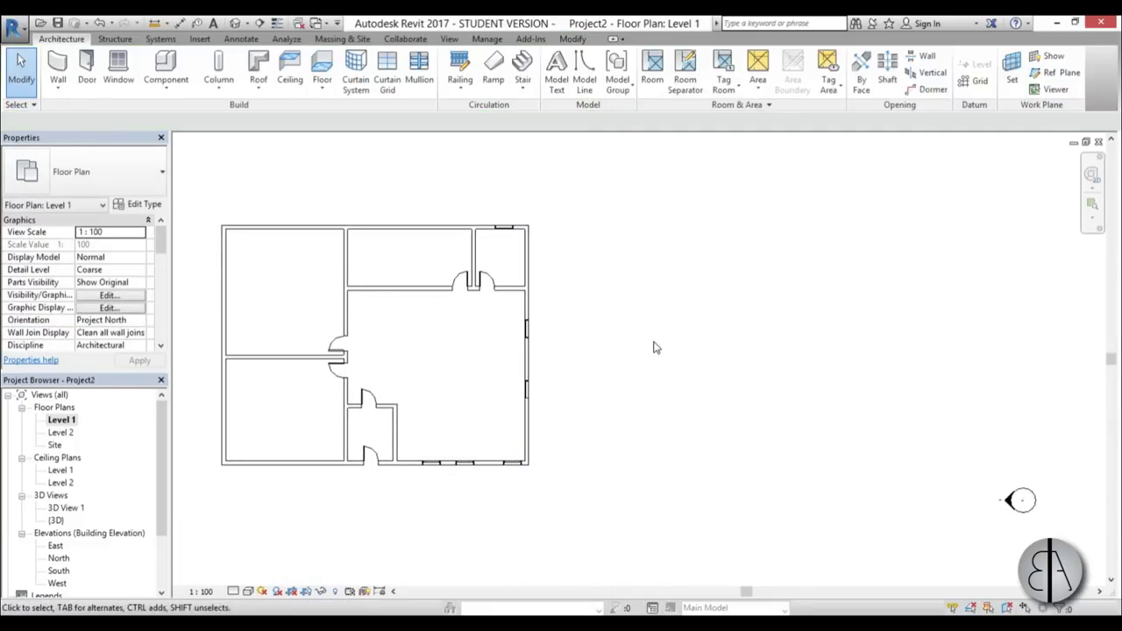
Draw a vertical grid line with a 6.5mm bubble about 2600 mm outside the right exterior wall, spanning beyond the plan's height
{"action": "key", "text": "g"}
{"action": "key", "text": "r"}
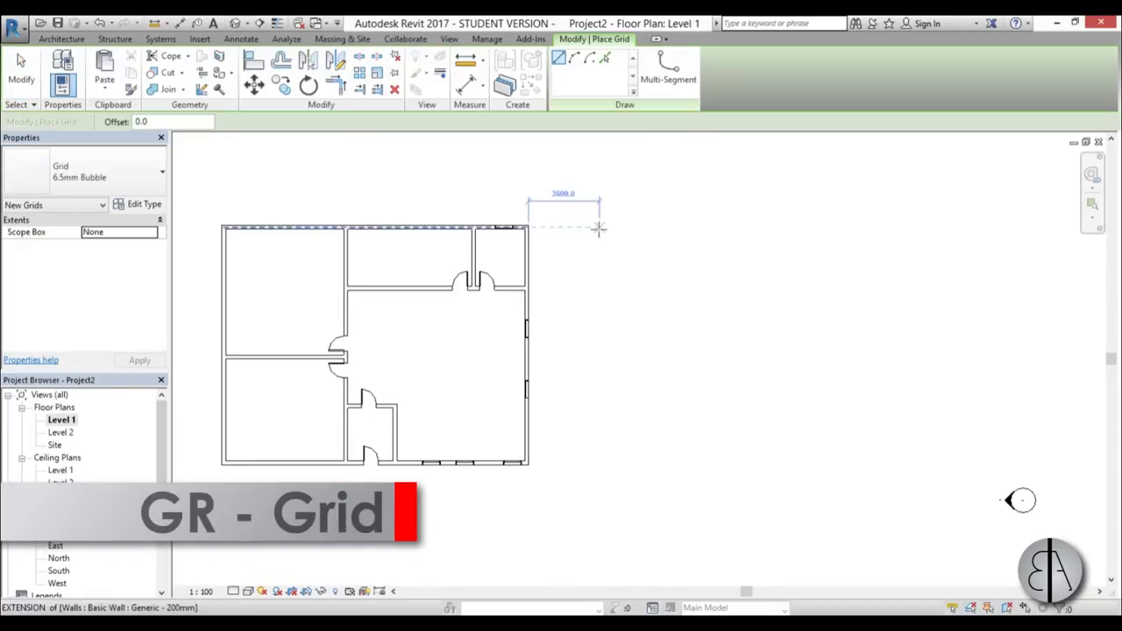
{"action": "left_click", "coordinate": [579, 187]}
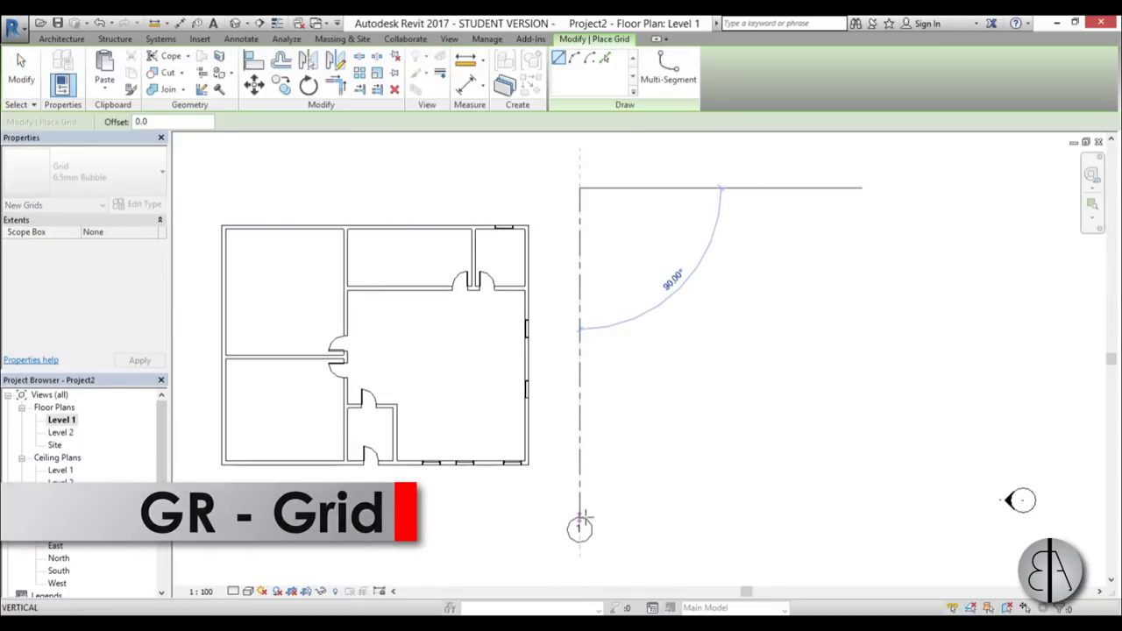
{"action": "left_click", "coordinate": [580, 517]}
{"action": "key", "text": "Escape"}
{"action": "key", "text": "Escape"}
{"action": "middle_click_drag", "start_coordinate": [615, 436], "coordinate": [559, 418]}
Try to place an M_Concrete-Square-Column 300 x 300mm structural column beside the grid line using Depth, and undo it
{"action": "key", "text": "c"}
{"action": "scroll", "coordinate": [553, 409], "scroll_direction": "up", "scroll_amount": 3}
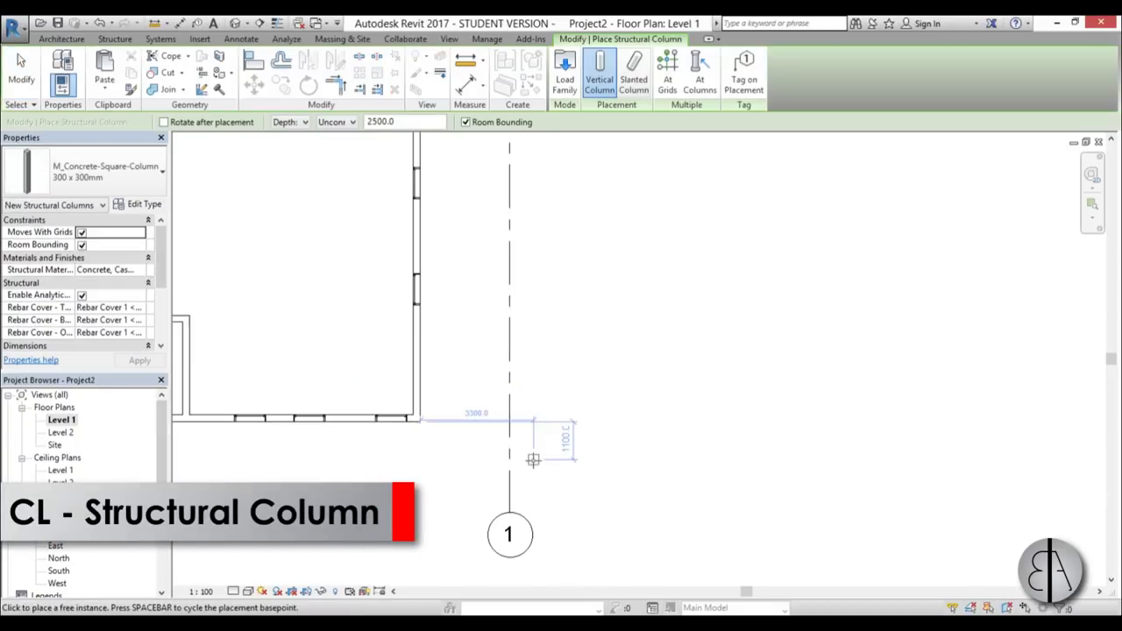
{"action": "left_click", "coordinate": [536, 417]}
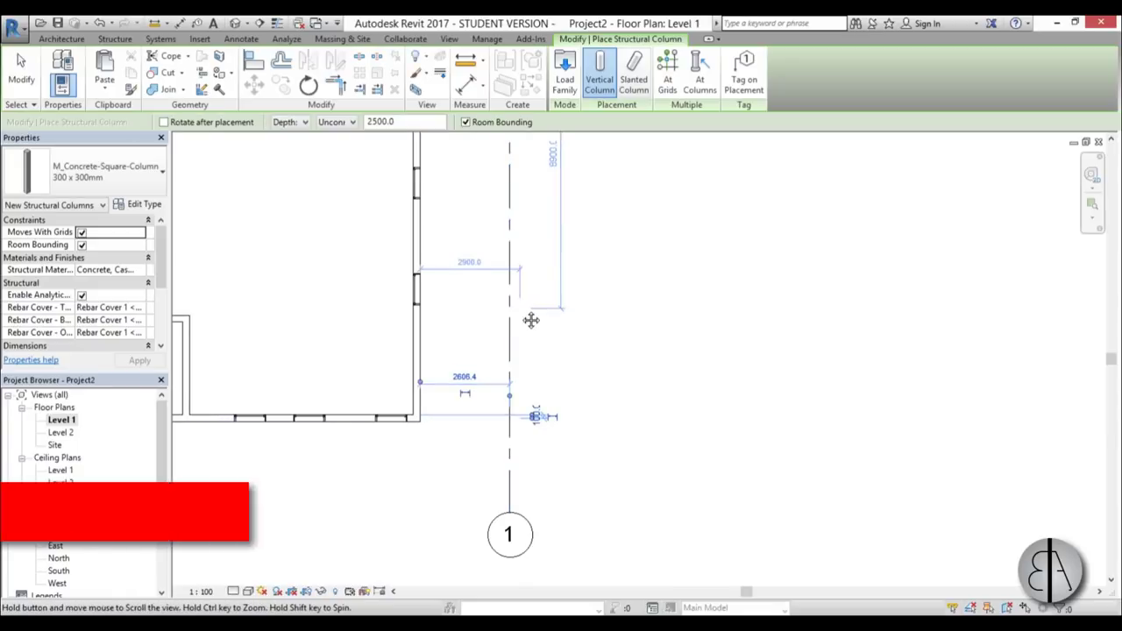
{"action": "middle_click_drag", "start_coordinate": [528, 318], "coordinate": [527, 338]}
{"action": "key", "text": "ctrl+z"}
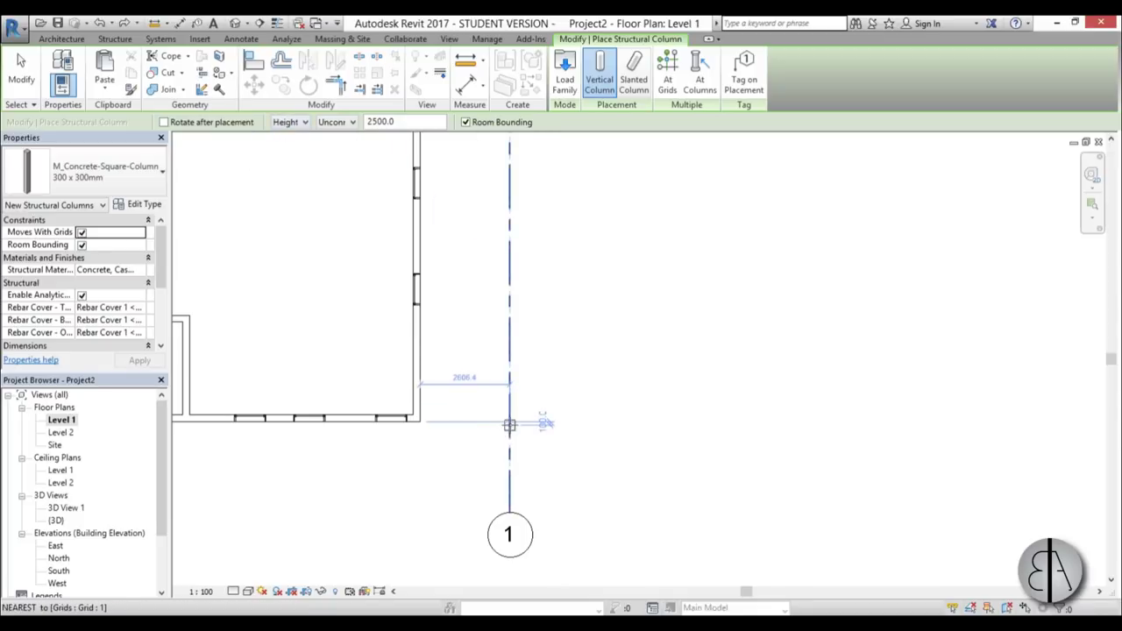
Place five M_Concrete-Square-Column 300 x 300mm columns with a Height of 2500 along grid line 1, between the top and bottom wall lines
{"action": "left_click", "coordinate": [509, 419]}
{"action": "scroll", "coordinate": [532, 231], "scroll_direction": "down", "scroll_amount": 3}
{"action": "left_click", "coordinate": [502, 335]}
{"action": "left_click", "coordinate": [502, 242]}
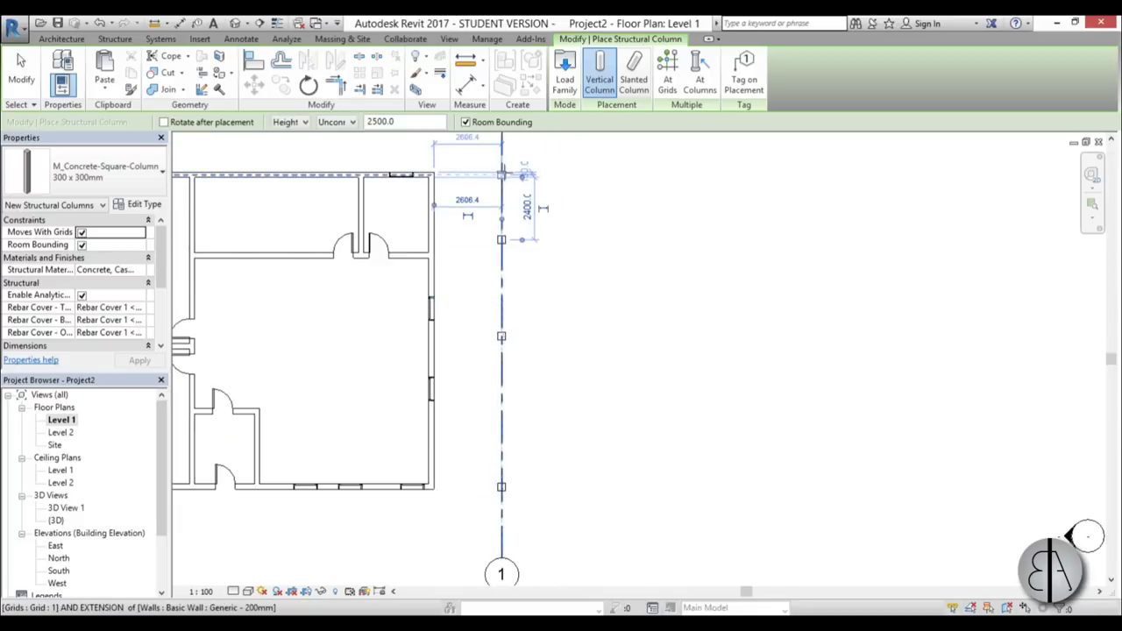
{"action": "left_click", "coordinate": [501, 175]}
{"action": "left_click", "coordinate": [501, 411]}
{"action": "key", "text": "Escape"}
{"action": "key", "text": "Escape"}
{"action": "middle_click_drag", "start_coordinate": [578, 353], "coordinate": [599, 294]}
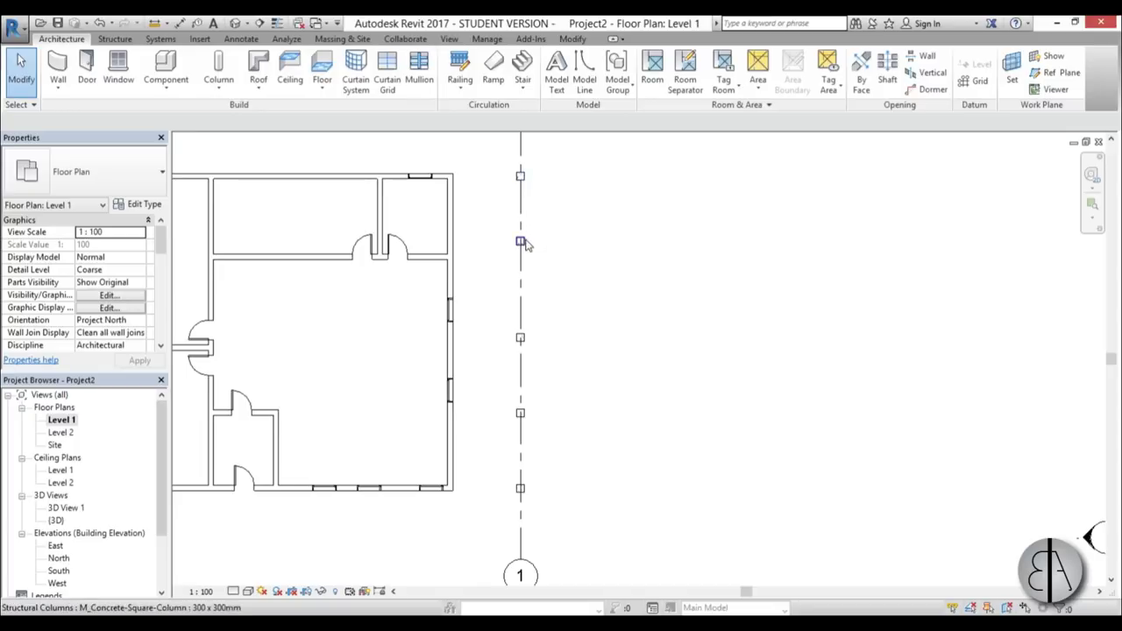
{"action": "middle_click_drag", "start_coordinate": [614, 506], "coordinate": [620, 457]}
{"action": "scroll", "coordinate": [605, 411], "scroll_direction": "down", "scroll_amount": 1}
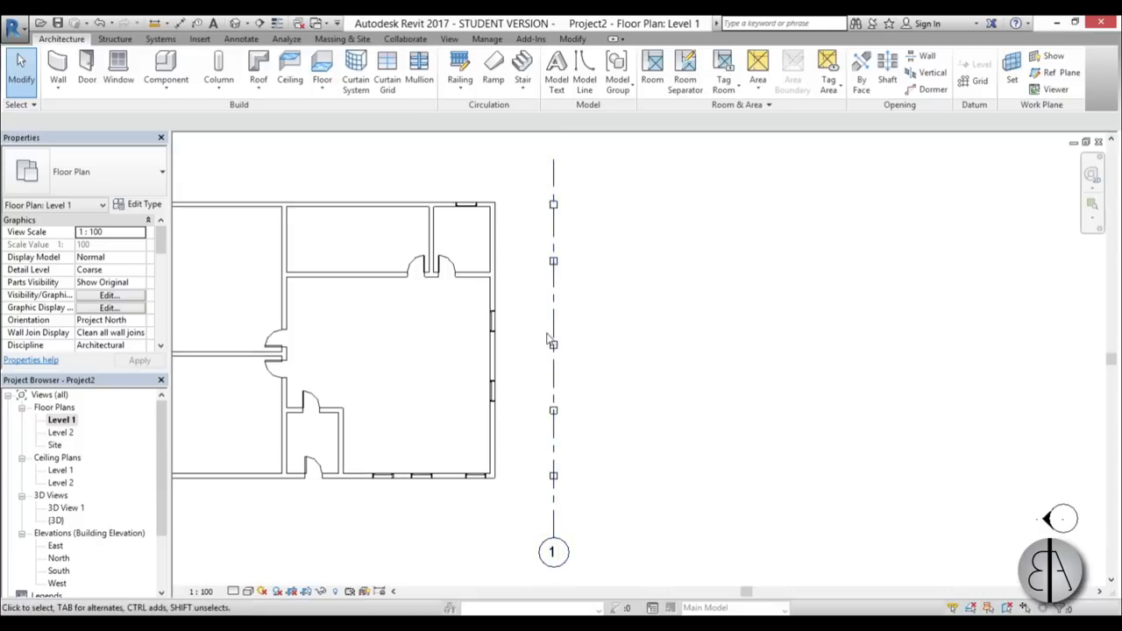
{"action": "middle_click_drag", "start_coordinate": [586, 451], "coordinate": [565, 457]}
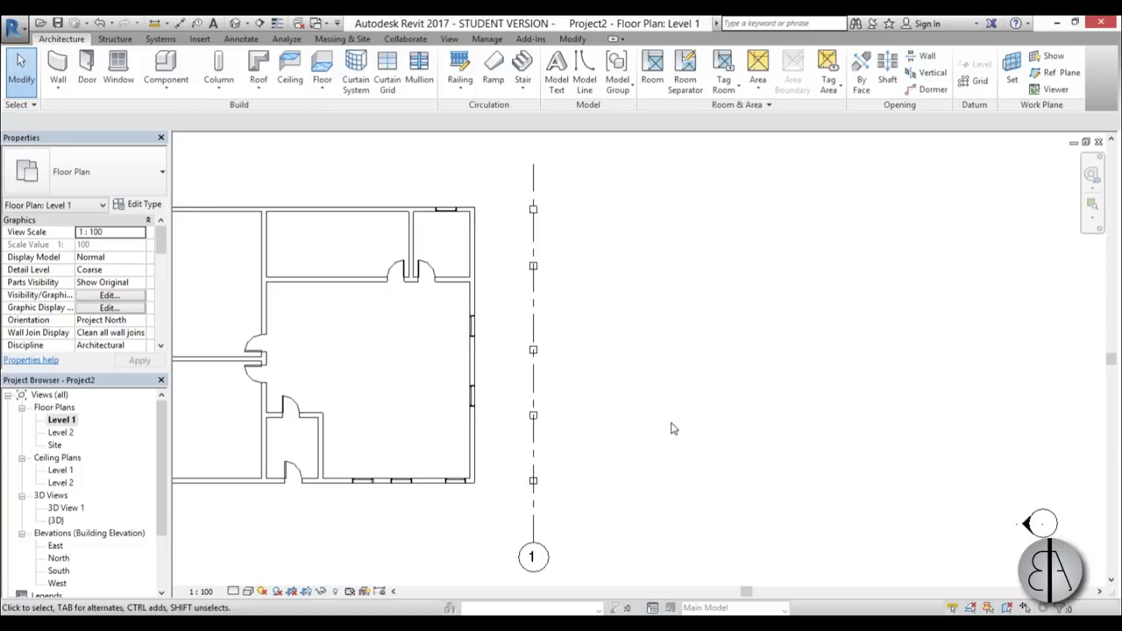
Add a continuous aligned dimension string through the five columns, placed on the outer side of grid line 1
{"action": "scroll", "coordinate": [671, 428], "scroll_direction": "up", "scroll_amount": 1}
{"action": "key", "text": "i"}
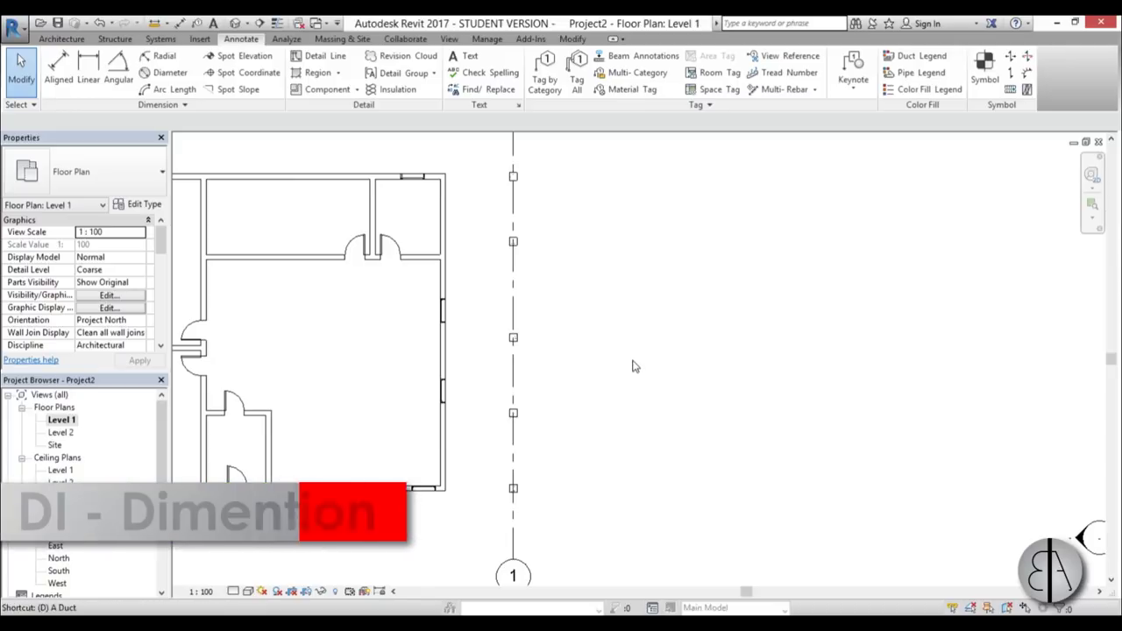
{"action": "scroll", "coordinate": [537, 195], "scroll_direction": "up", "scroll_amount": 1}
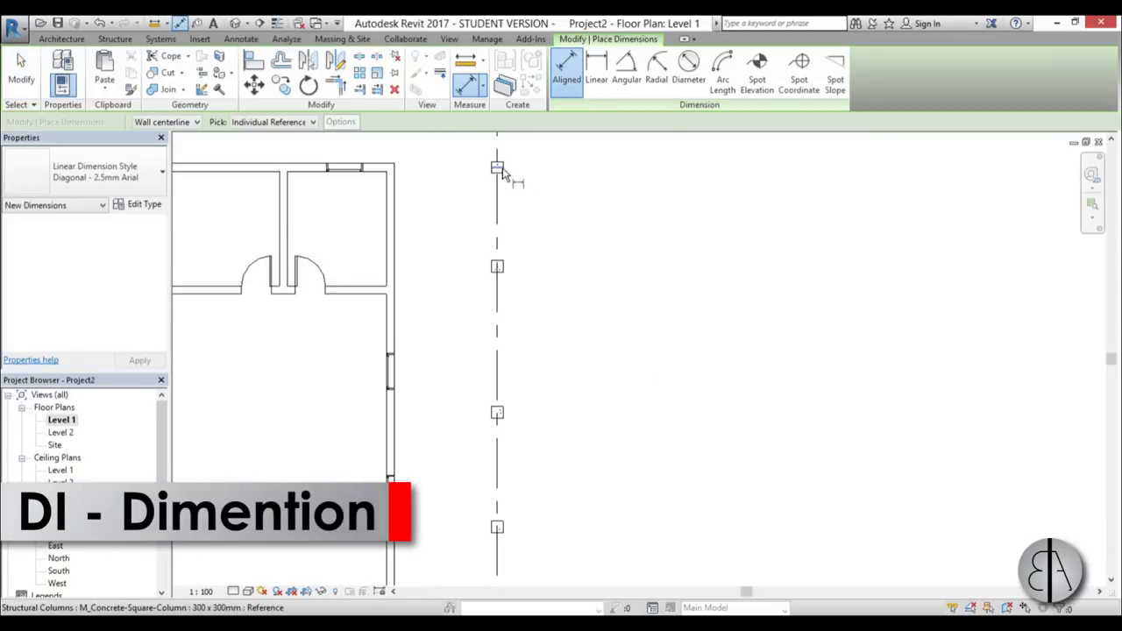
{"action": "left_click", "coordinate": [497, 168]}
{"action": "left_click", "coordinate": [497, 266]}
{"action": "left_click", "coordinate": [497, 413]}
{"action": "middle_click_drag", "start_coordinate": [501, 417], "coordinate": [512, 274]}
{"action": "left_click", "coordinate": [508, 384]}
{"action": "left_click", "coordinate": [507, 500]}
{"action": "scroll", "coordinate": [520, 464], "scroll_direction": "down", "scroll_amount": 3}
{"action": "left_click", "coordinate": [586, 355]}
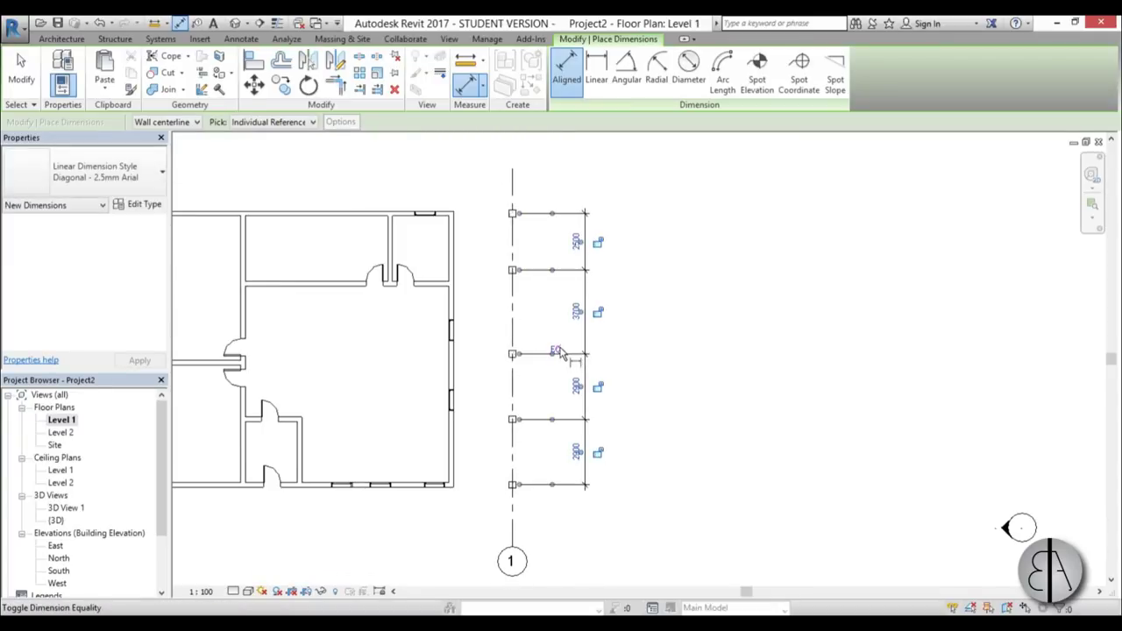
Apply the equality constraint to the column dimension string to space the five columns evenly
{"action": "left_click", "coordinate": [558, 351]}
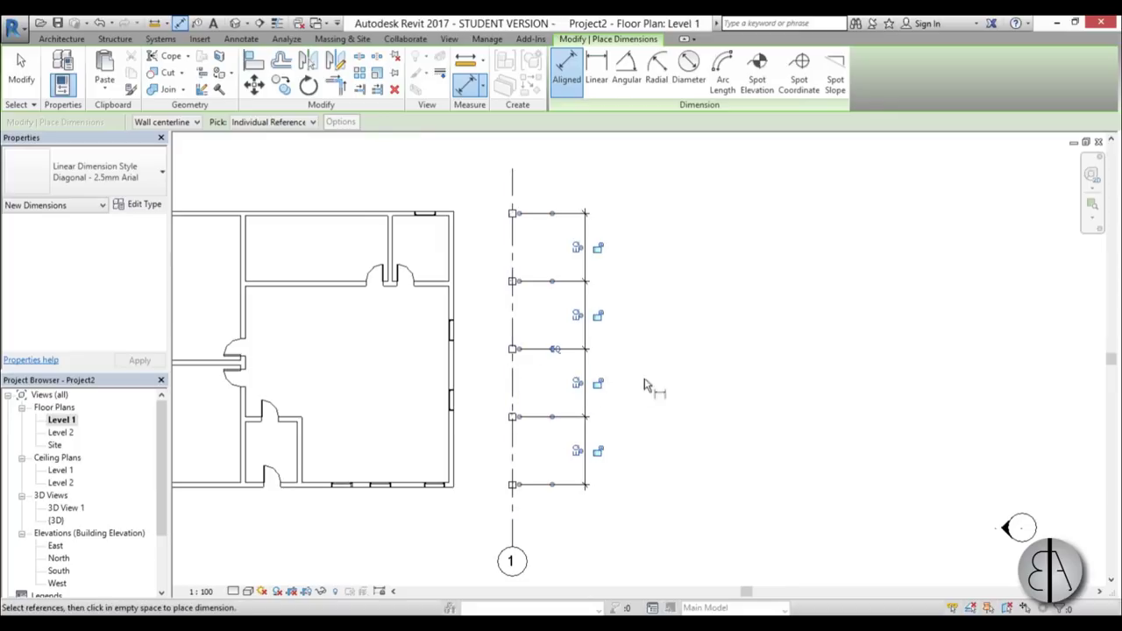
{"action": "key", "text": "Escape"}
{"action": "middle_click_drag", "start_coordinate": [576, 319], "coordinate": [568, 301]}
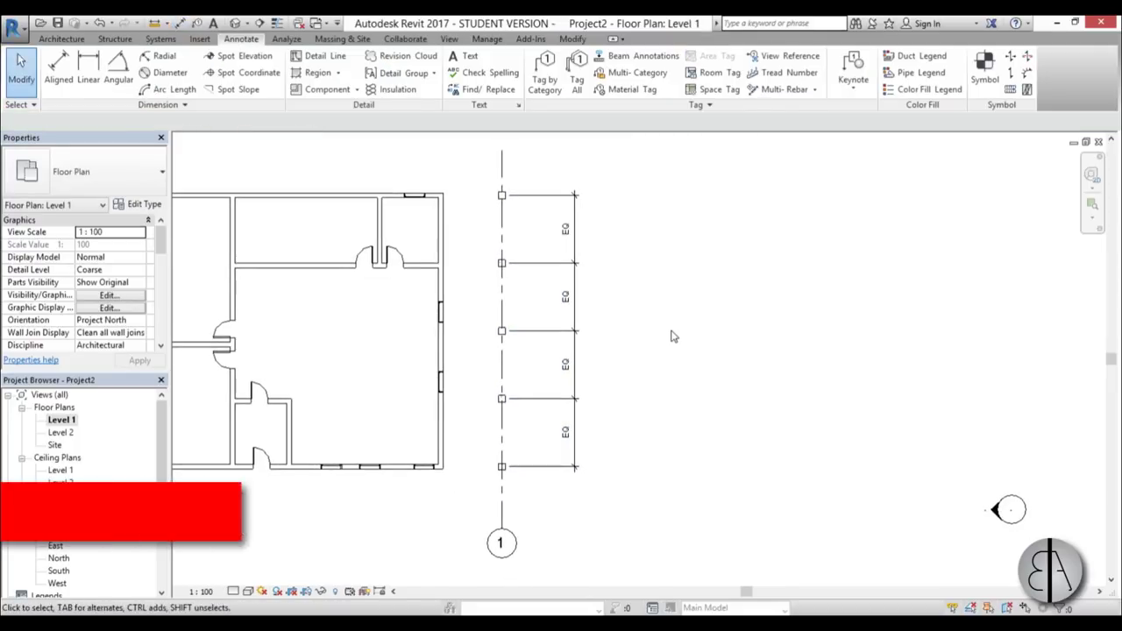
Add an aligned dimension between the centerlines of the top and bottom exterior walls, placed between the right wall and the grid line
{"action": "key", "text": "d"}
{"action": "key", "text": "i"}
{"action": "scroll", "coordinate": [455, 200], "scroll_direction": "up", "scroll_amount": 1}
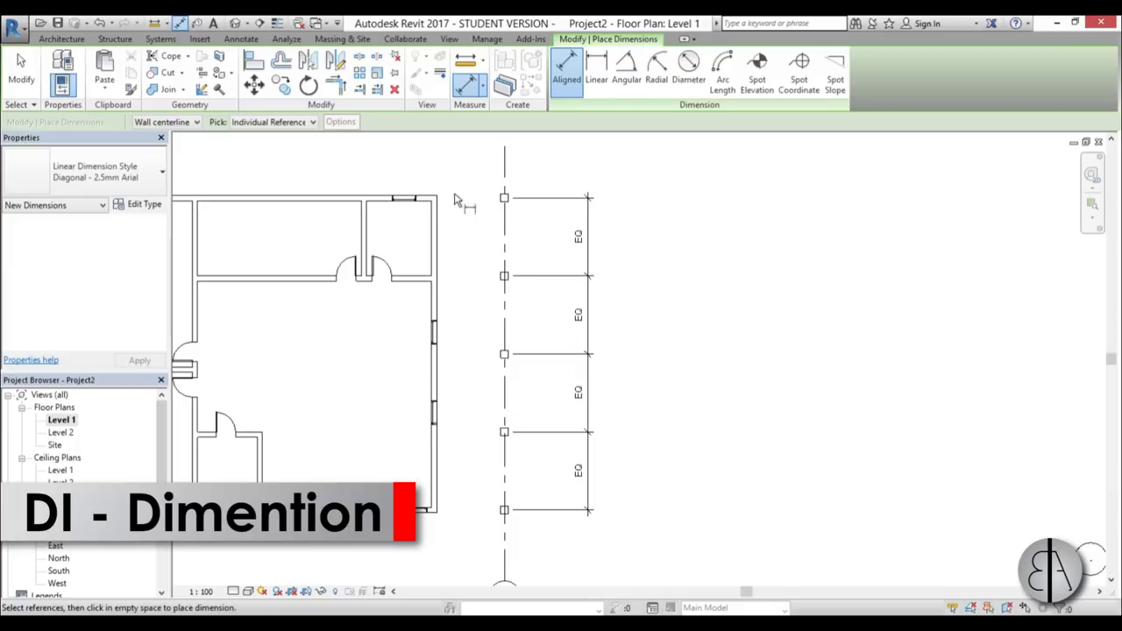
{"action": "left_click", "coordinate": [384, 198]}
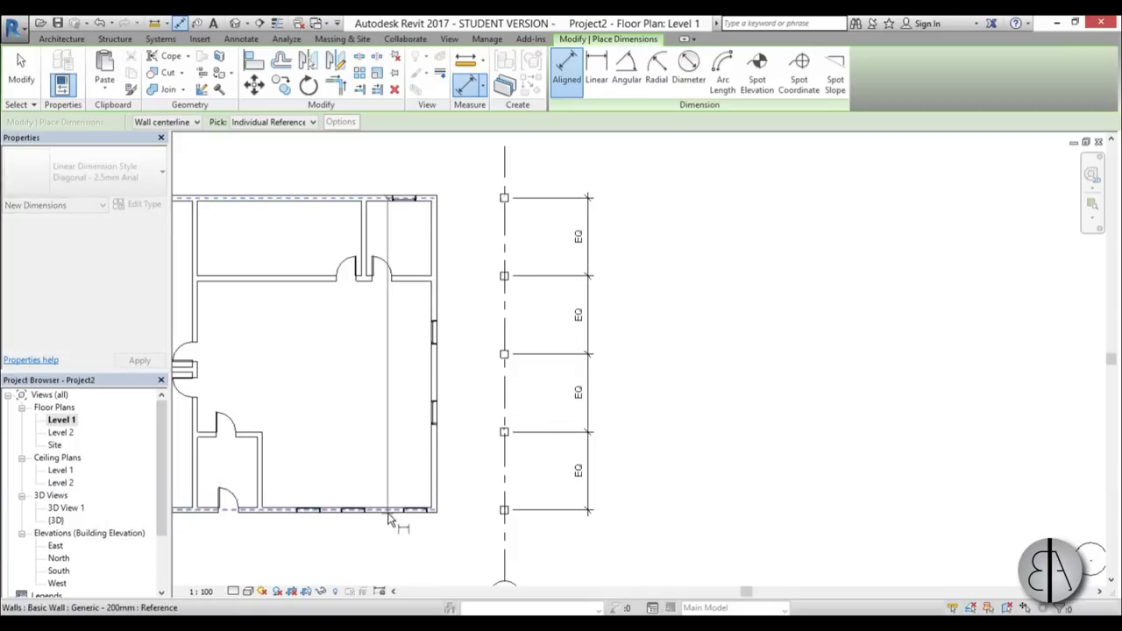
{"action": "left_click", "coordinate": [392, 518]}
{"action": "left_click", "coordinate": [480, 358]}
{"action": "scroll", "coordinate": [472, 366], "scroll_direction": "up", "scroll_amount": 2}
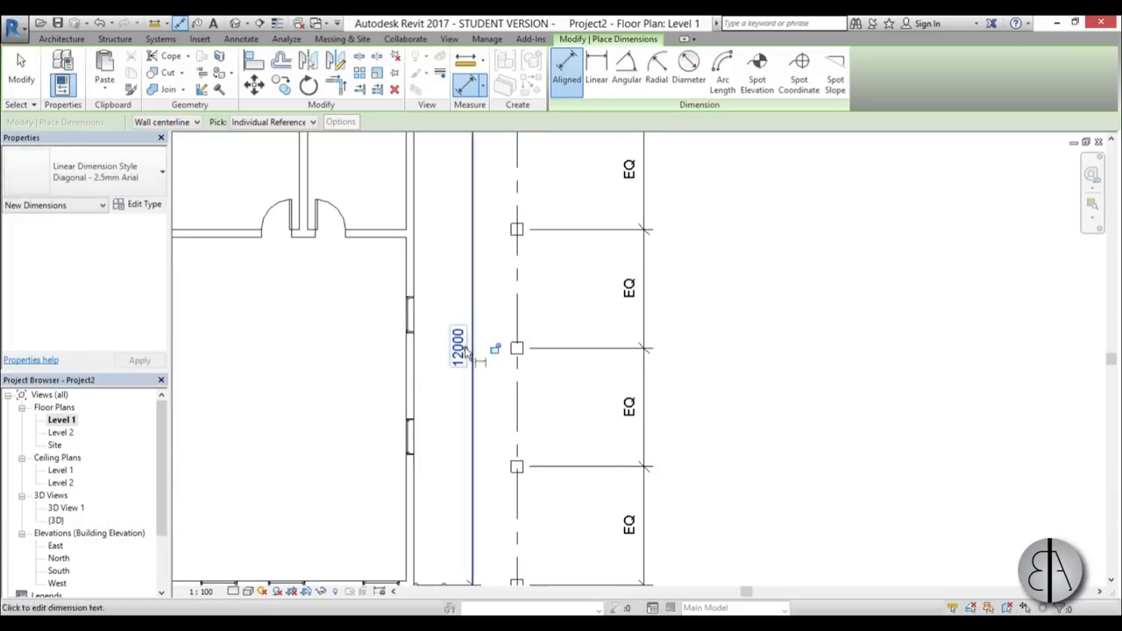
{"action": "scroll", "coordinate": [462, 375], "scroll_direction": "down", "scroll_amount": 3}
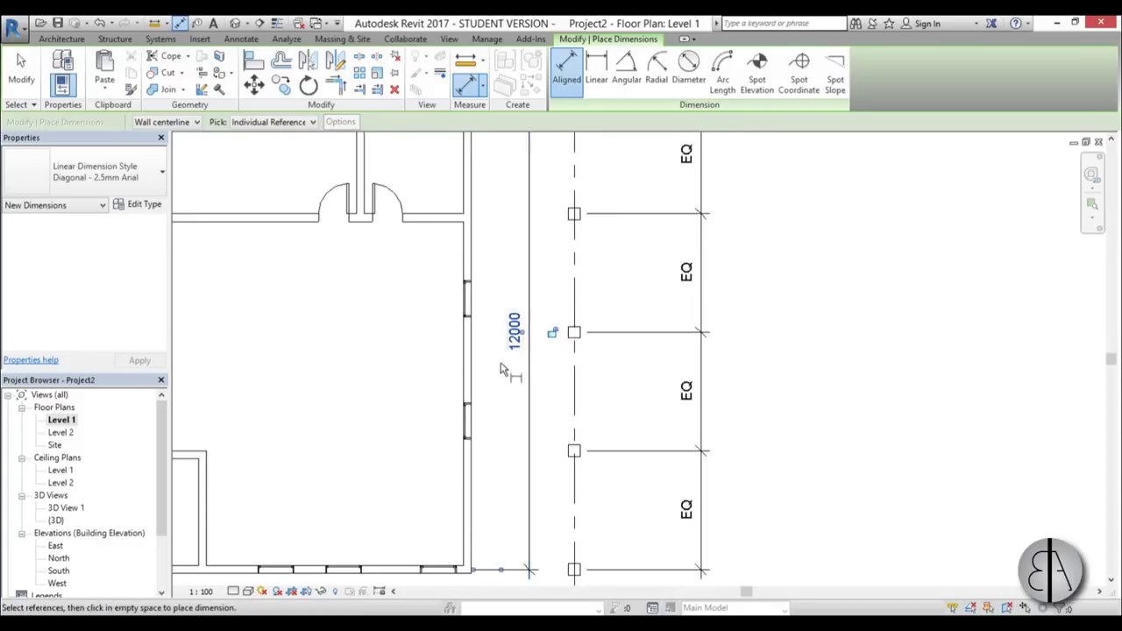
{"action": "key", "text": "Escape"}
{"action": "scroll", "coordinate": [519, 370], "scroll_direction": "down", "scroll_amount": 1}
{"action": "mouse_move", "coordinate": [519, 370]}
{"action": "middle_mouse_down"}
{"action": "mouse_move", "coordinate": [569, 308]}
{"action": "mouse_move", "coordinate": [643, 383]}
{"action": "mouse_move", "coordinate": [602, 368]}
{"action": "mouse_move", "coordinate": [589, 377]}
{"action": "middle_mouse_up"}
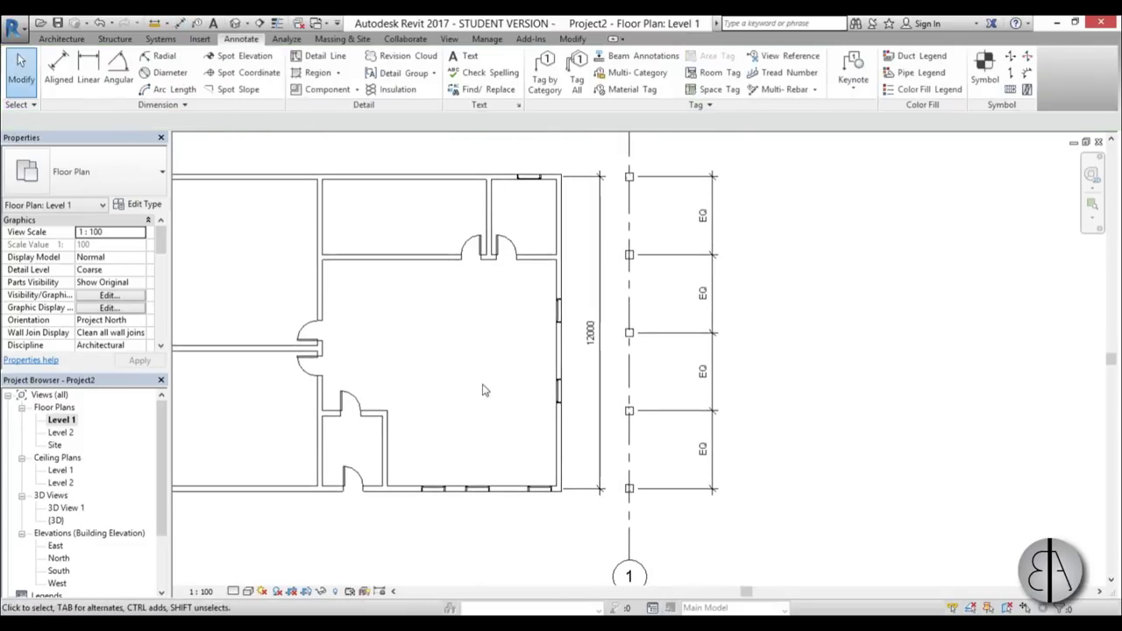
Set the project's length units to meters with 0 decimal places
{"action": "key", "text": "u"}
{"action": "key", "text": "n"}
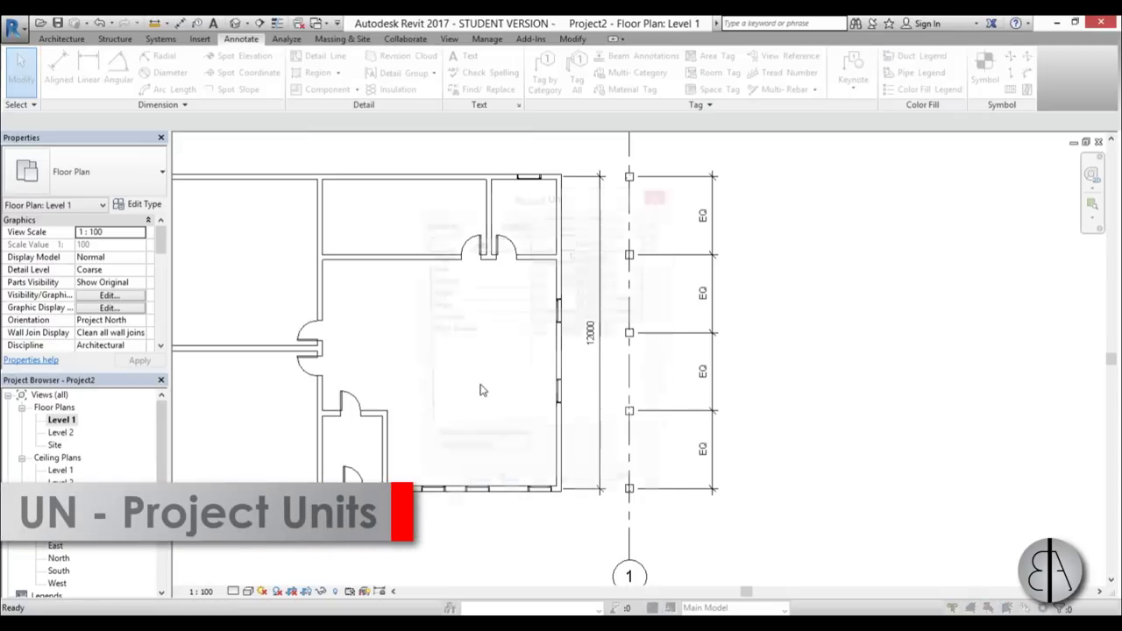
{"action": "left_click", "coordinate": [611, 255]}
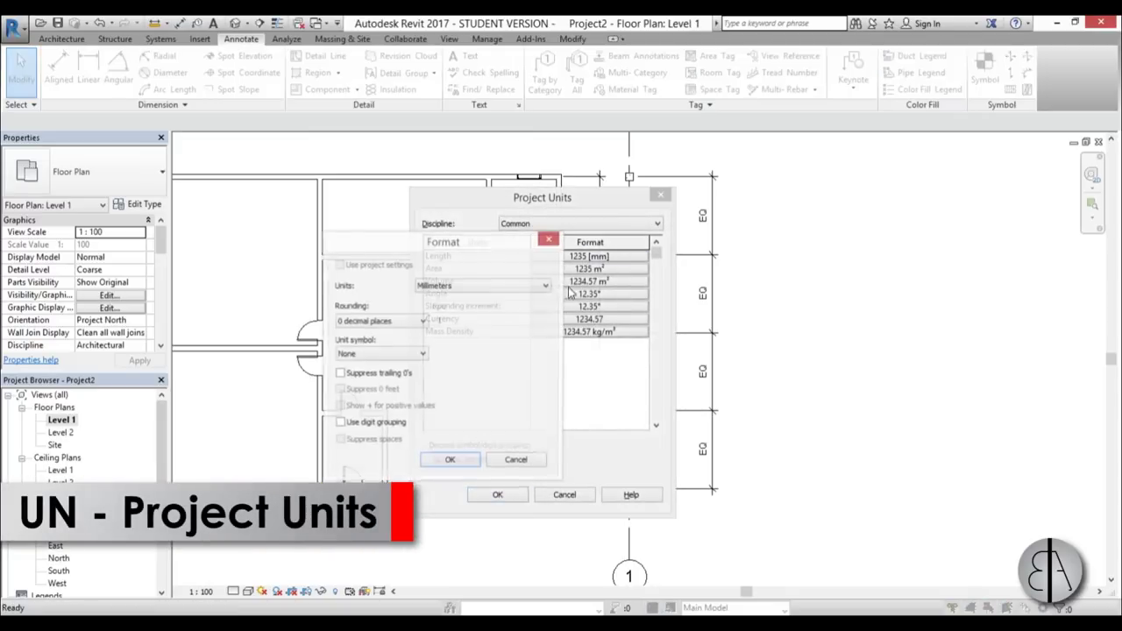
{"action": "left_click", "coordinate": [491, 285]}
{"action": "left_click", "coordinate": [429, 336]}
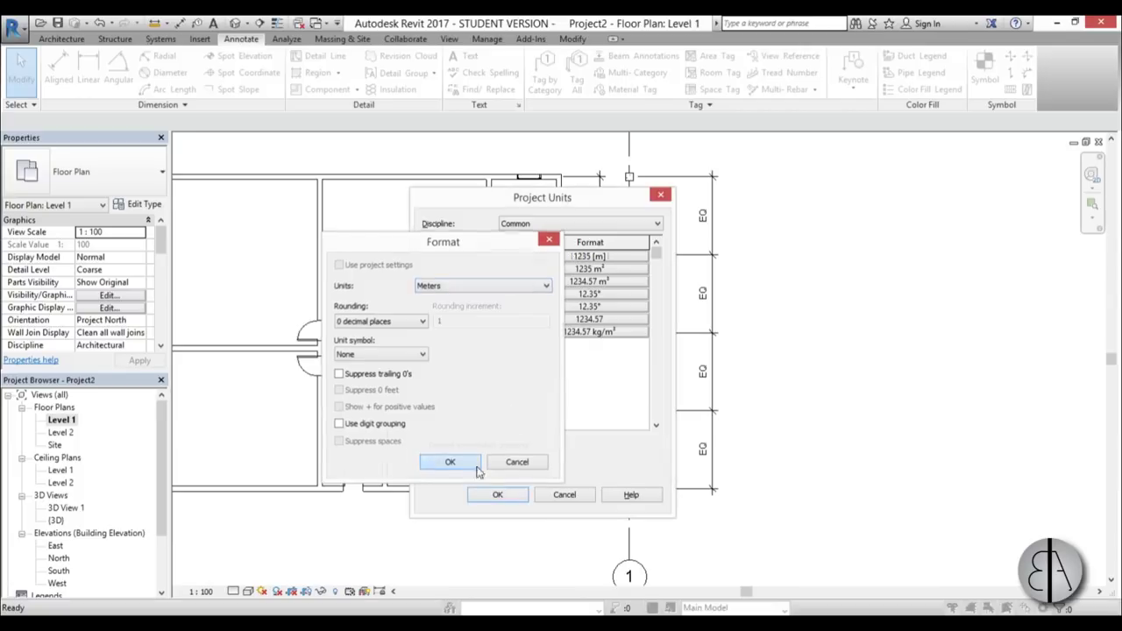
{"action": "left_click", "coordinate": [450, 461]}
{"action": "left_click", "coordinate": [497, 494]}
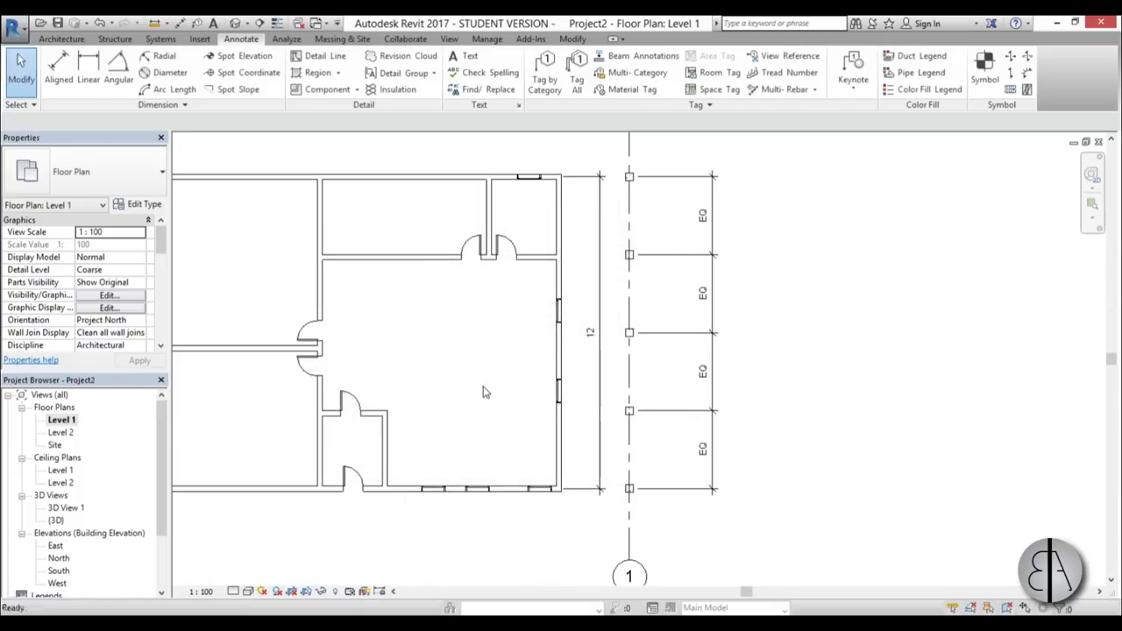
Add an aligned dimension between the outer faces of the top and bottom exterior walls, placed outside the equalized column dimension string
{"action": "scroll", "coordinate": [557, 219], "scroll_direction": "up", "scroll_amount": 5}
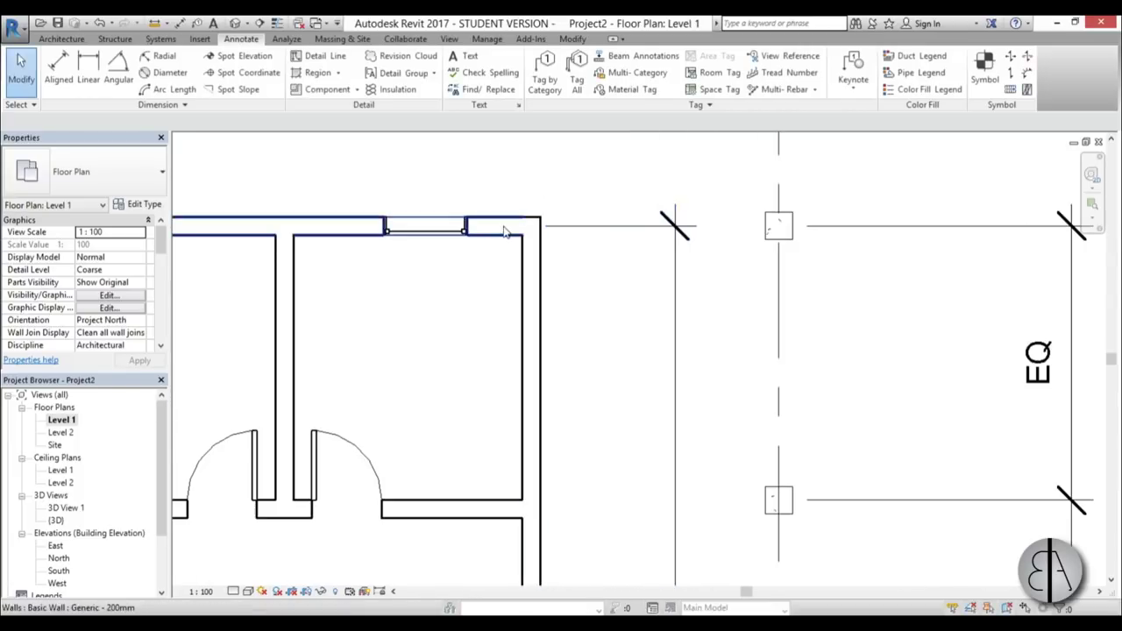
{"action": "scroll", "coordinate": [594, 229], "scroll_direction": "down", "scroll_amount": 2}
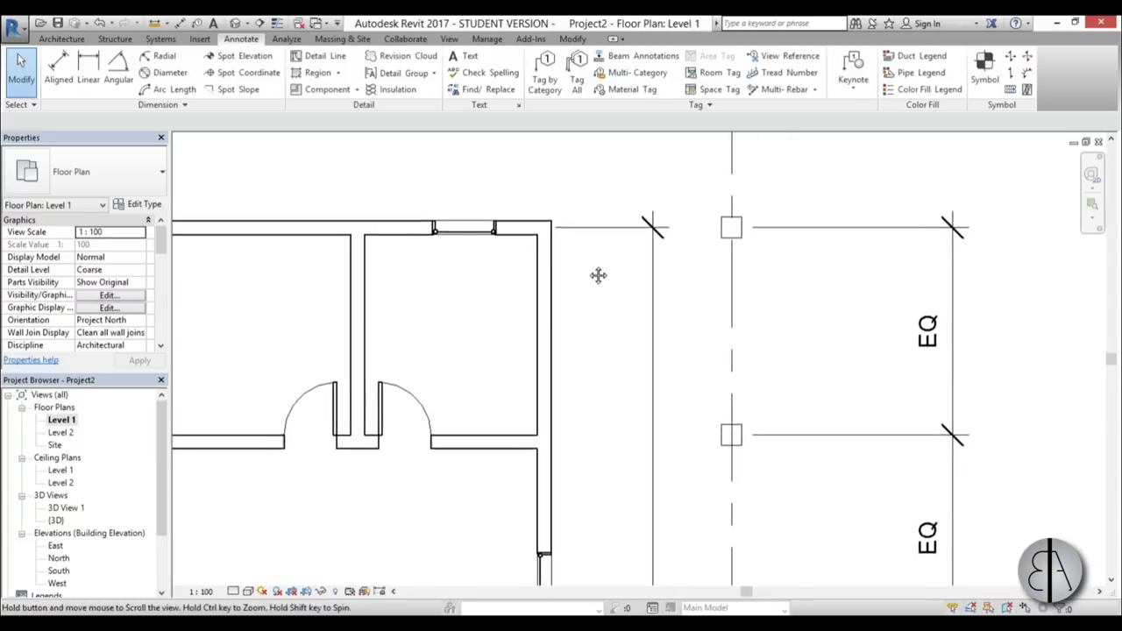
{"action": "scroll", "coordinate": [530, 221], "scroll_direction": "up", "scroll_amount": 1}
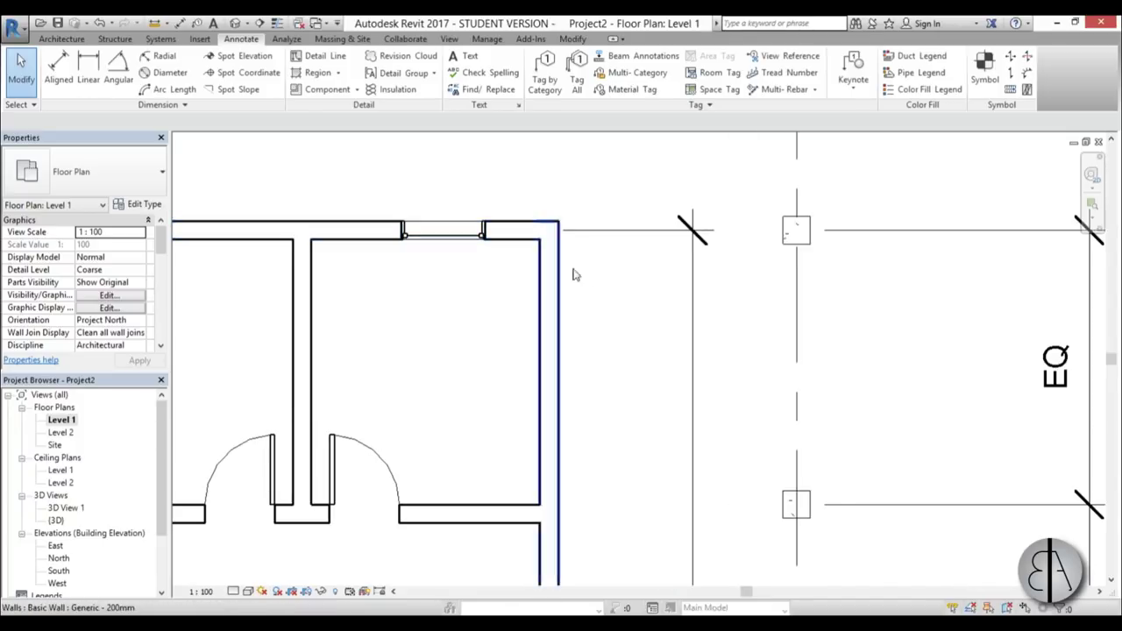
{"action": "scroll", "coordinate": [548, 252], "scroll_direction": "down", "scroll_amount": 3}
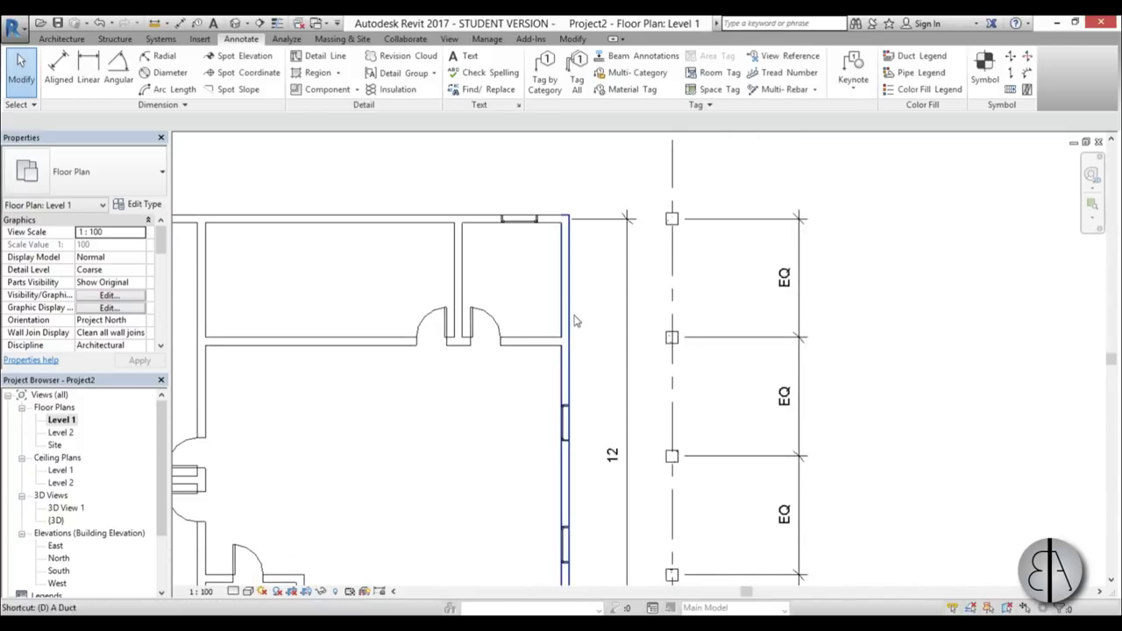
{"action": "key", "text": "i"}
{"action": "scroll", "coordinate": [478, 204], "scroll_direction": "up", "scroll_amount": 2}
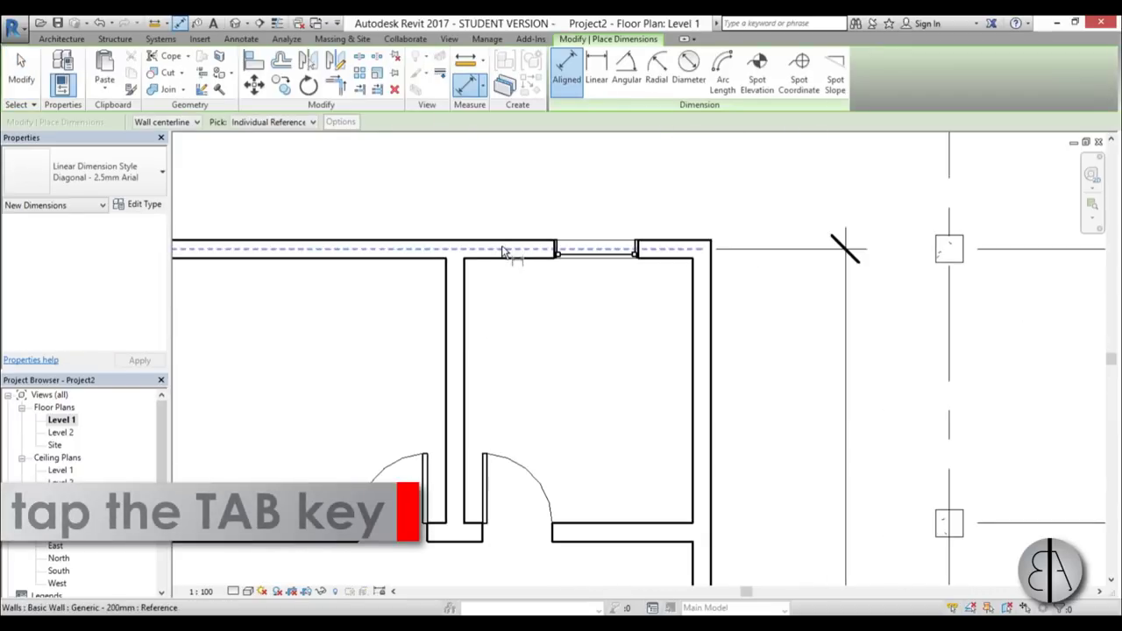
{"action": "key", "text": "Tab"}
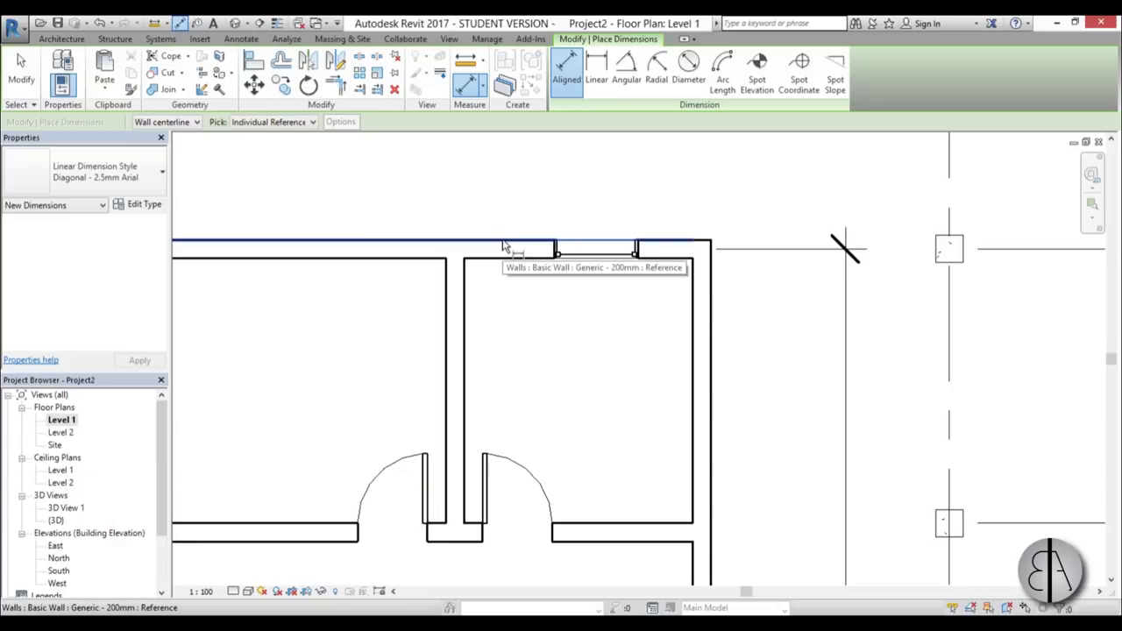
{"action": "left_click", "coordinate": [504, 246]}
{"action": "scroll", "coordinate": [514, 290], "scroll_direction": "down", "scroll_amount": 2}
{"action": "middle_click_drag", "start_coordinate": [513, 321], "coordinate": [517, 372]}
{"action": "scroll", "coordinate": [517, 371], "scroll_direction": "up", "scroll_amount": 2}
{"action": "scroll", "coordinate": [517, 372], "scroll_direction": "up", "scroll_amount": 2}
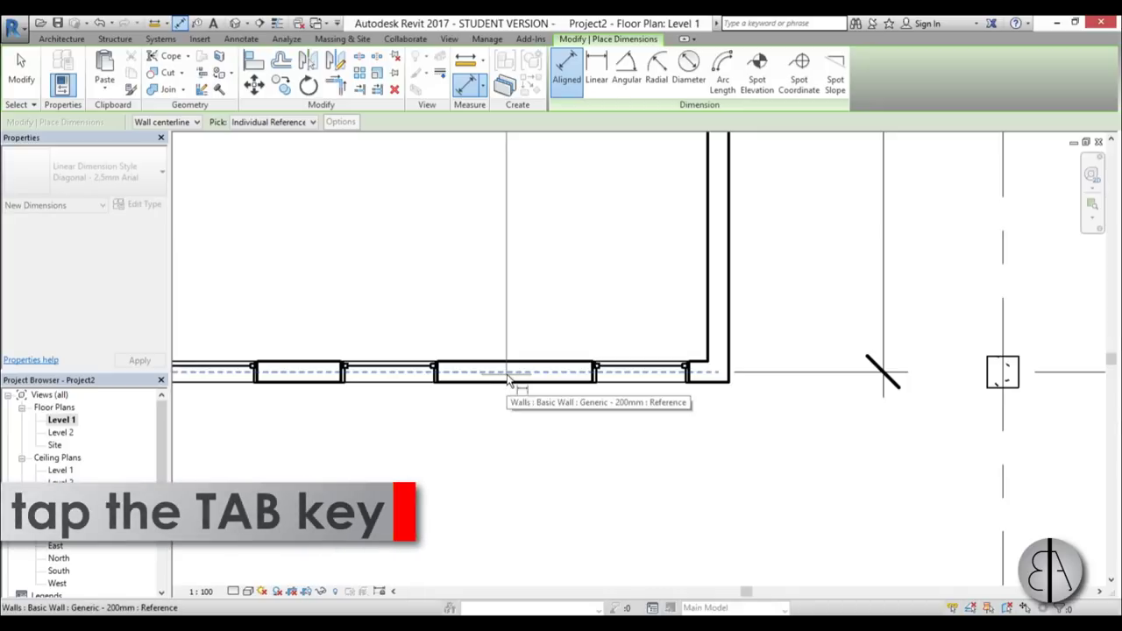
{"action": "key", "text": "Tab"}
{"action": "left_click", "coordinate": [516, 390]}
{"action": "scroll", "coordinate": [508, 418], "scroll_direction": "down", "scroll_amount": 2}
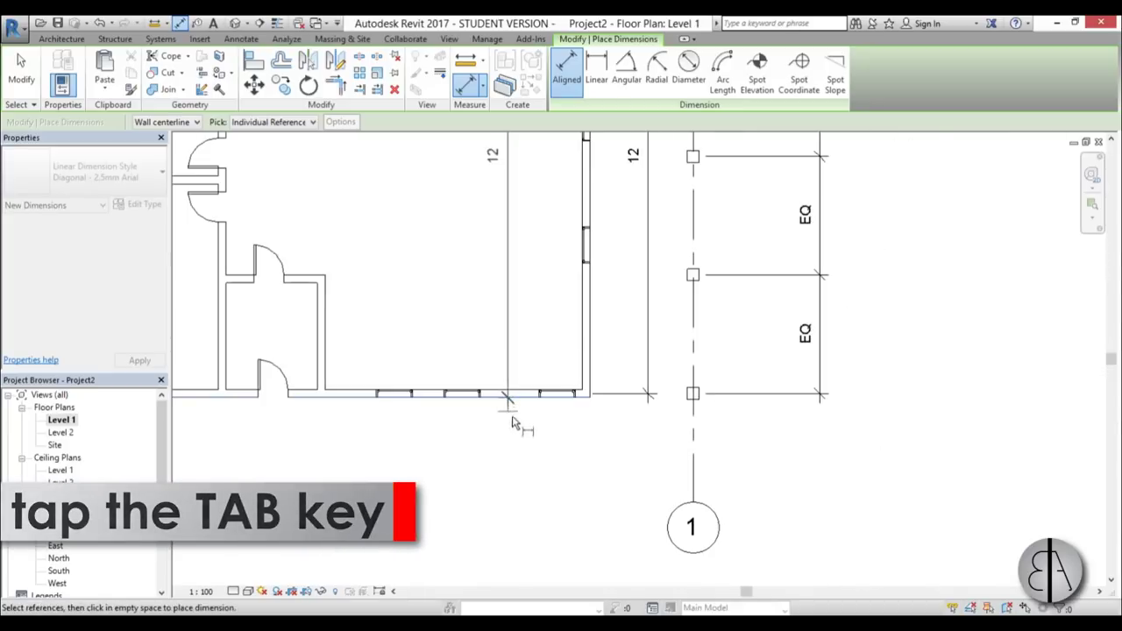
{"action": "scroll", "coordinate": [624, 443], "scroll_direction": "down", "scroll_amount": 2}
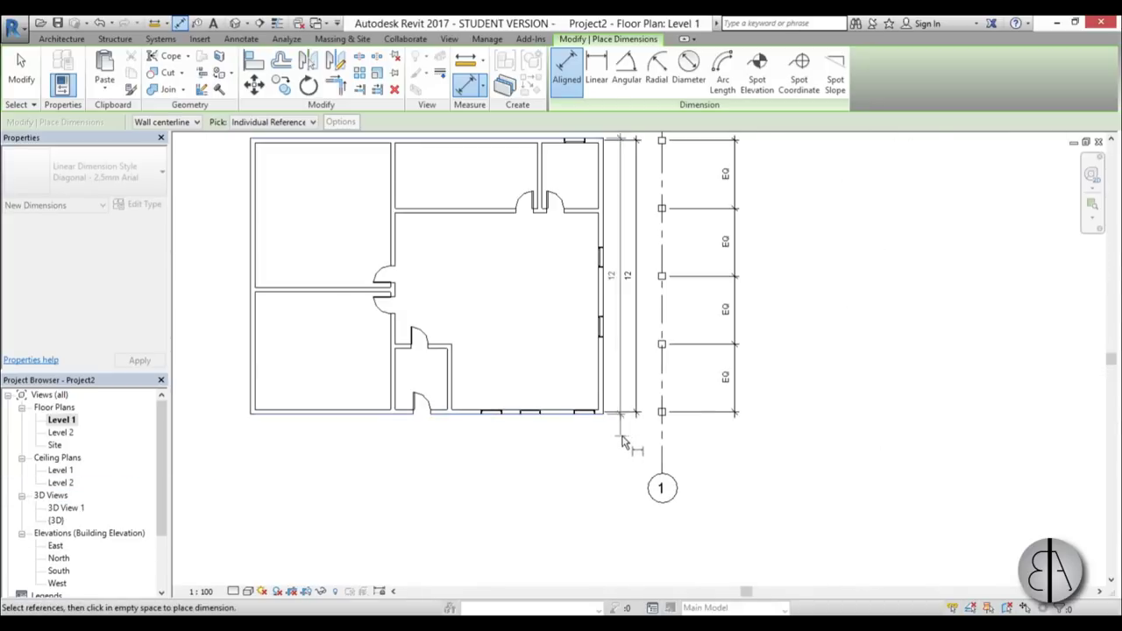
{"action": "left_click", "coordinate": [779, 445]}
{"action": "key", "text": "Escape"}
{"action": "key", "text": "Escape"}
{"action": "mouse_move", "coordinate": [506, 316]}
{"action": "middle_mouse_down"}
{"action": "mouse_move", "coordinate": [454, 321]}
{"action": "mouse_move", "coordinate": [534, 372]}
{"action": "middle_mouse_up"}
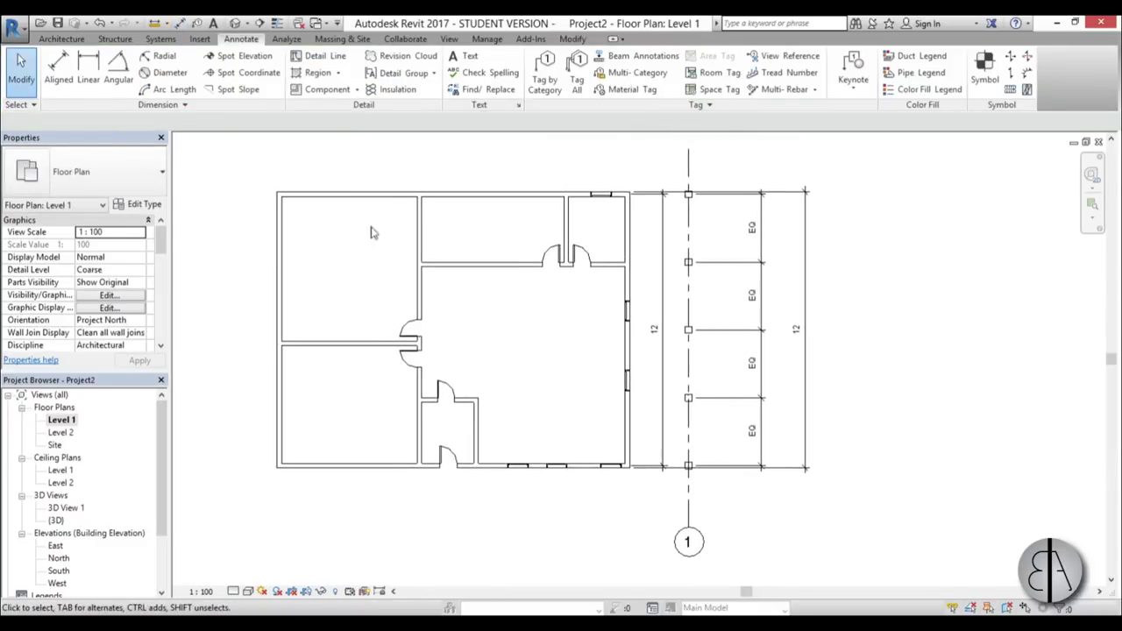
Start a structural floor and sketch a rectangular boundary from the building's outer top-left corner to the outer corner of the bottom column
{"action": "key", "text": "s"}
{"action": "key", "text": "b"}
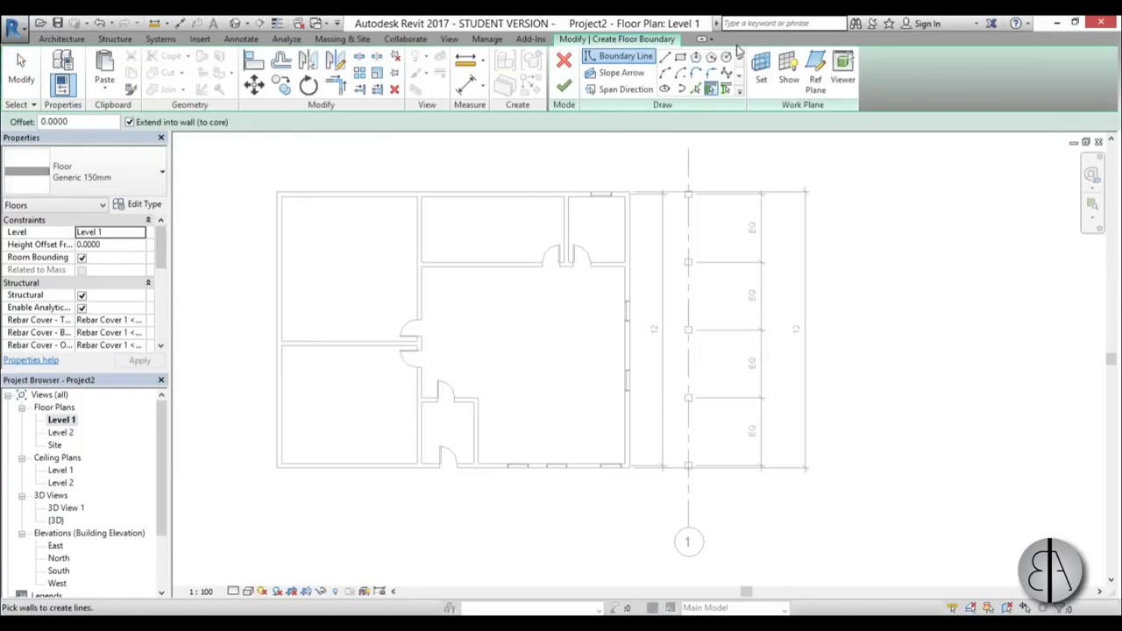
{"action": "left_click", "coordinate": [680, 58]}
{"action": "scroll", "coordinate": [279, 196], "scroll_direction": "up", "scroll_amount": 2}
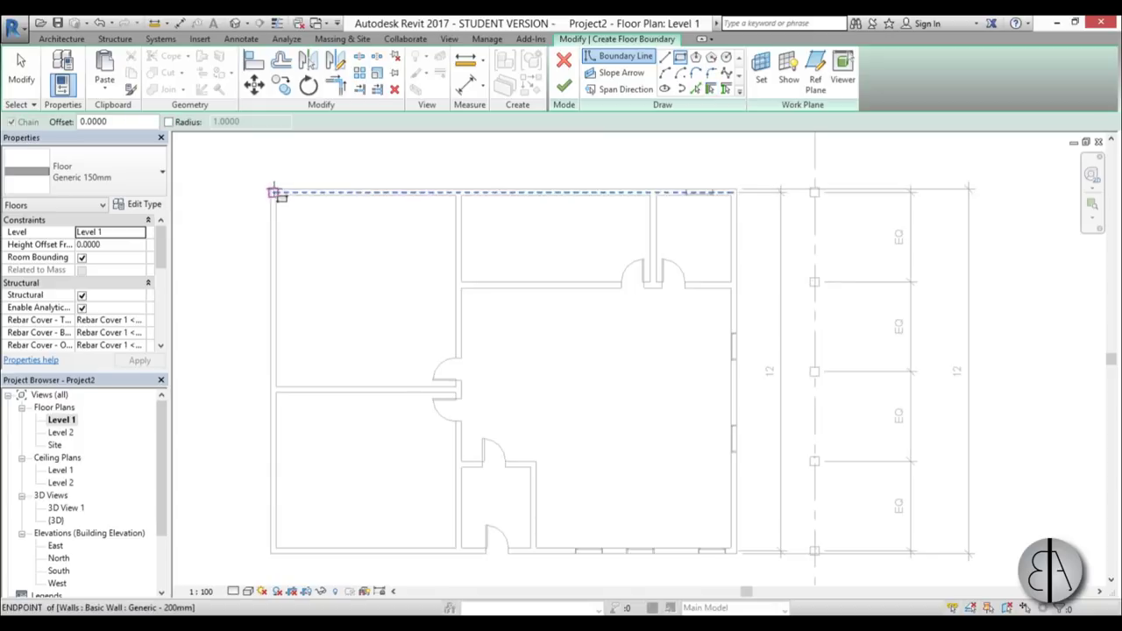
{"action": "left_click", "coordinate": [274, 189]}
{"action": "scroll", "coordinate": [654, 451], "scroll_direction": "up", "scroll_amount": 3}
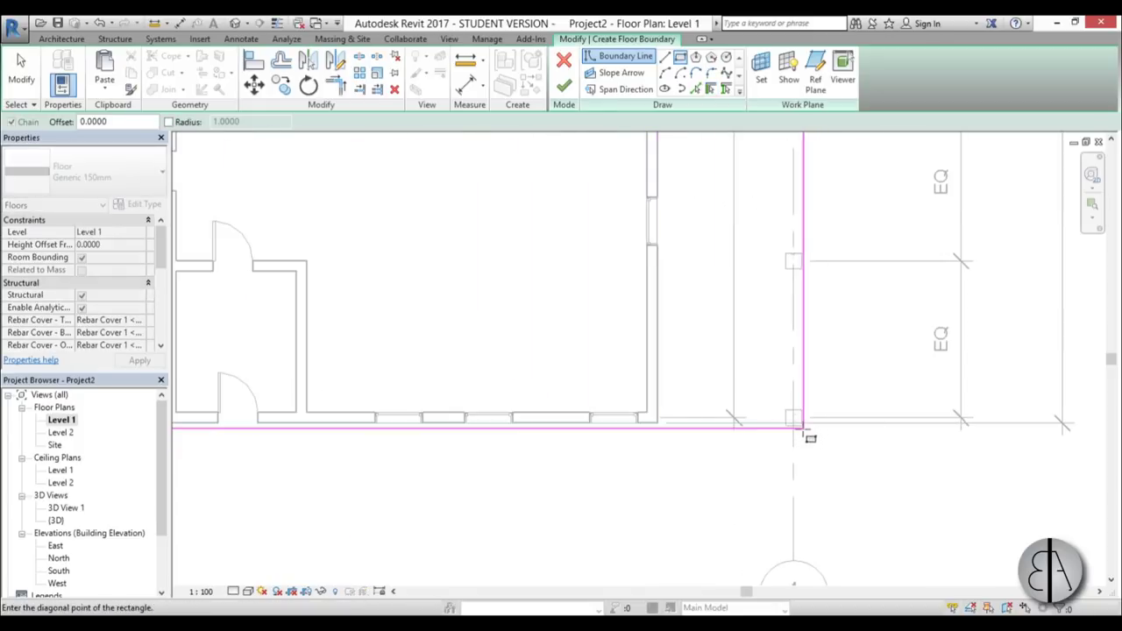
{"action": "scroll", "coordinate": [806, 429], "scroll_direction": "up", "scroll_amount": 2}
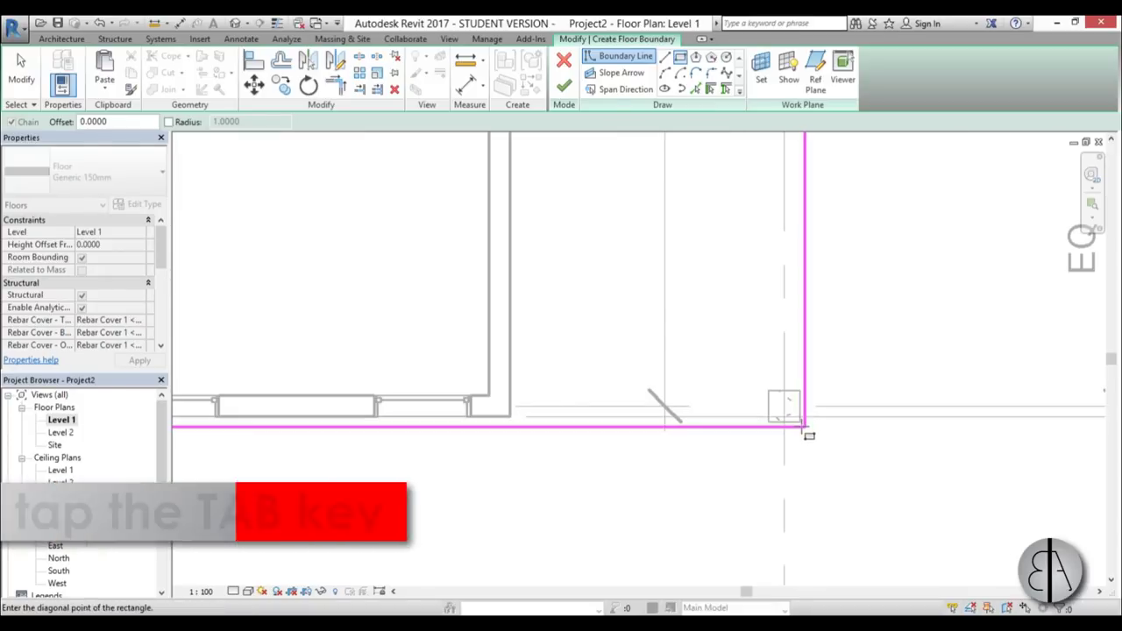
{"action": "scroll", "coordinate": [805, 427], "scroll_direction": "up", "scroll_amount": 3}
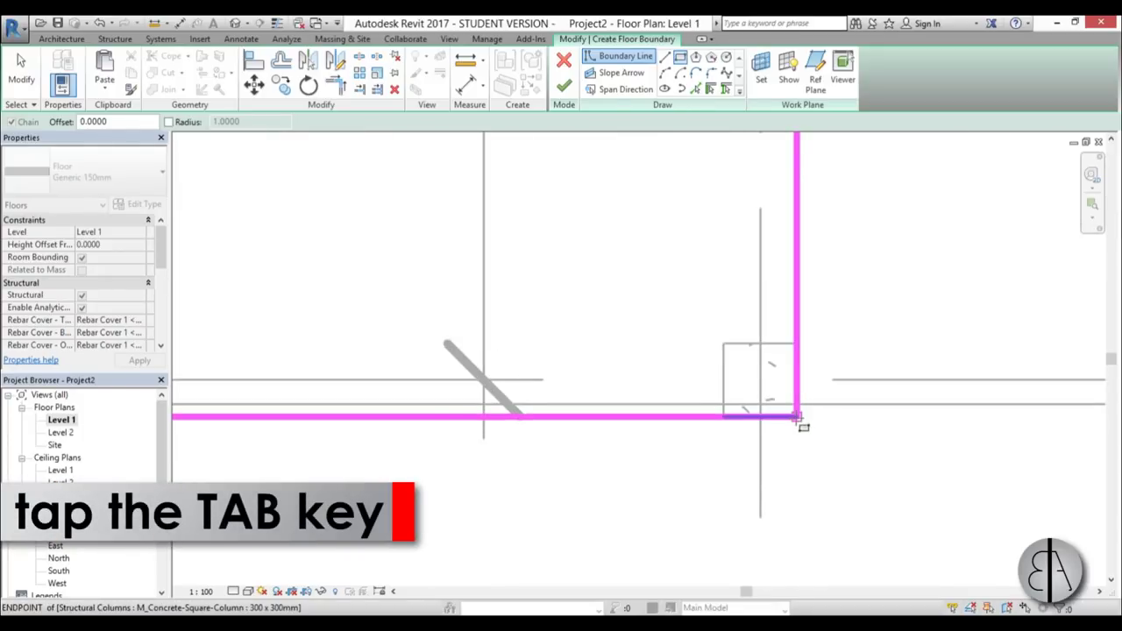
{"action": "scroll", "coordinate": [811, 473], "scroll_direction": "down", "scroll_amount": 5}
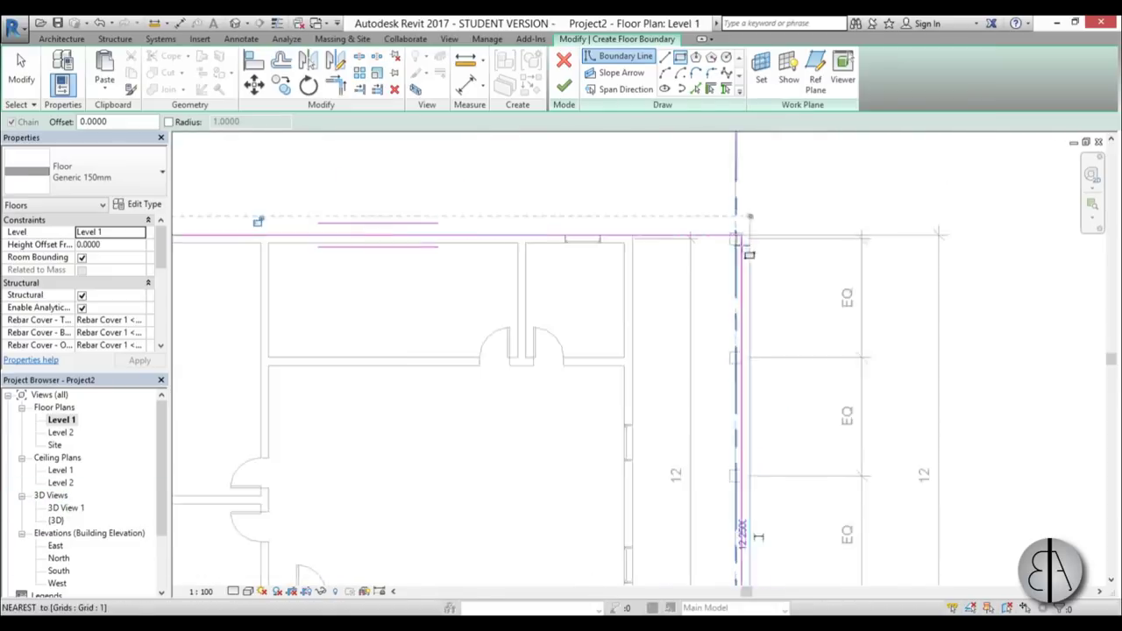
{"action": "scroll", "coordinate": [744, 235], "scroll_direction": "up", "scroll_amount": 2}
{"action": "left_click", "coordinate": [744, 236]}
{"action": "key", "text": "Escape"}
{"action": "key", "text": "Escape"}
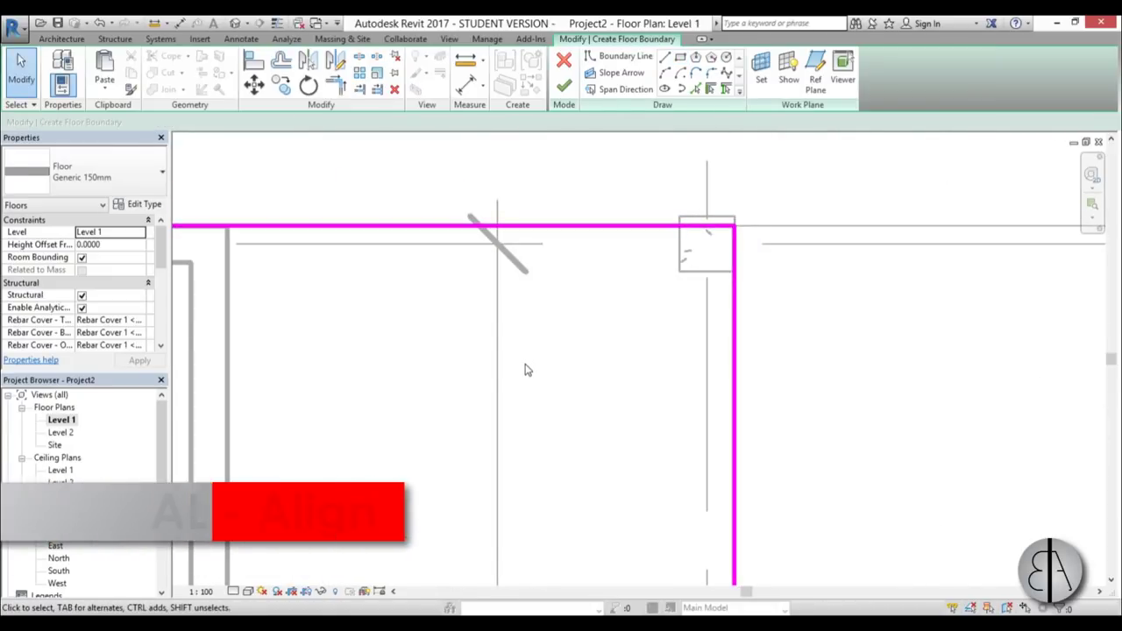
Align the top floor boundary line with the outer face of the top column on grid line 1
{"action": "key", "text": "a"}
{"action": "key", "text": "l"}
{"action": "left_click", "coordinate": [693, 223]}
{"action": "scroll", "coordinate": [667, 241], "scroll_direction": "down", "scroll_amount": 4}
{"action": "scroll", "coordinate": [624, 302], "scroll_direction": "up", "scroll_amount": 2}
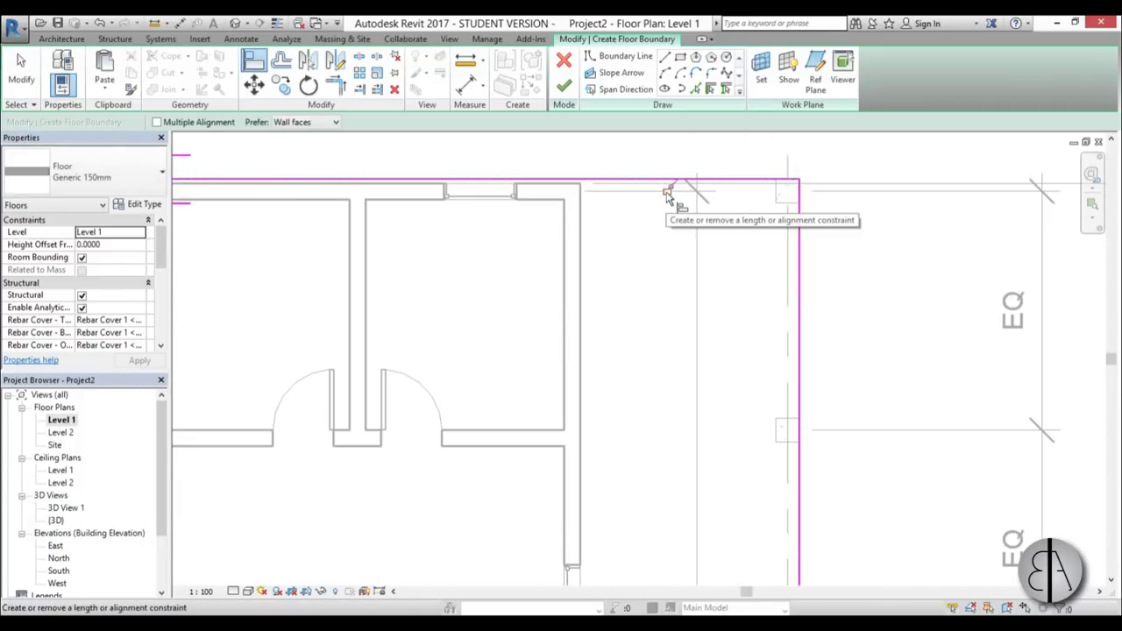
{"action": "scroll", "coordinate": [669, 237], "scroll_direction": "down", "scroll_amount": 3}
{"action": "key", "text": "Escape"}
{"action": "scroll", "coordinate": [613, 298], "scroll_direction": "down", "scroll_amount": 2}
{"action": "middle_click_drag", "start_coordinate": [605, 317], "coordinate": [721, 204]}
{"action": "middle_click_drag", "start_coordinate": [708, 355], "coordinate": [703, 345]}
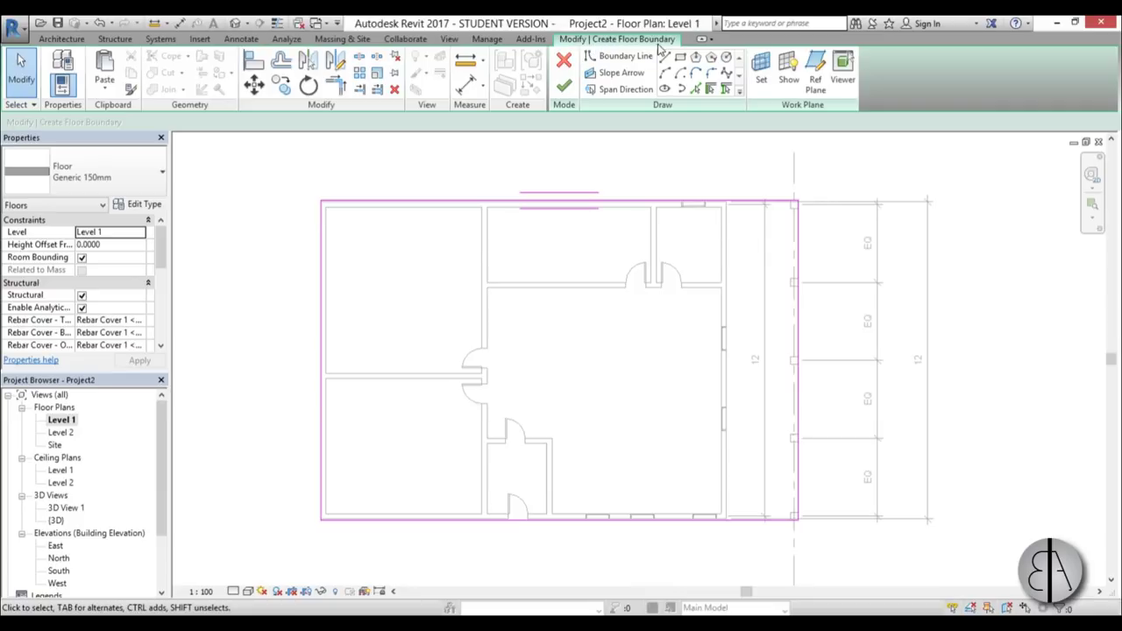
Draw three boundary lines forming a rectangular notch down from the middle of the floor's top edge, crossing the upper interior wall
{"action": "middle_click_drag", "start_coordinate": [527, 326], "coordinate": [530, 313]}
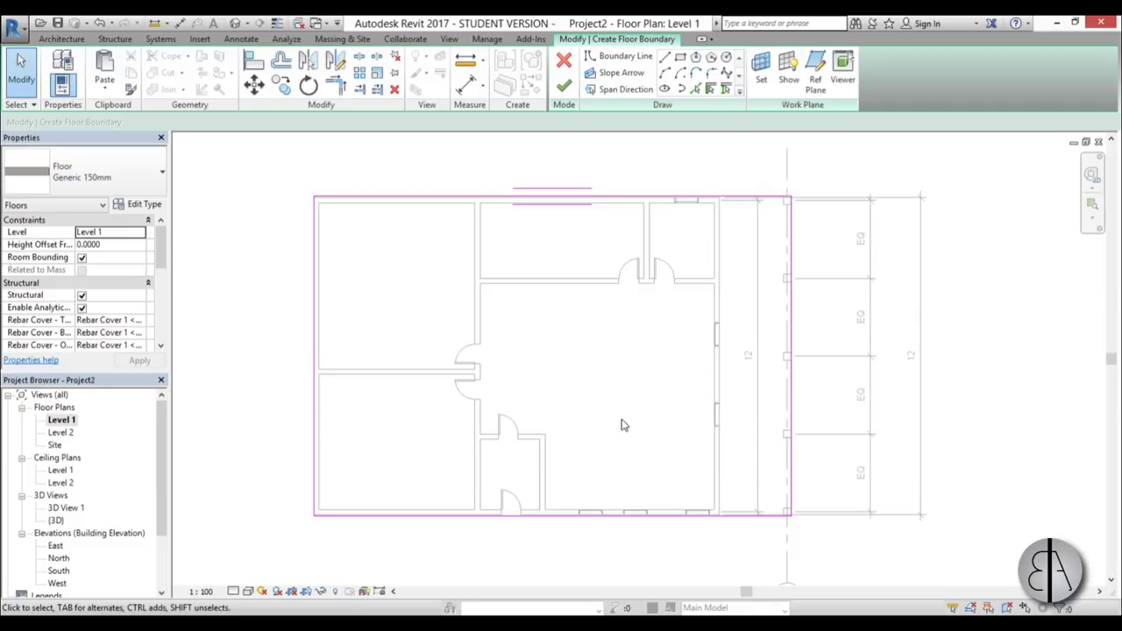
{"action": "middle_click_drag", "start_coordinate": [573, 336], "coordinate": [576, 343]}
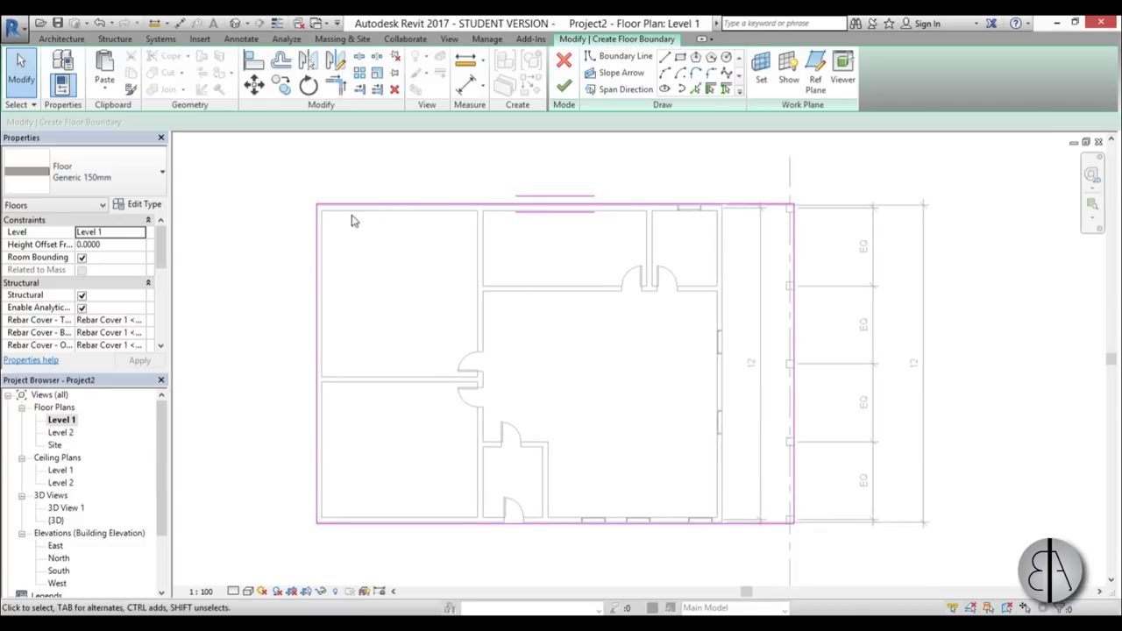
{"action": "middle_click_drag", "start_coordinate": [353, 218], "coordinate": [380, 233]}
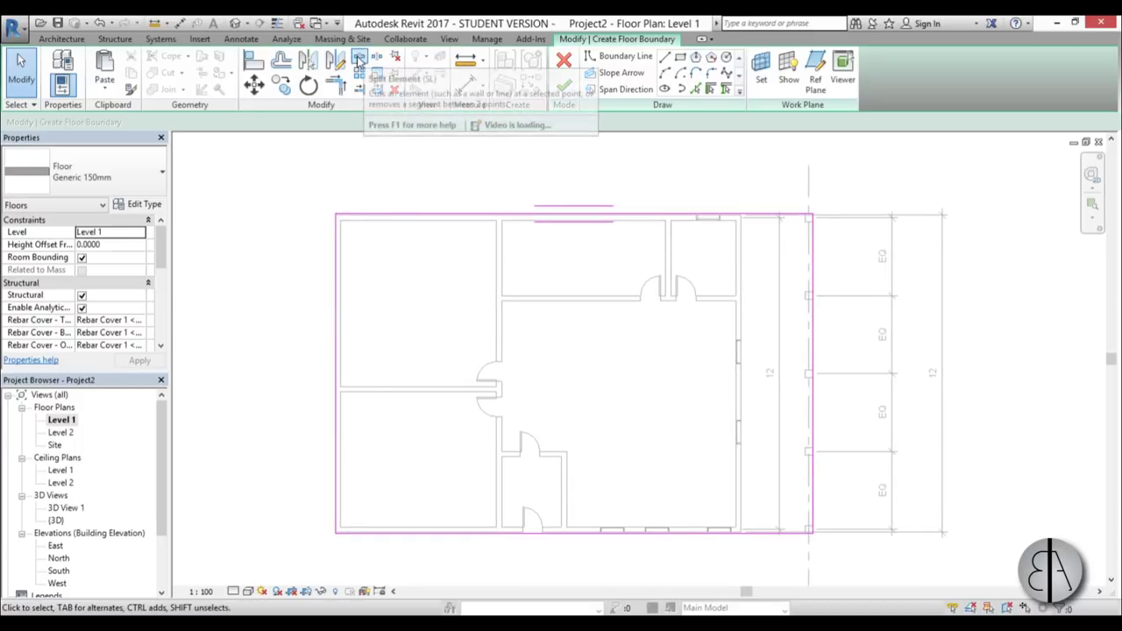
{"action": "left_click", "coordinate": [664, 58]}
{"action": "left_click", "coordinate": [513, 215]}
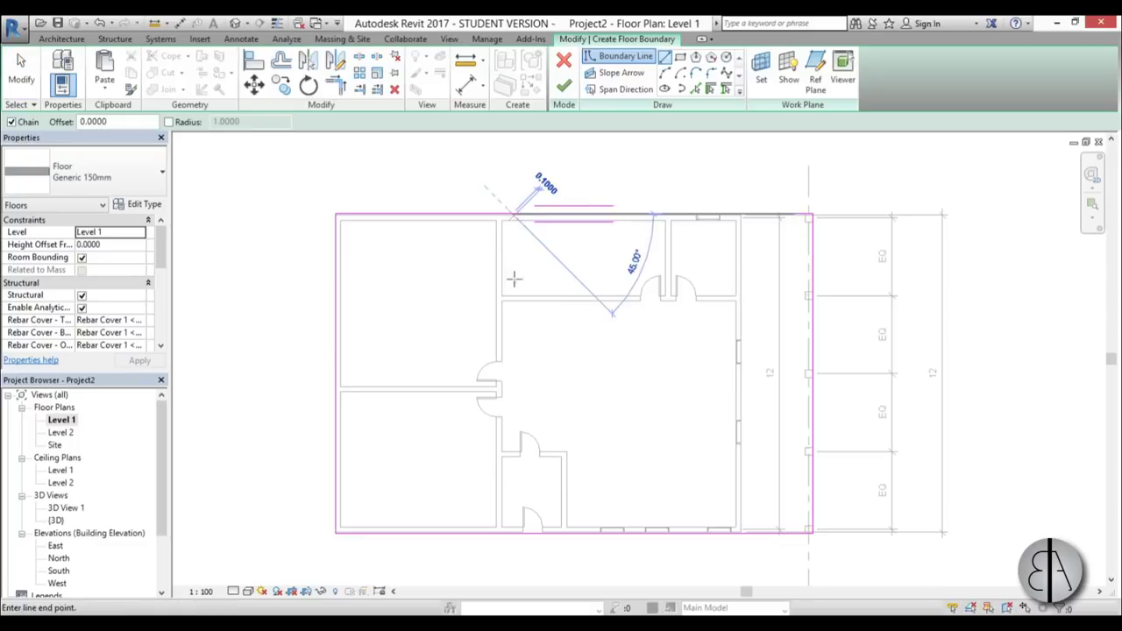
{"action": "left_click", "coordinate": [513, 347]}
{"action": "left_click", "coordinate": [631, 346]}
{"action": "left_click", "coordinate": [631, 215]}
{"action": "left_click", "coordinate": [513, 215]}
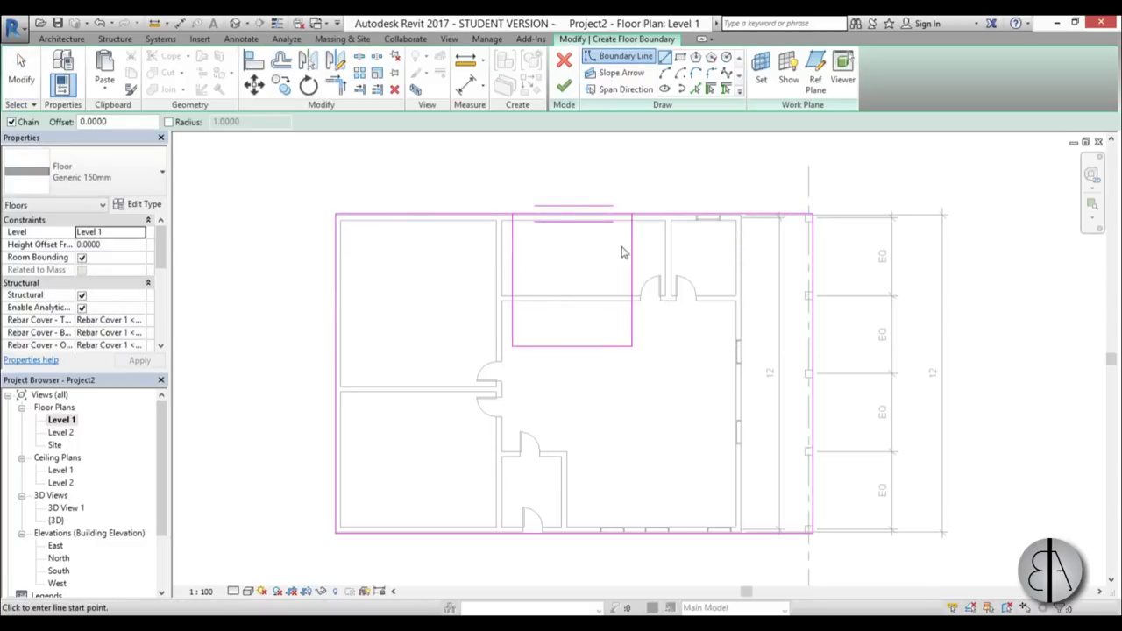
{"action": "key", "text": "Escape"}
{"action": "middle_click_drag", "start_coordinate": [617, 255], "coordinate": [563, 289]}
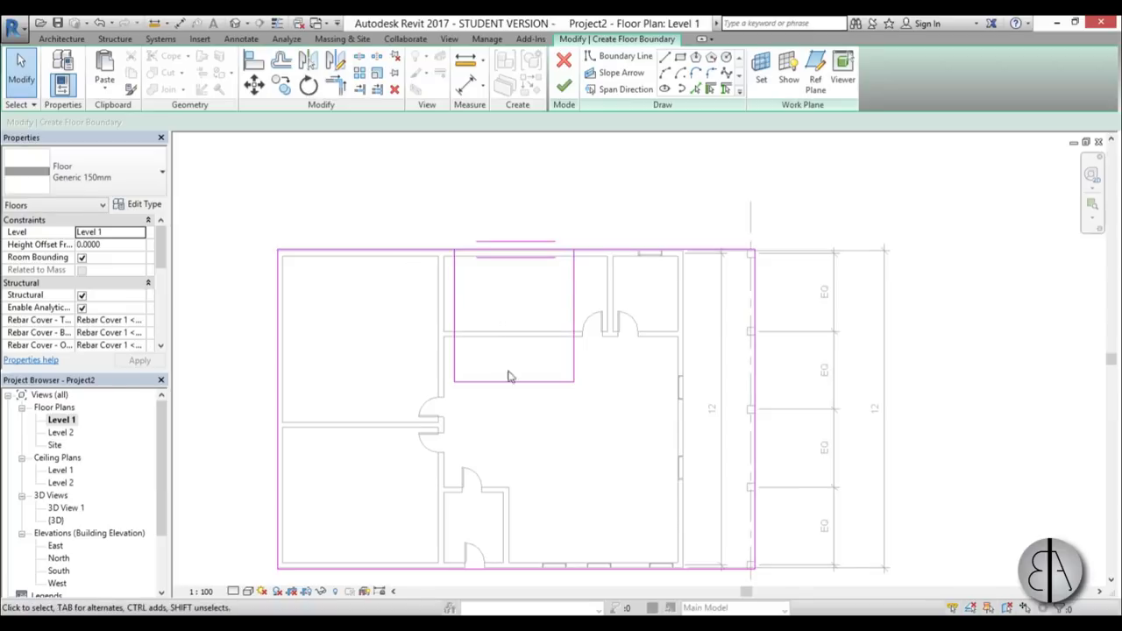
Split the top floor boundary line at a point between the two vertical notch lines
{"action": "middle_click_drag", "start_coordinate": [503, 312], "coordinate": [503, 306]}
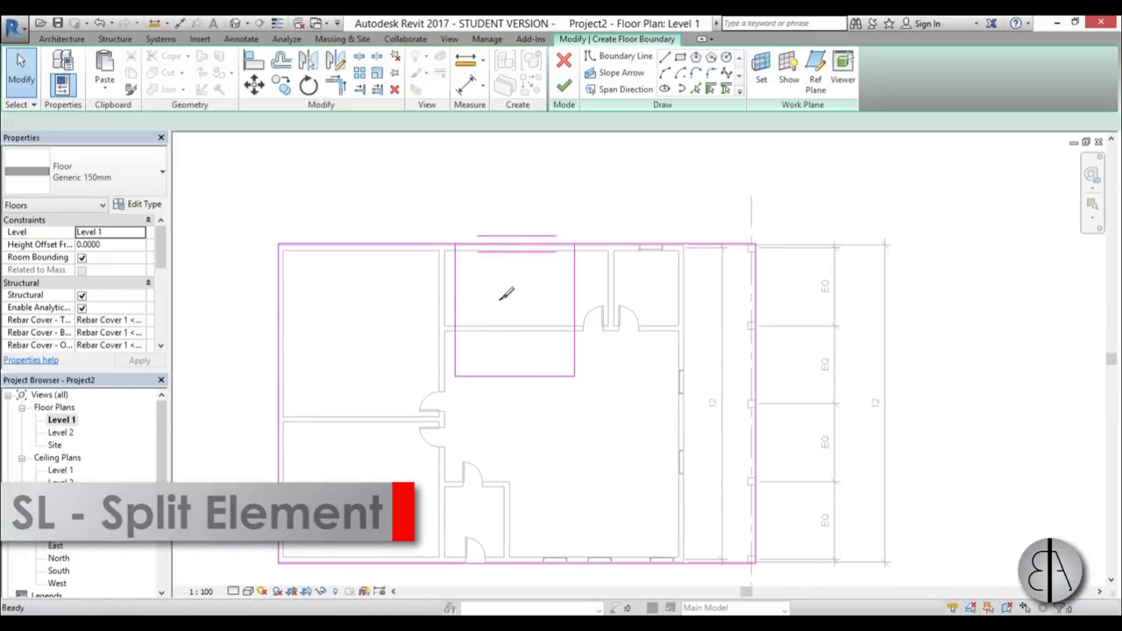
{"action": "key", "text": "s"}
{"action": "key", "text": "l"}
{"action": "left_click", "coordinate": [520, 243]}
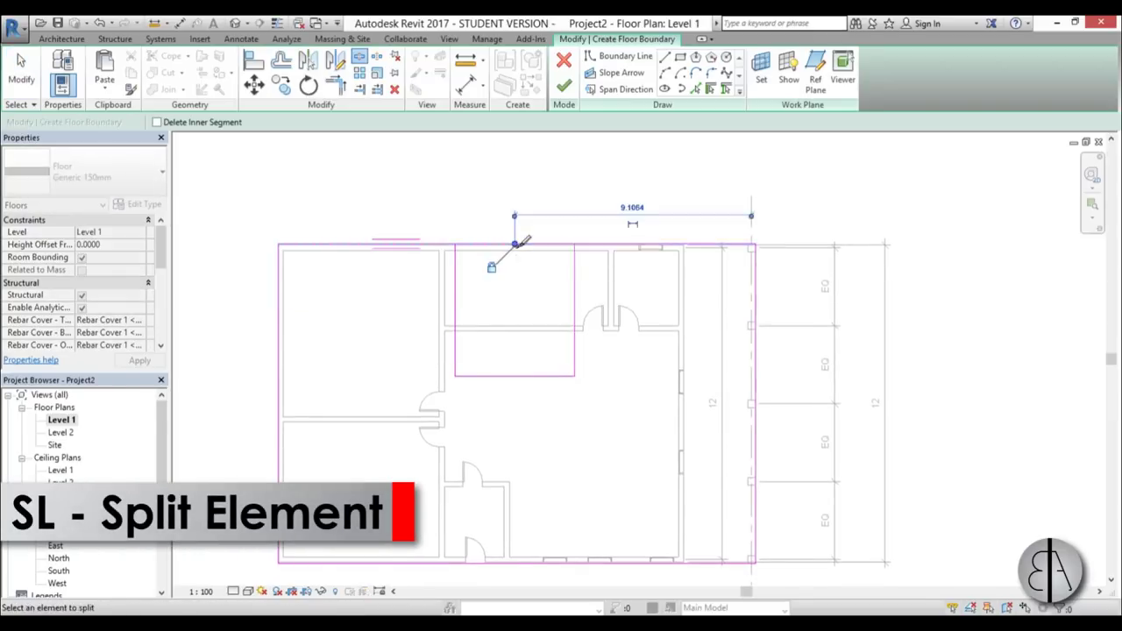
{"action": "key", "text": "Escape"}
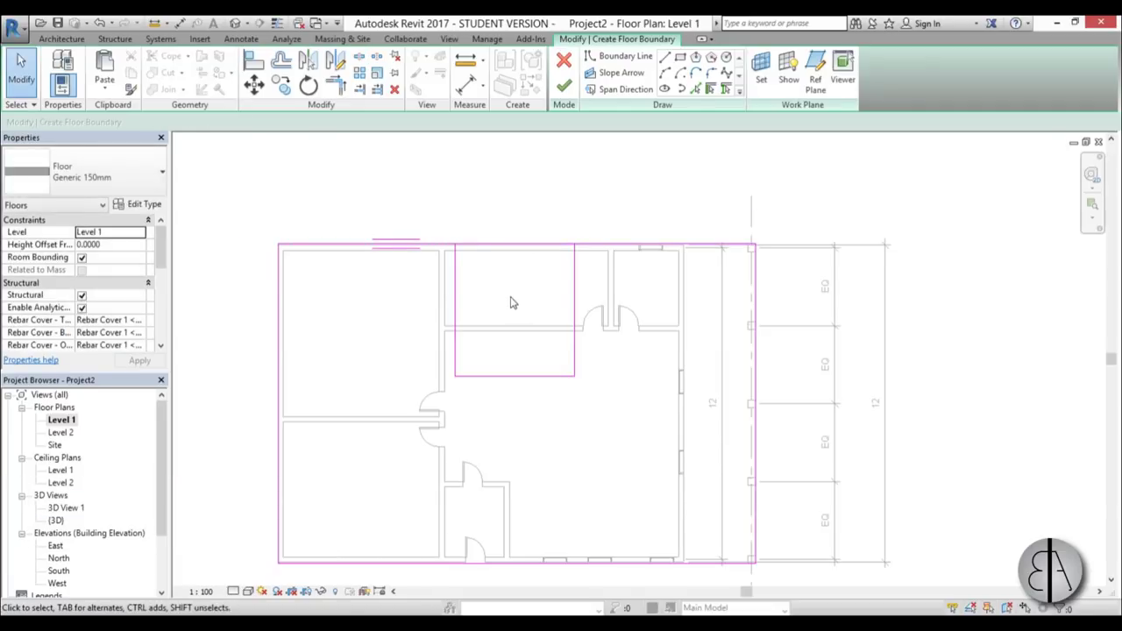
Trim both halves of the top boundary line to the notch's vertical sides, opening the floor outline there
{"action": "middle_click_drag", "start_coordinate": [512, 303], "coordinate": [513, 290]}
{"action": "key", "text": "t"}
{"action": "key", "text": "r"}
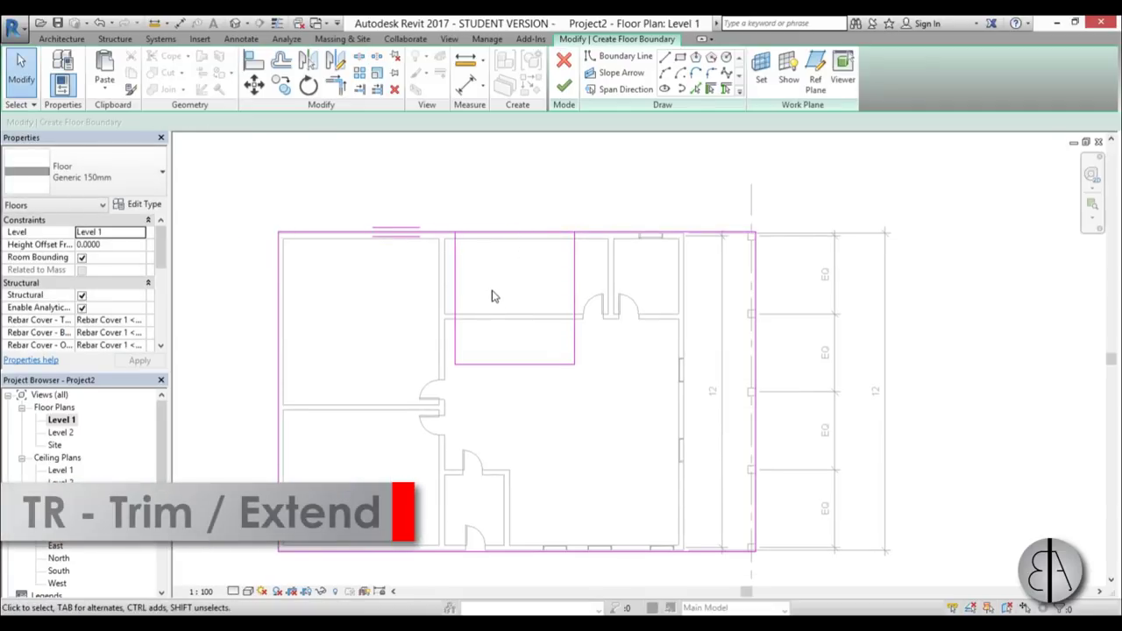
{"action": "left_click", "coordinate": [440, 235]}
{"action": "left_click", "coordinate": [575, 261]}
{"action": "left_click", "coordinate": [591, 235]}
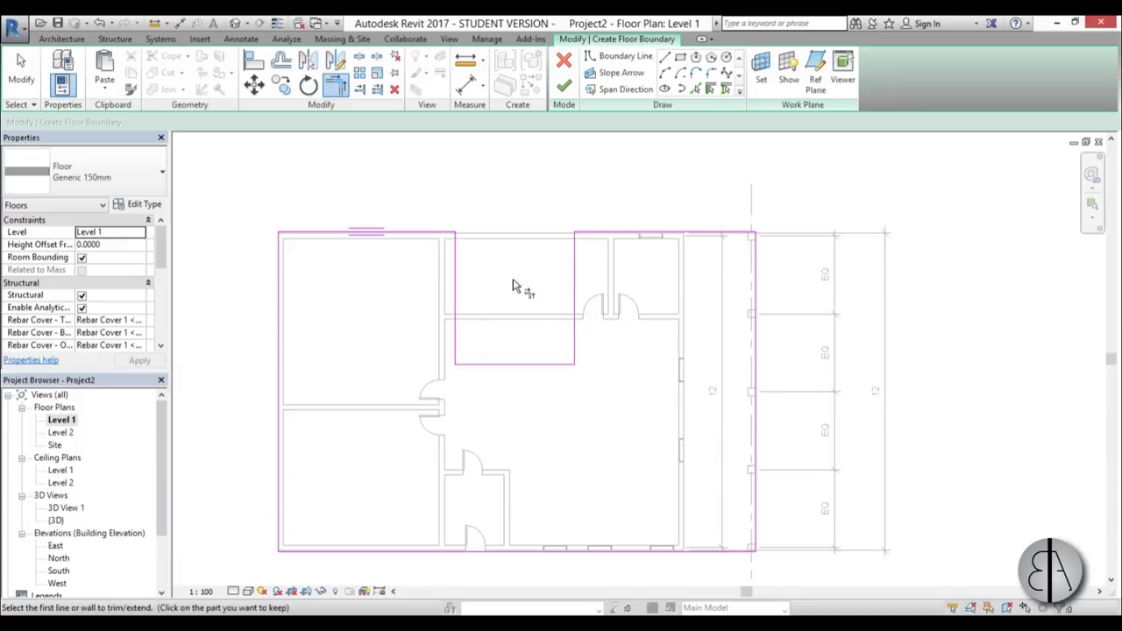
{"action": "key", "text": "Escape"}
{"action": "middle_click_drag", "start_coordinate": [524, 298], "coordinate": [523, 288]}
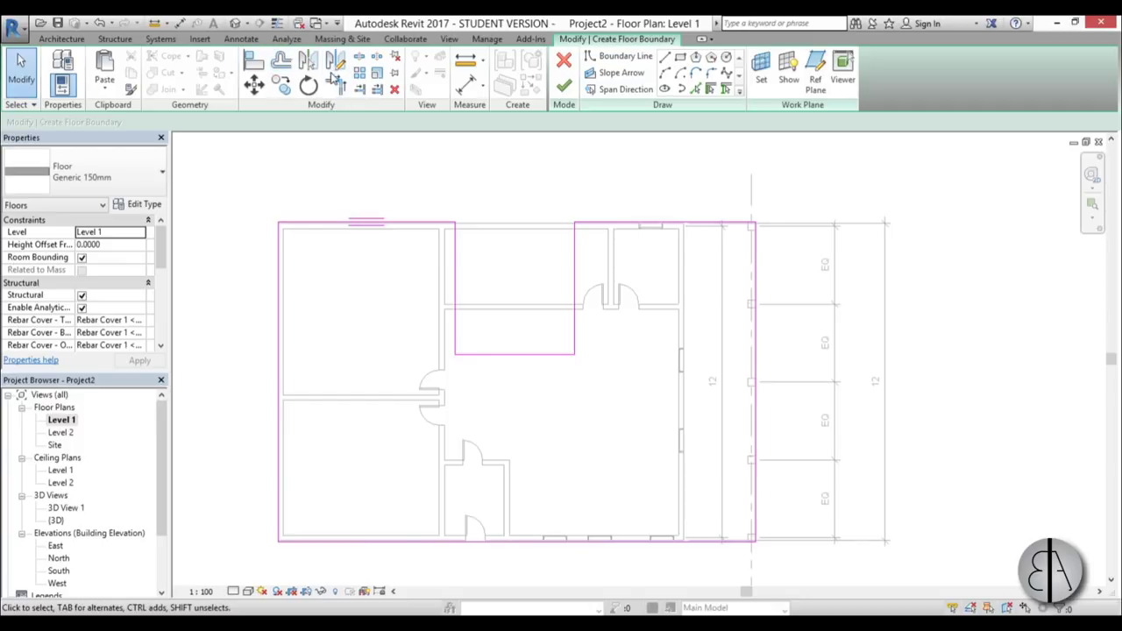
Offset the top boundary segment left of the notch by 1 m with Copy enabled, once to each side
{"action": "middle_click_drag", "start_coordinate": [381, 208], "coordinate": [400, 215]}
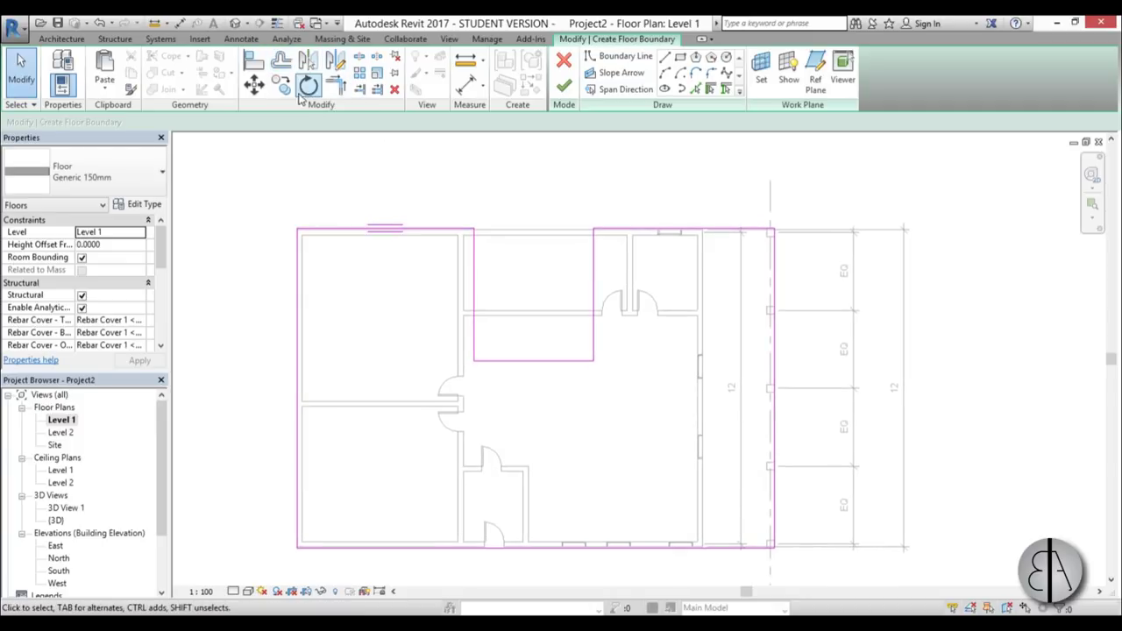
{"action": "middle_click_drag", "start_coordinate": [477, 401], "coordinate": [456, 418]}
{"action": "middle_click_drag", "start_coordinate": [445, 300], "coordinate": [525, 315]}
{"action": "scroll", "coordinate": [390, 254], "scroll_direction": "up", "scroll_amount": 1}
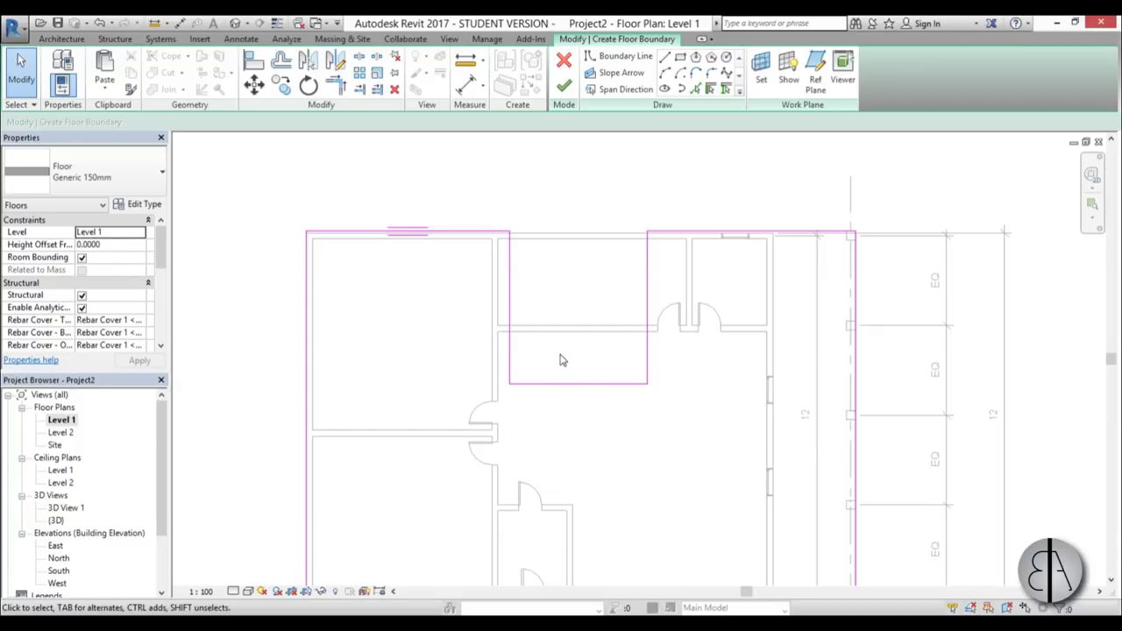
{"action": "key", "text": "o"}
{"action": "key", "text": "f"}
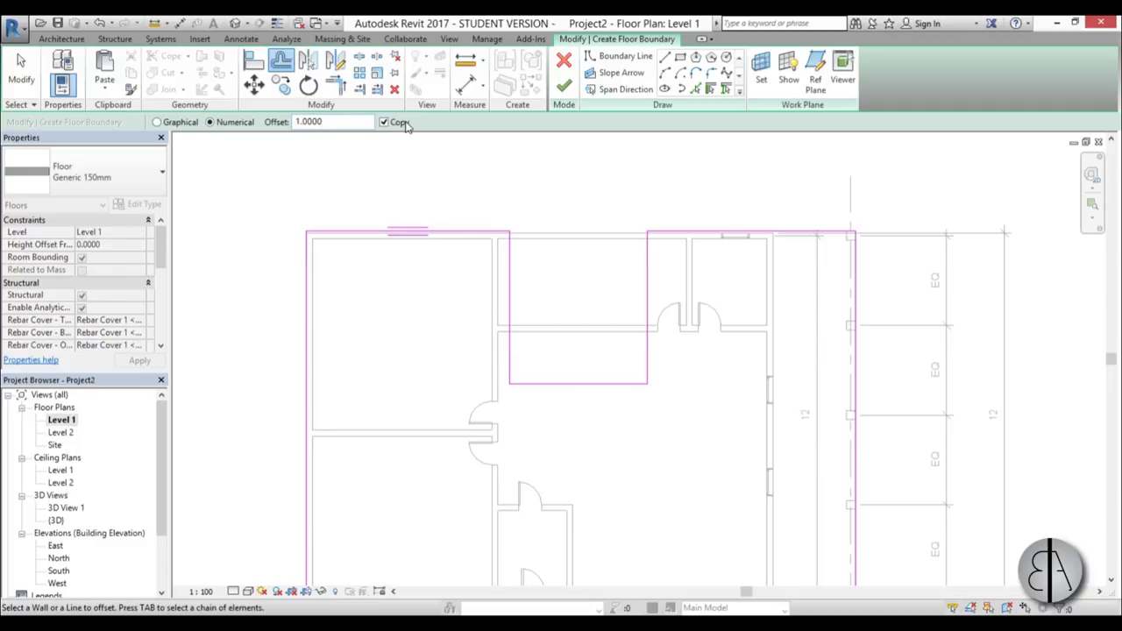
{"action": "left_click", "coordinate": [427, 233]}
{"action": "left_click", "coordinate": [468, 244]}
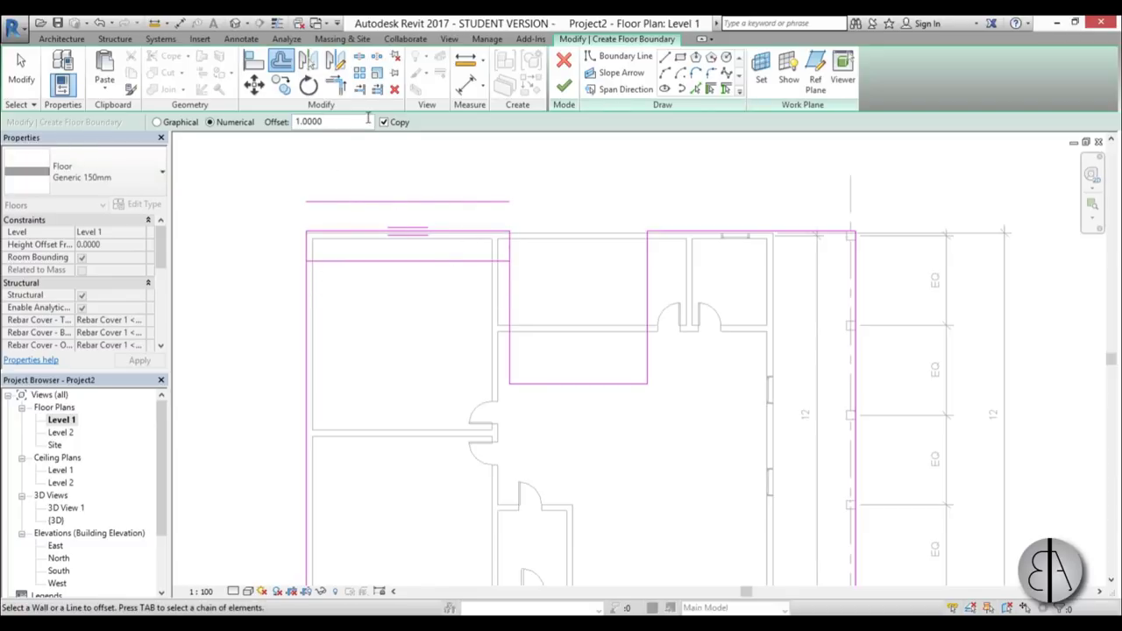
Offset the notch's right vertical boundary line 1 m toward the notch's inside twice, with Copy disabled
{"action": "left_click", "coordinate": [641, 292]}
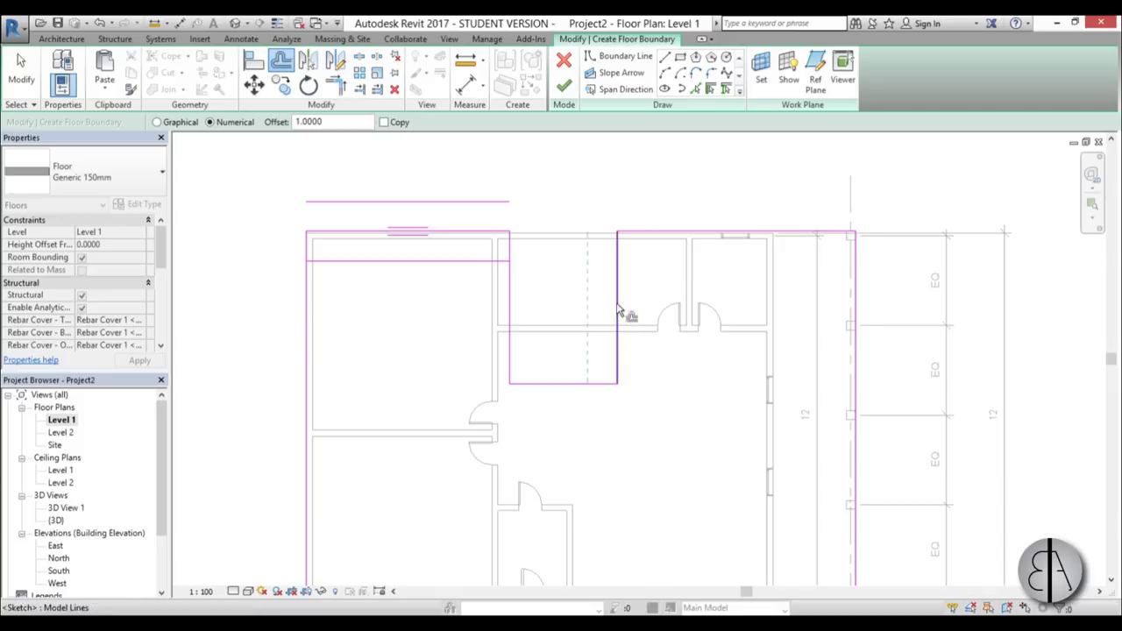
{"action": "left_click", "coordinate": [618, 310]}
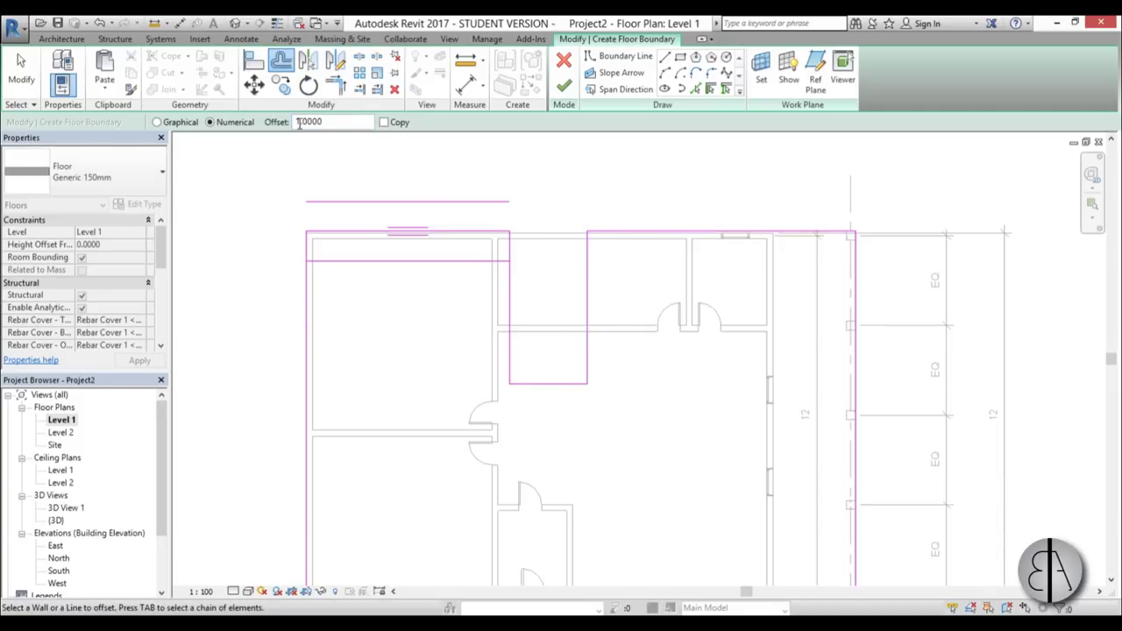
{"action": "key", "text": "Escape"}
{"action": "key", "text": "Escape"}
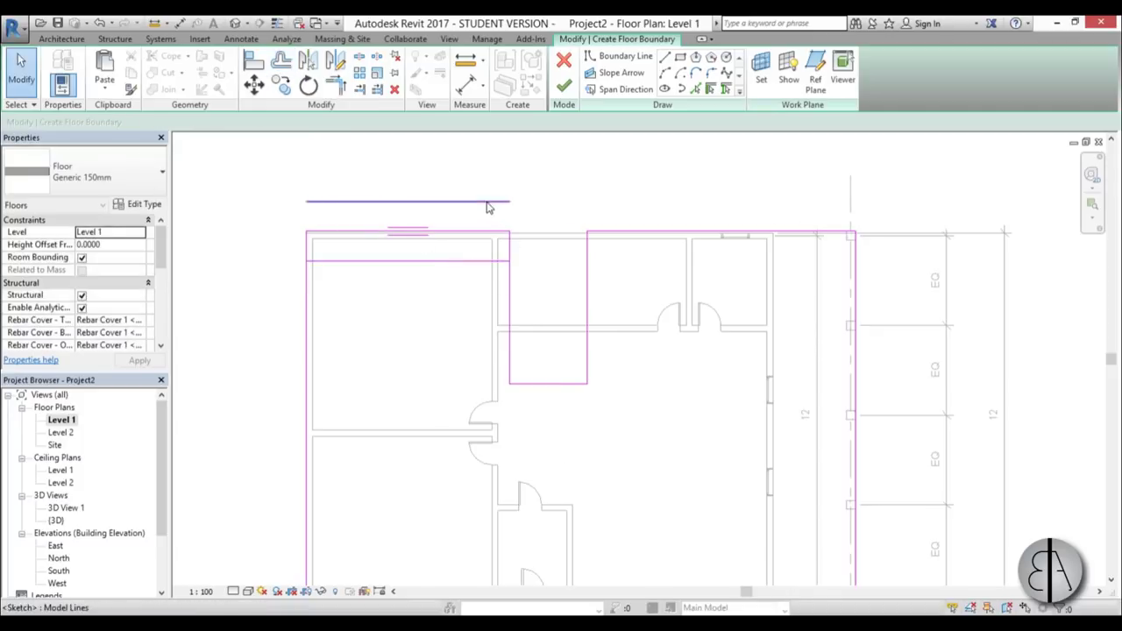
Delete the notch lines, the offset copies and the top boundary segment left of the notch
{"action": "scroll", "coordinate": [486, 206], "scroll_direction": "down", "scroll_amount": 2}
{"action": "mouse_move", "coordinate": [341, 166]}
{"action": "left_mouse_down"}
{"action": "mouse_move", "coordinate": [545, 282]}
{"action": "mouse_move", "coordinate": [440, 278]}
{"action": "left_mouse_up"}
{"action": "key", "text": "Delete"}
{"action": "key", "text": "Delete"}
Extend the remaining top boundary line to the left boundary line to close the rectangular floor outline
{"action": "key", "text": "t"}
{"action": "key", "text": "r"}
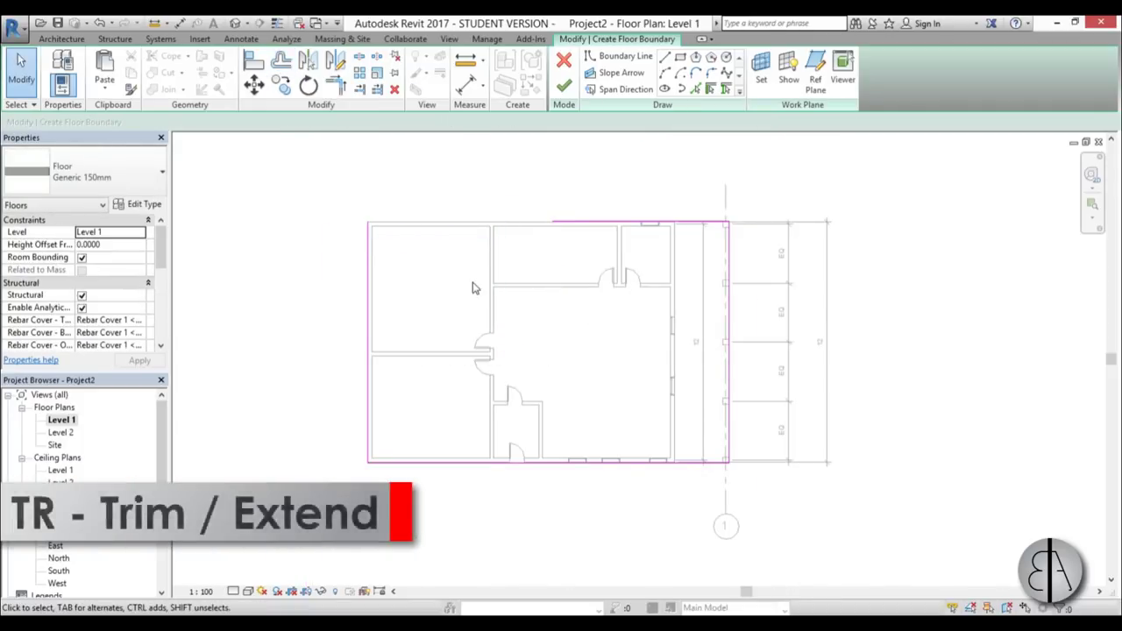
{"action": "left_click", "coordinate": [561, 228]}
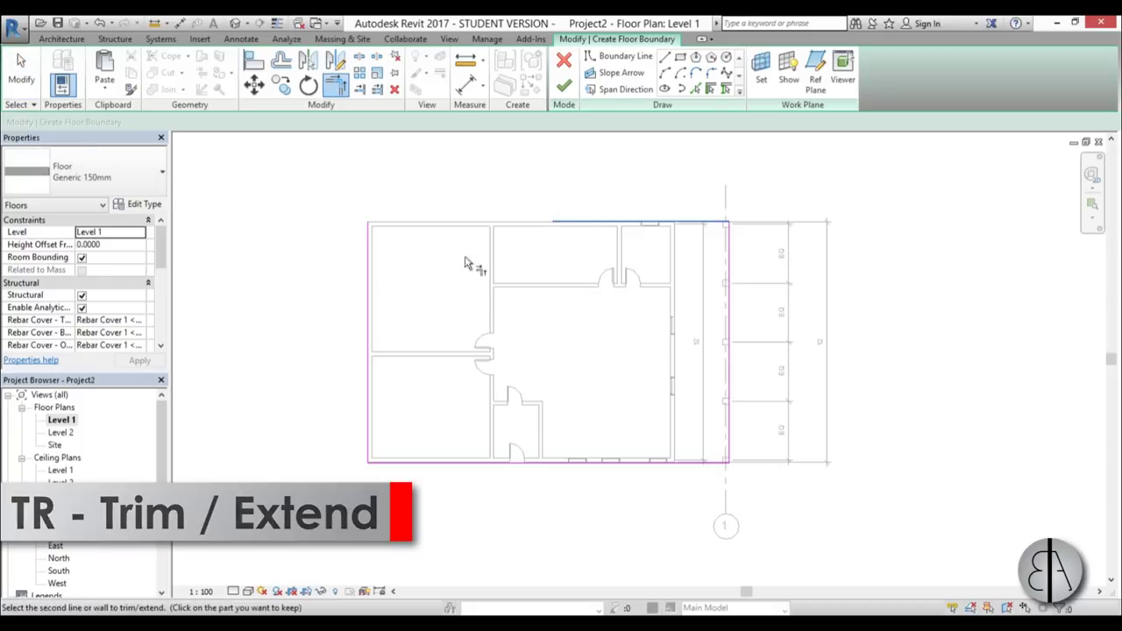
{"action": "left_click", "coordinate": [368, 268]}
{"action": "key", "text": "Escape"}
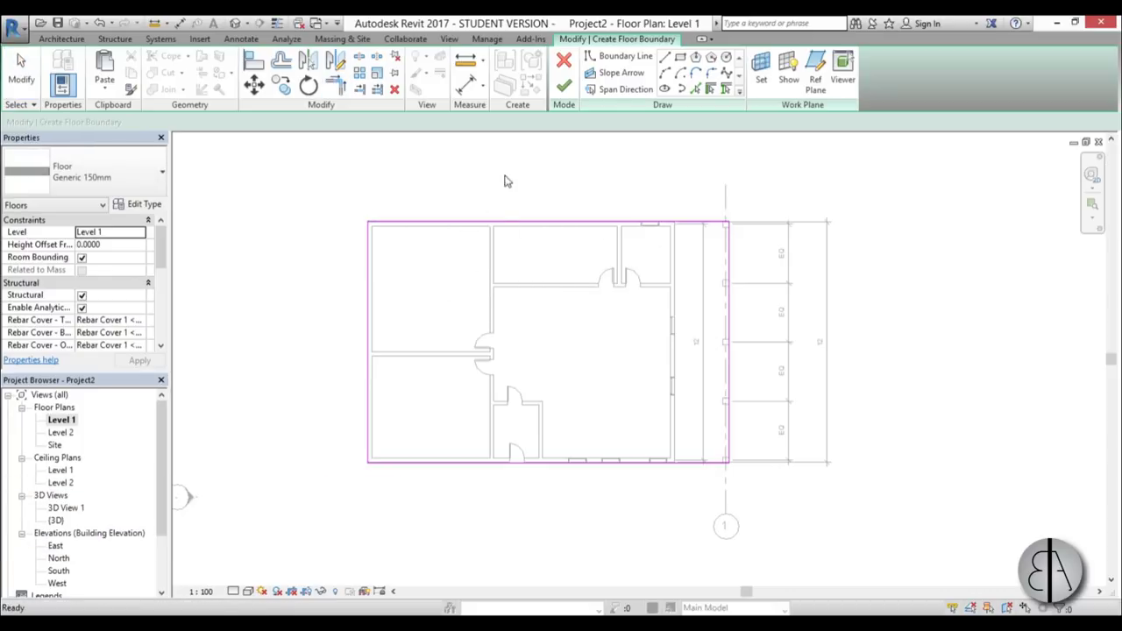
Try to finish the floor sketch, check the boundary corners, and go back to editing the sketch
{"action": "left_click", "coordinate": [563, 85]}
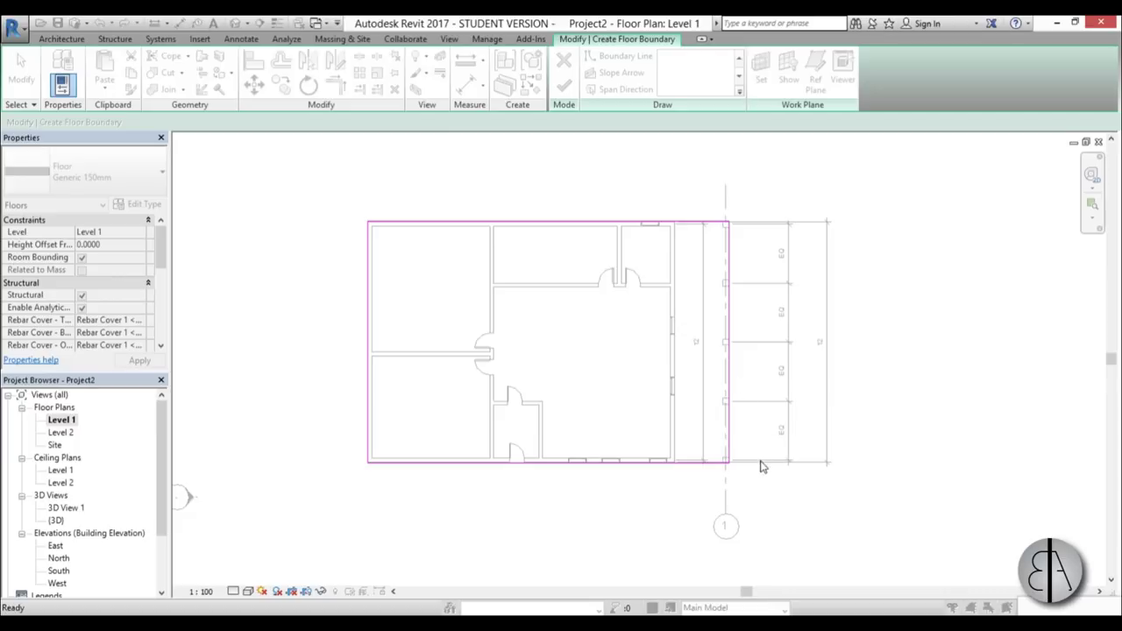
{"action": "scroll", "coordinate": [377, 482], "scroll_direction": "up", "scroll_amount": 6}
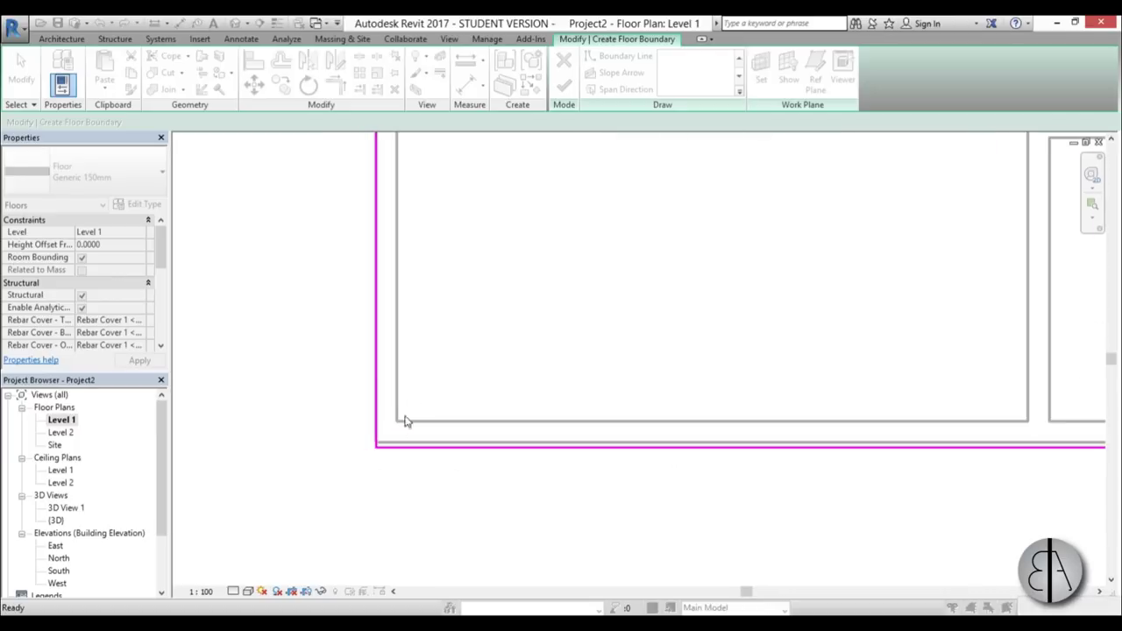
{"action": "scroll", "coordinate": [440, 299], "scroll_direction": "down", "scroll_amount": 4}
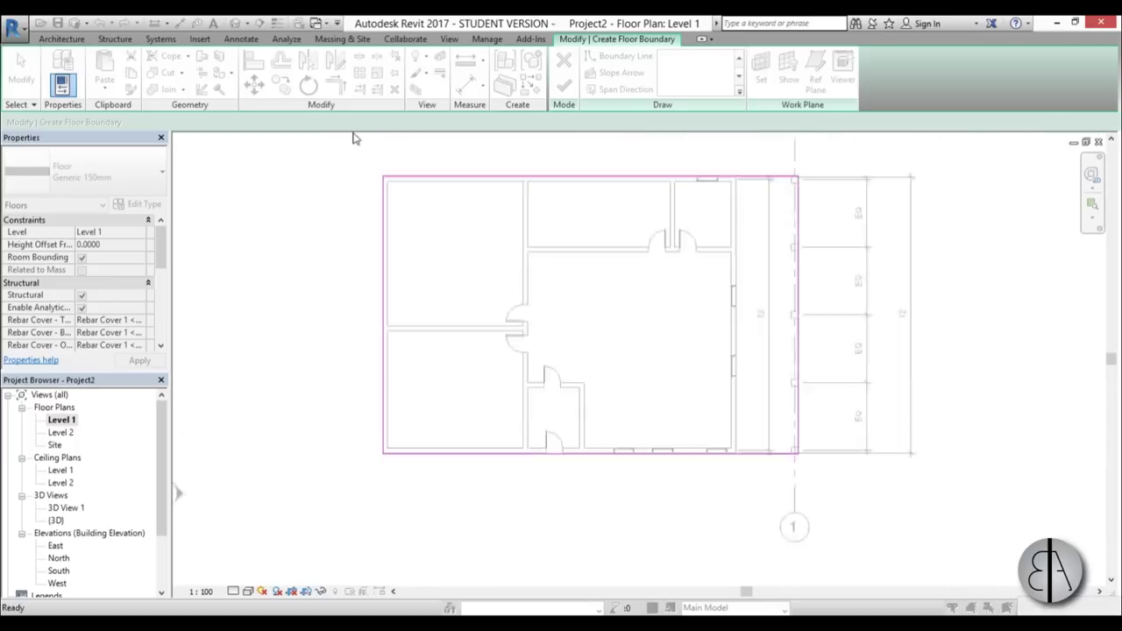
{"action": "scroll", "coordinate": [422, 209], "scroll_direction": "up", "scroll_amount": 5}
{"action": "scroll", "coordinate": [329, 225], "scroll_direction": "down", "scroll_amount": 4}
{"action": "scroll", "coordinate": [716, 230], "scroll_direction": "up", "scroll_amount": 4}
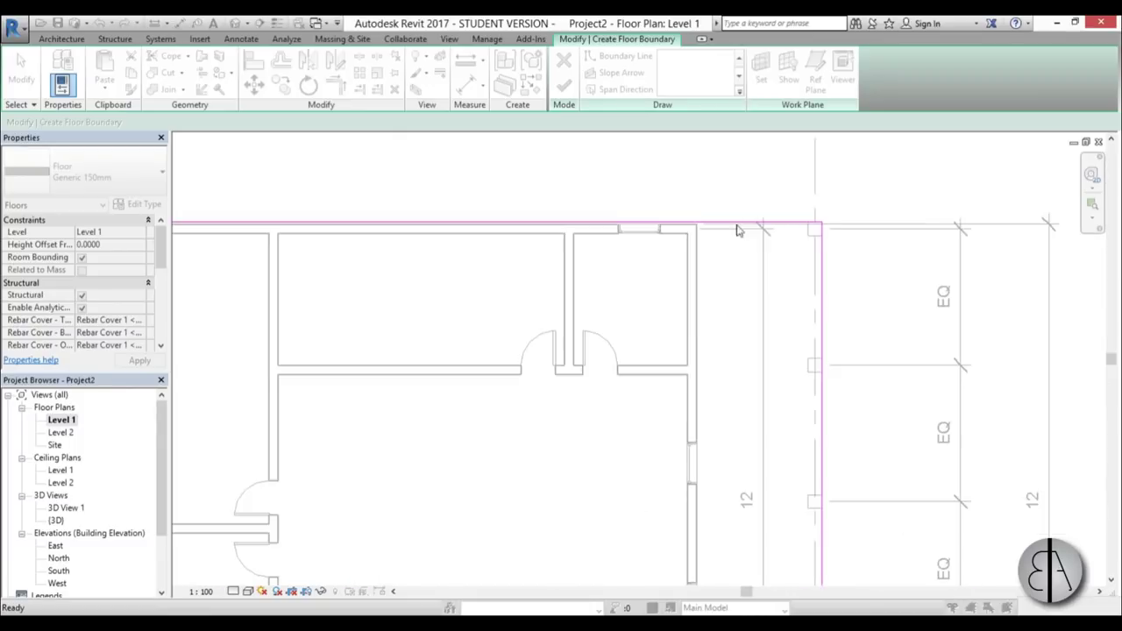
{"action": "scroll", "coordinate": [855, 231], "scroll_direction": "up", "scroll_amount": 2}
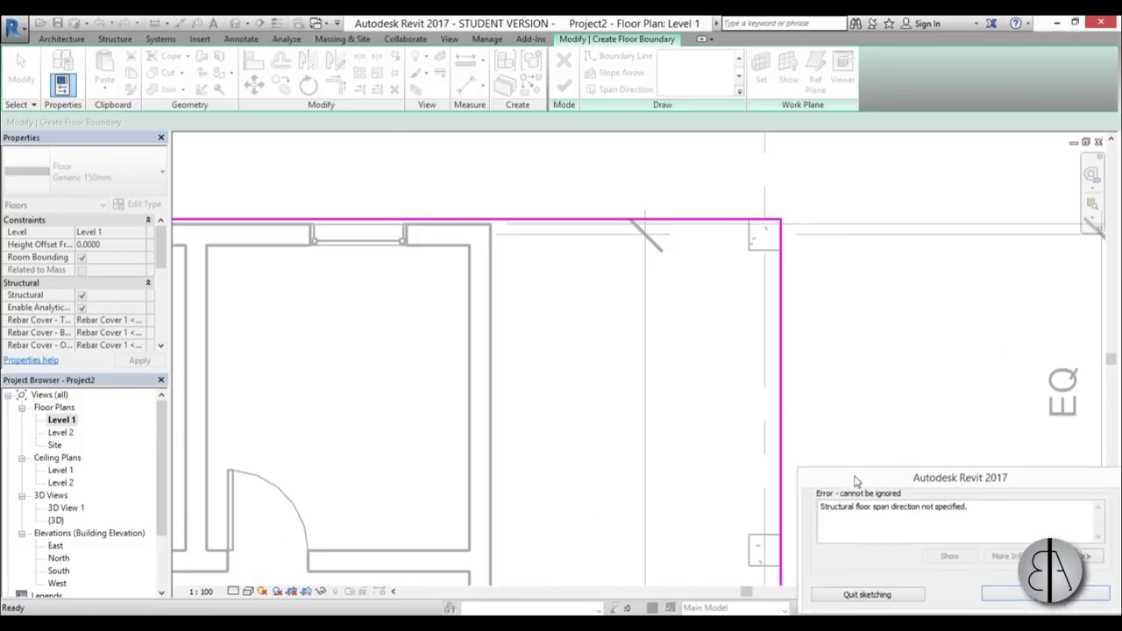
{"action": "left_click", "coordinate": [1016, 581]}
{"action": "scroll", "coordinate": [578, 293], "scroll_direction": "down", "scroll_amount": 4}
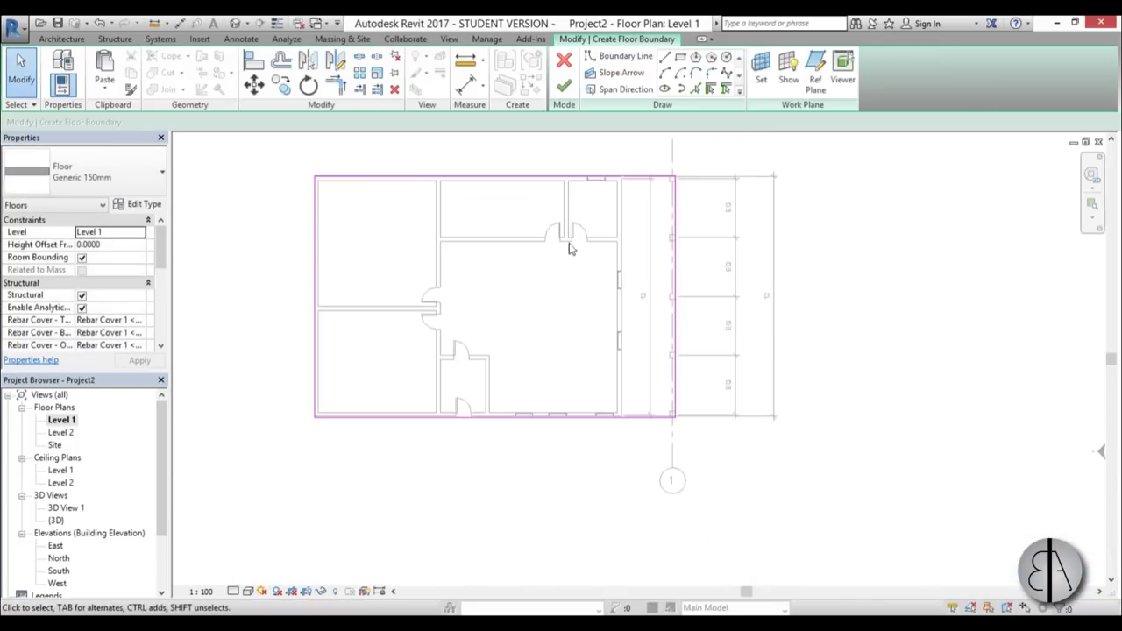
Draw a vertical span direction line from the floor's bottom boundary to its top boundary and finish the floor
{"action": "left_click", "coordinate": [613, 91]}
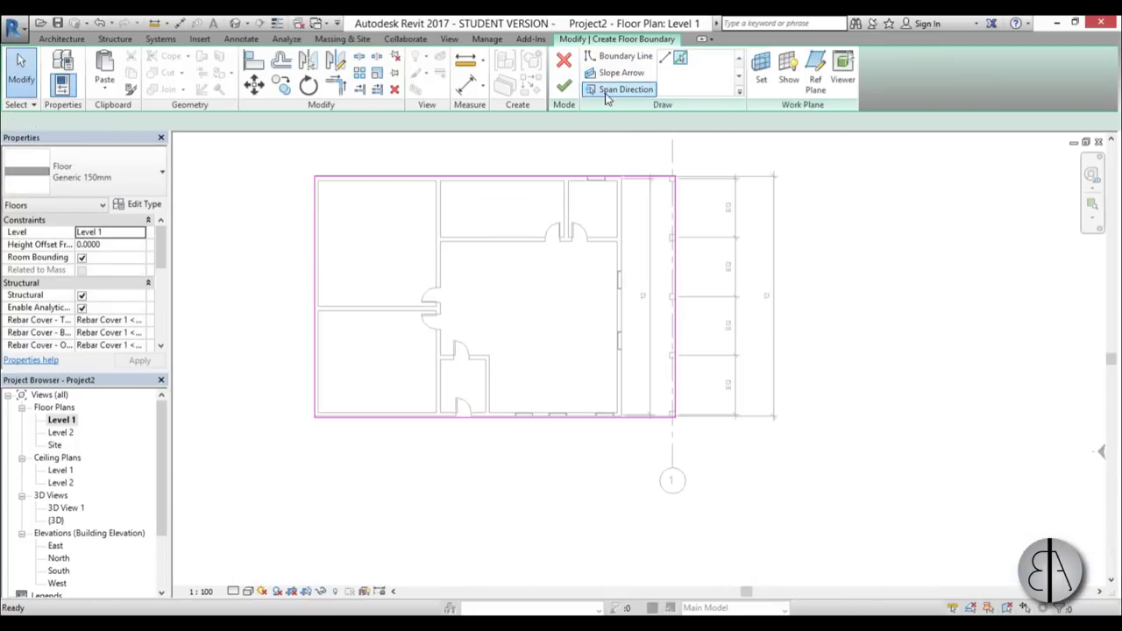
{"action": "left_click", "coordinate": [495, 415]}
{"action": "left_click", "coordinate": [494, 177]}
{"action": "key", "text": "Escape"}
{"action": "key", "text": "Escape"}
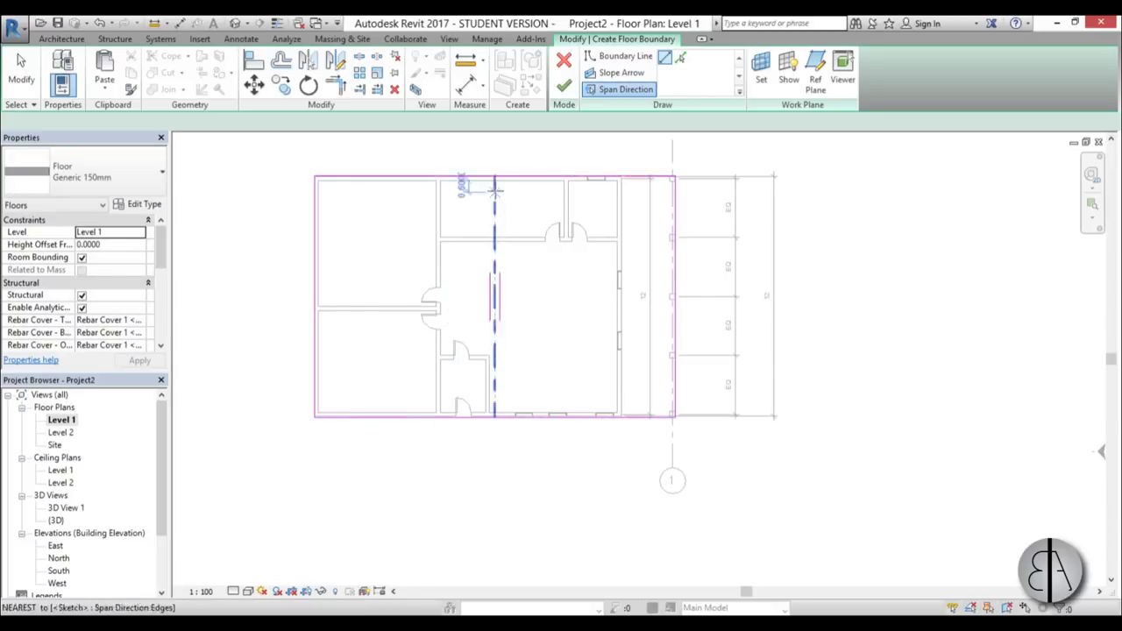
{"action": "left_click", "coordinate": [561, 85]}
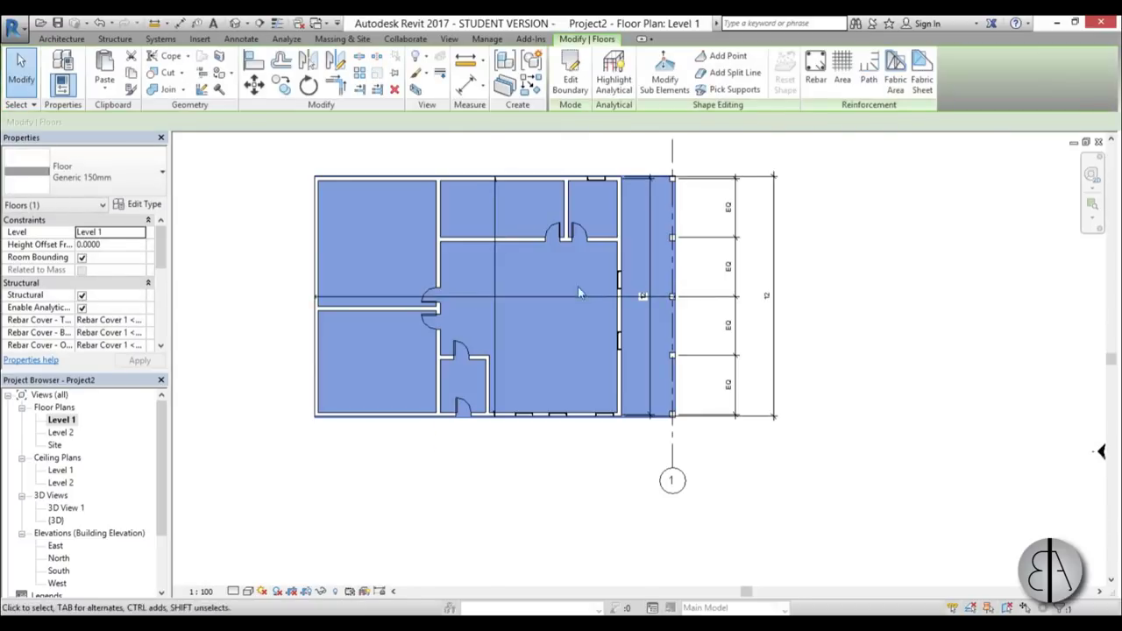
Delete the span direction symbol from the Level 1 floor plan
{"action": "left_click", "coordinate": [492, 280]}
{"action": "left_click", "coordinate": [484, 310]}
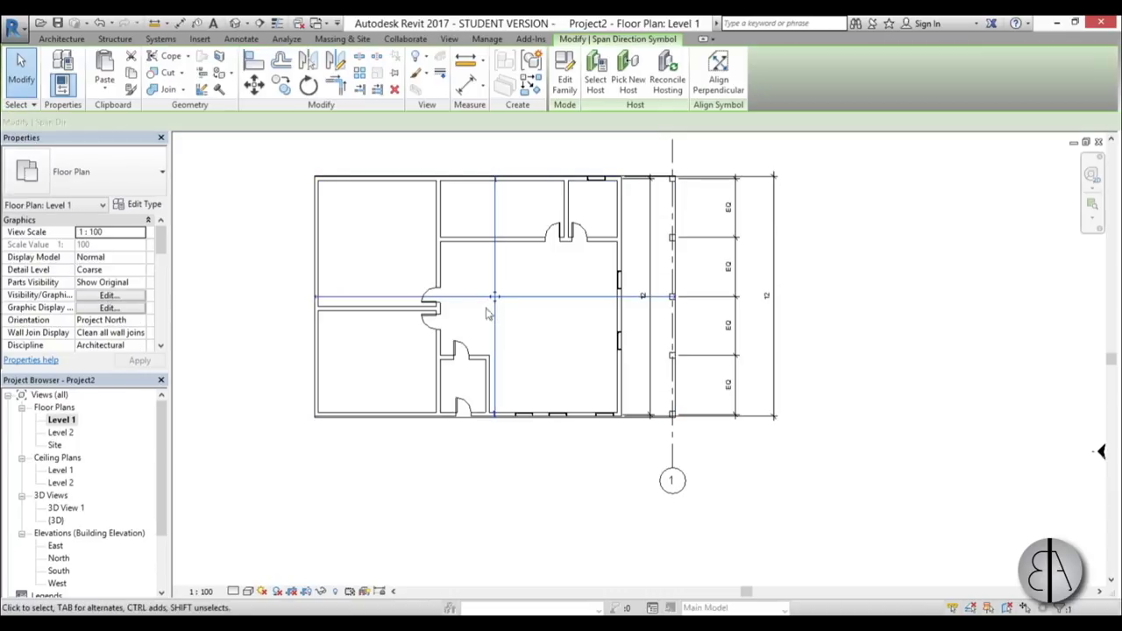
{"action": "key", "text": "Delete"}
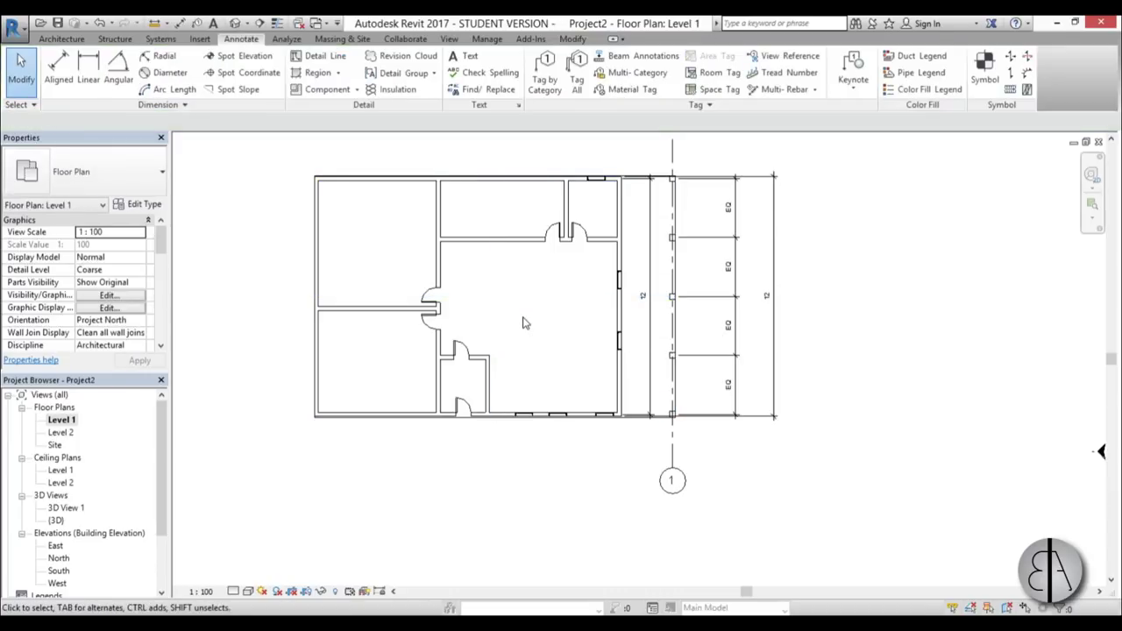
{"action": "mouse_move", "coordinate": [510, 304]}
{"action": "middle_mouse_down"}
{"action": "mouse_move", "coordinate": [513, 318]}
{"action": "mouse_move", "coordinate": [539, 325]}
{"action": "middle_mouse_up"}
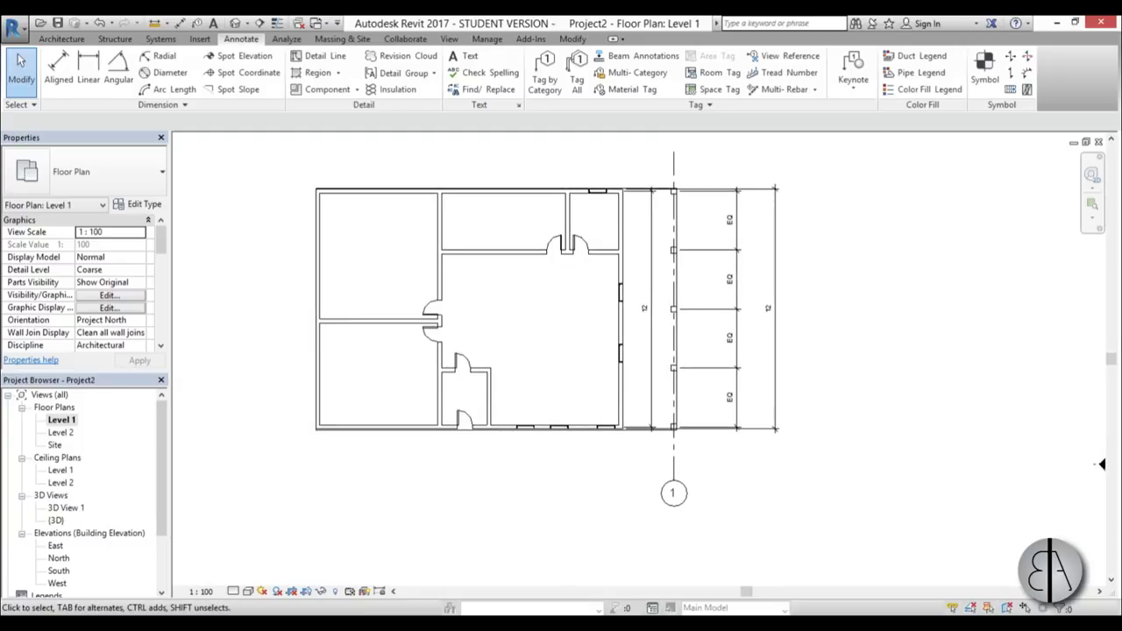
Switch to the default 3D view and look at the building's corner beside the column row
{"action": "left_click", "coordinate": [236, 23]}
{"action": "middle_click_drag", "start_coordinate": [679, 520], "coordinate": [681, 571], "text": "shift"}
{"action": "scroll", "coordinate": [618, 483], "scroll_direction": "up", "scroll_amount": 3}
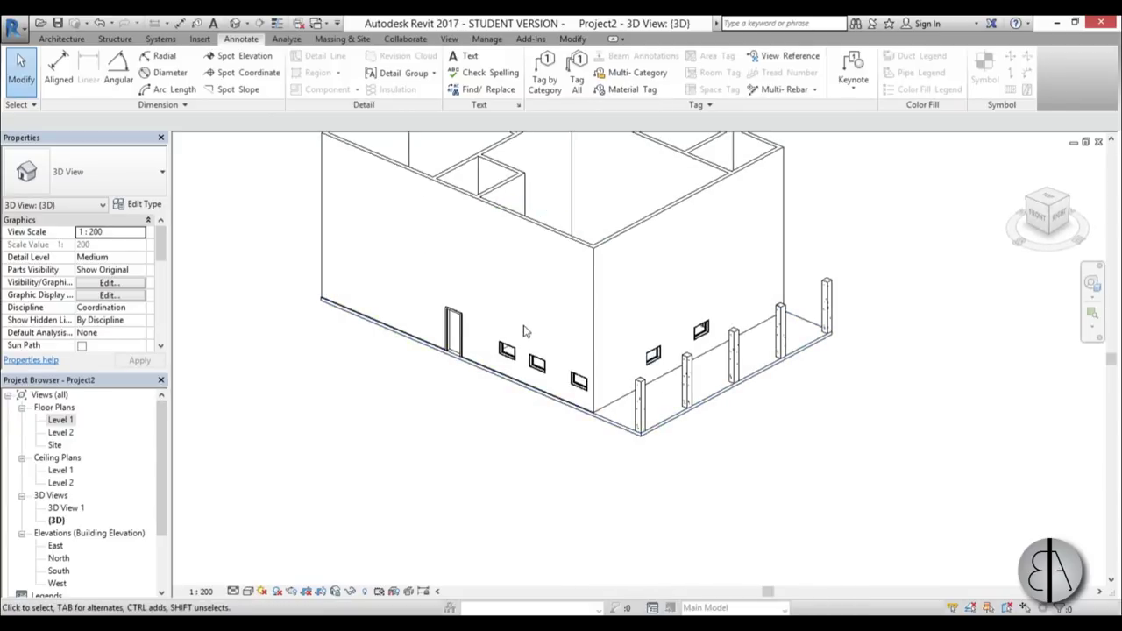
Copy the Level 1 floor to the clipboard and paste it aligned to Level 2
{"action": "left_click", "coordinate": [616, 437]}
{"action": "key", "text": "ctrl+c"}
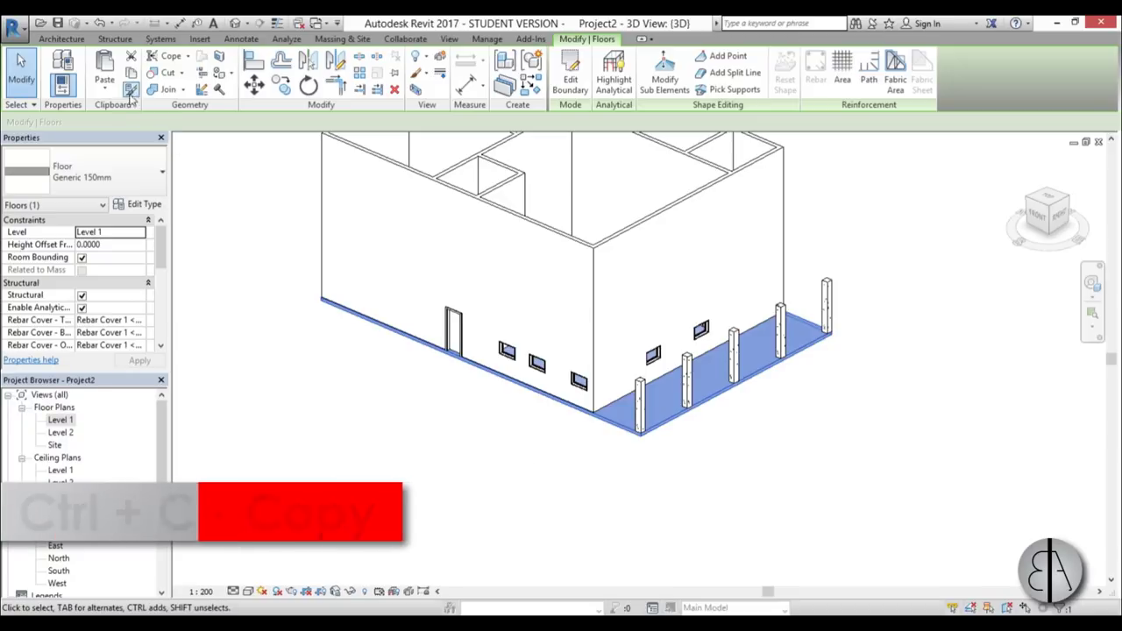
{"action": "left_click", "coordinate": [109, 96]}
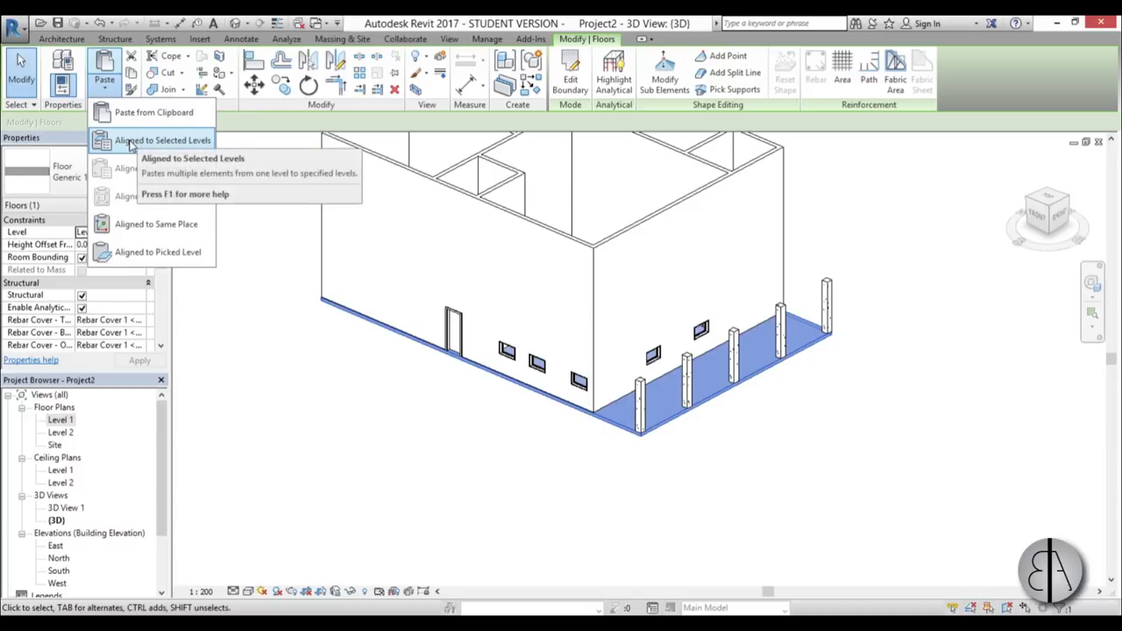
{"action": "left_click", "coordinate": [130, 142]}
{"action": "double_click", "coordinate": [489, 238]}
{"action": "left_click", "coordinate": [538, 464]}
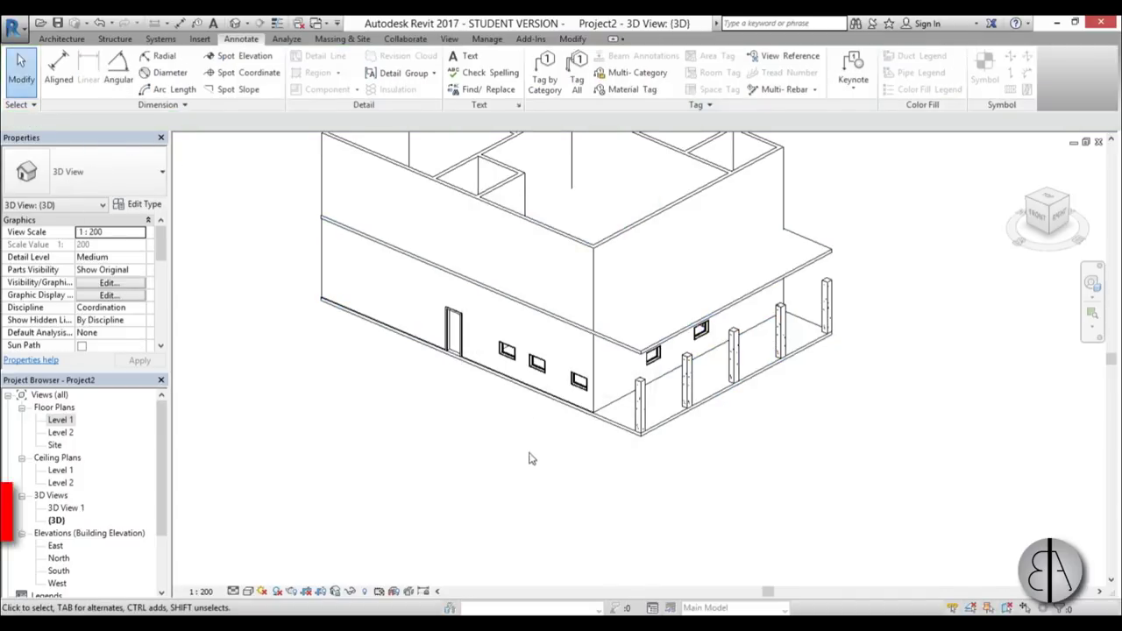
Paste another copy of the floor freely beside the building and remove it again
{"action": "key", "text": "ctrl+v"}
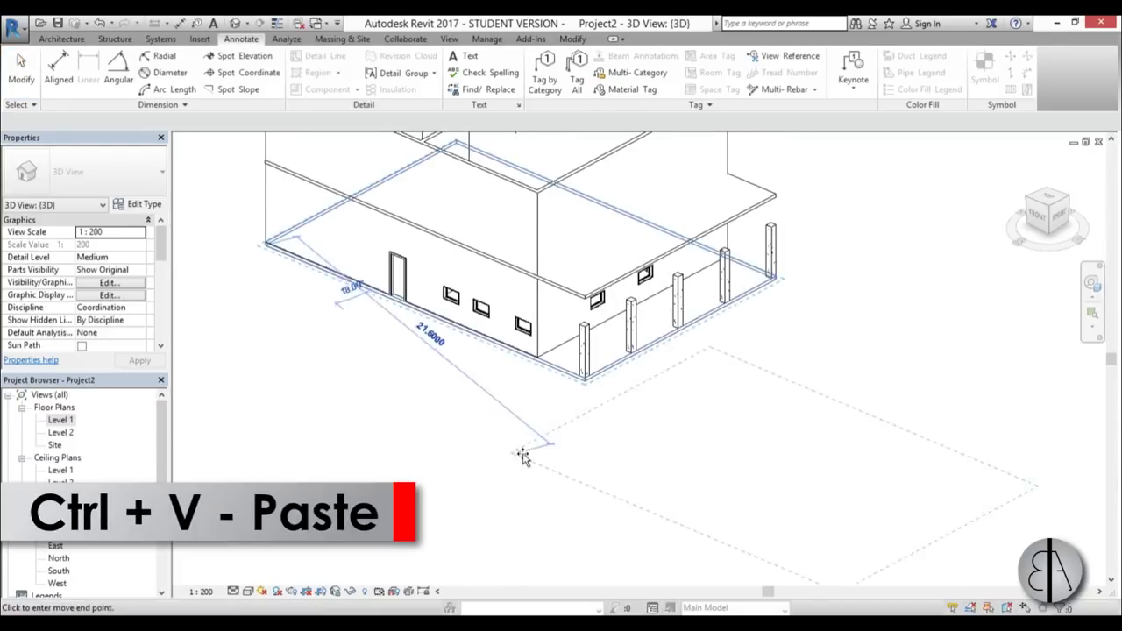
{"action": "left_click", "coordinate": [658, 440]}
{"action": "scroll", "coordinate": [605, 428], "scroll_direction": "down", "scroll_amount": 3}
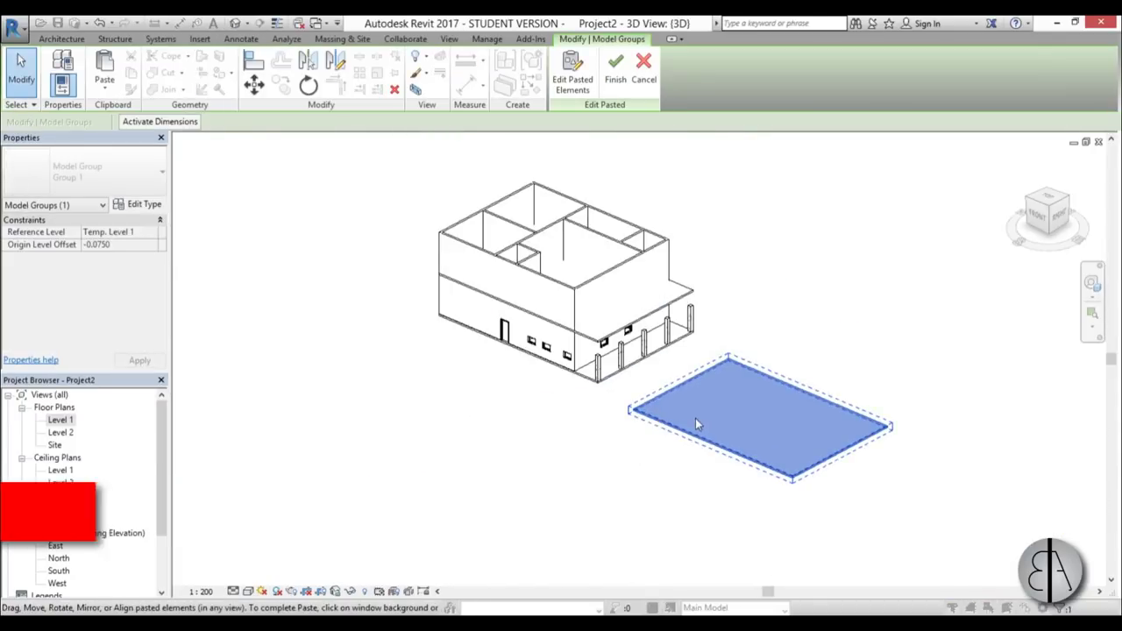
{"action": "scroll", "coordinate": [734, 427], "scroll_direction": "up", "scroll_amount": 2}
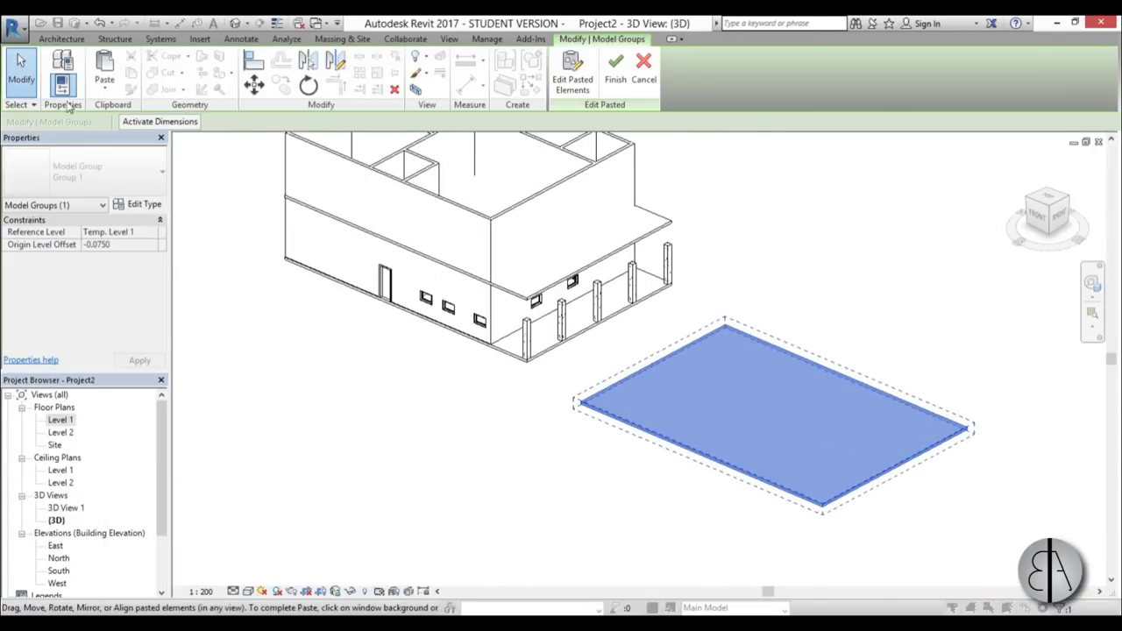
{"action": "left_click", "coordinate": [759, 235]}
{"action": "middle_click_drag", "start_coordinate": [734, 308], "coordinate": [801, 402]}
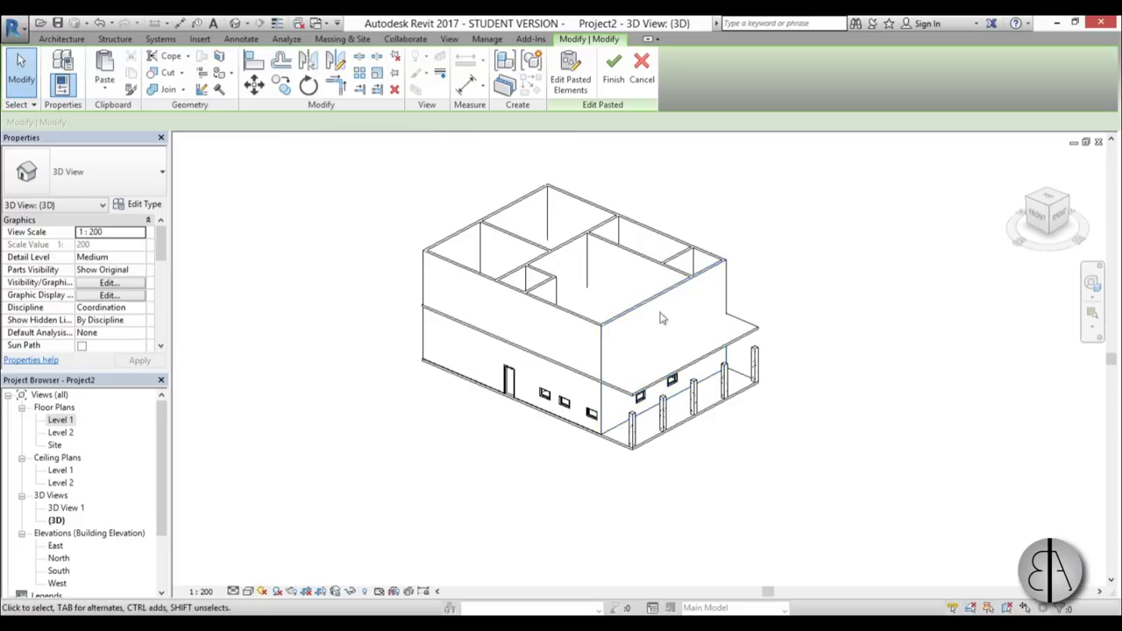
Select the whole chain of exterior walls and attach their tops to the upper floor
{"action": "scroll", "coordinate": [662, 308], "scroll_direction": "up", "scroll_amount": 1}
{"action": "scroll", "coordinate": [653, 307], "scroll_direction": "up", "scroll_amount": 2}
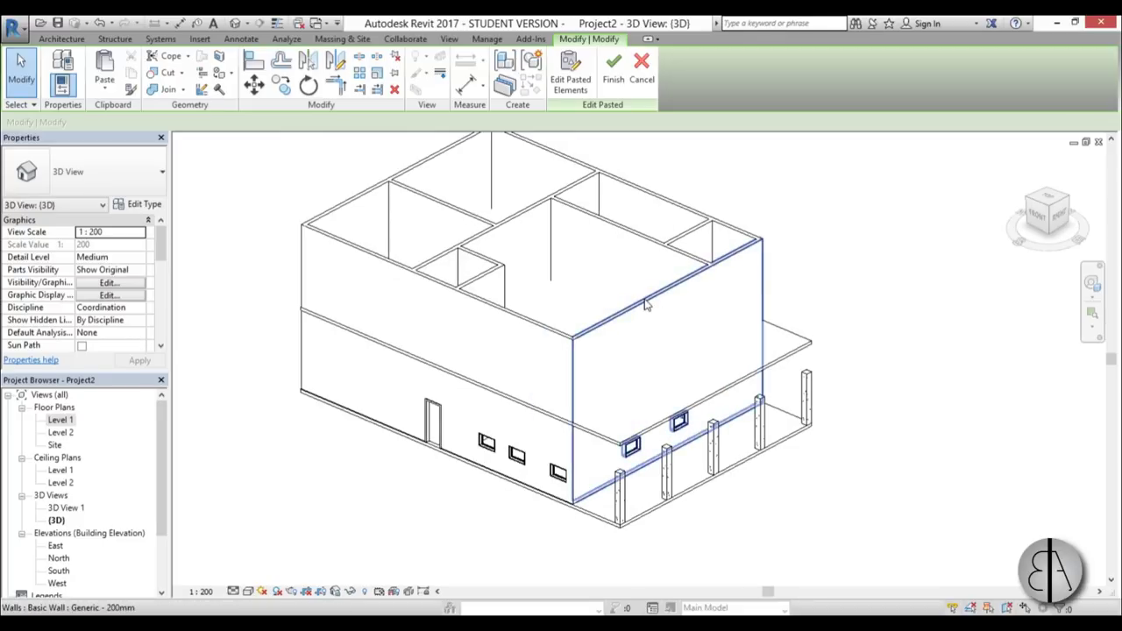
{"action": "key", "text": "Tab"}
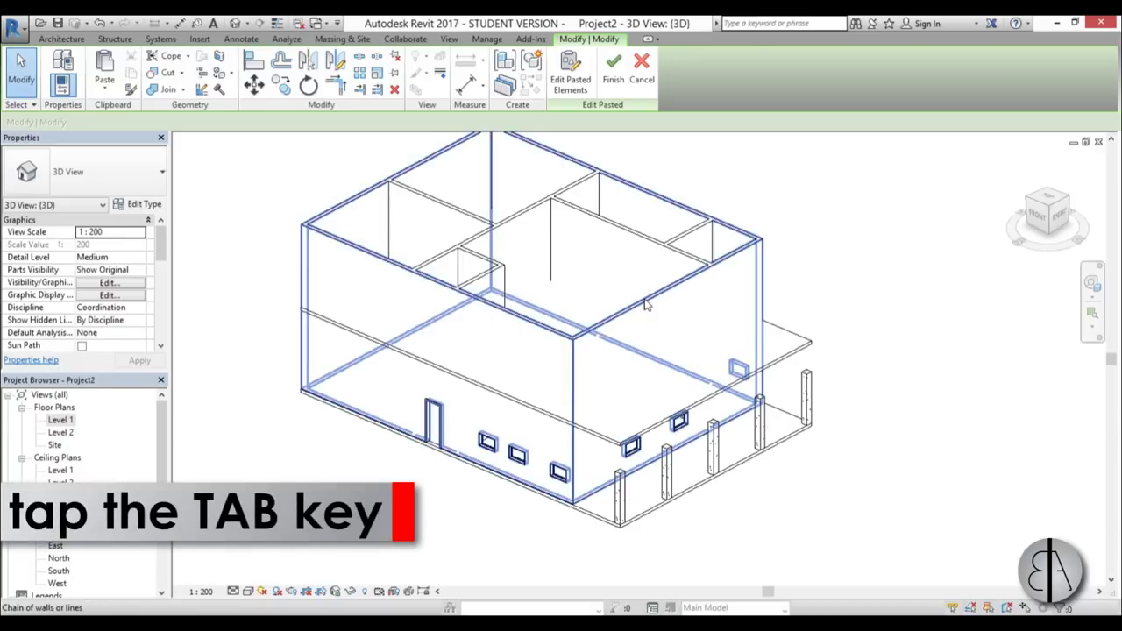
{"action": "left_click", "coordinate": [644, 304]}
{"action": "left_click", "coordinate": [666, 77]}
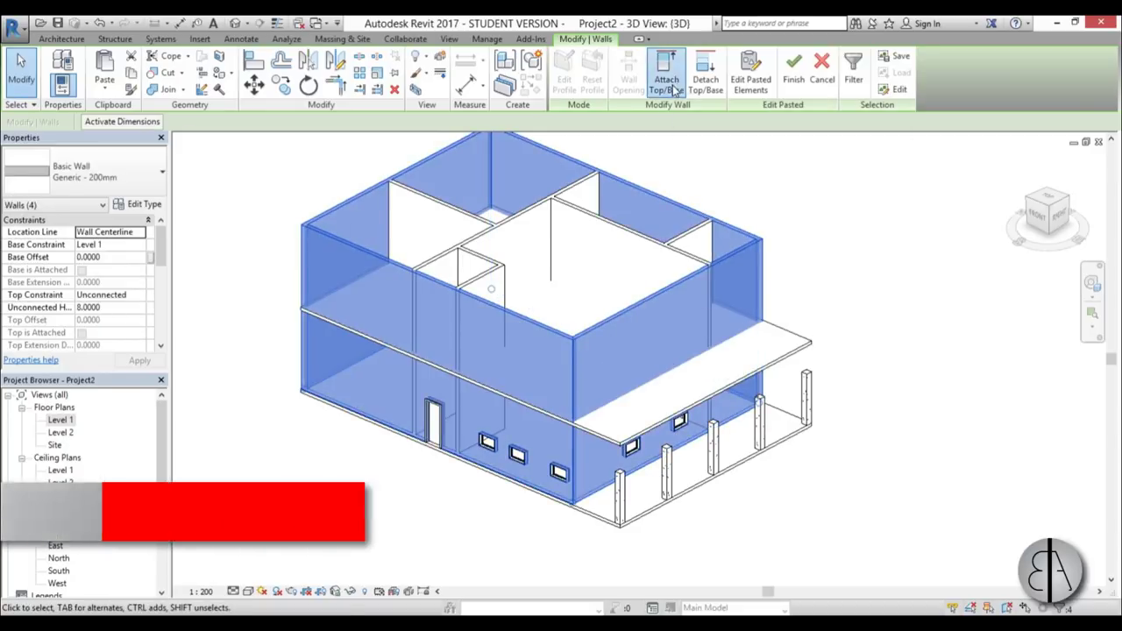
{"action": "left_click", "coordinate": [748, 351]}
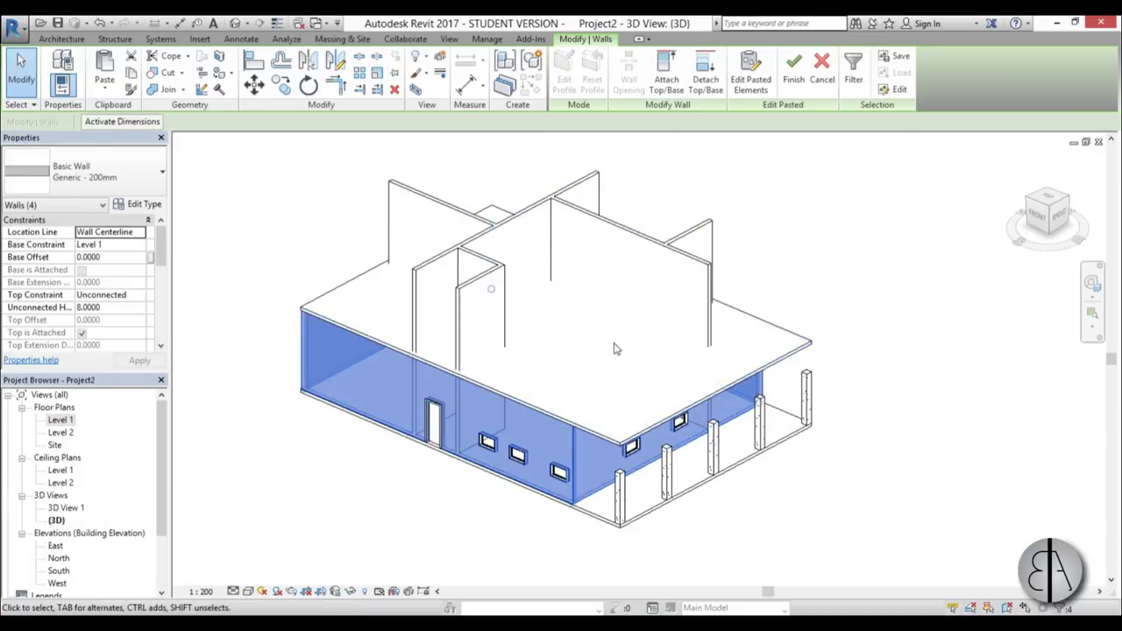
{"action": "key", "text": "Escape"}
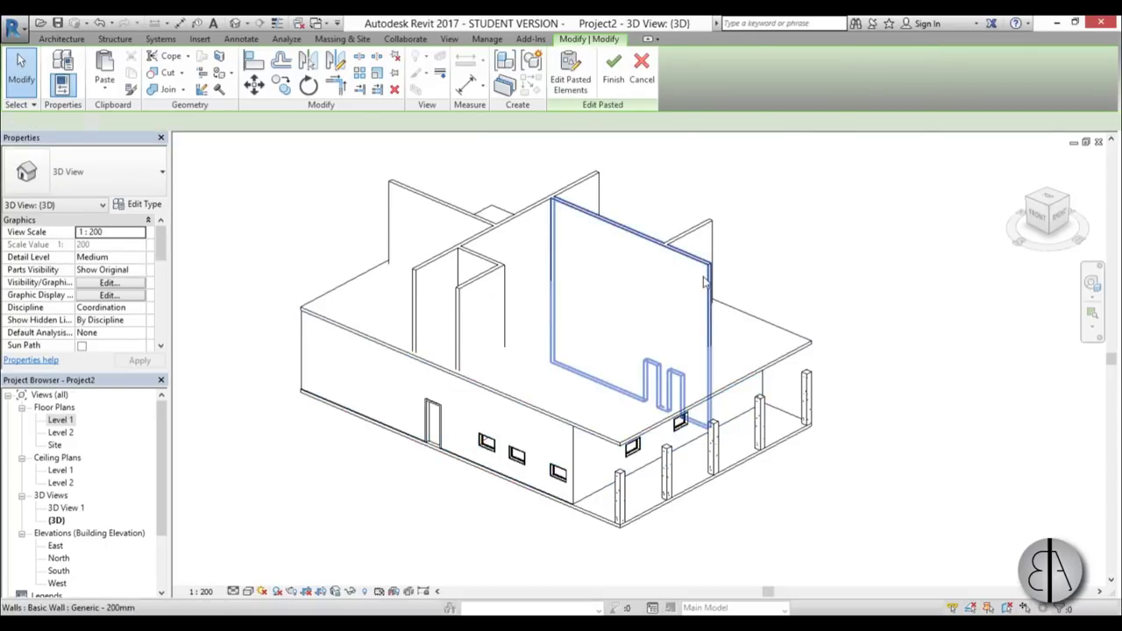
Build up a selection of the four long interior walls rising above the upper floor
{"action": "left_click", "coordinate": [704, 281]}
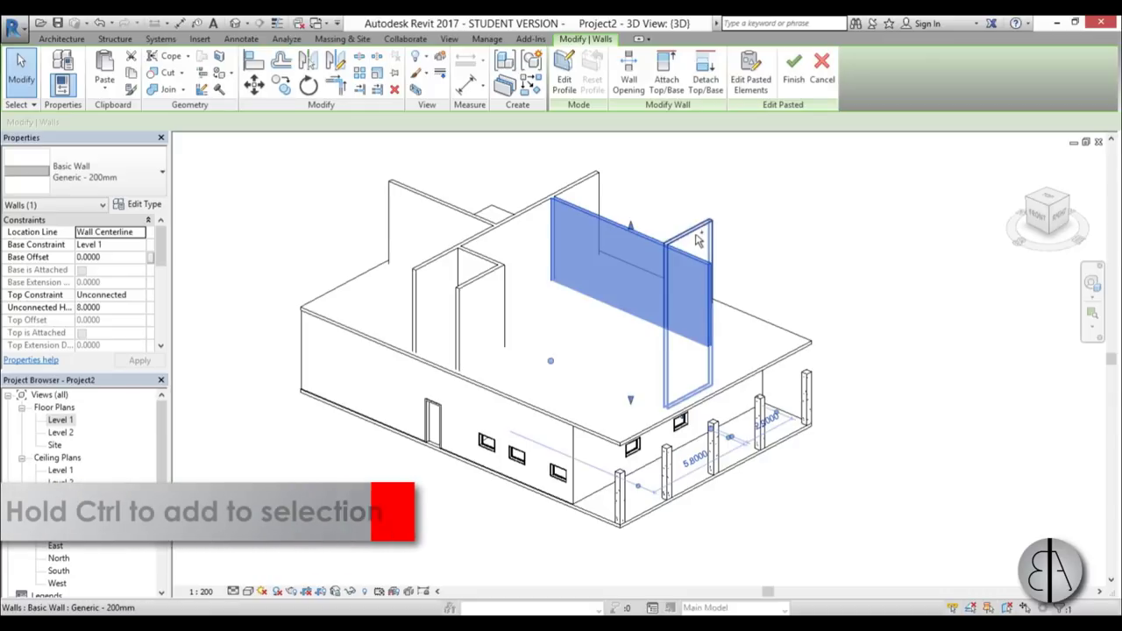
{"action": "left_click", "coordinate": [670, 223], "text": "ctrl"}
{"action": "left_click", "coordinate": [592, 189], "text": "ctrl"}
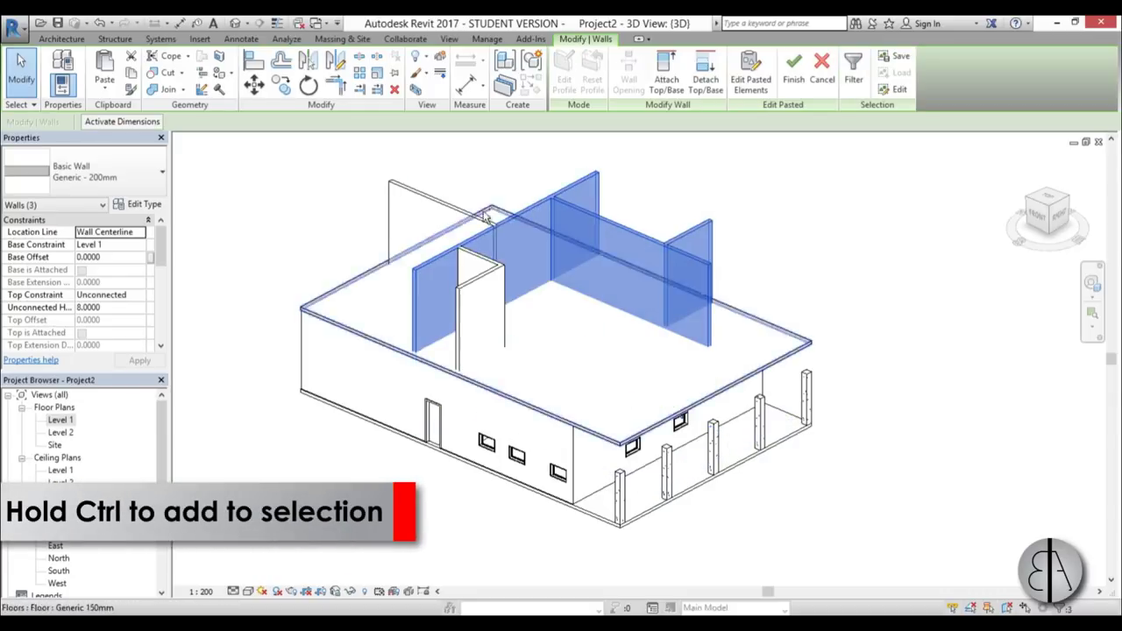
{"action": "left_click", "coordinate": [441, 195], "text": "ctrl"}
Remove the far-left interior wall and the long central interior wall from the selection
{"action": "scroll", "coordinate": [447, 196], "scroll_direction": "up", "scroll_amount": 3}
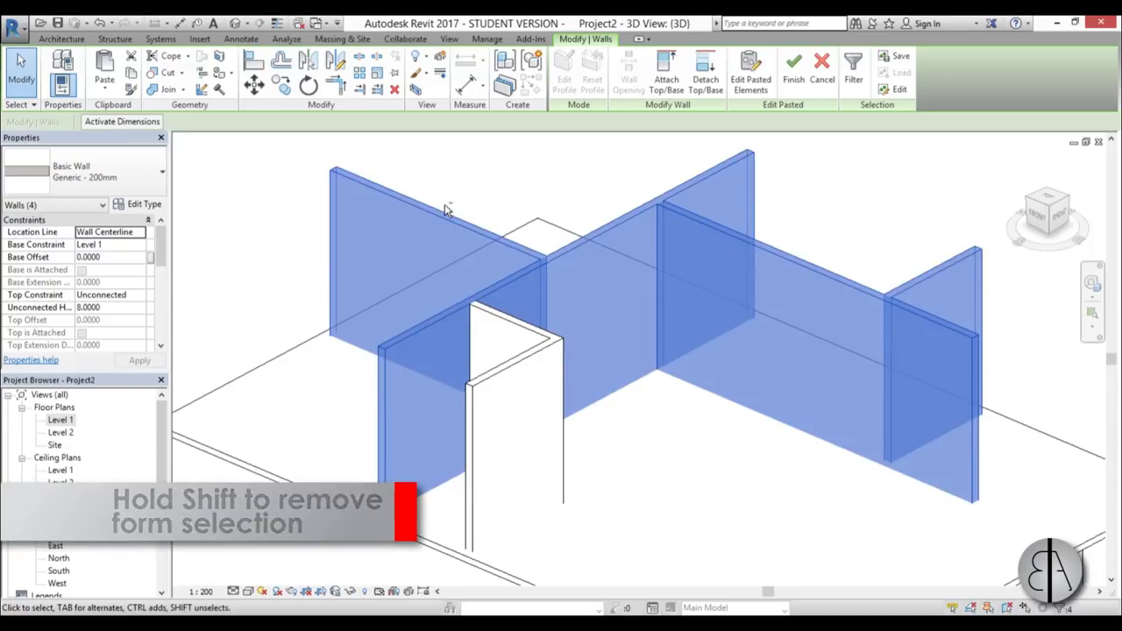
{"action": "left_click", "coordinate": [447, 210], "text": "shift"}
{"action": "left_click", "coordinate": [592, 240], "text": "shift"}
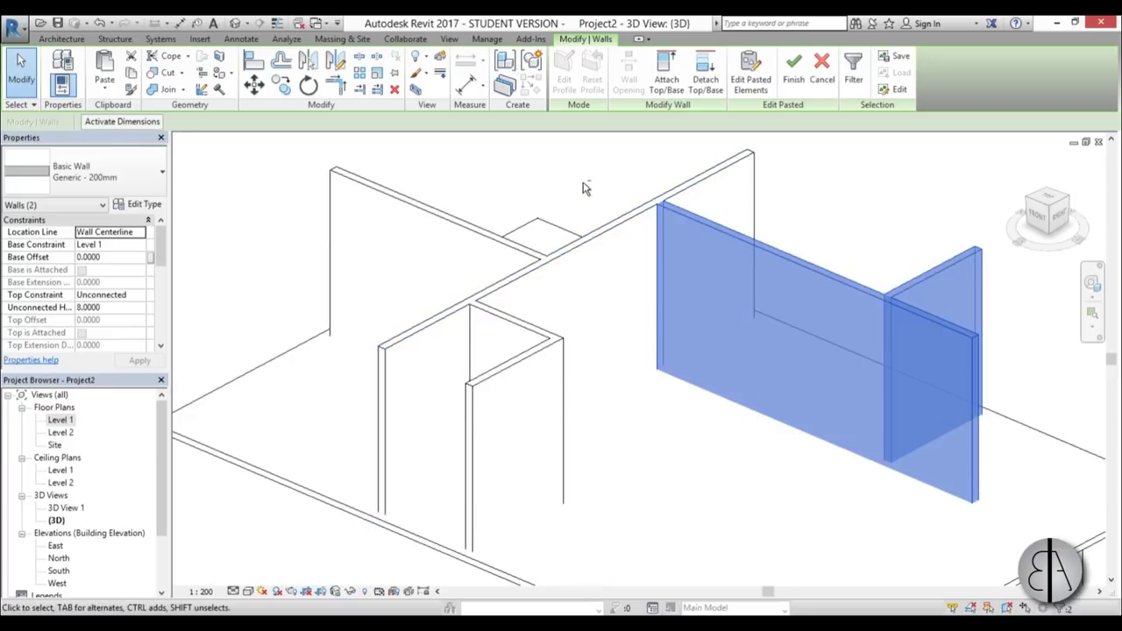
Add the remaining interior walls above the upper floor to the selection and attach their tops to that floor
{"action": "left_click", "coordinate": [615, 211], "text": "ctrl"}
{"action": "left_click", "coordinate": [474, 225], "text": "ctrl"}
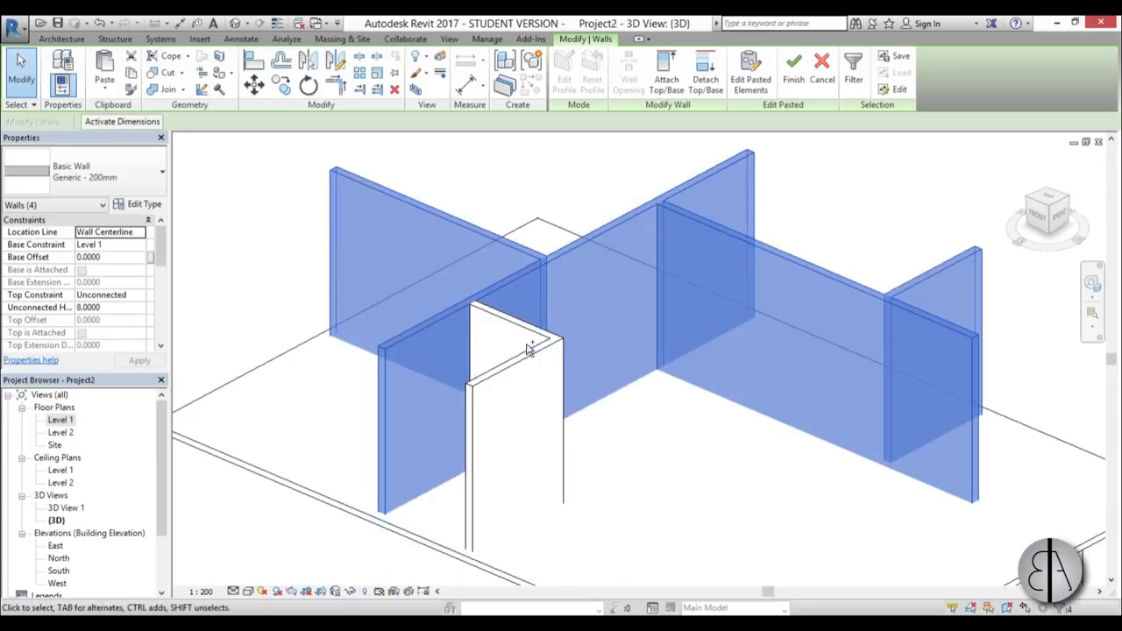
{"action": "left_click", "coordinate": [527, 327], "text": "ctrl"}
{"action": "scroll", "coordinate": [526, 350], "scroll_direction": "down", "scroll_amount": 5}
{"action": "scroll", "coordinate": [558, 416], "scroll_direction": "up", "scroll_amount": 4}
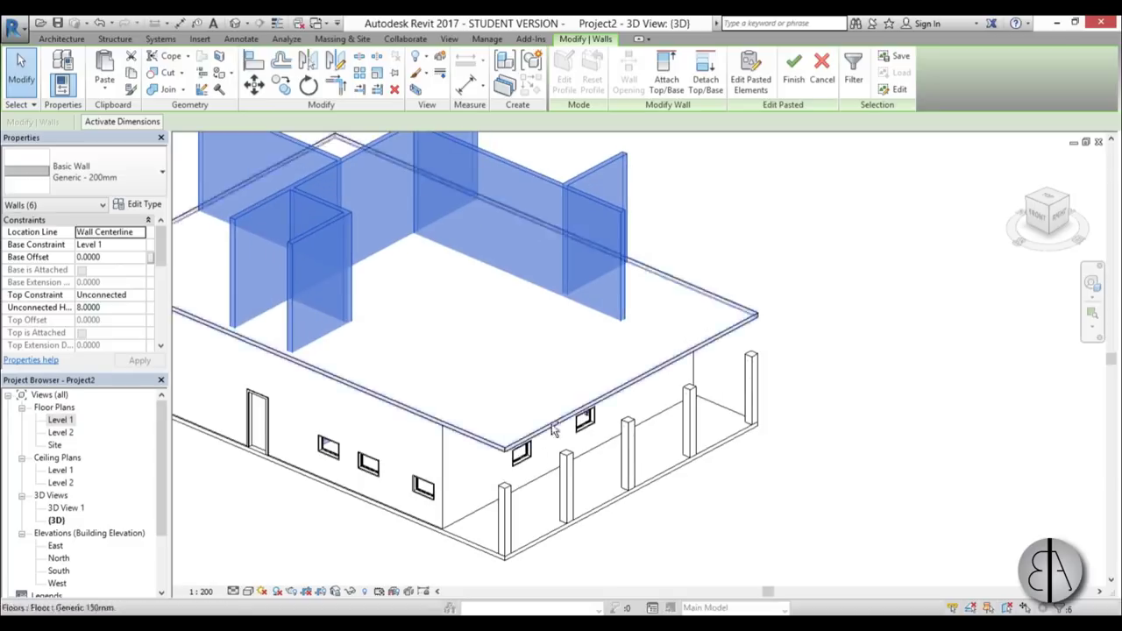
{"action": "left_click", "coordinate": [666, 70]}
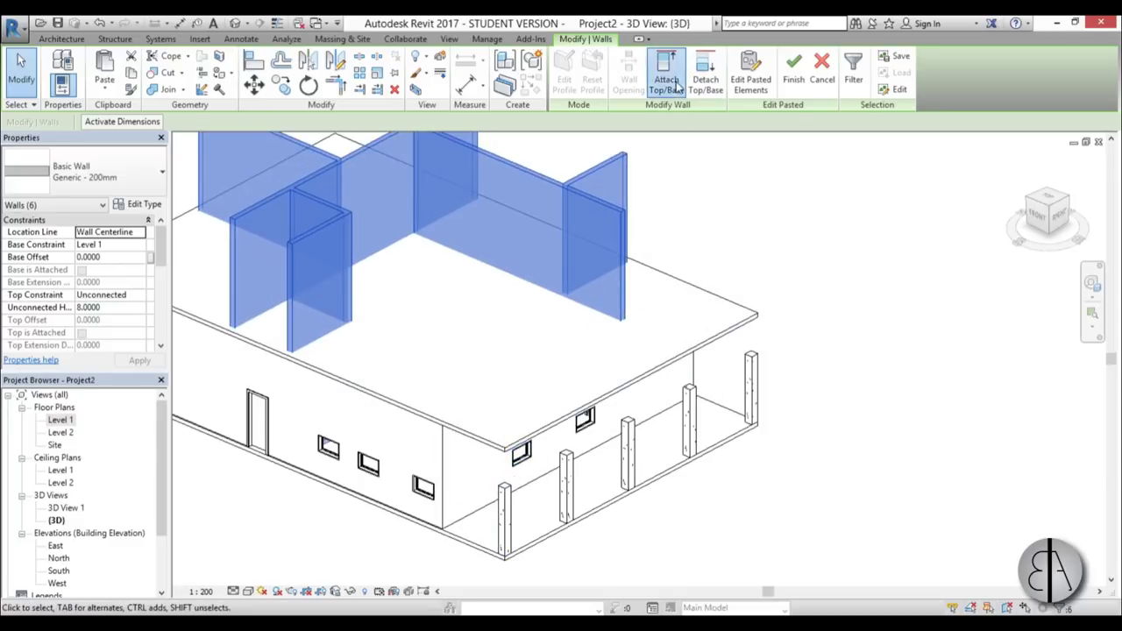
{"action": "left_click", "coordinate": [690, 292]}
{"action": "left_click", "coordinate": [504, 517], "text": "ctrl"}
{"action": "left_click", "coordinate": [566, 487], "text": "ctrl"}
{"action": "left_click", "coordinate": [628, 452], "text": "ctrl"}
{"action": "left_click", "coordinate": [628, 451], "text": "ctrl"}
{"action": "left_click", "coordinate": [690, 421], "text": "ctrl"}
{"action": "left_click", "coordinate": [751, 390], "text": "ctrl"}
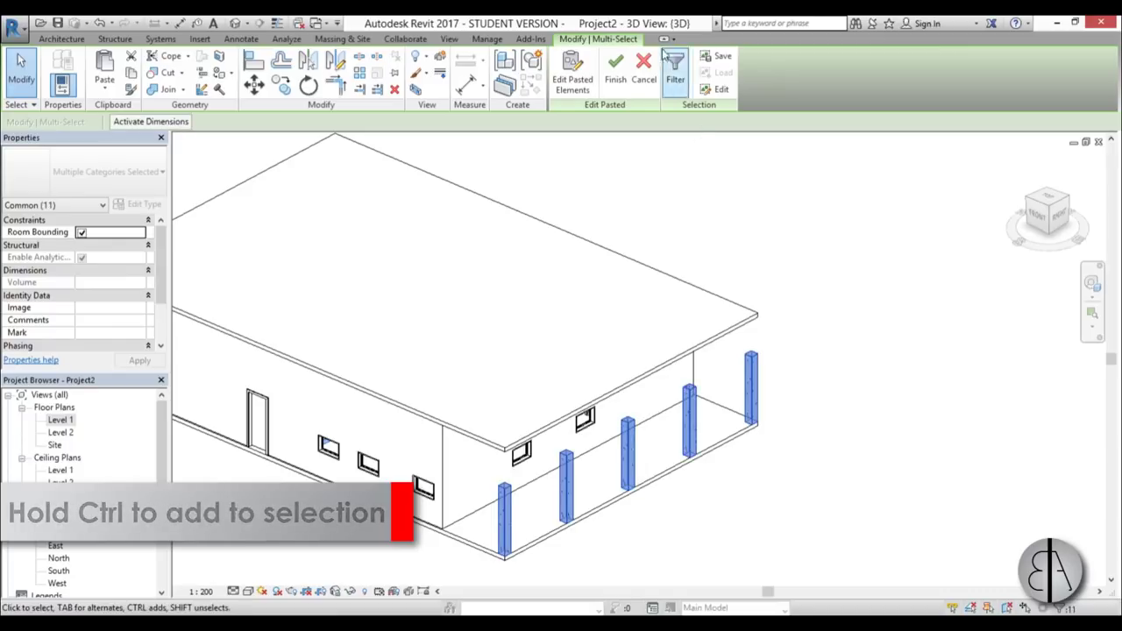
{"action": "left_click", "coordinate": [708, 265]}
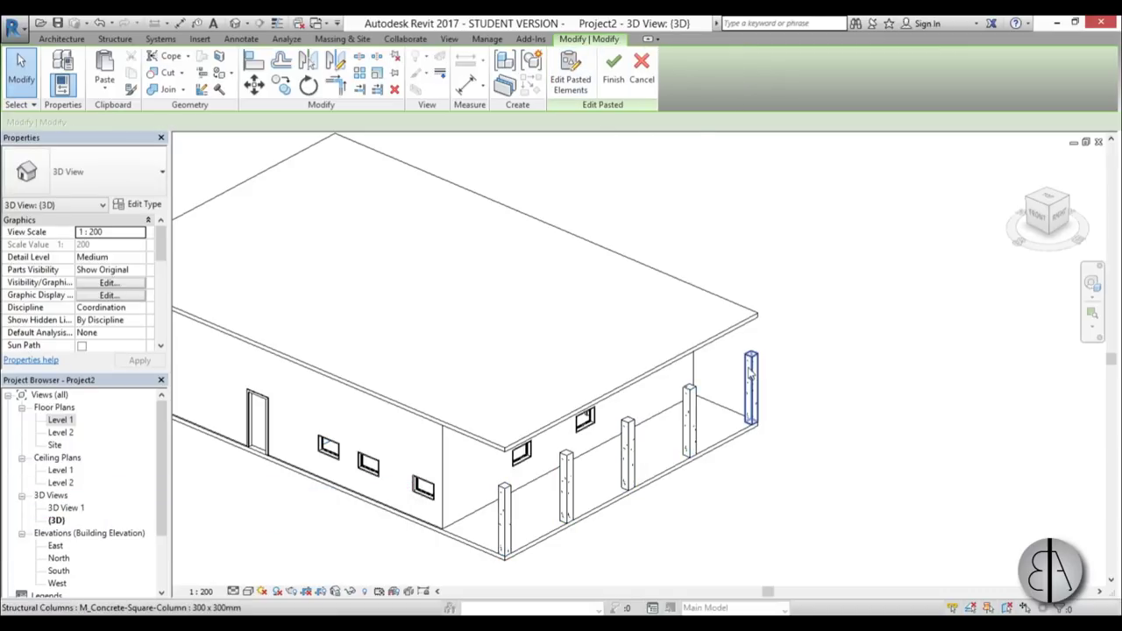
Select only the five concrete columns along the open side and attach their tops to the upper floor
{"action": "left_click", "coordinate": [751, 390]}
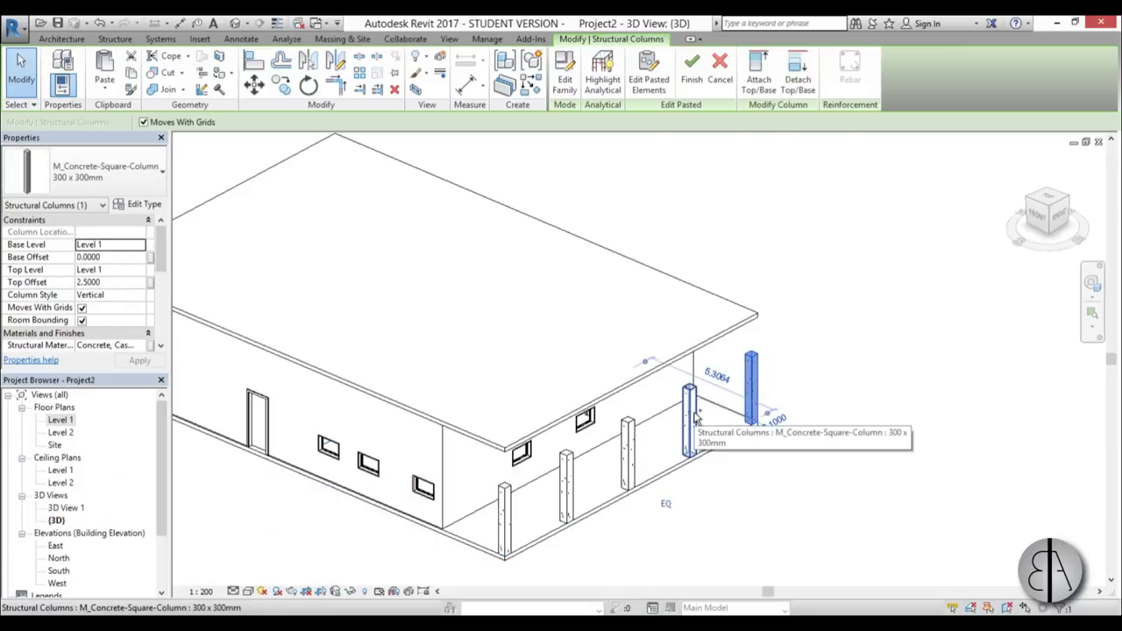
{"action": "left_click", "coordinate": [691, 419], "text": "ctrl"}
{"action": "left_click", "coordinate": [568, 478], "text": "ctrl"}
{"action": "left_click", "coordinate": [505, 517], "text": "ctrl"}
{"action": "left_click", "coordinate": [715, 70]}
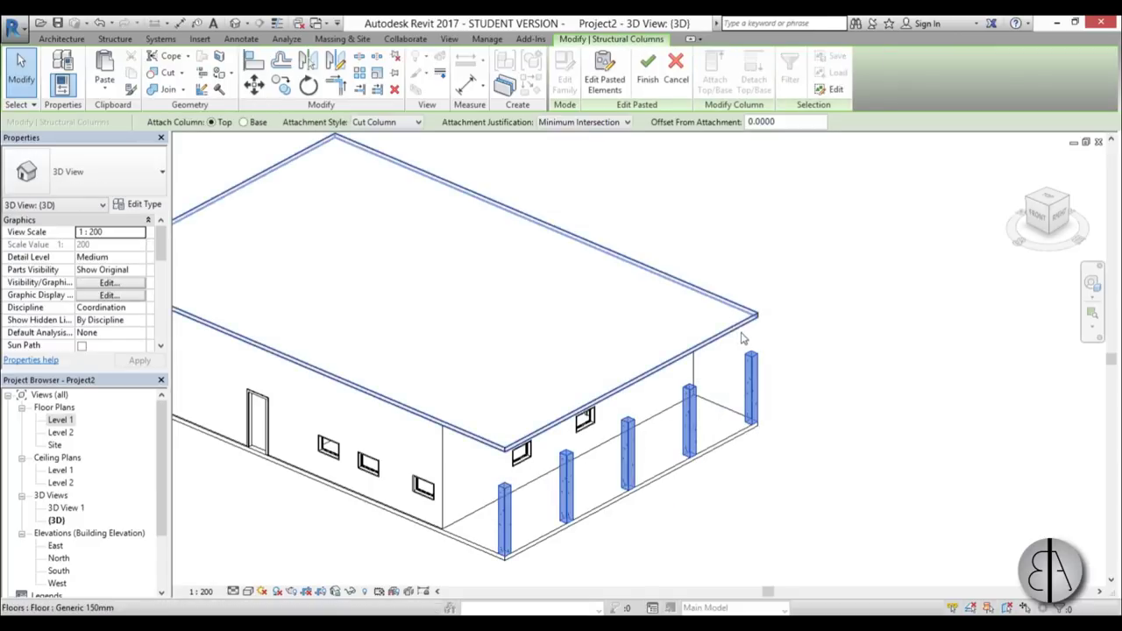
{"action": "left_click", "coordinate": [725, 306]}
{"action": "key", "text": "Escape"}
Open the South elevation and bring the Level 1 and Level 2 lines beside the building into view
{"action": "scroll", "coordinate": [768, 339], "scroll_direction": "down", "scroll_amount": 3}
{"action": "middle_click_drag", "start_coordinate": [769, 339], "coordinate": [819, 403], "text": "shift"}
{"action": "scroll", "coordinate": [655, 331], "scroll_direction": "up", "scroll_amount": 2}
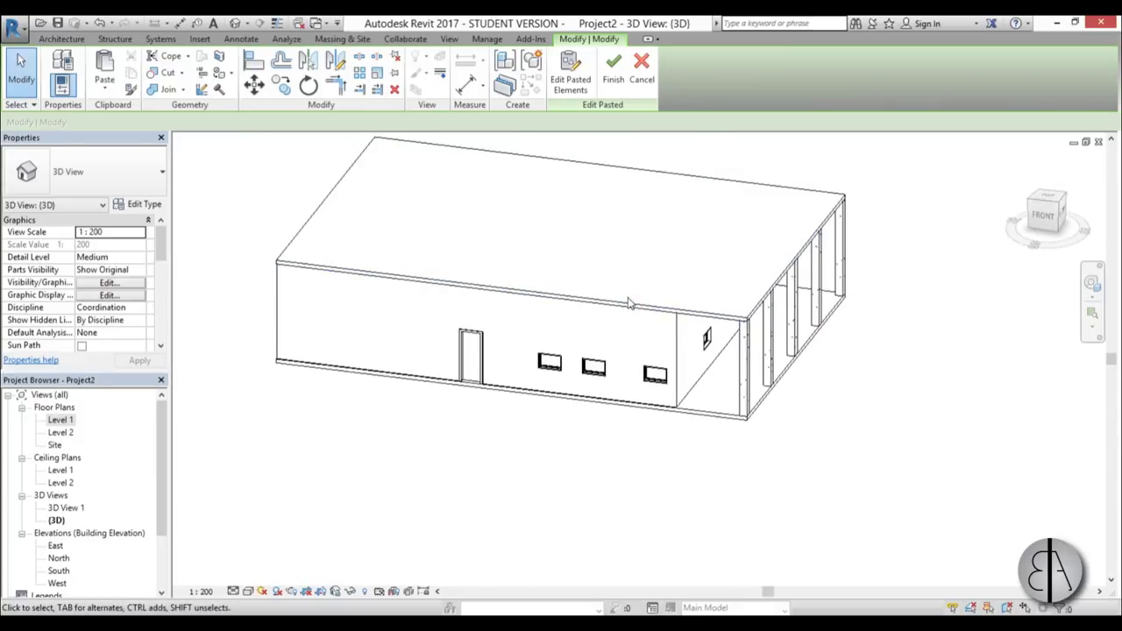
{"action": "double_click", "coordinate": [58, 569]}
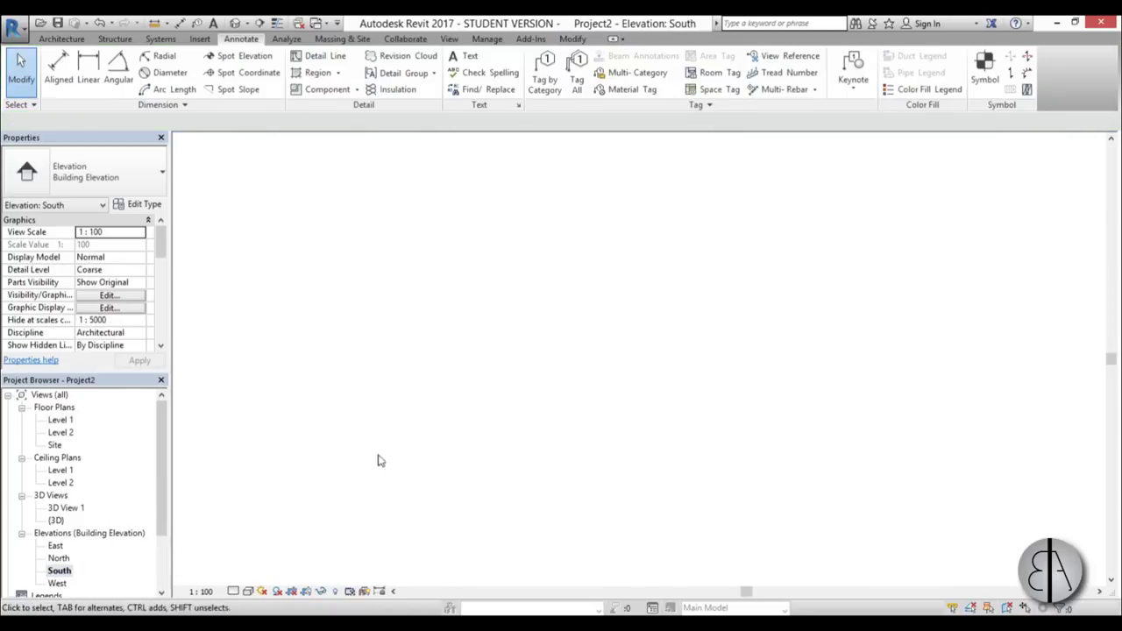
{"action": "scroll", "coordinate": [745, 351], "scroll_direction": "up", "scroll_amount": 2}
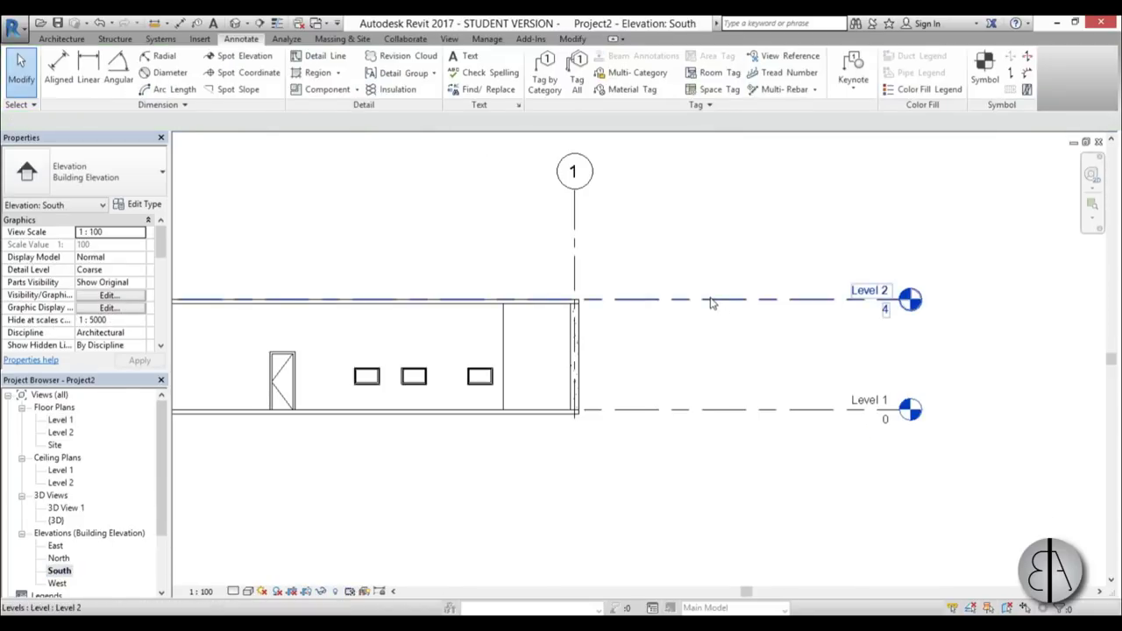
{"action": "left_click", "coordinate": [706, 302]}
{"action": "left_click", "coordinate": [711, 353]}
{"action": "scroll", "coordinate": [711, 353], "scroll_direction": "down", "scroll_amount": 2}
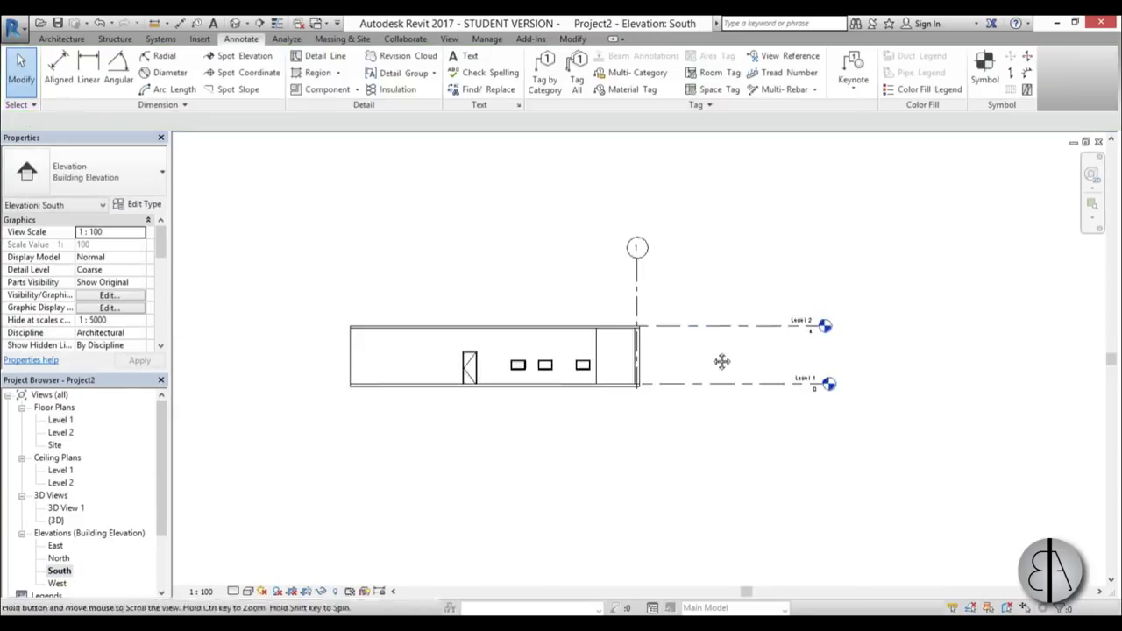
{"action": "scroll", "coordinate": [754, 350], "scroll_direction": "up", "scroll_amount": 2}
{"action": "middle_click_drag", "start_coordinate": [762, 352], "coordinate": [739, 354]}
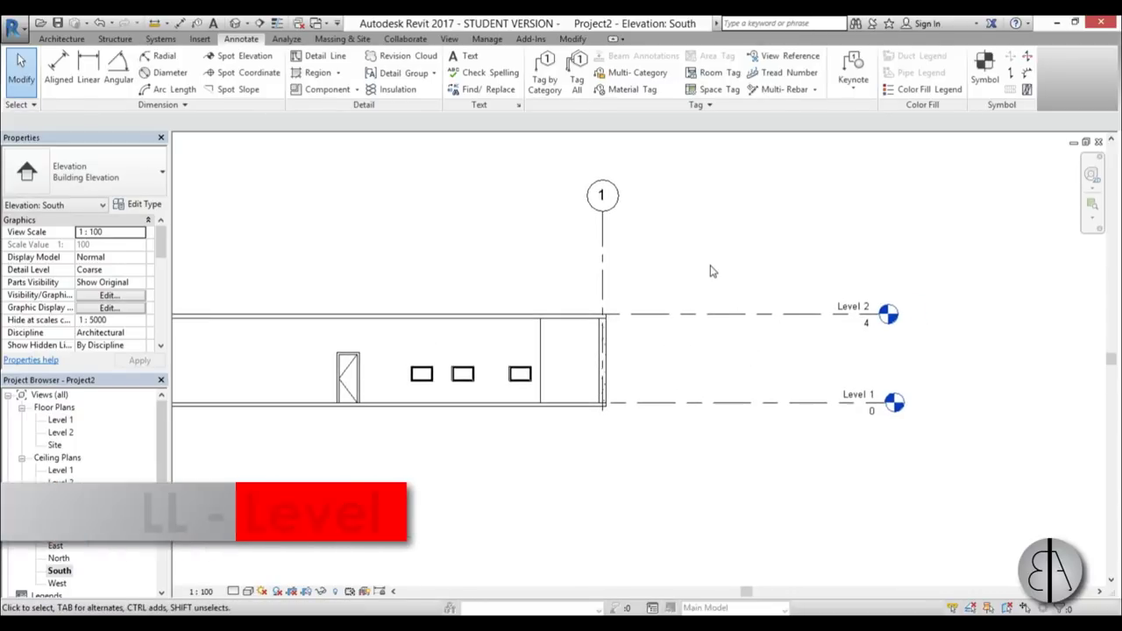
Draw a new level line across the whole building about 1.8 m above Level 2
{"action": "key", "text": "l"}
{"action": "key", "text": "l"}
{"action": "scroll", "coordinate": [710, 249], "scroll_direction": "down", "scroll_amount": 2}
{"action": "middle_click_drag", "start_coordinate": [710, 249], "coordinate": [731, 264]}
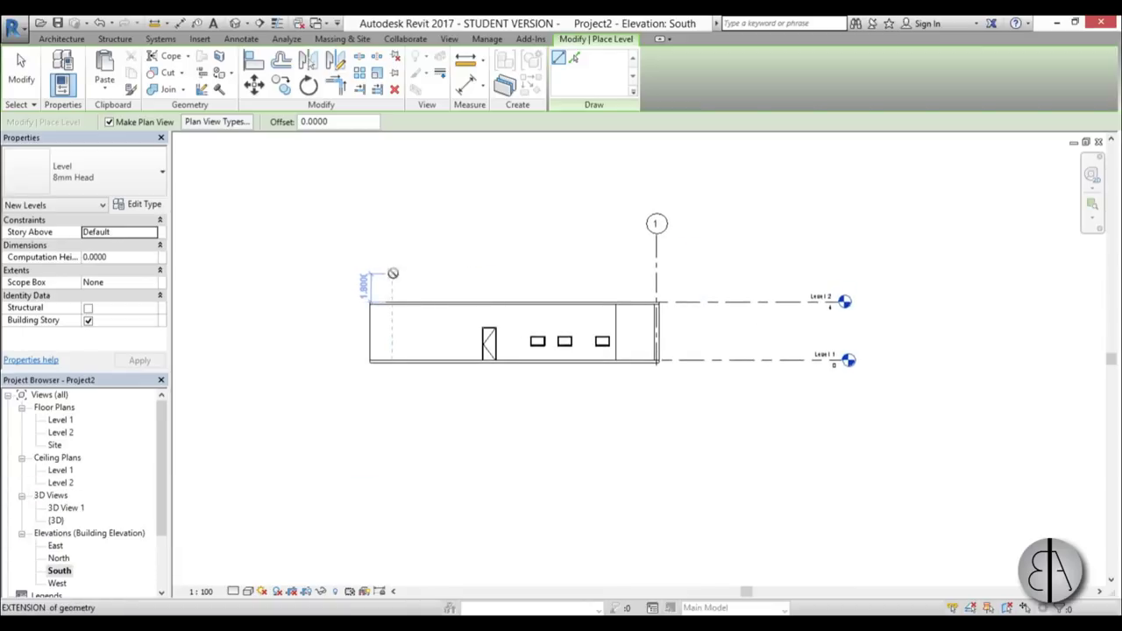
{"action": "left_click", "coordinate": [388, 273]}
{"action": "left_click", "coordinate": [843, 273]}
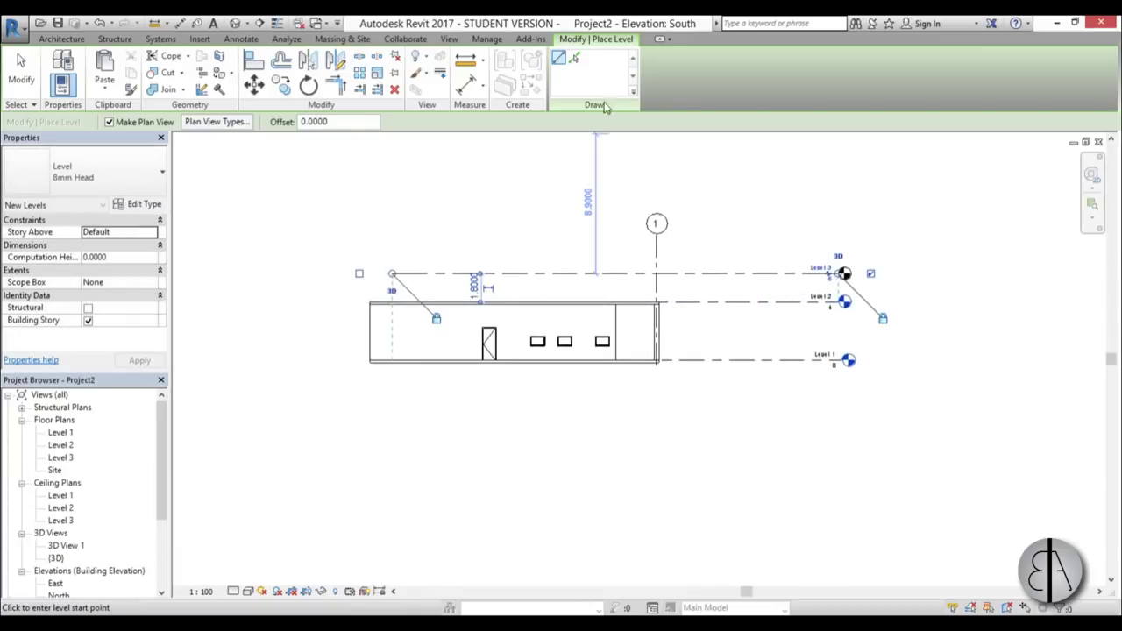
Create another level at elevation 10 by picking the Level 3 line with an upward offset
{"action": "left_click", "coordinate": [575, 59]}
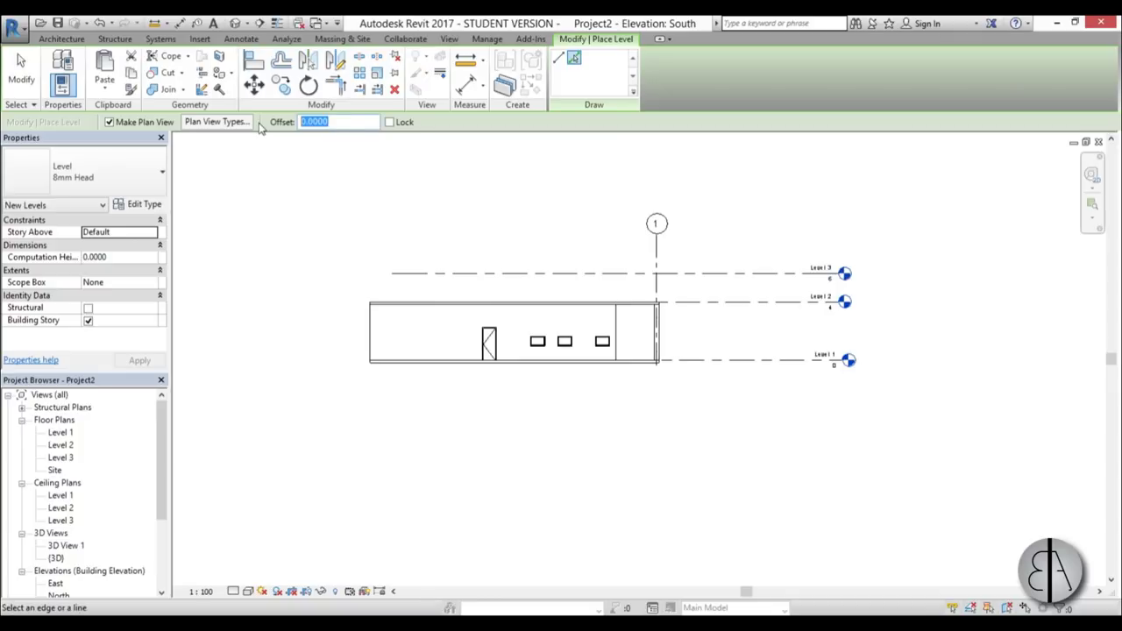
{"action": "left_click", "coordinate": [702, 273]}
{"action": "key", "text": "Escape"}
{"action": "key", "text": "Escape"}
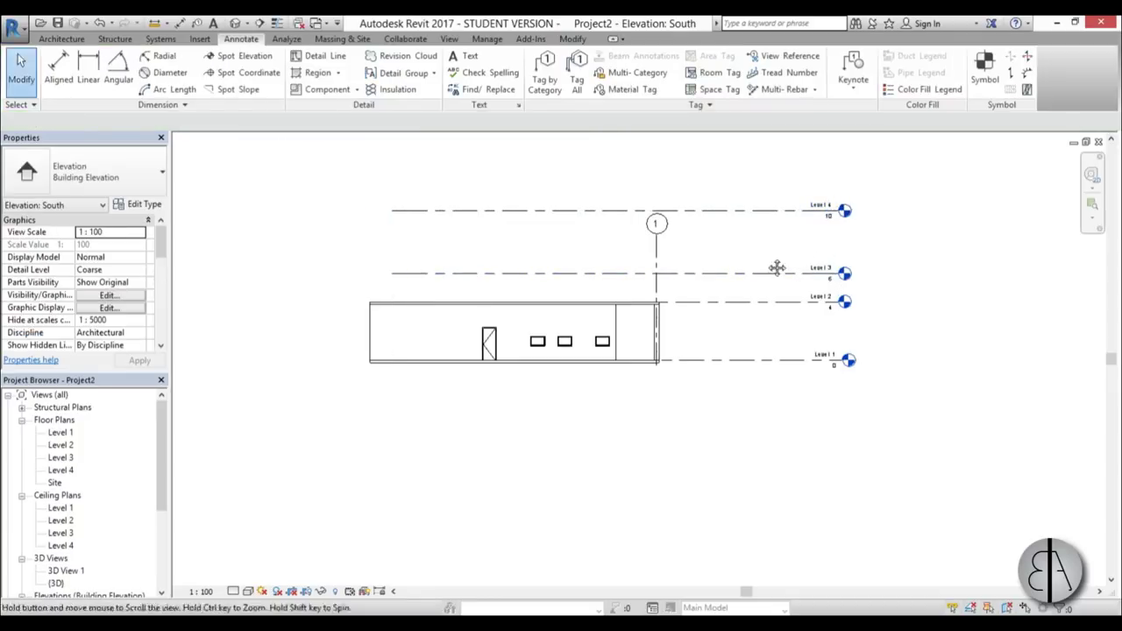
Draw a vertical reference plane just beyond grid 1 and a horizontal one between Level 3 and Level 4
{"action": "scroll", "coordinate": [806, 277], "scroll_direction": "up", "scroll_amount": 2}
{"action": "middle_click_drag", "start_coordinate": [682, 372], "coordinate": [681, 335]}
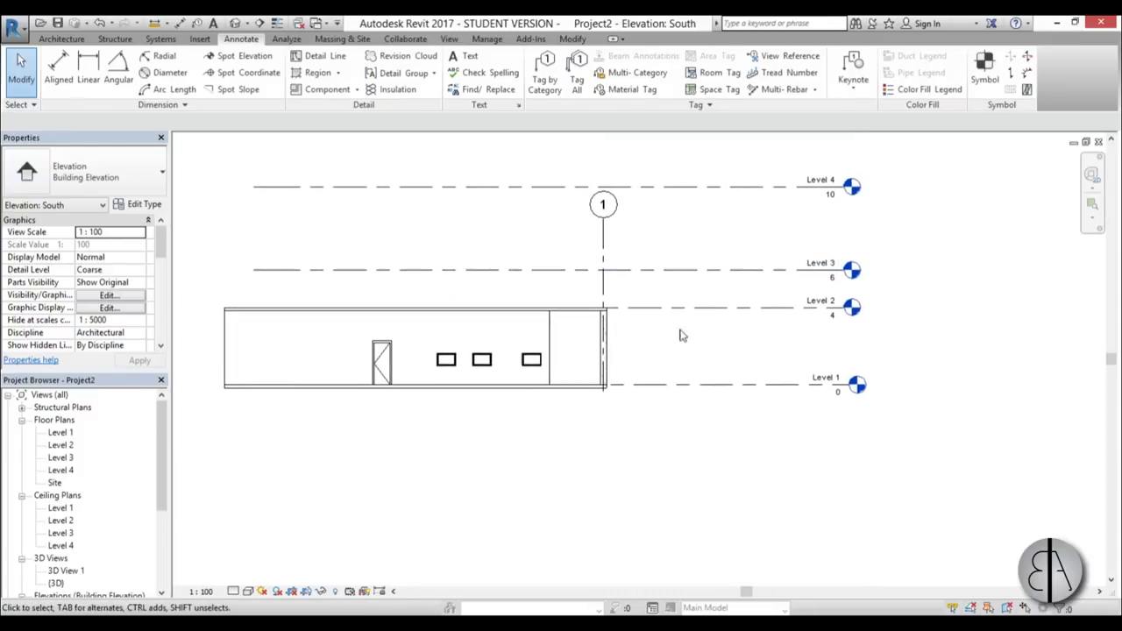
{"action": "mouse_move", "coordinate": [668, 282]}
{"action": "middle_mouse_down"}
{"action": "mouse_move", "coordinate": [672, 305]}
{"action": "mouse_move", "coordinate": [662, 301]}
{"action": "middle_mouse_up"}
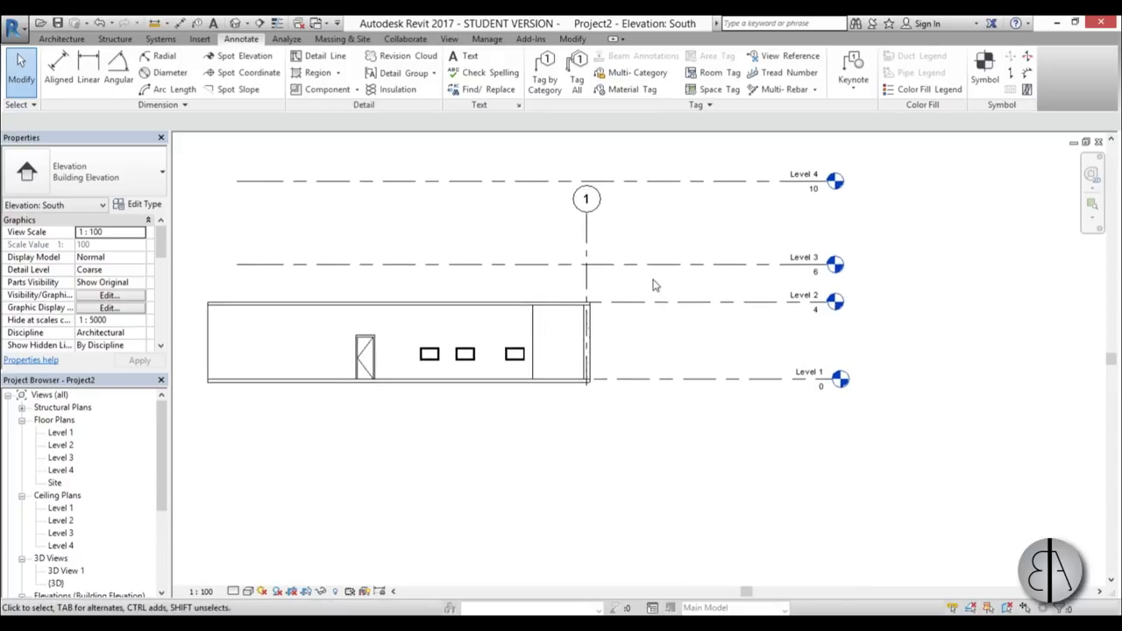
{"action": "middle_click_drag", "start_coordinate": [672, 354], "coordinate": [601, 340]}
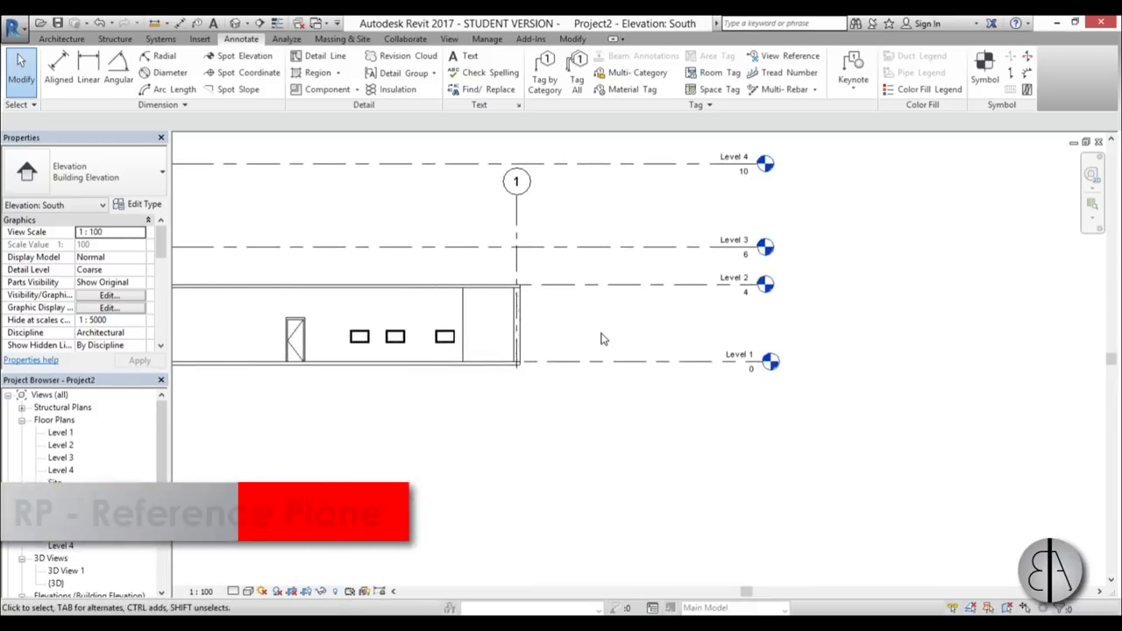
{"action": "key", "text": "r"}
{"action": "key", "text": "p"}
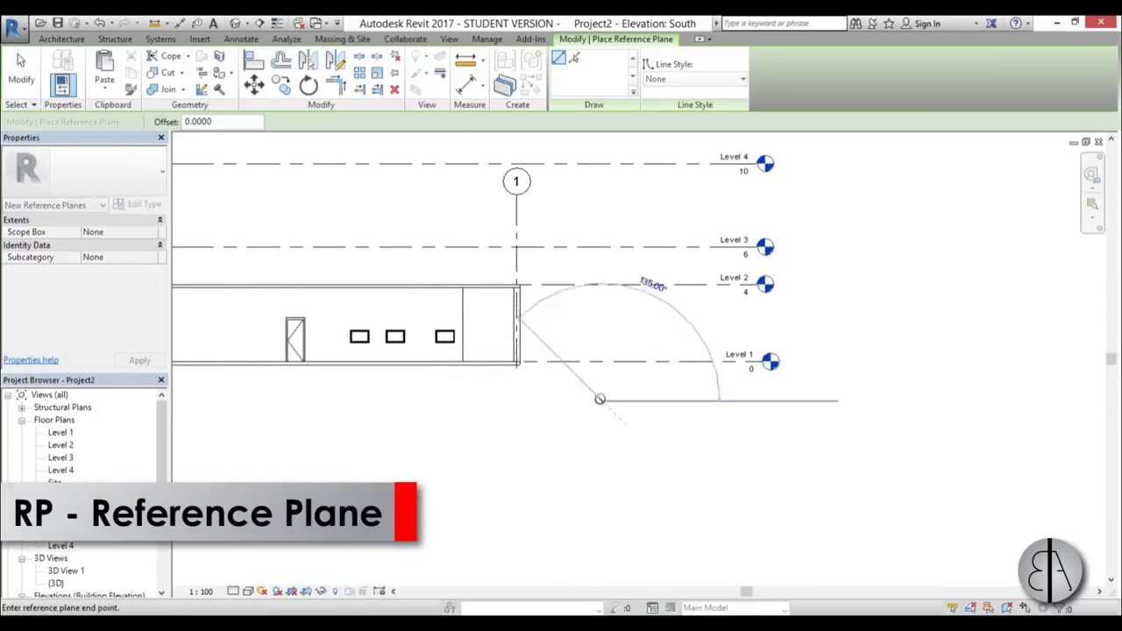
{"action": "scroll", "coordinate": [601, 401], "scroll_direction": "down", "scroll_amount": 2}
{"action": "left_click", "coordinate": [602, 400]}
{"action": "left_click", "coordinate": [601, 197]}
{"action": "left_click", "coordinate": [375, 260]}
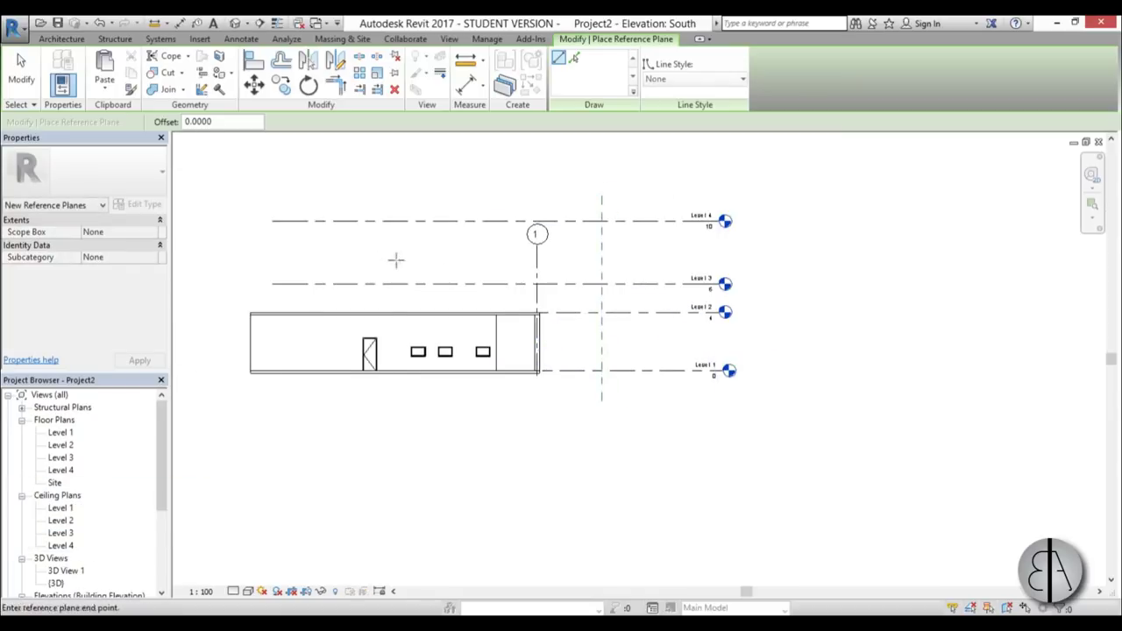
{"action": "left_click", "coordinate": [697, 260]}
{"action": "key", "text": "Escape"}
{"action": "key", "text": "Escape"}
Open the vertical reference plane's name for editing and leave it without entering a name
{"action": "scroll", "coordinate": [618, 272], "scroll_direction": "up", "scroll_amount": 2}
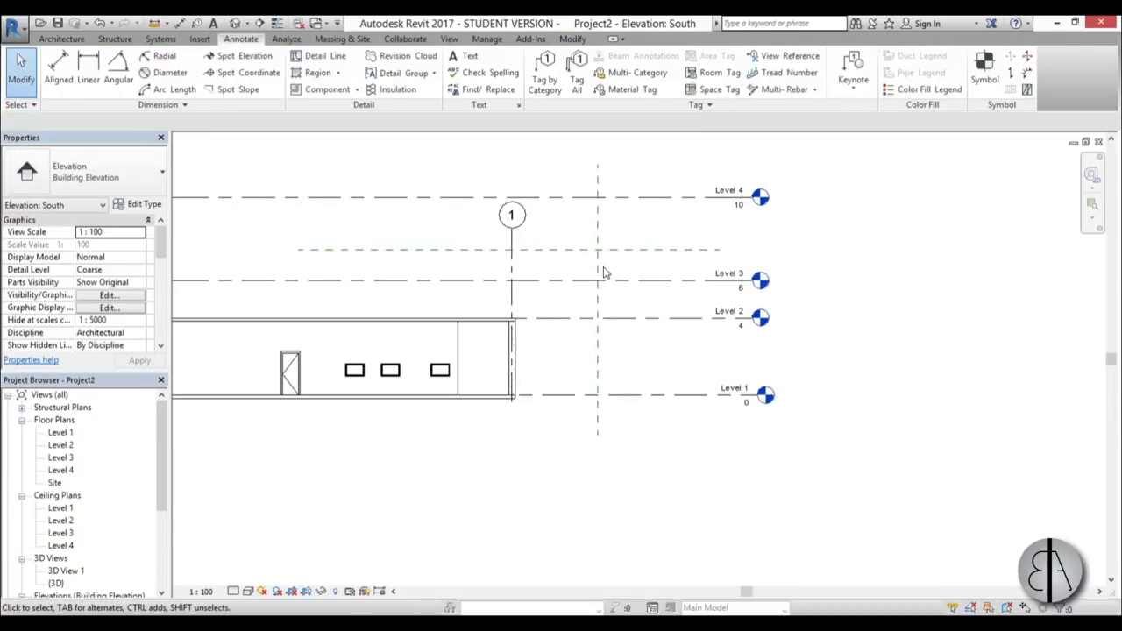
{"action": "left_click", "coordinate": [600, 273]}
{"action": "left_click", "coordinate": [611, 403]}
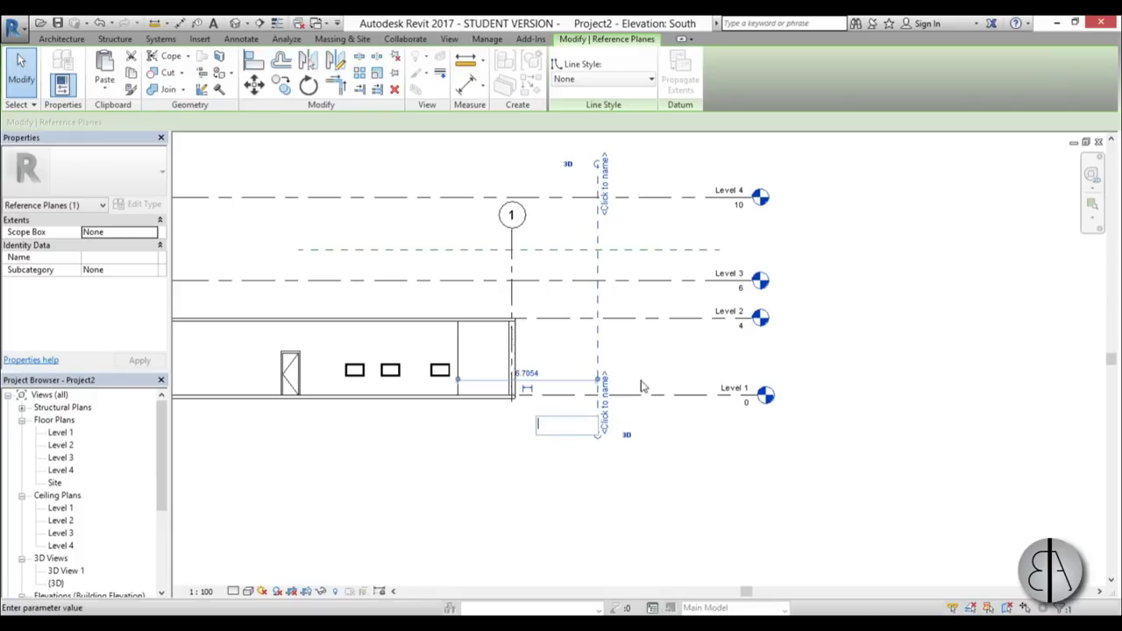
{"action": "left_click", "coordinate": [660, 366]}
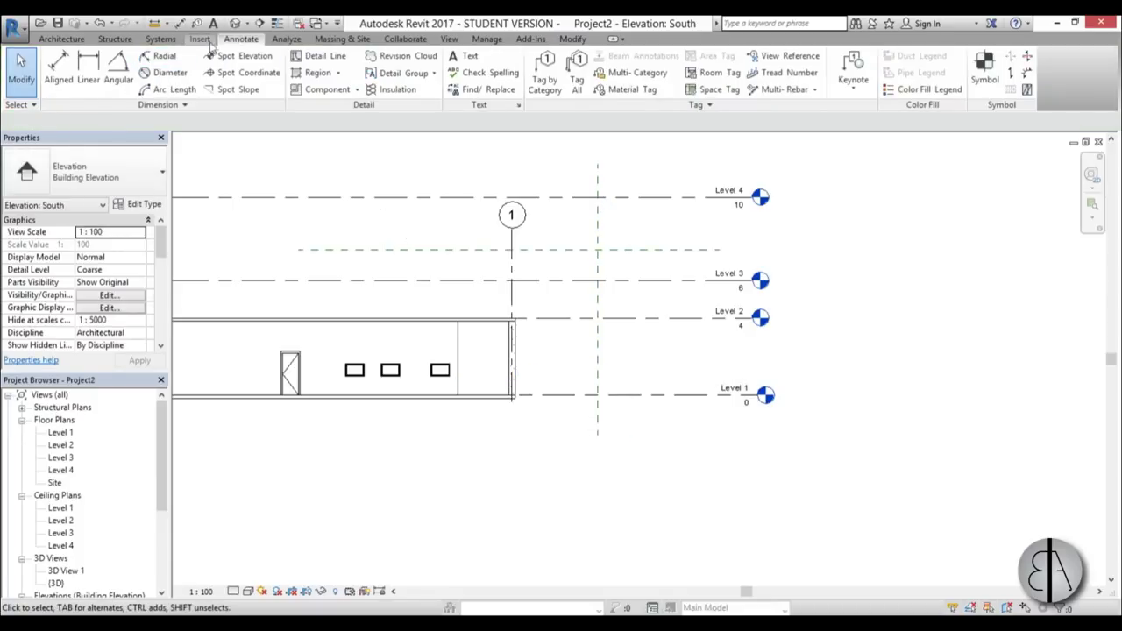
Return to the 3D view, move the building out of sight and bring it back with Zoom All
{"action": "left_click", "coordinate": [234, 24]}
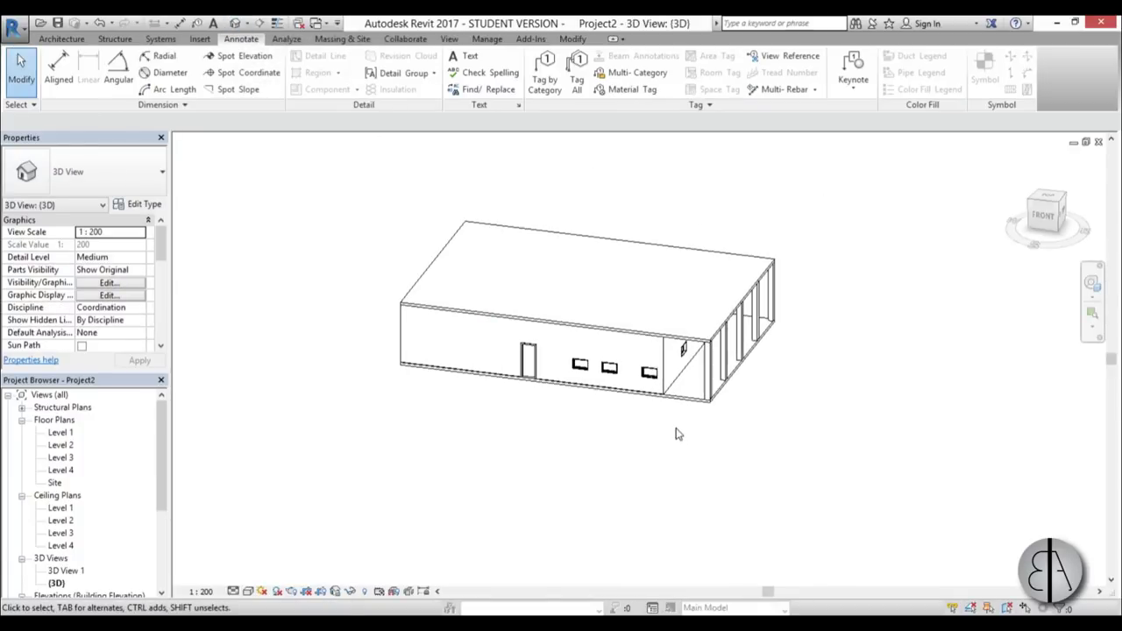
{"action": "middle_click_drag", "start_coordinate": [716, 430], "coordinate": [541, 341], "text": "shift"}
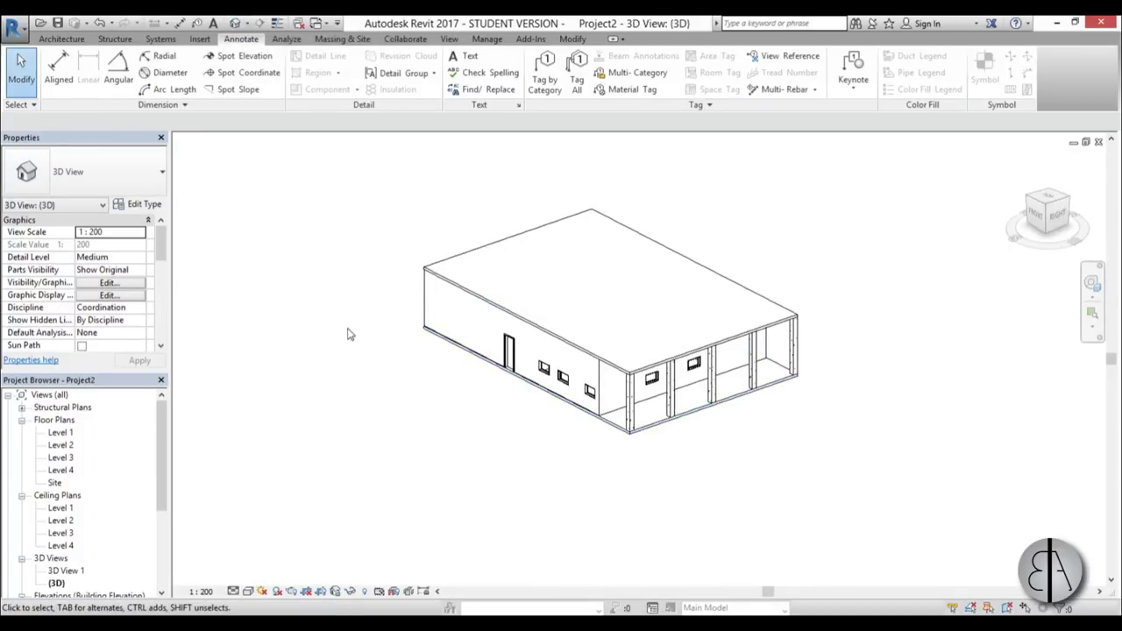
{"action": "scroll", "coordinate": [278, 307], "scroll_direction": "down", "scroll_amount": 5}
{"action": "middle_click_drag", "start_coordinate": [374, 369], "coordinate": [208, 300]}
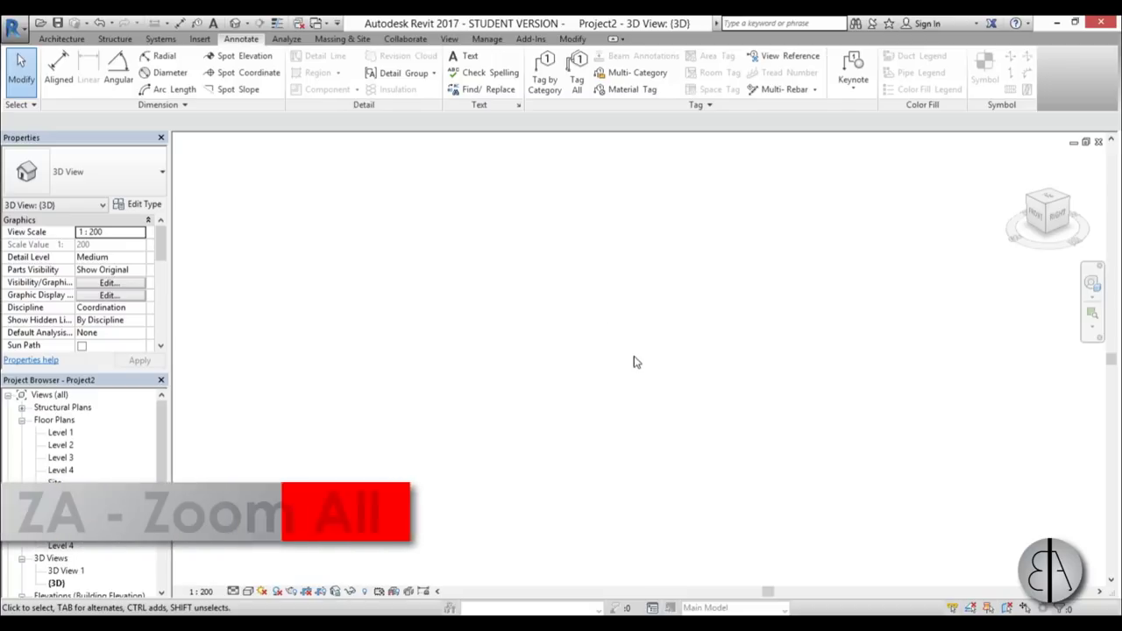
{"action": "key", "text": "z"}
{"action": "key", "text": "a"}
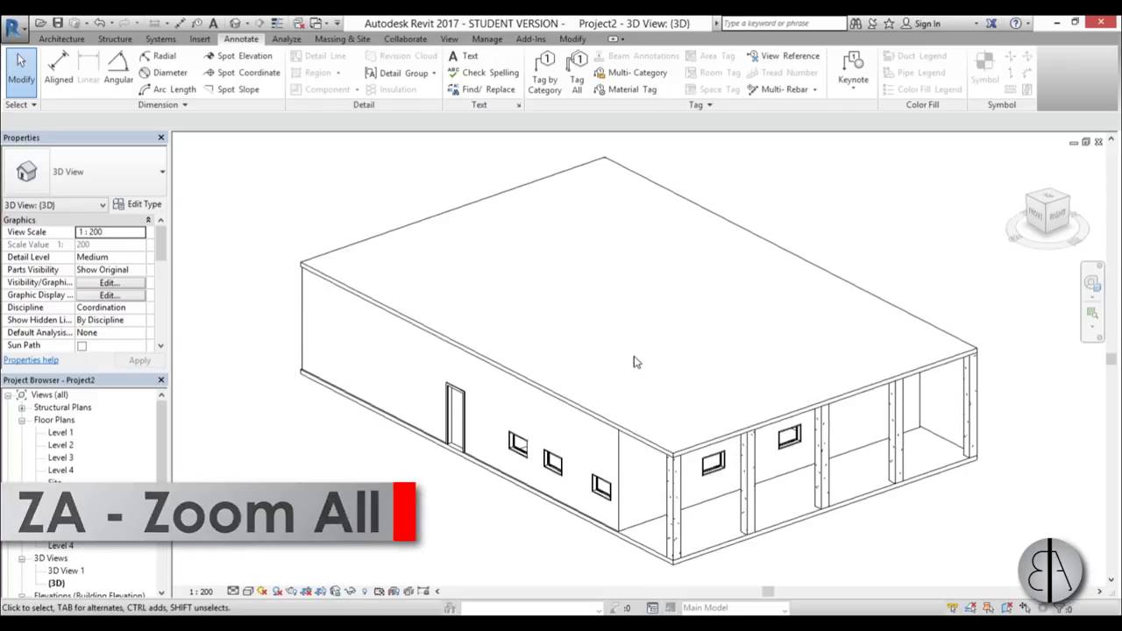
Shrink the building in the 3D view with the Zoom Out command
{"action": "key", "text": "z"}
{"action": "key", "text": "o"}
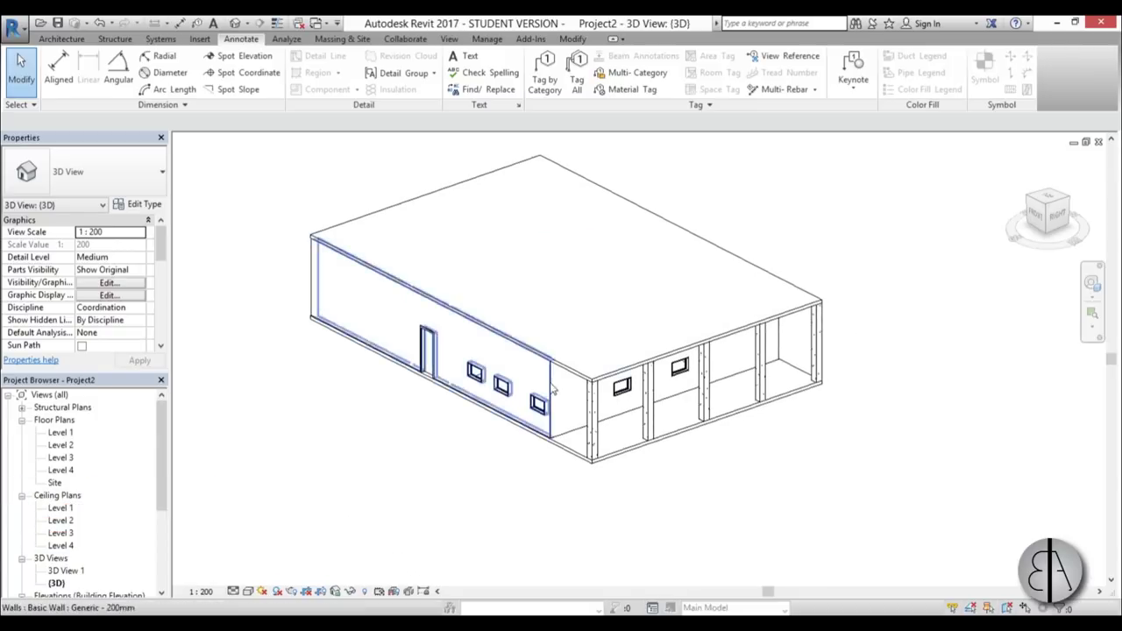
{"action": "scroll", "coordinate": [501, 464], "scroll_direction": "up", "scroll_amount": 1}
{"action": "middle_click_drag", "start_coordinate": [501, 463], "coordinate": [508, 485]}
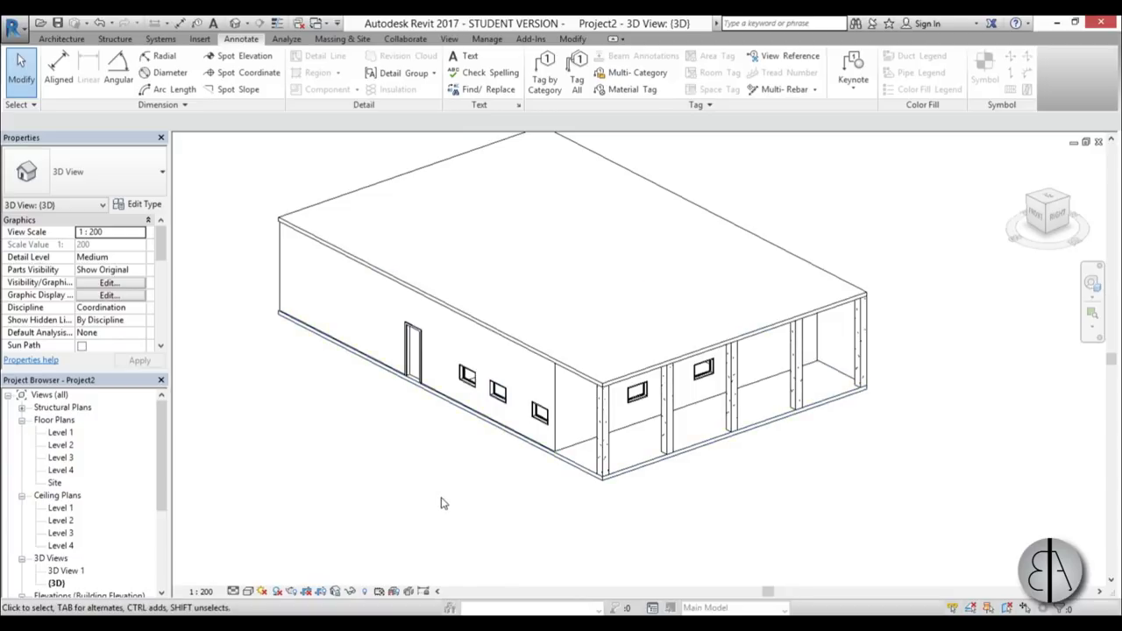
Magnify a region around the front wall's windows with the zoom region command
{"action": "scroll", "coordinate": [424, 465], "scroll_direction": "up", "scroll_amount": 4}
{"action": "scroll", "coordinate": [451, 456], "scroll_direction": "down", "scroll_amount": 4}
{"action": "middle_click_drag", "start_coordinate": [461, 466], "coordinate": [466, 473]}
{"action": "key", "text": "r"}
{"action": "left_click_drag", "start_coordinate": [419, 360], "coordinate": [437, 400]}
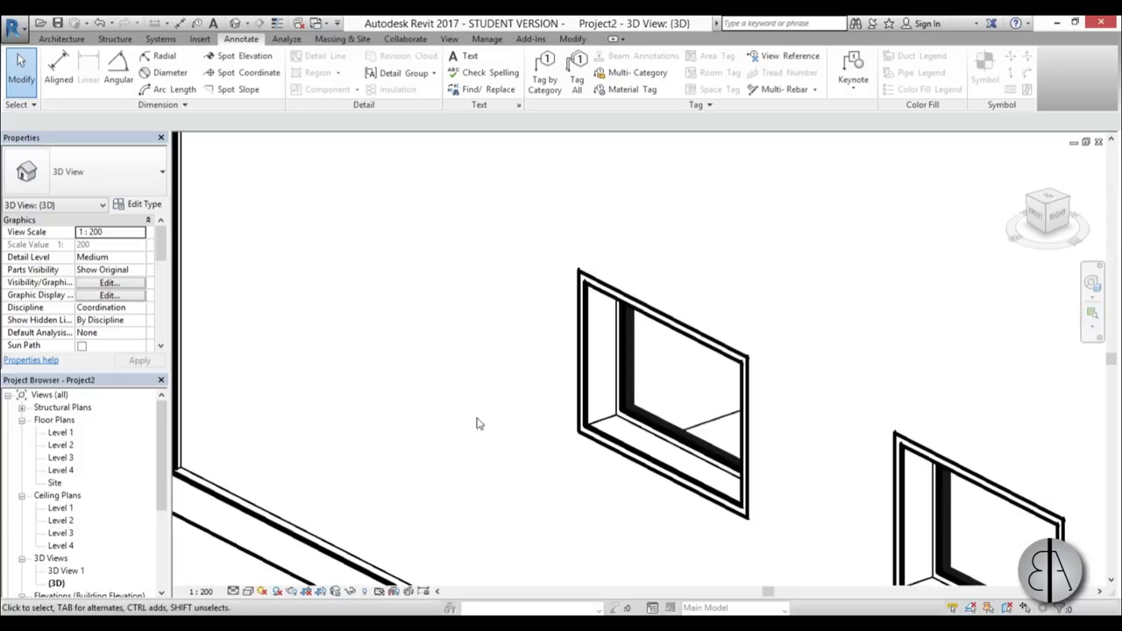
Examine the window's thick frame lines up close and set the 3D view's scale to 1 : 2
{"action": "scroll", "coordinate": [717, 414], "scroll_direction": "up", "scroll_amount": 2}
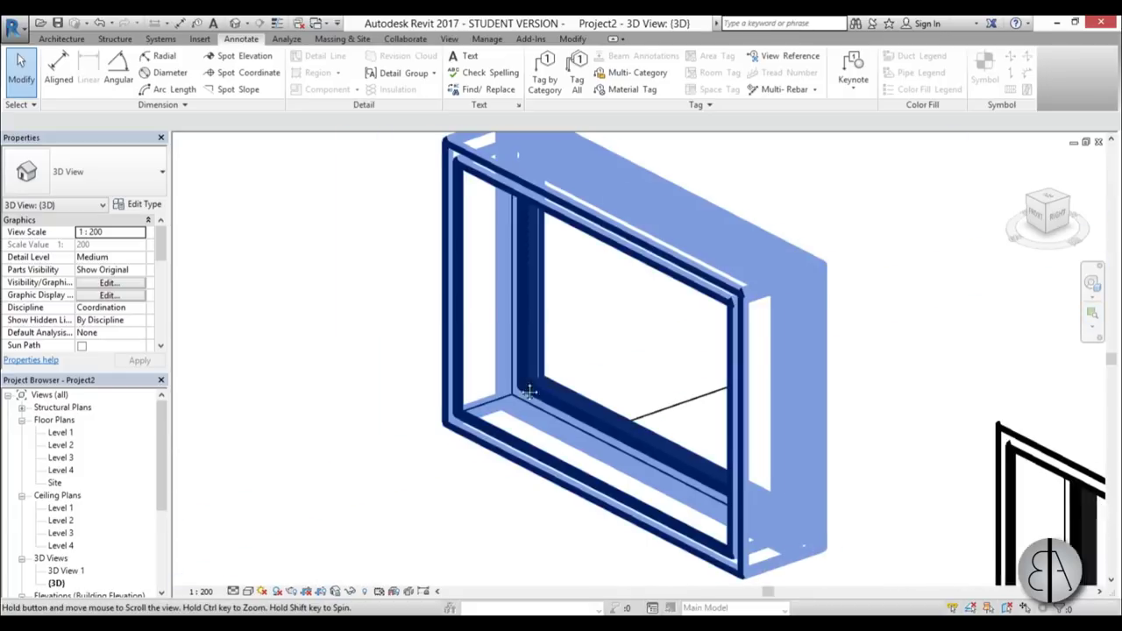
{"action": "middle_click_drag", "start_coordinate": [446, 389], "coordinate": [376, 355], "text": "shift"}
{"action": "left_click", "coordinate": [351, 324]}
{"action": "key", "text": "Escape"}
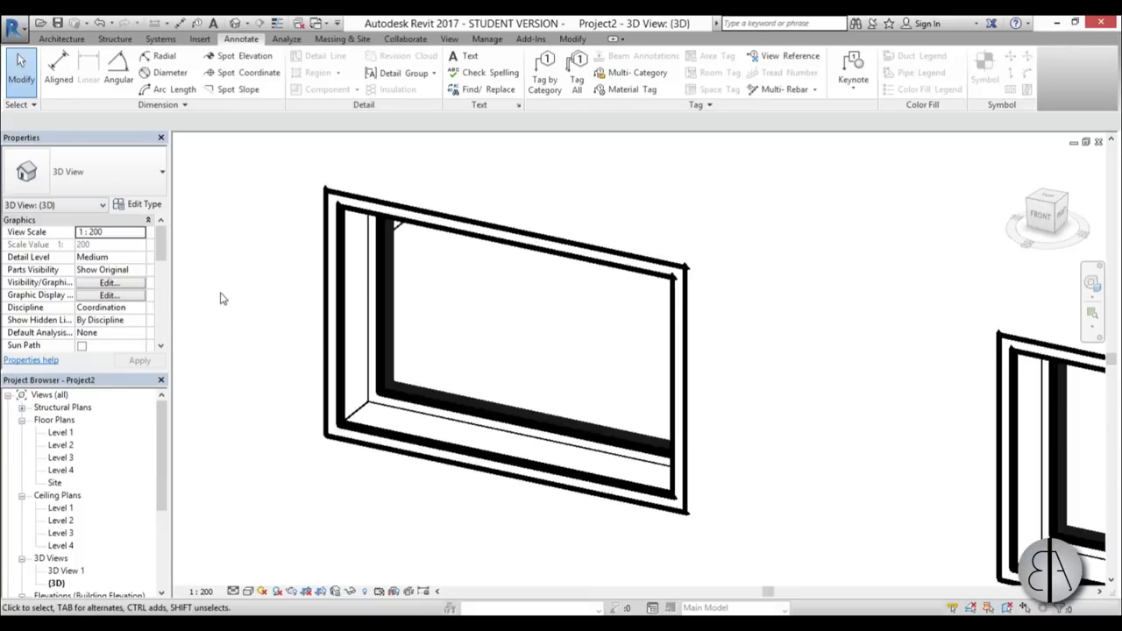
{"action": "left_click", "coordinate": [201, 592]}
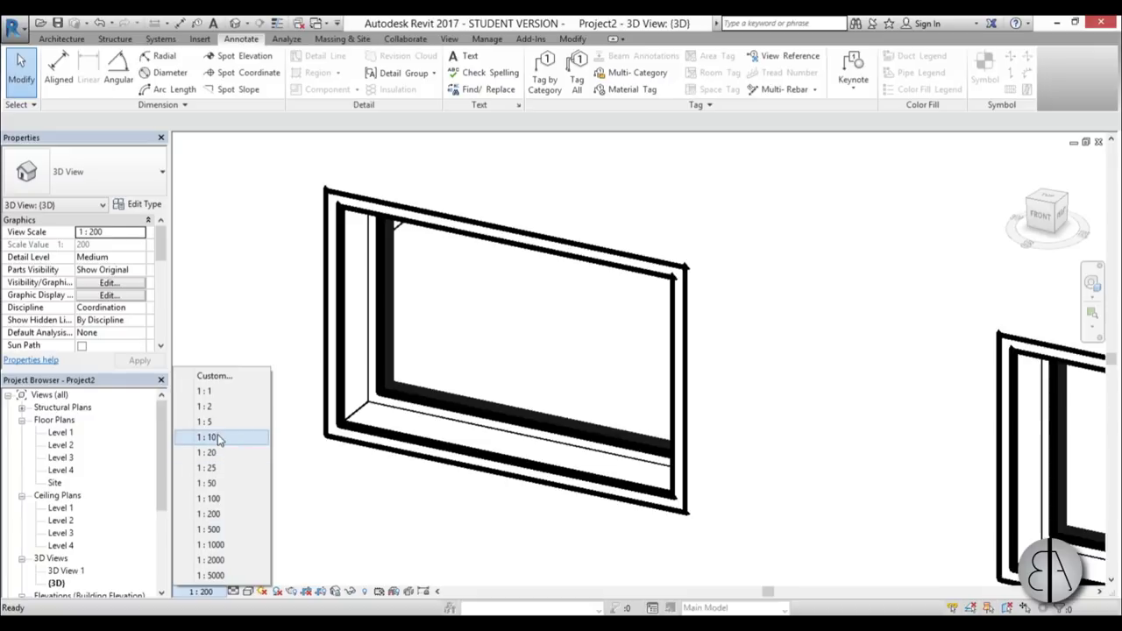
{"action": "left_click", "coordinate": [214, 407]}
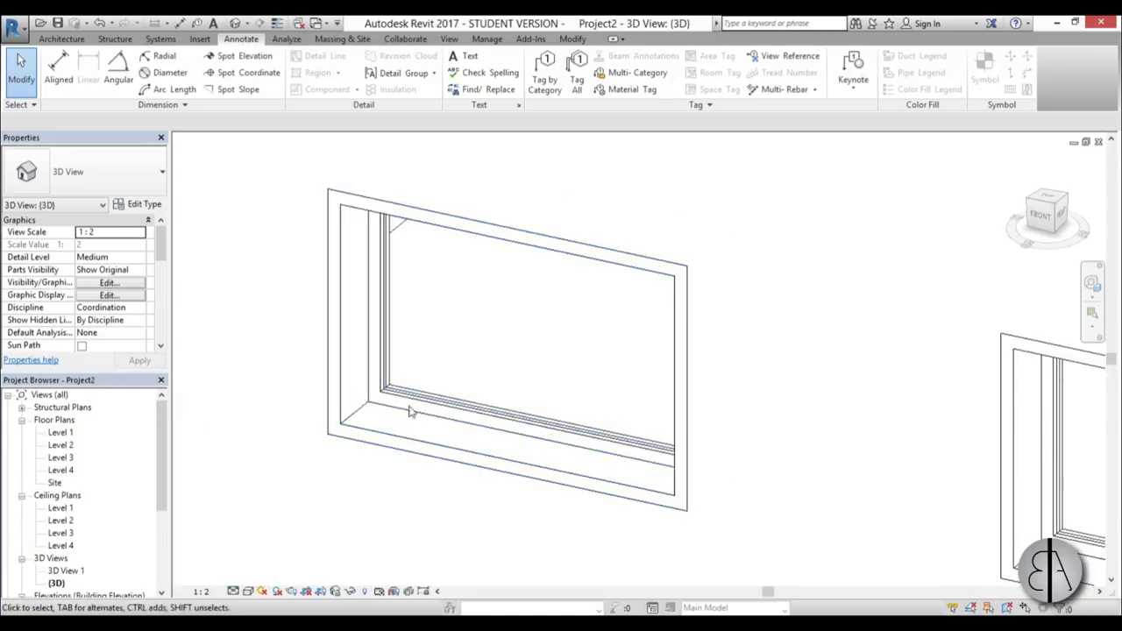
Set the 3D view's scale to 1 : 200 and inspect the window frame's line thickness up close
{"action": "left_click", "coordinate": [249, 592]}
{"action": "left_click", "coordinate": [200, 592]}
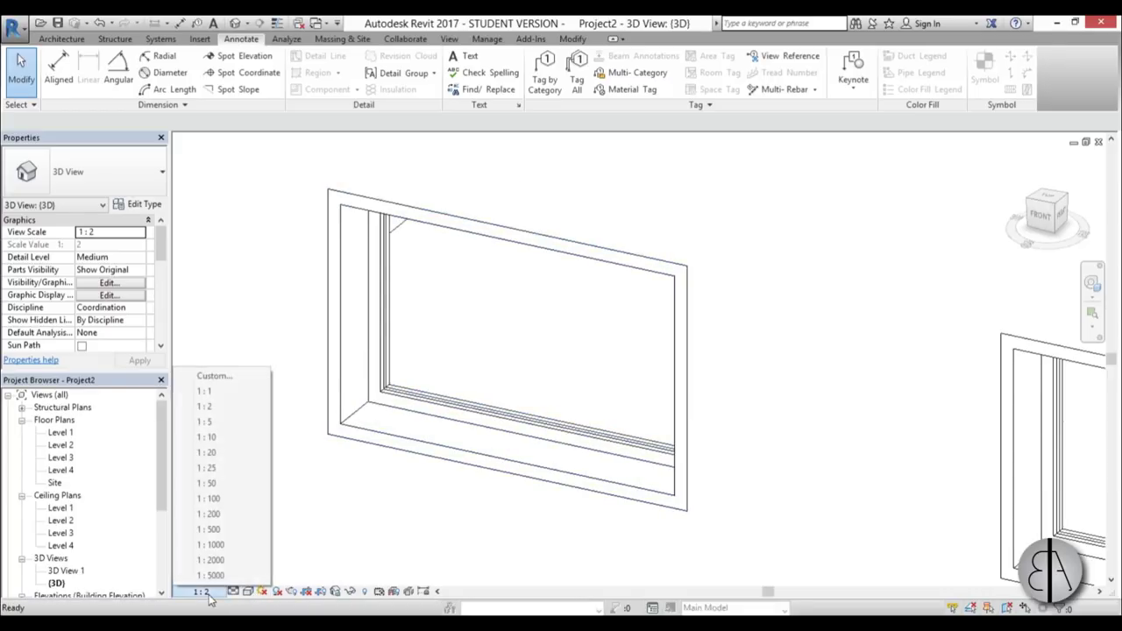
{"action": "left_click", "coordinate": [211, 514]}
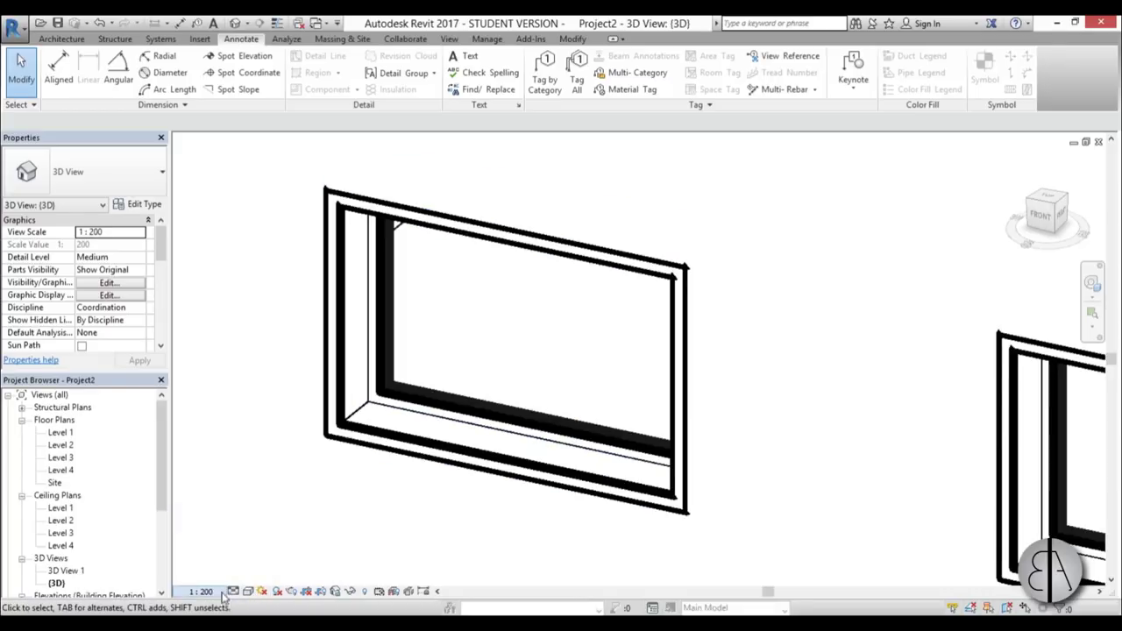
{"action": "scroll", "coordinate": [382, 427], "scroll_direction": "up", "scroll_amount": 3}
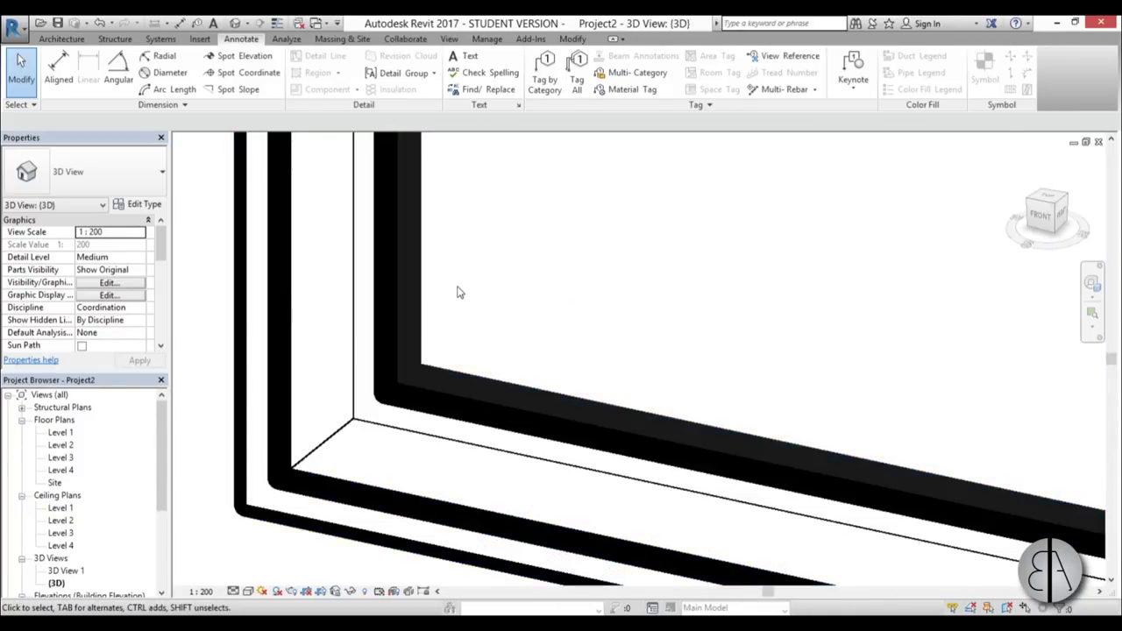
{"action": "scroll", "coordinate": [457, 292], "scroll_direction": "down", "scroll_amount": 5}
{"action": "mouse_move", "coordinate": [508, 335]}
{"action": "middle_mouse_down"}
{"action": "mouse_move", "coordinate": [508, 315]}
{"action": "mouse_move", "coordinate": [504, 334]}
{"action": "middle_mouse_up"}
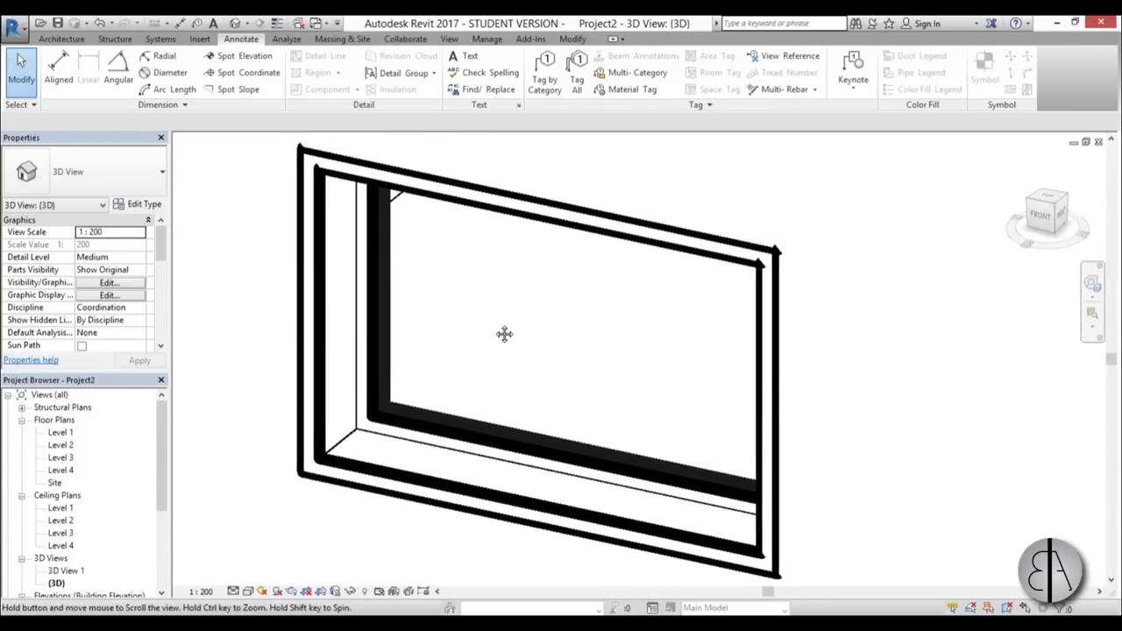
Turn on Thin Lines, switch it off to compare the window frame's line weights, and turn it on again
{"action": "key", "text": "t"}
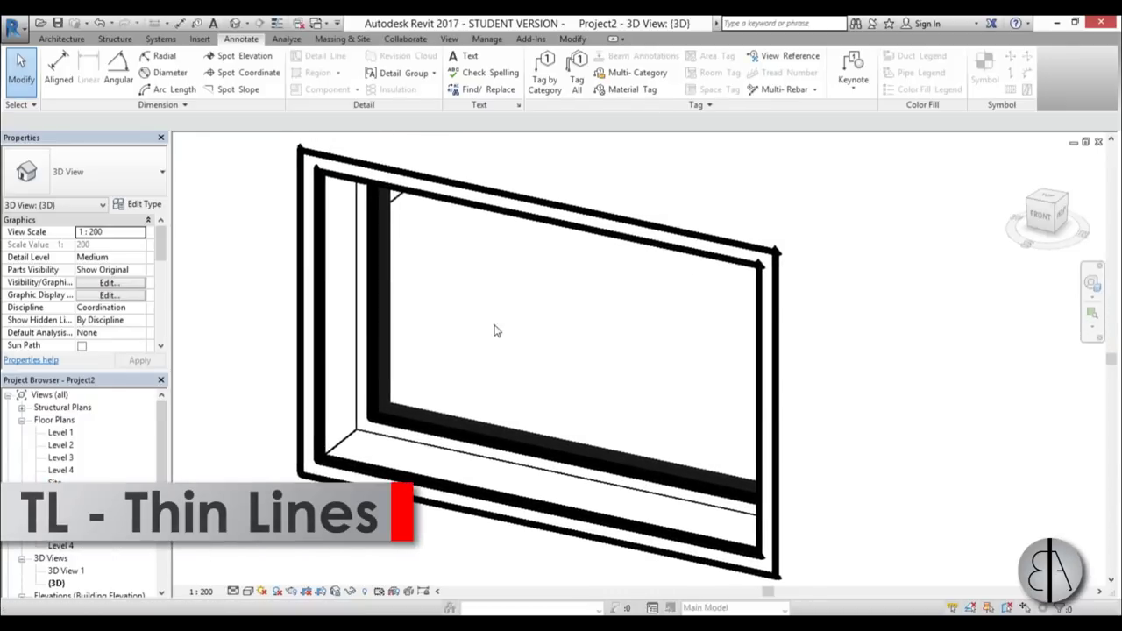
{"action": "key", "text": "l"}
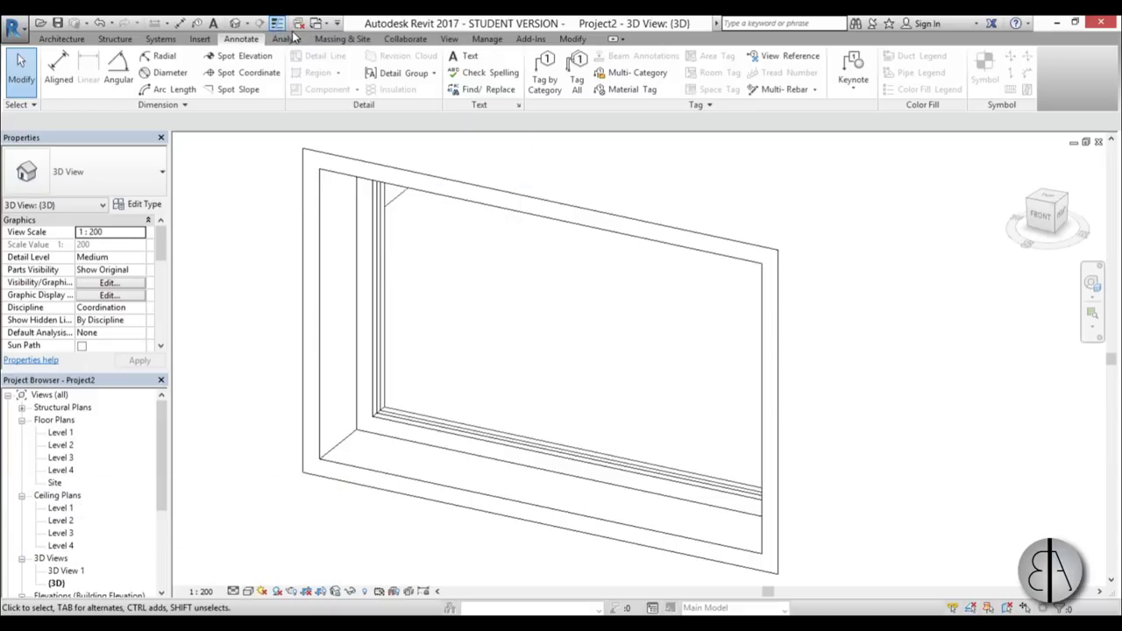
{"action": "key", "text": "t"}
{"action": "key", "text": "l"}
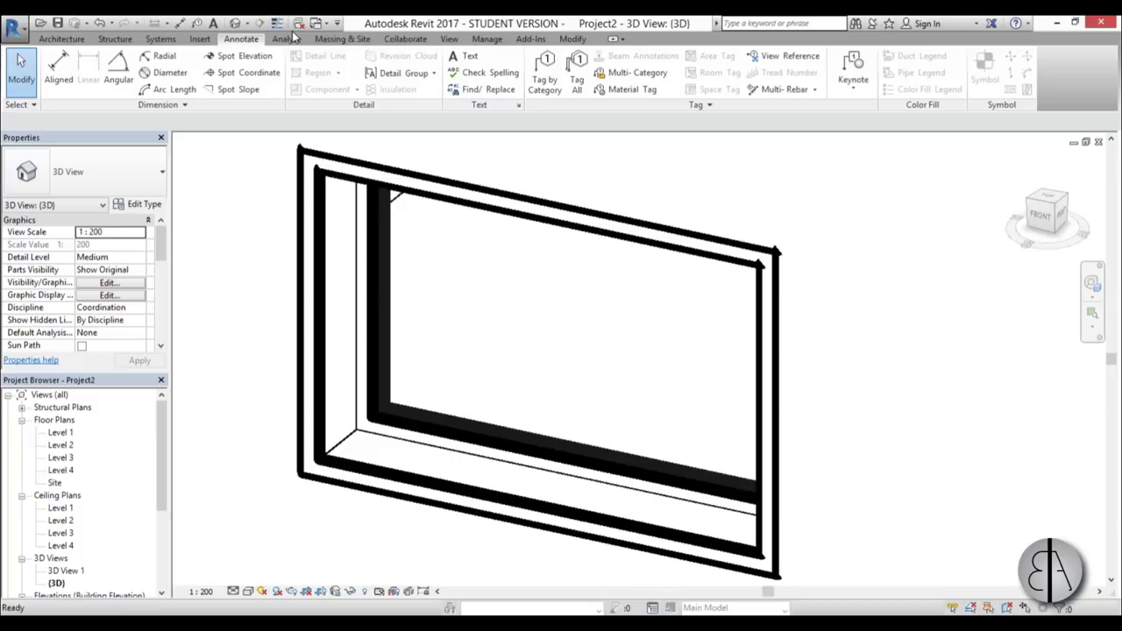
{"action": "key", "text": "t"}
{"action": "key", "text": "l"}
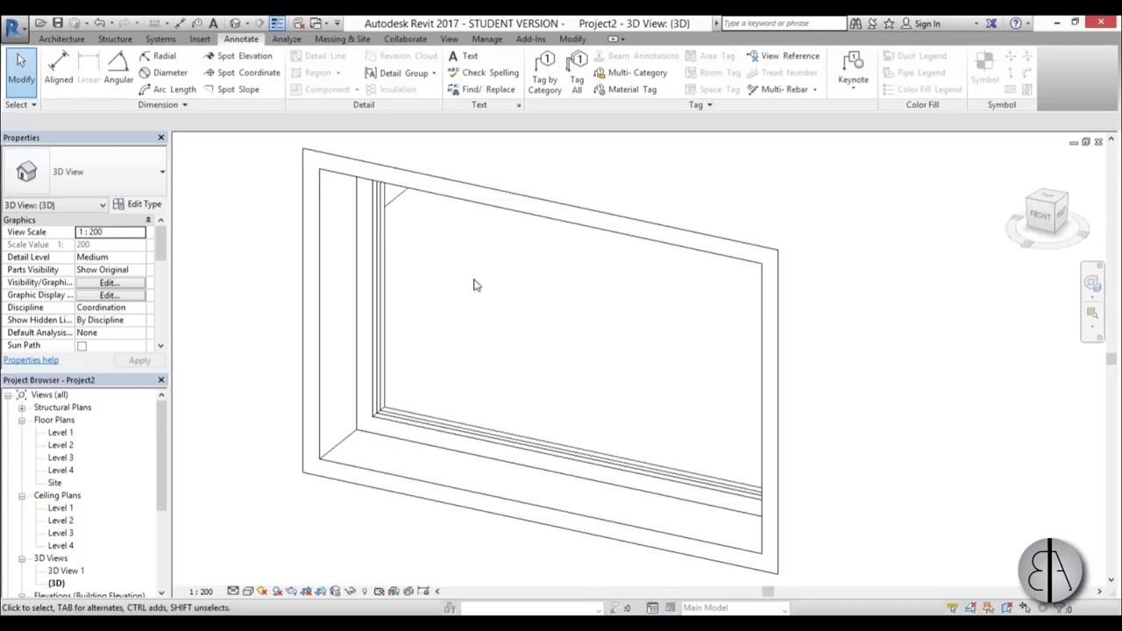
Examine the building's windows, door and columns in the 3D view from several angles and distances
{"action": "scroll", "coordinate": [523, 301], "scroll_direction": "down", "scroll_amount": 8}
{"action": "middle_click_drag", "start_coordinate": [523, 370], "coordinate": [556, 404], "text": "shift"}
{"action": "scroll", "coordinate": [526, 263], "scroll_direction": "up", "scroll_amount": 5}
{"action": "scroll", "coordinate": [383, 382], "scroll_direction": "down", "scroll_amount": 8}
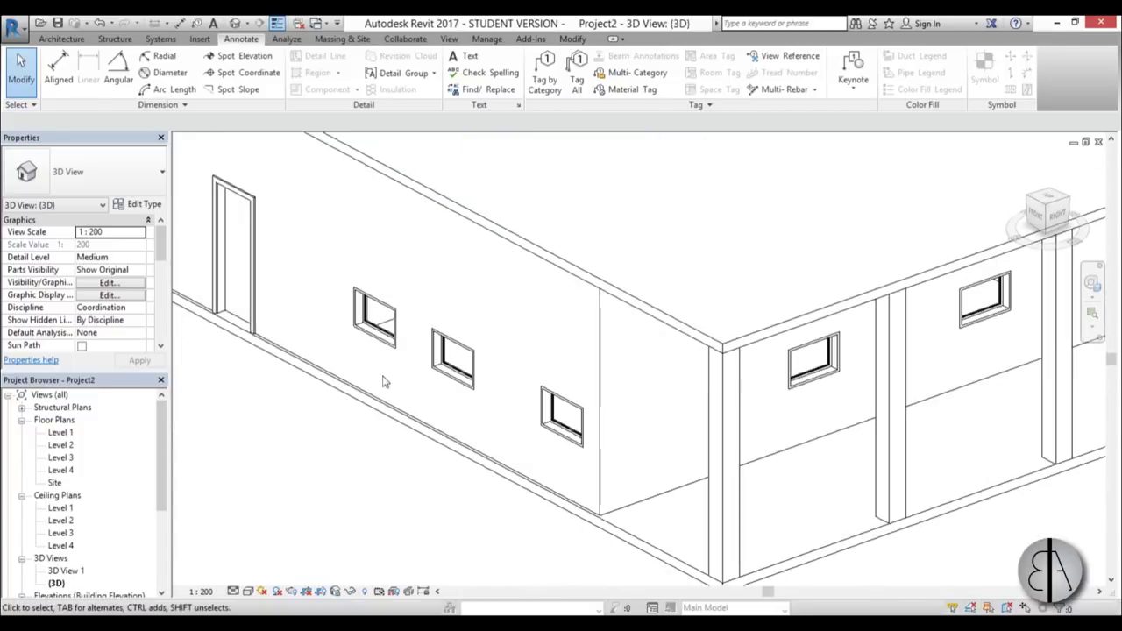
{"action": "middle_click_drag", "start_coordinate": [383, 382], "coordinate": [350, 298], "text": "shift"}
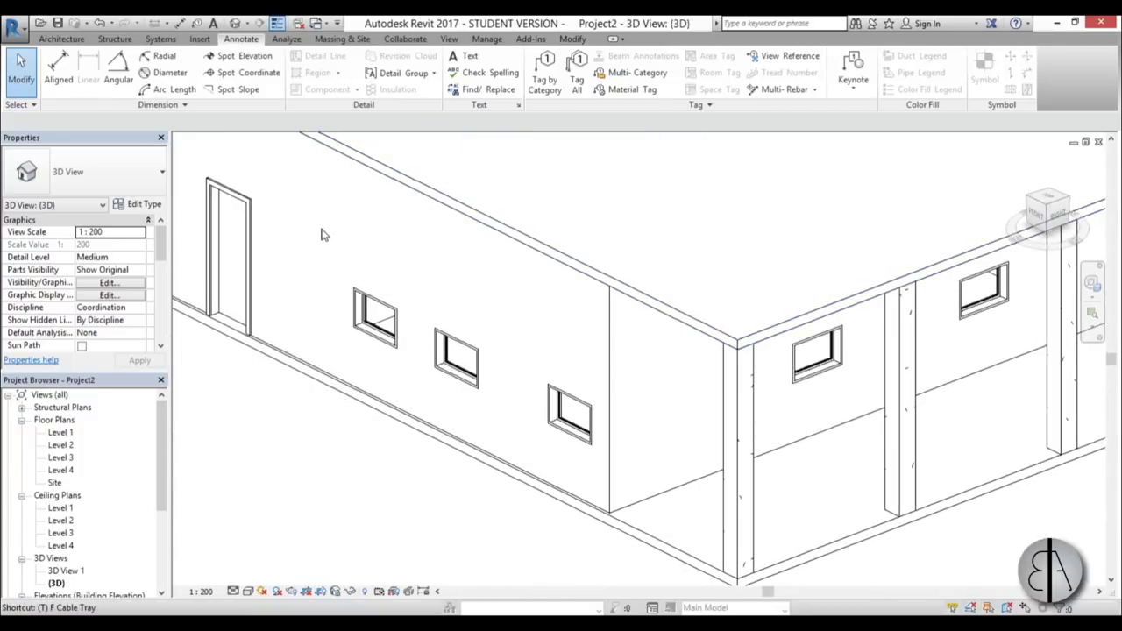
{"action": "scroll", "coordinate": [321, 235], "scroll_direction": "down", "scroll_amount": 4}
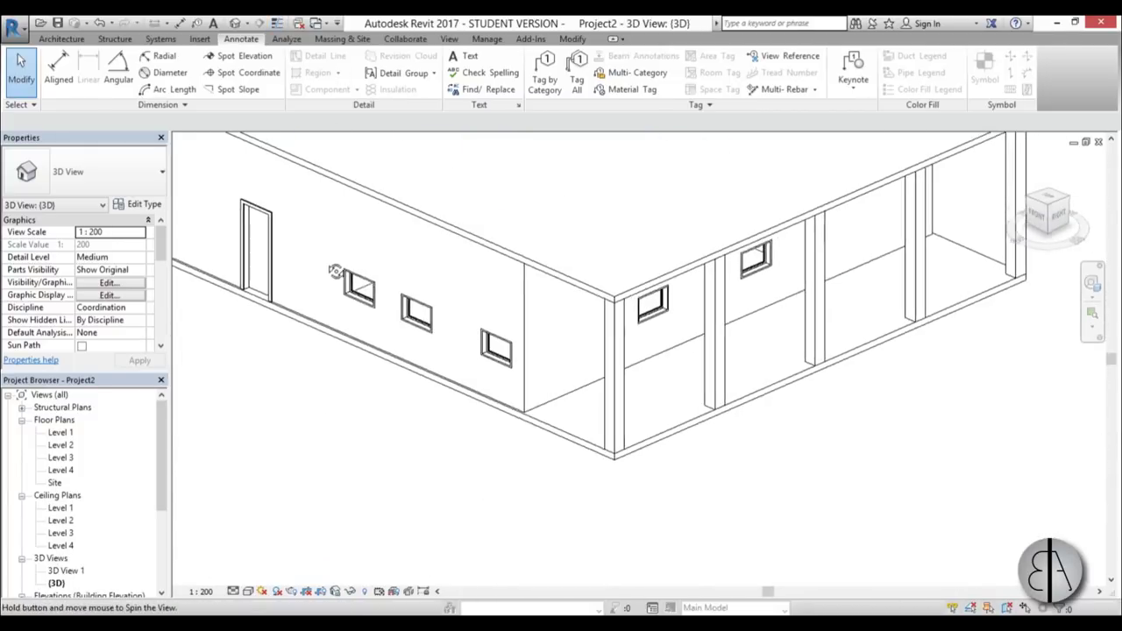
{"action": "scroll", "coordinate": [383, 336], "scroll_direction": "up", "scroll_amount": 2}
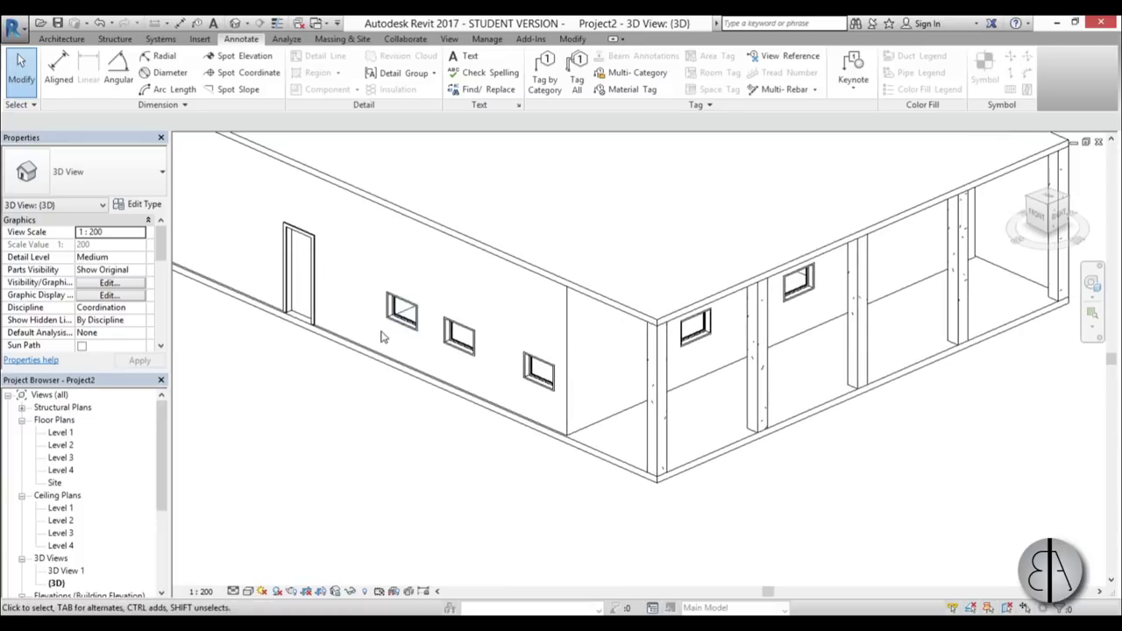
{"action": "scroll", "coordinate": [383, 337], "scroll_direction": "down", "scroll_amount": 4}
{"action": "scroll", "coordinate": [430, 451], "scroll_direction": "up", "scroll_amount": 1}
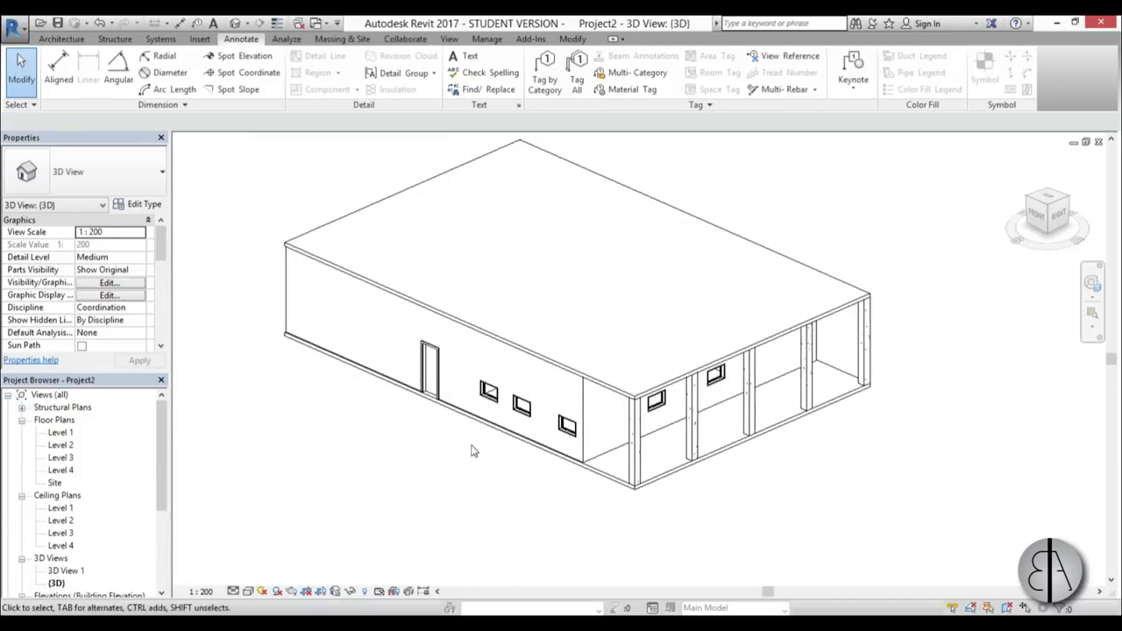
{"action": "middle_click_drag", "start_coordinate": [477, 456], "coordinate": [457, 440]}
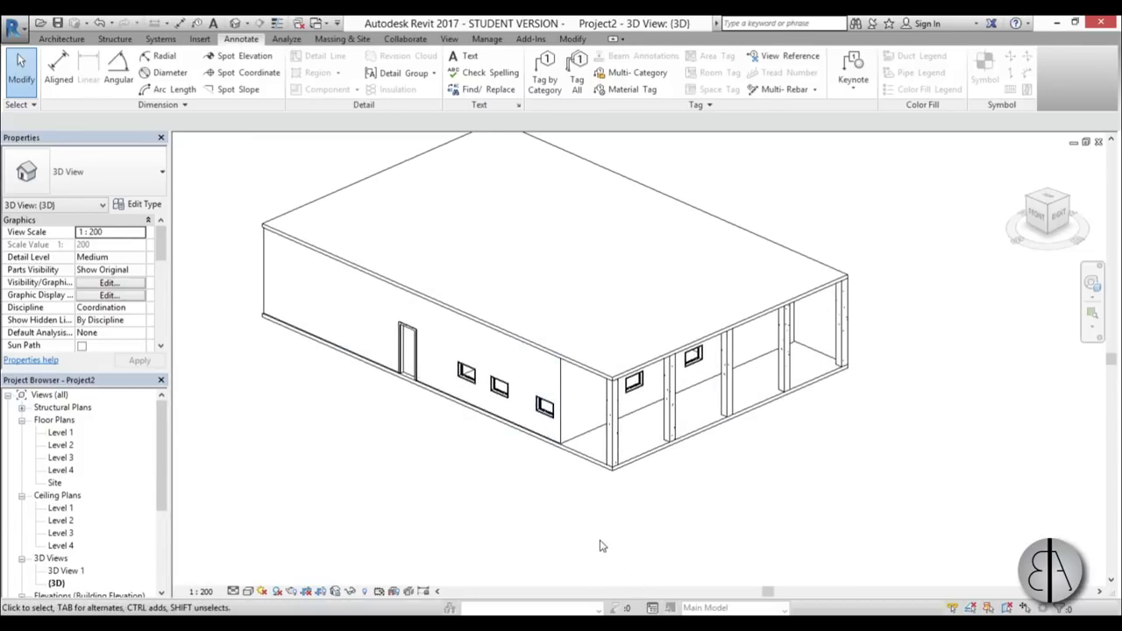
{"action": "middle_click_drag", "start_coordinate": [603, 542], "coordinate": [571, 558]}
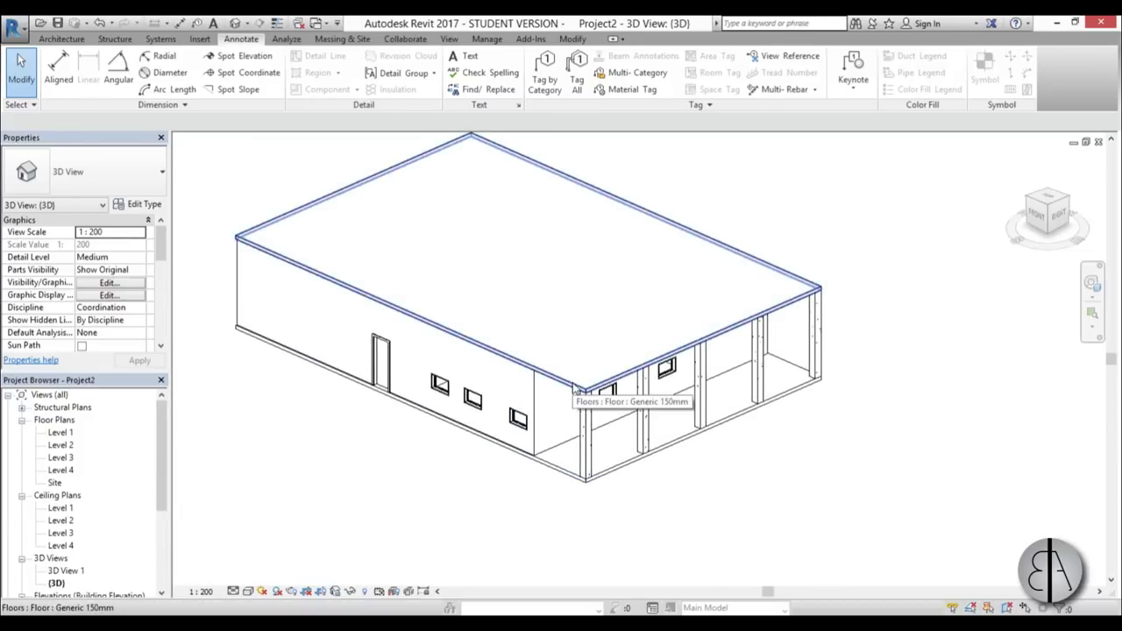
Select the five square concrete columns along the building's open side and temporarily isolate them in the 3D view
{"action": "left_click", "coordinate": [583, 425]}
{"action": "left_click", "coordinate": [643, 410], "text": "ctrl"}
{"action": "left_click", "coordinate": [699, 385], "text": "ctrl"}
{"action": "left_click", "coordinate": [758, 368], "text": "ctrl"}
{"action": "left_click", "coordinate": [814, 338], "text": "ctrl"}
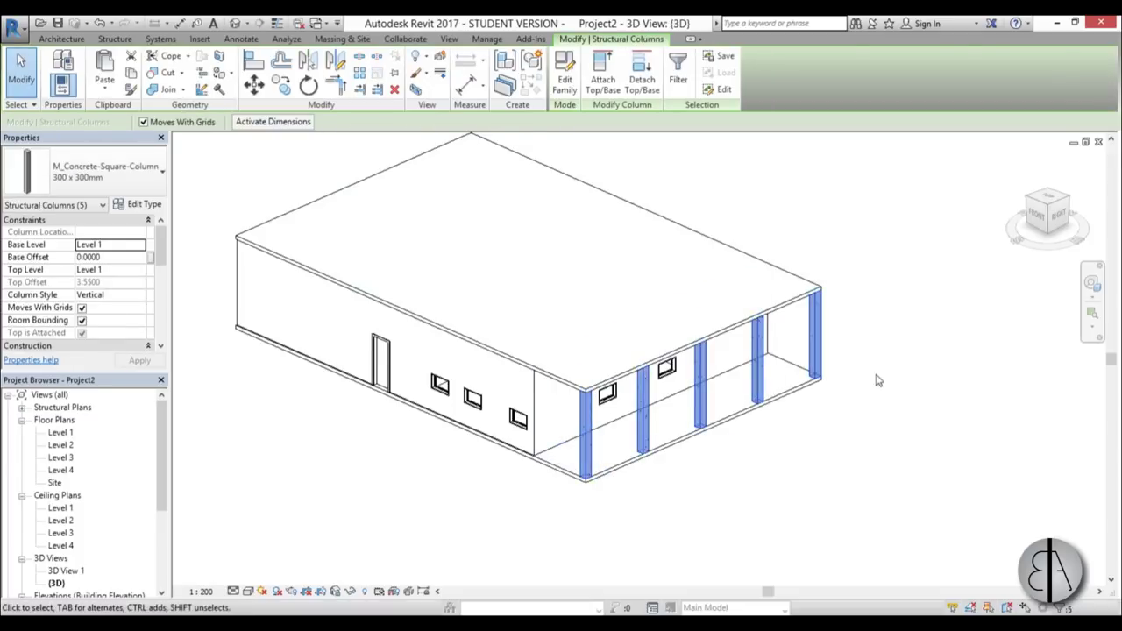
{"action": "key", "text": "h"}
{"action": "key", "text": "i"}
{"action": "middle_click_drag", "start_coordinate": [779, 437], "coordinate": [733, 389]}
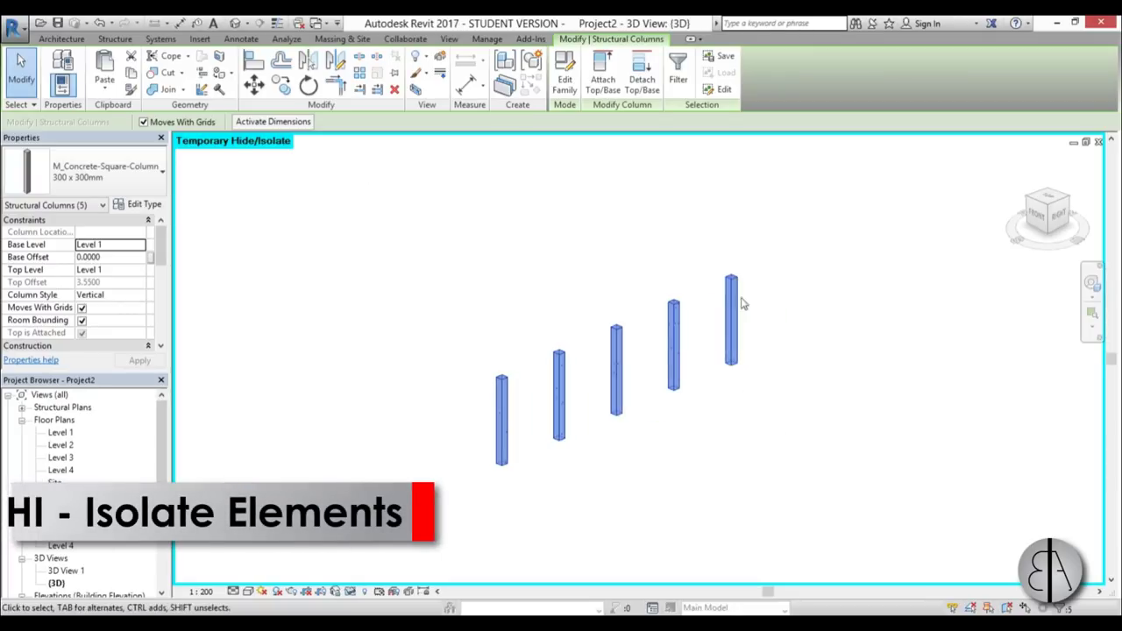
{"action": "scroll", "coordinate": [631, 431], "scroll_direction": "up", "scroll_amount": 2}
{"action": "left_click", "coordinate": [504, 408]}
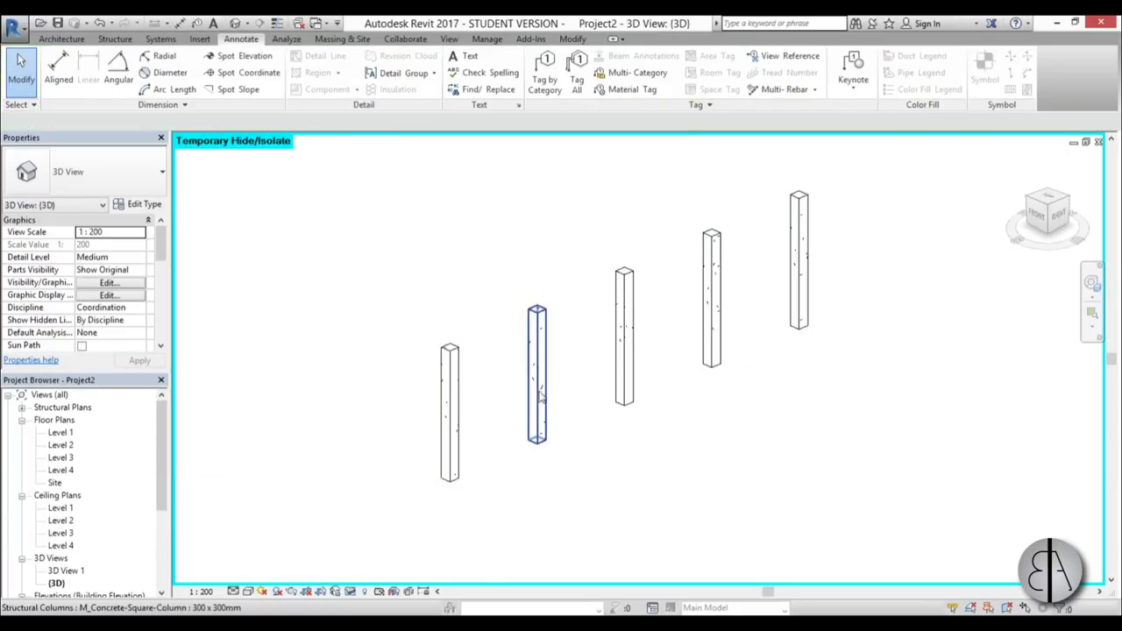
{"action": "middle_click_drag", "start_coordinate": [586, 445], "coordinate": [589, 444]}
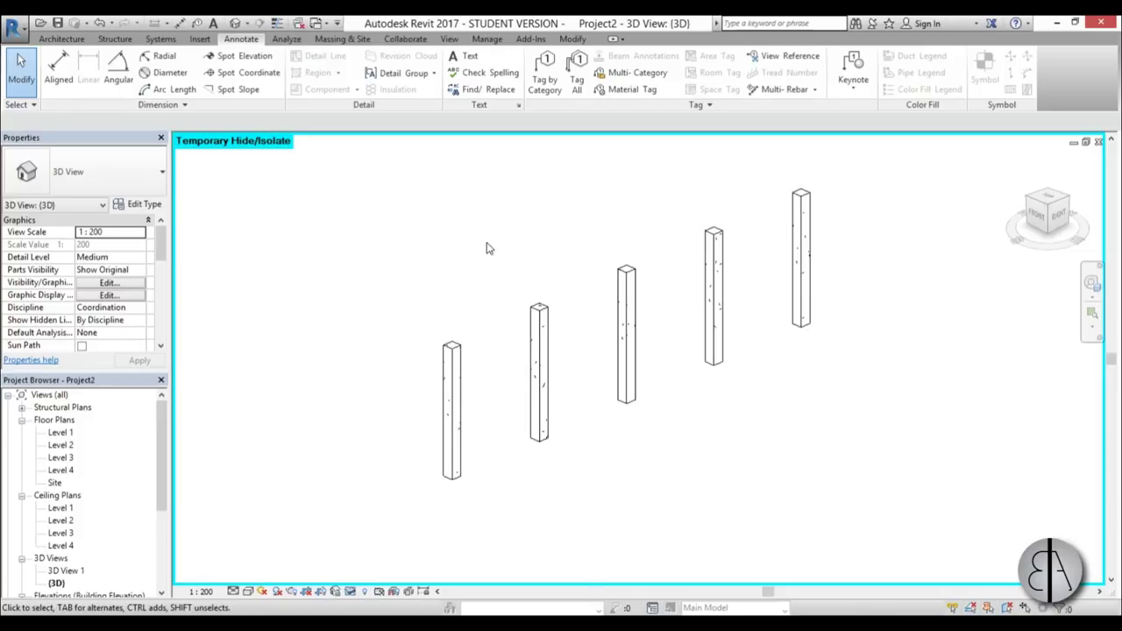
{"action": "scroll", "coordinate": [493, 321], "scroll_direction": "down", "scroll_amount": 2}
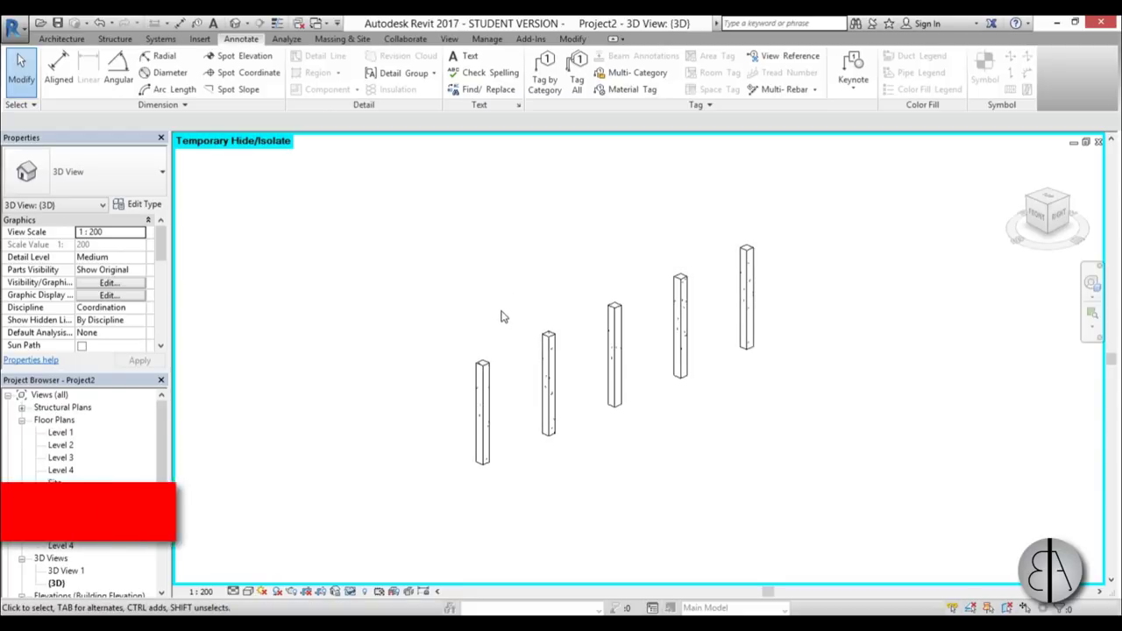
Reset the temporary isolation of the columns so the whole building is displayed
{"action": "key", "text": "h"}
{"action": "key", "text": "r"}
{"action": "scroll", "coordinate": [529, 390], "scroll_direction": "up", "scroll_amount": 2}
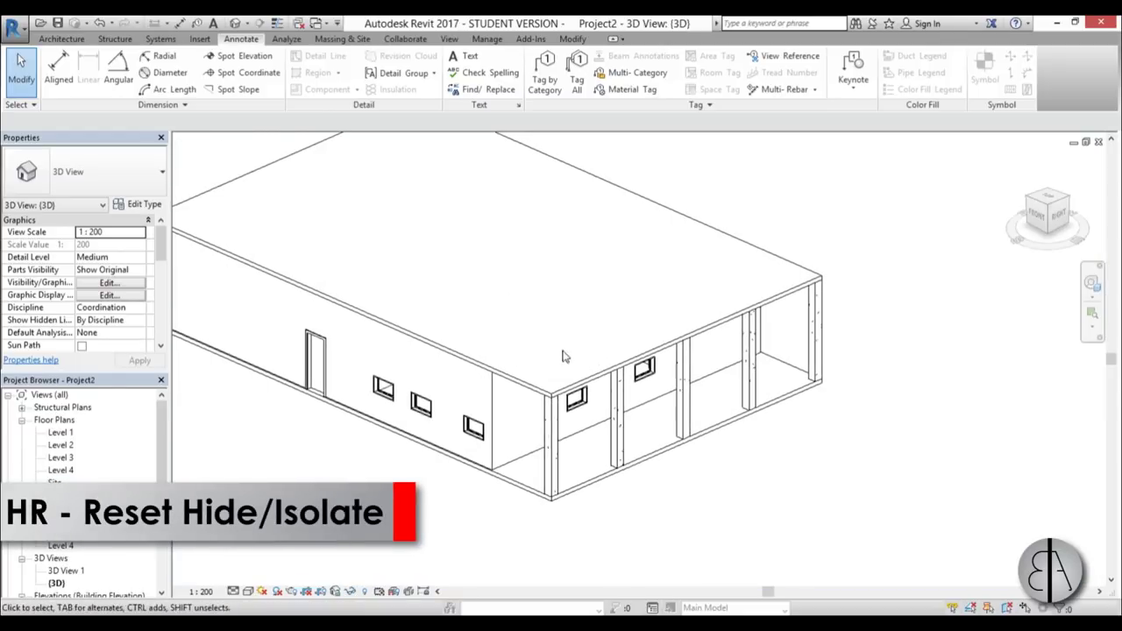
{"action": "scroll", "coordinate": [528, 390], "scroll_direction": "down", "scroll_amount": 3}
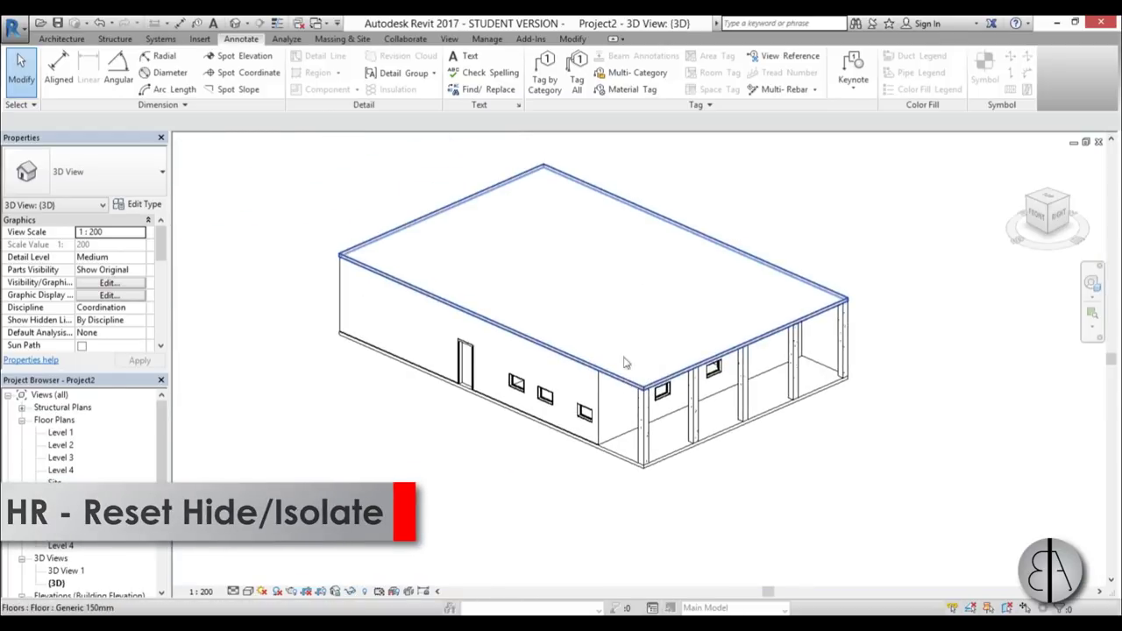
Temporarily hide the Generic 150mm floor slab covering the building to expose the rooms
{"action": "left_click", "coordinate": [576, 361]}
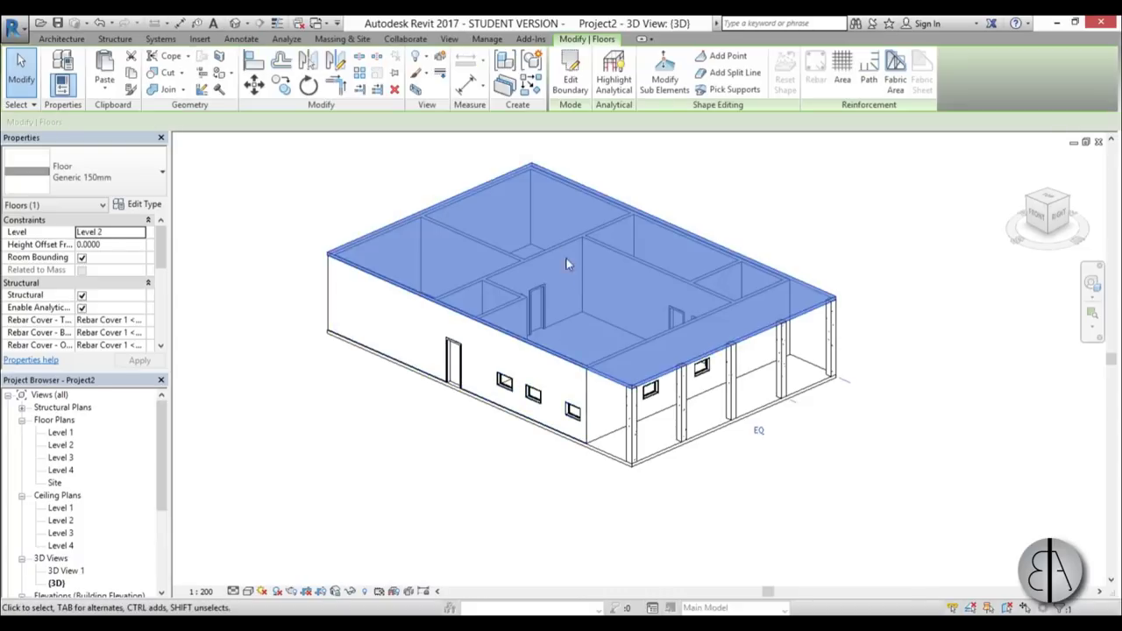
{"action": "scroll", "coordinate": [586, 228], "scroll_direction": "up", "scroll_amount": 1}
{"action": "middle_click_drag", "start_coordinate": [600, 291], "coordinate": [590, 315]}
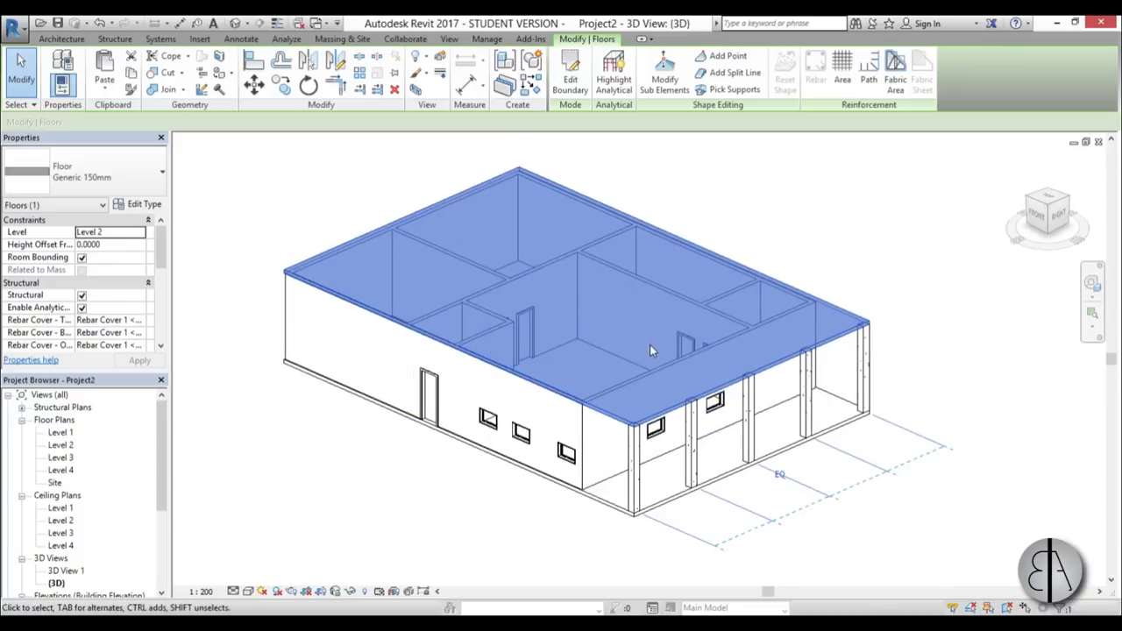
{"action": "middle_click_drag", "start_coordinate": [649, 345], "coordinate": [643, 338]}
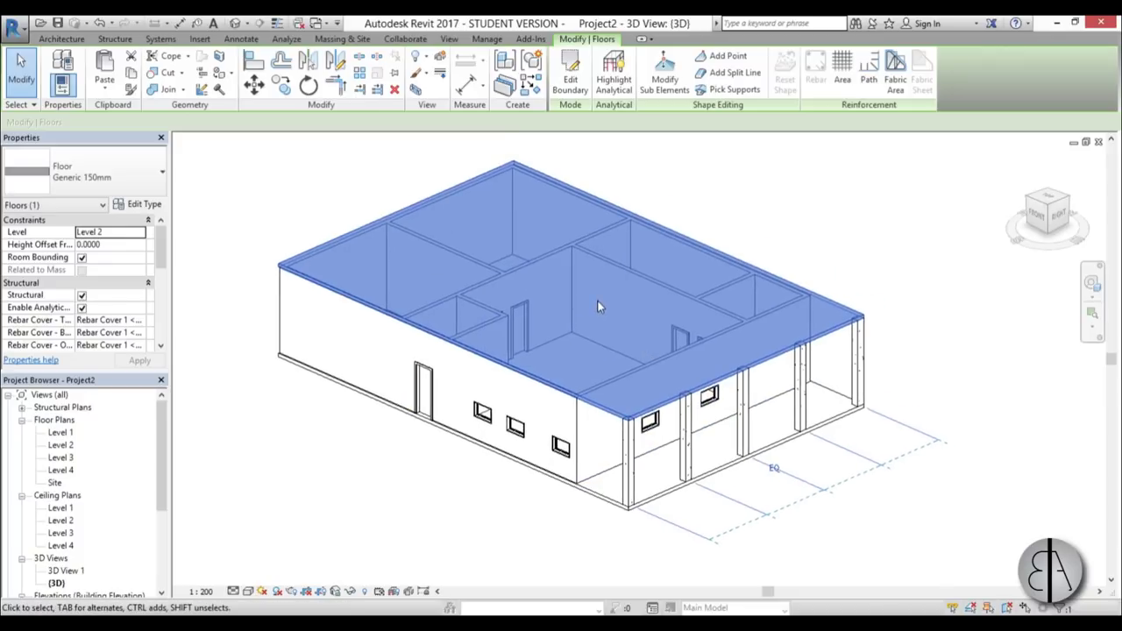
{"action": "key", "text": "h"}
{"action": "key", "text": "h"}
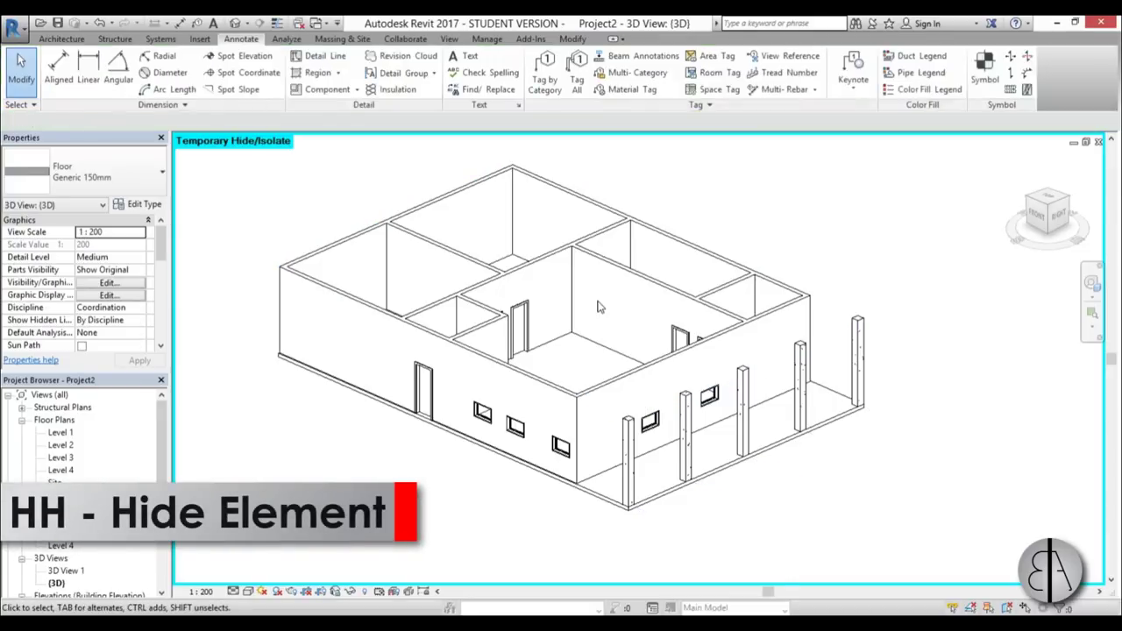
{"action": "middle_click_drag", "start_coordinate": [591, 305], "coordinate": [587, 305]}
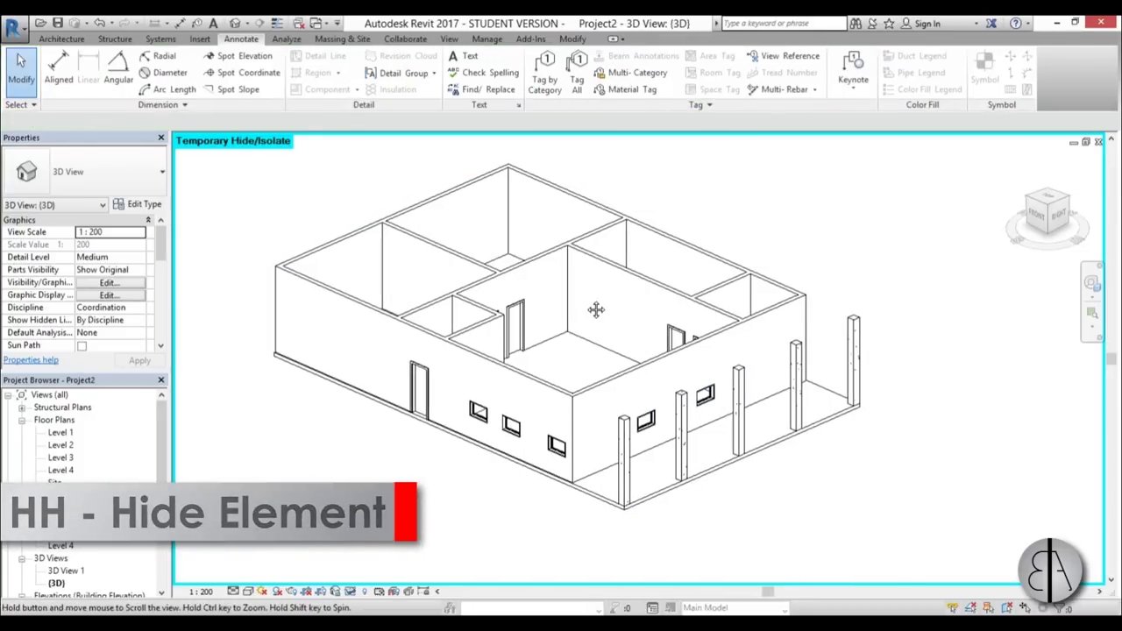
{"action": "middle_click_drag", "start_coordinate": [593, 321], "coordinate": [588, 323]}
Reset the temporary hiding of the upper floor slab
{"action": "key", "text": "h"}
{"action": "key", "text": "r"}
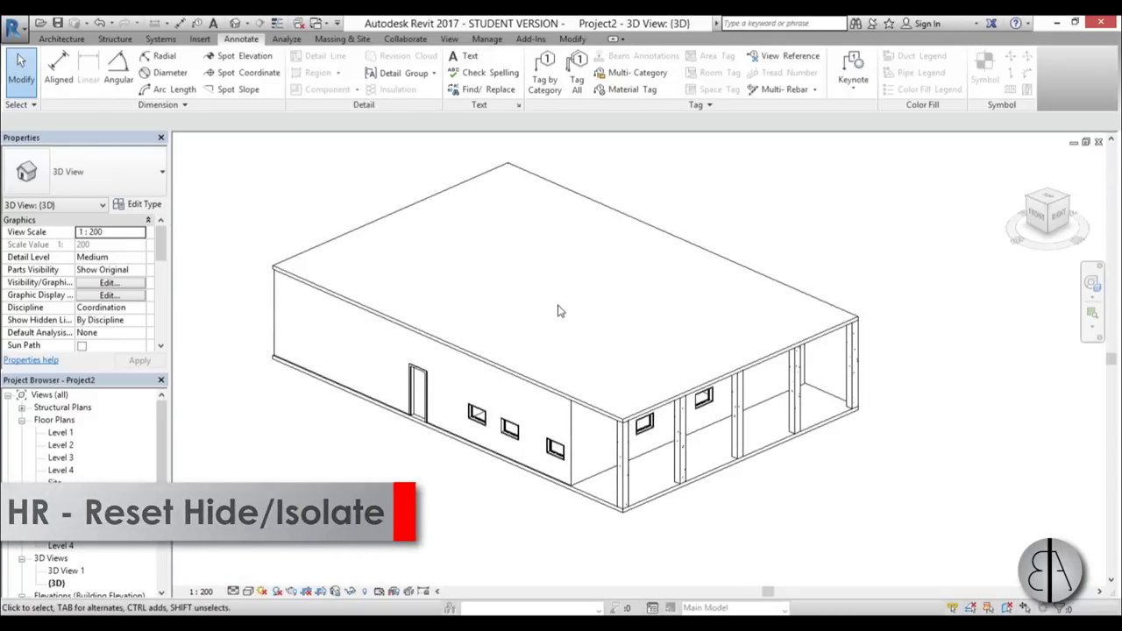
{"action": "middle_click_drag", "start_coordinate": [554, 327], "coordinate": [548, 317]}
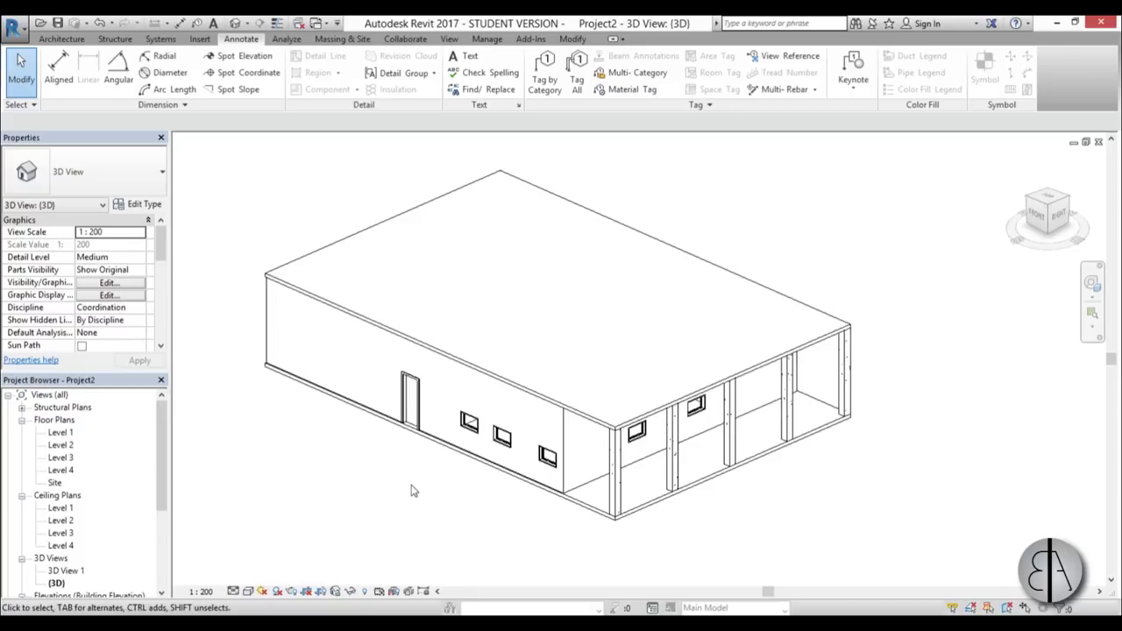
Set the model transparency to 31 in the 3D view's Graphic Display Options and apply it
{"action": "key", "text": "g"}
{"action": "key", "text": "d"}
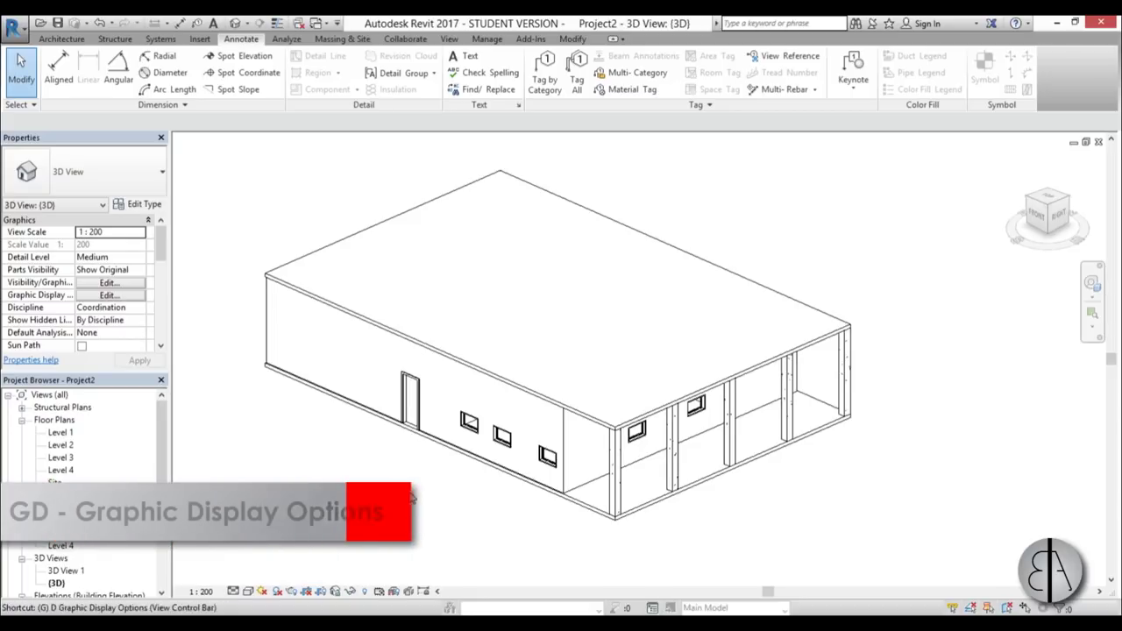
{"action": "left_click_drag", "start_coordinate": [371, 199], "coordinate": [344, 183]}
{"action": "left_click_drag", "start_coordinate": [322, 287], "coordinate": [354, 288]}
{"action": "left_click", "coordinate": [434, 486]}
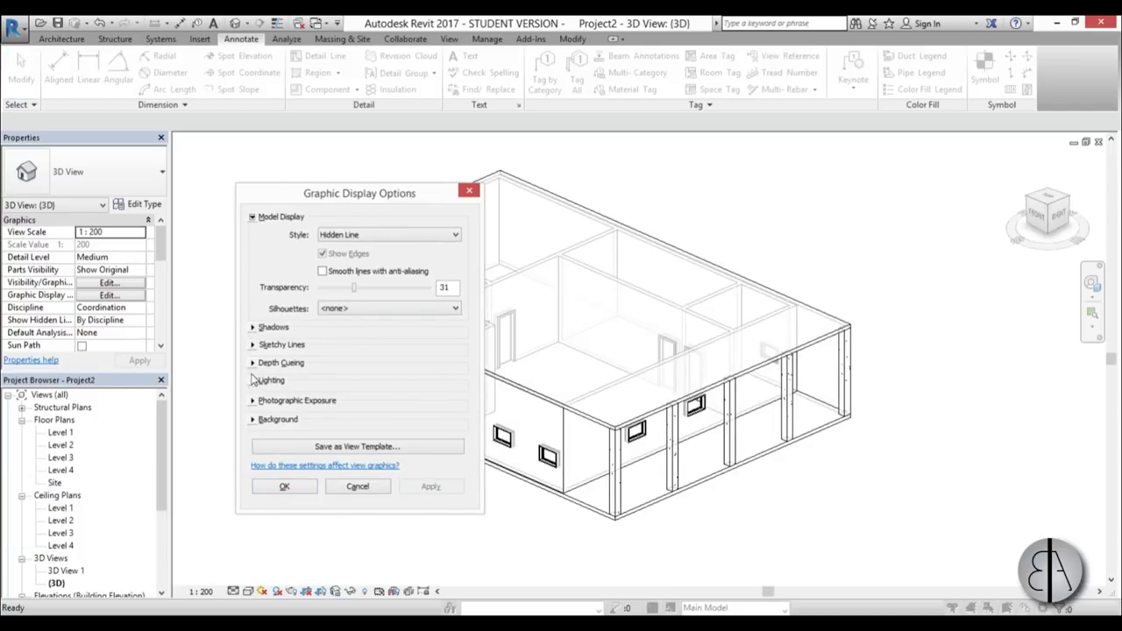
Set the model transparency to 0, enable cast shadows, and inspect the shaded building from another angle
{"action": "left_click", "coordinate": [252, 328]}
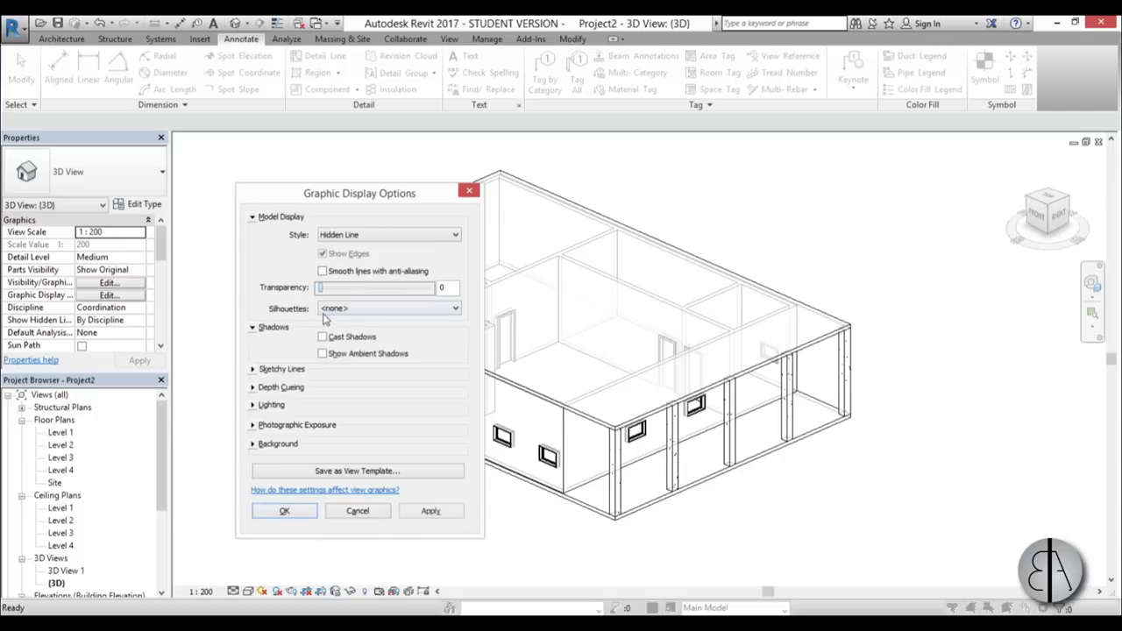
{"action": "left_click", "coordinate": [284, 510]}
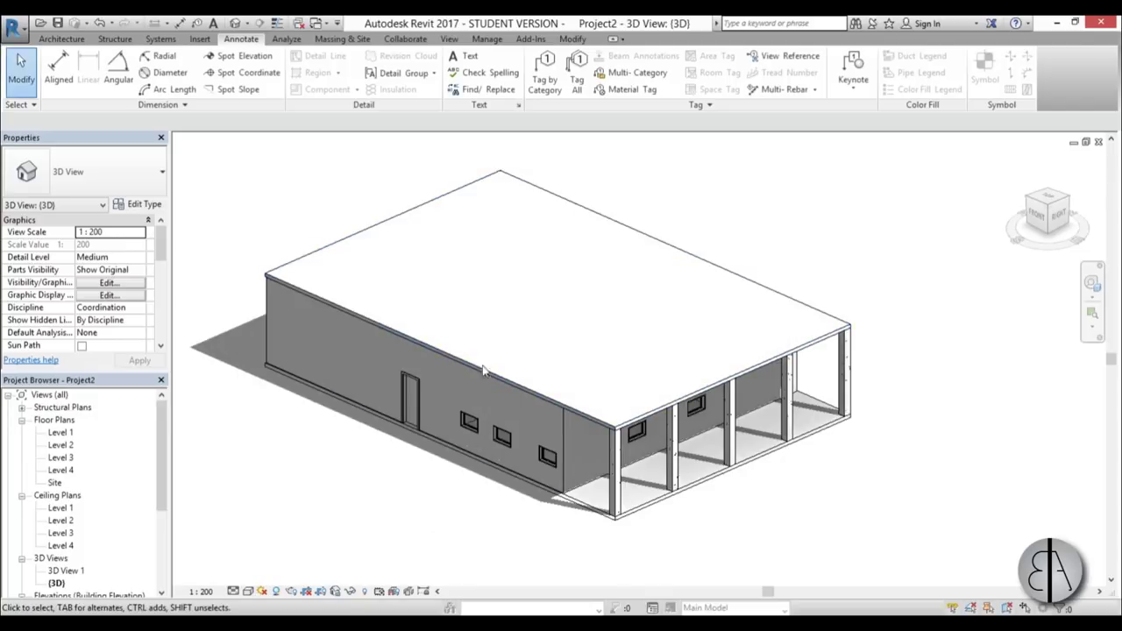
{"action": "scroll", "coordinate": [471, 452], "scroll_direction": "down", "scroll_amount": 3}
{"action": "mouse_move", "coordinate": [470, 452]}
{"action": "middle_mouse_down", "text": "shift"}
{"action": "mouse_move", "coordinate": [483, 461]}
{"action": "mouse_move", "coordinate": [465, 476]}
{"action": "middle_mouse_up", "text": "shift"}
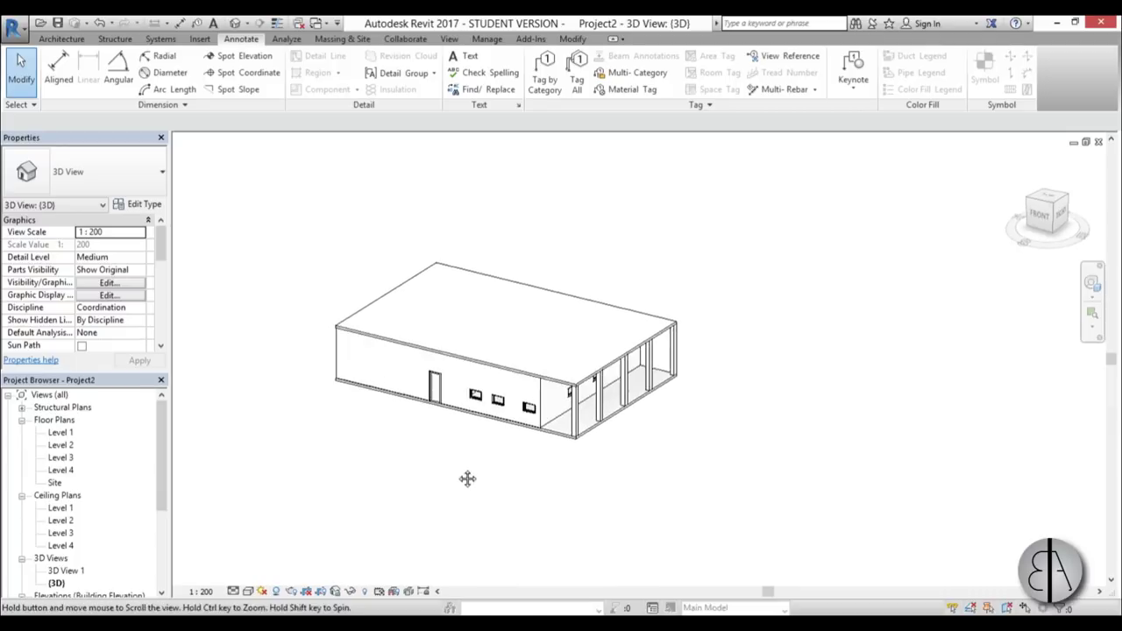
Open the Level 1 floor plan and place one M_Desk 1525 x 762mm component in the upper part of the large central room
{"action": "double_click", "coordinate": [62, 432]}
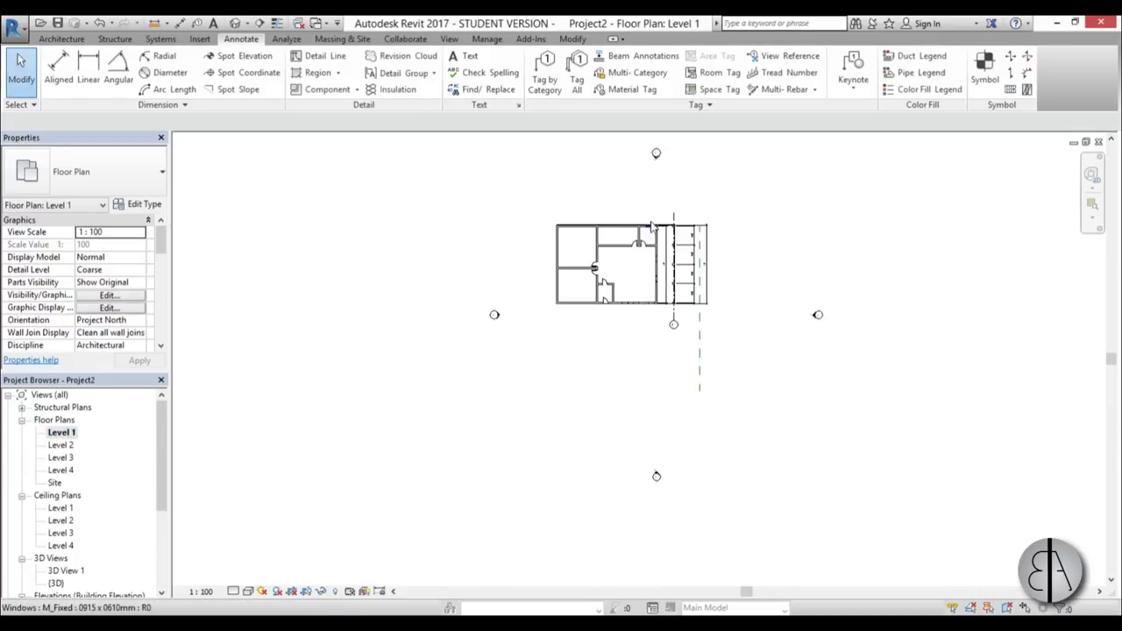
{"action": "scroll", "coordinate": [626, 314], "scroll_direction": "up", "scroll_amount": 2}
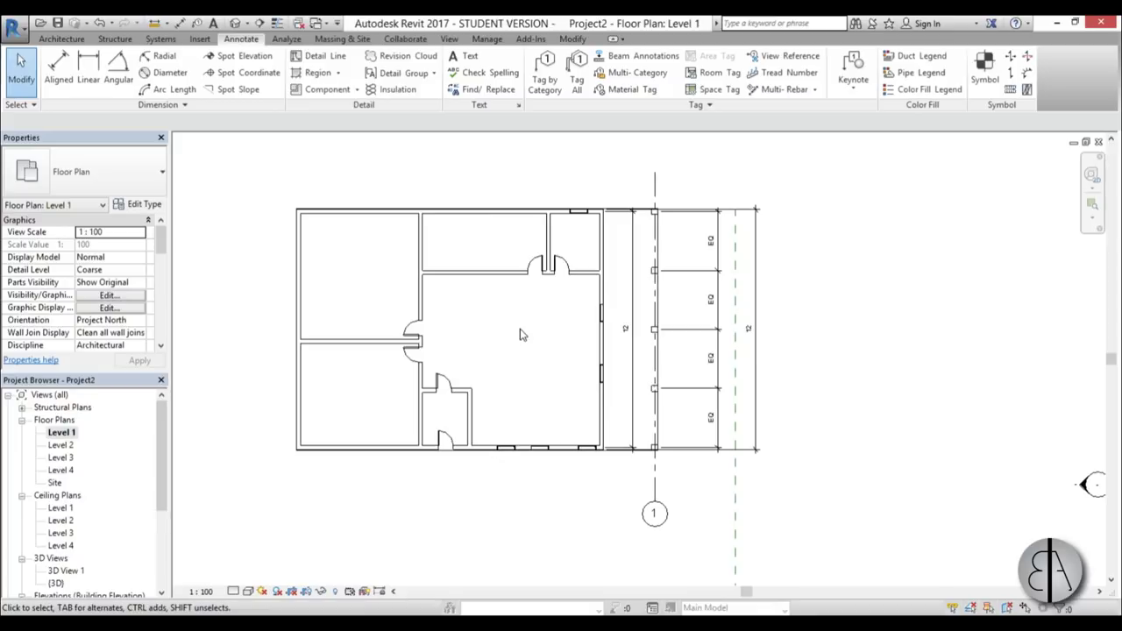
{"action": "middle_click_drag", "start_coordinate": [534, 343], "coordinate": [528, 343]}
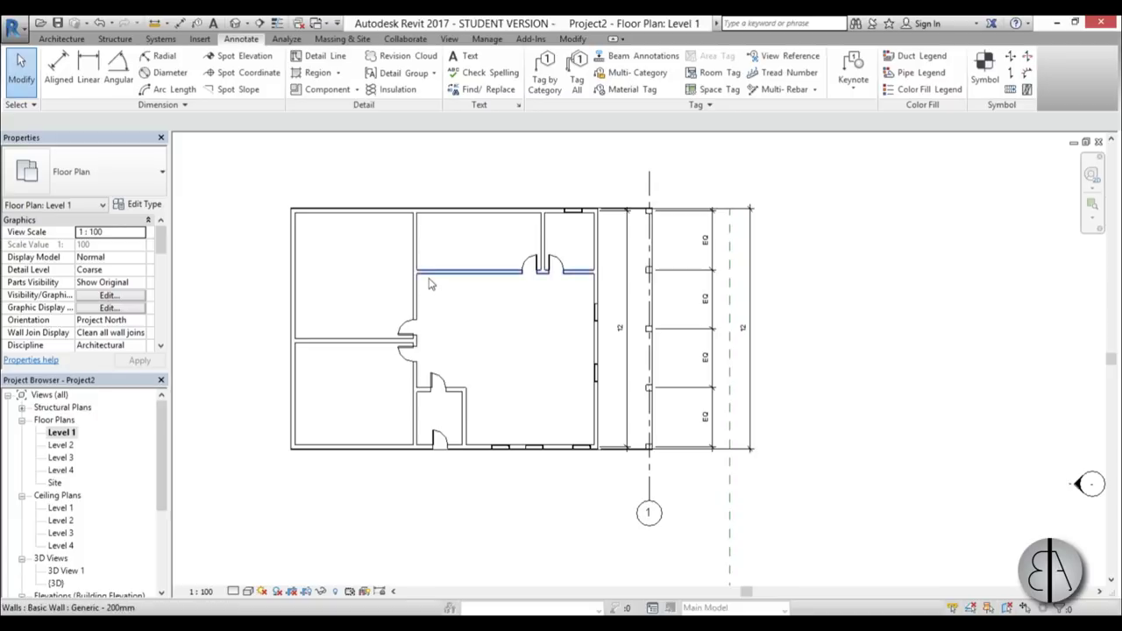
{"action": "key", "text": "c"}
{"action": "key", "text": "m"}
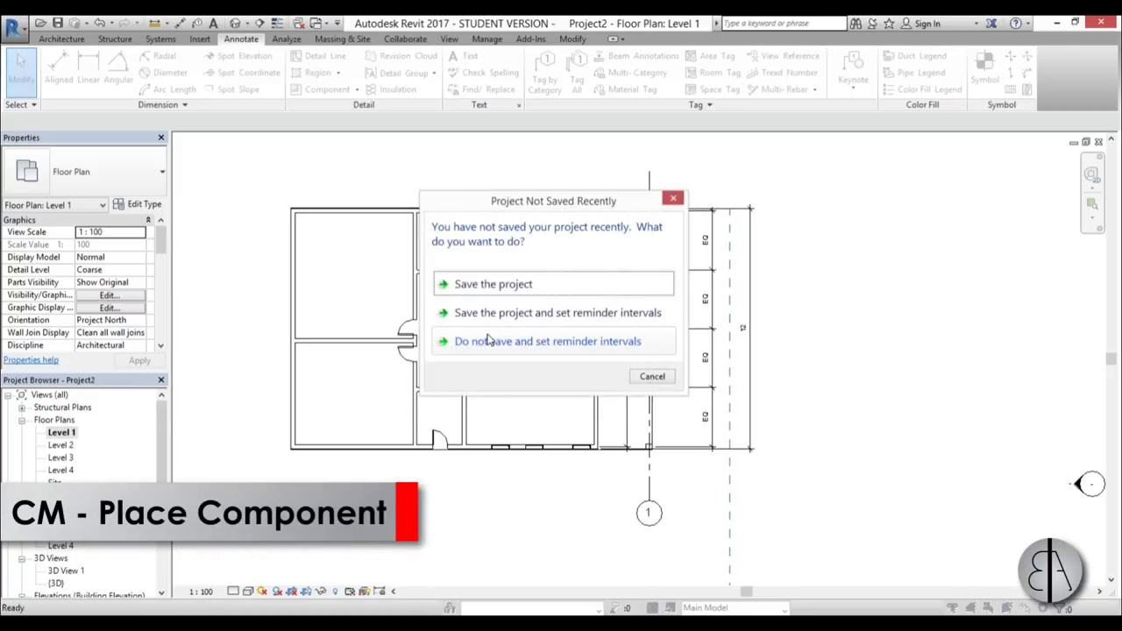
{"action": "left_click", "coordinate": [651, 377]}
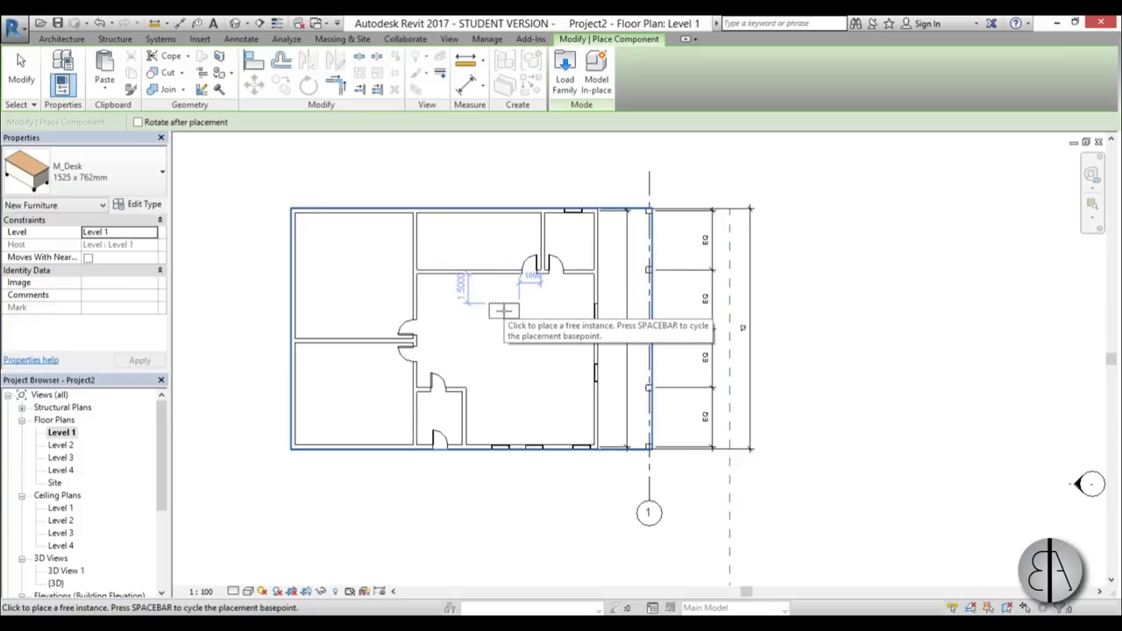
{"action": "left_click", "coordinate": [503, 311]}
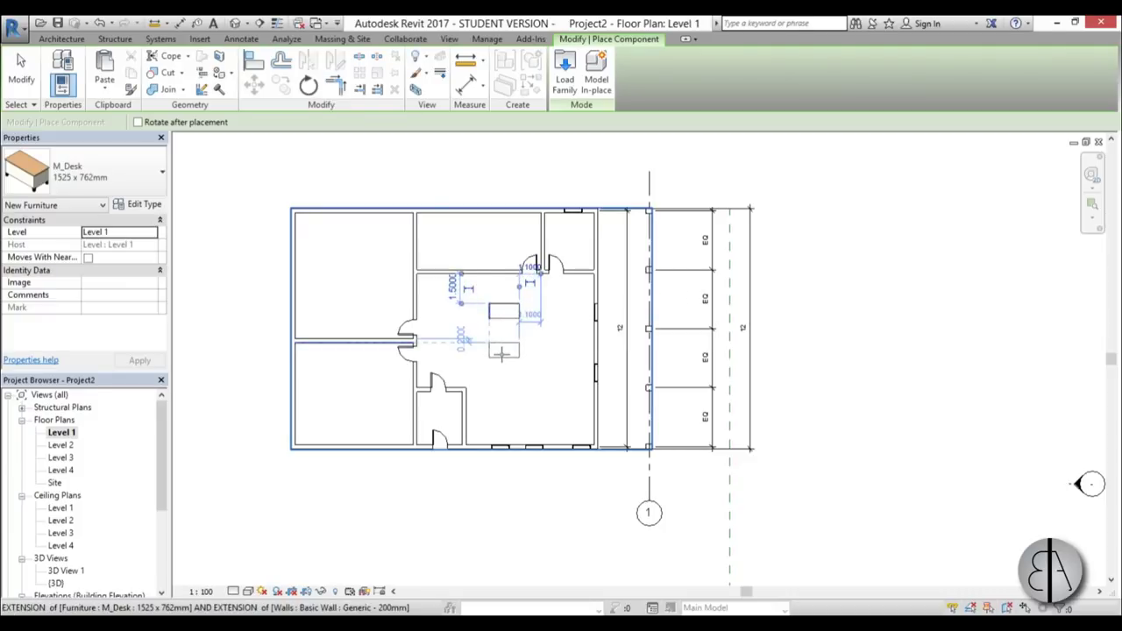
{"action": "key", "text": "Escape"}
Shift the desk left within the room, about 1.6 m below the upper wall
{"action": "scroll", "coordinate": [495, 323], "scroll_direction": "up", "scroll_amount": 3}
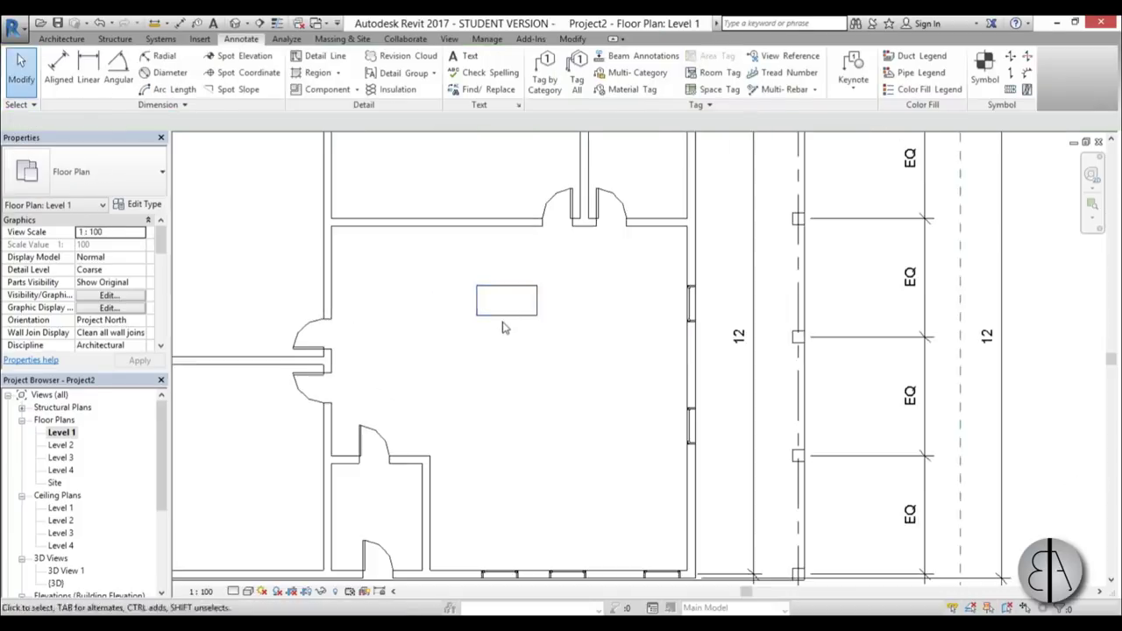
{"action": "left_click", "coordinate": [501, 309]}
{"action": "left_click_drag", "start_coordinate": [501, 309], "coordinate": [426, 317]}
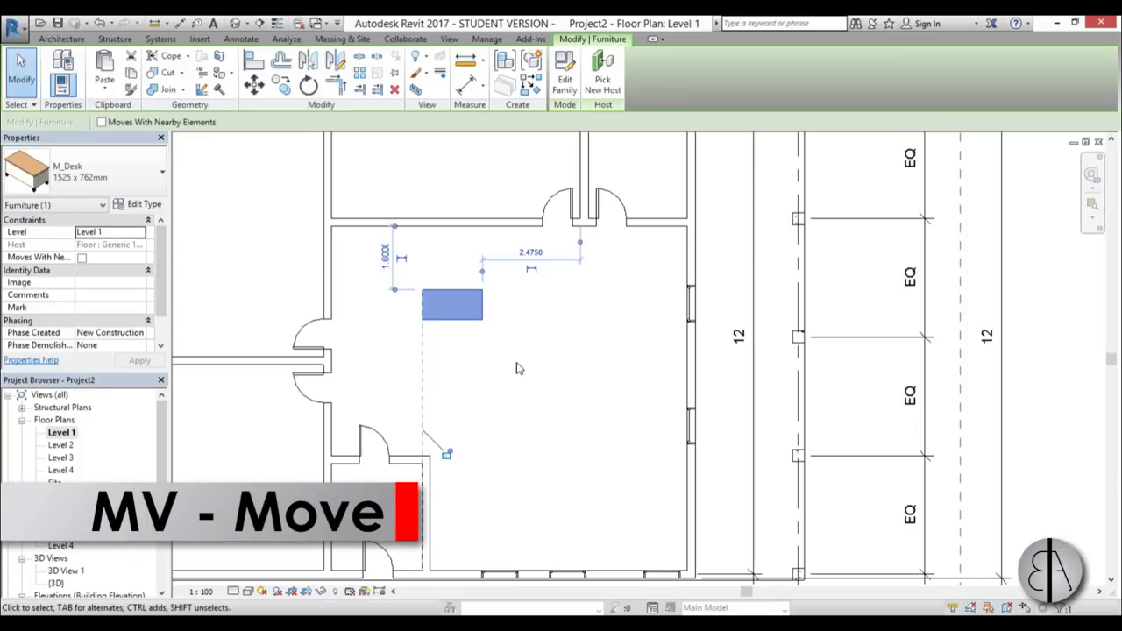
Move the desk by its upper-left corner to the wall endpoint beside the left door, and undo that move
{"action": "key", "text": "m"}
{"action": "key", "text": "v"}
{"action": "scroll", "coordinate": [433, 297], "scroll_direction": "up", "scroll_amount": 3}
{"action": "scroll", "coordinate": [433, 297], "scroll_direction": "up", "scroll_amount": 1}
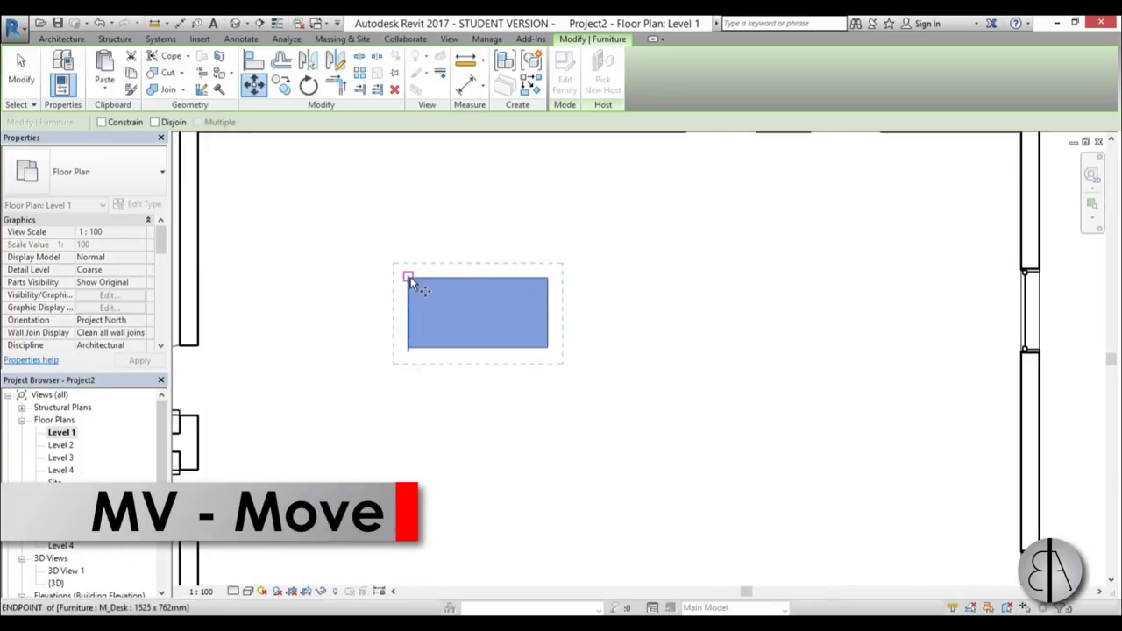
{"action": "left_click", "coordinate": [407, 278]}
{"action": "middle_click_drag", "start_coordinate": [300, 230], "coordinate": [370, 275]}
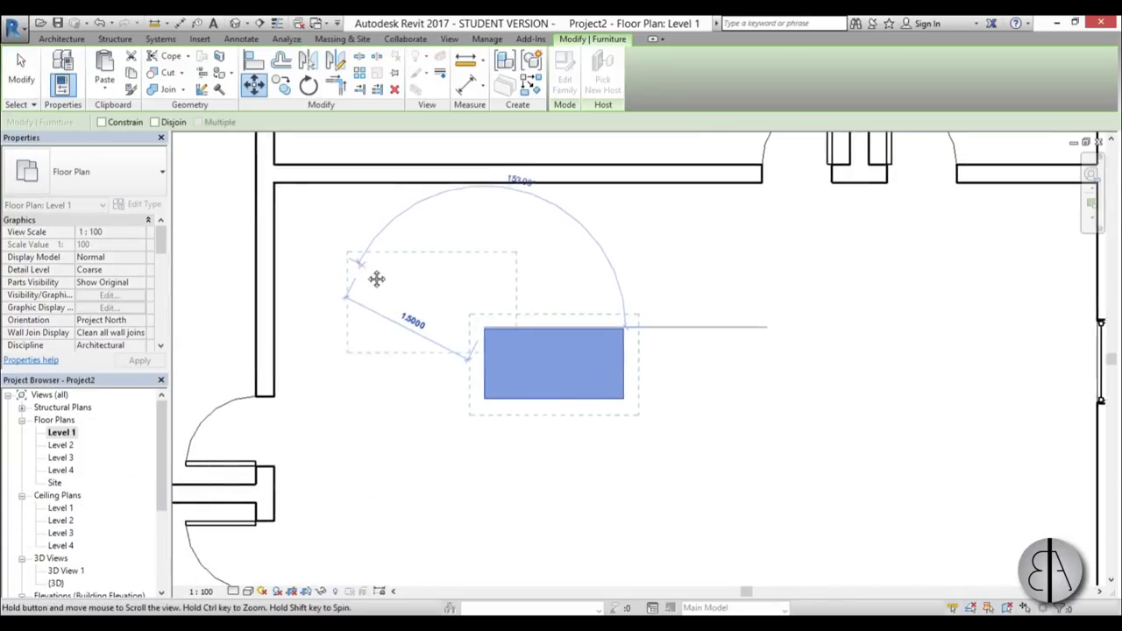
{"action": "scroll", "coordinate": [270, 396], "scroll_direction": "up", "scroll_amount": 2}
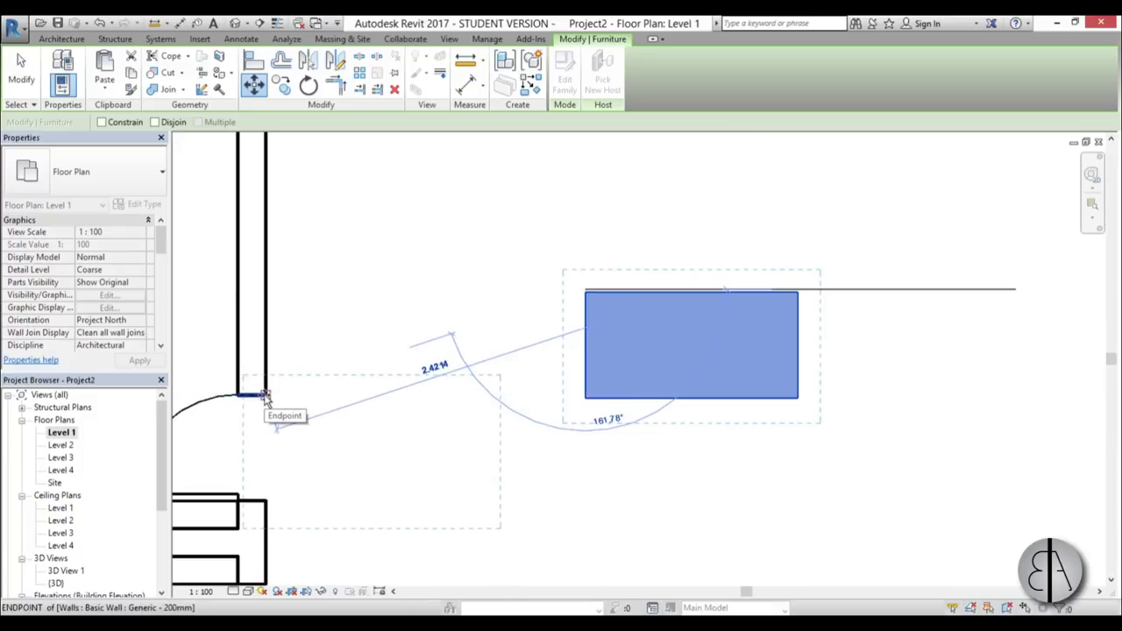
{"action": "left_click", "coordinate": [266, 396]}
{"action": "key", "text": "ctrl+z"}
Copy the desk to a spot lower right in the same room, near the windows of the right wall
{"action": "scroll", "coordinate": [439, 320], "scroll_direction": "down", "scroll_amount": 5}
{"action": "scroll", "coordinate": [526, 380], "scroll_direction": "up", "scroll_amount": 2}
{"action": "middle_click_drag", "start_coordinate": [526, 380], "coordinate": [479, 370]}
{"action": "left_click", "coordinate": [479, 370]}
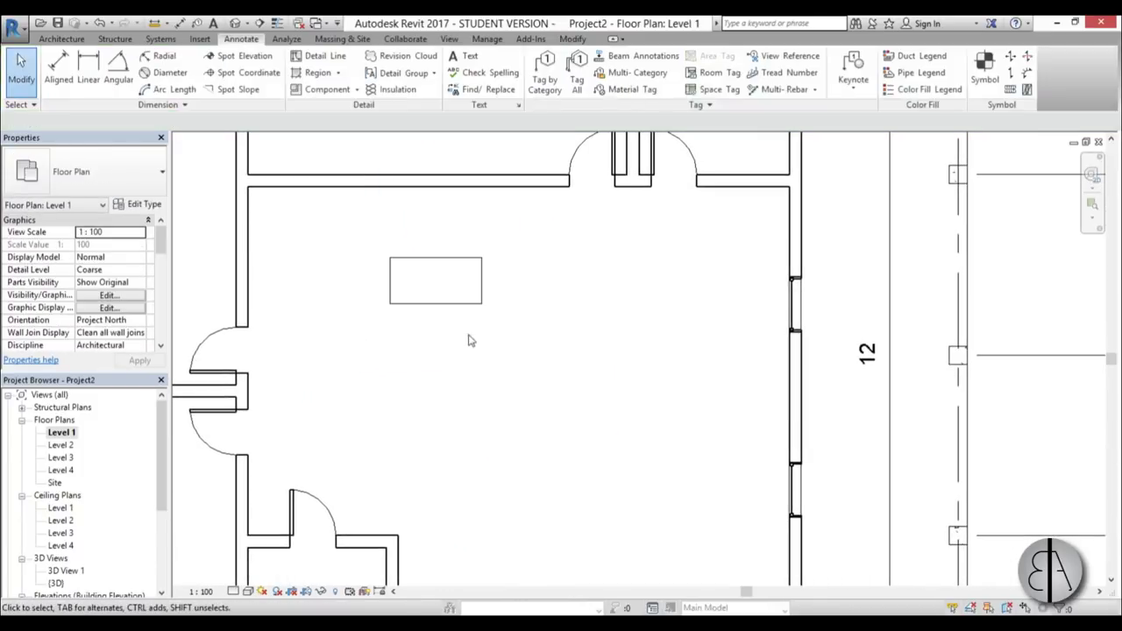
{"action": "left_click", "coordinate": [453, 303]}
{"action": "key", "text": "c"}
{"action": "key", "text": "o"}
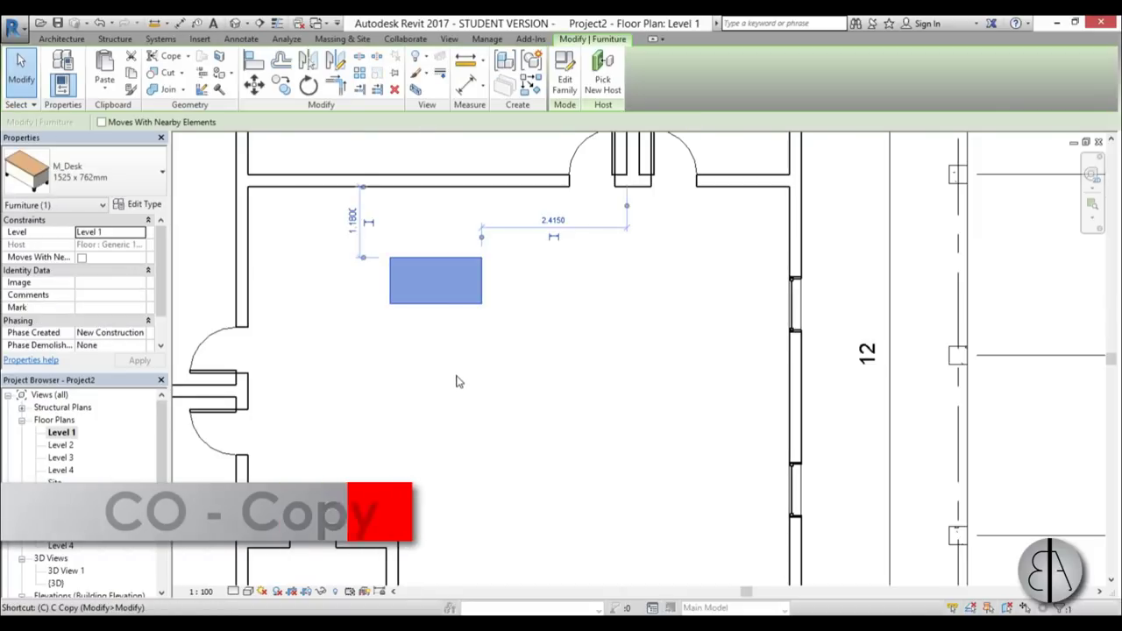
{"action": "left_click", "coordinate": [440, 292]}
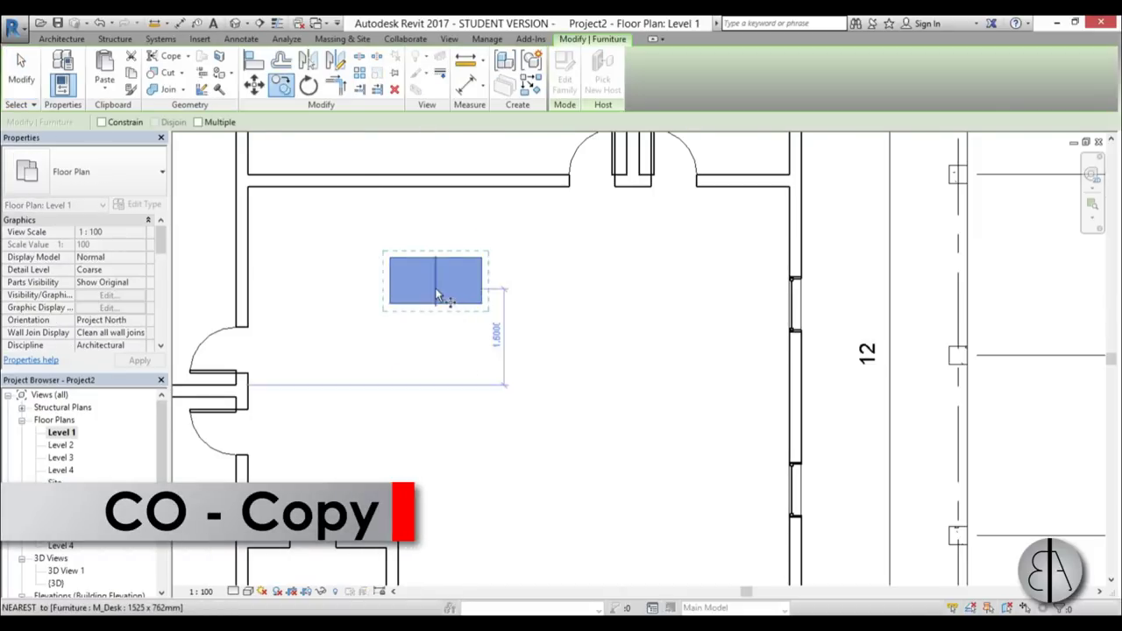
{"action": "left_click", "coordinate": [676, 384]}
{"action": "middle_click_drag", "start_coordinate": [581, 257], "coordinate": [442, 305]}
Rotate the copied desk by 90 degrees about its centre
{"action": "key", "text": "r"}
{"action": "key", "text": "o"}
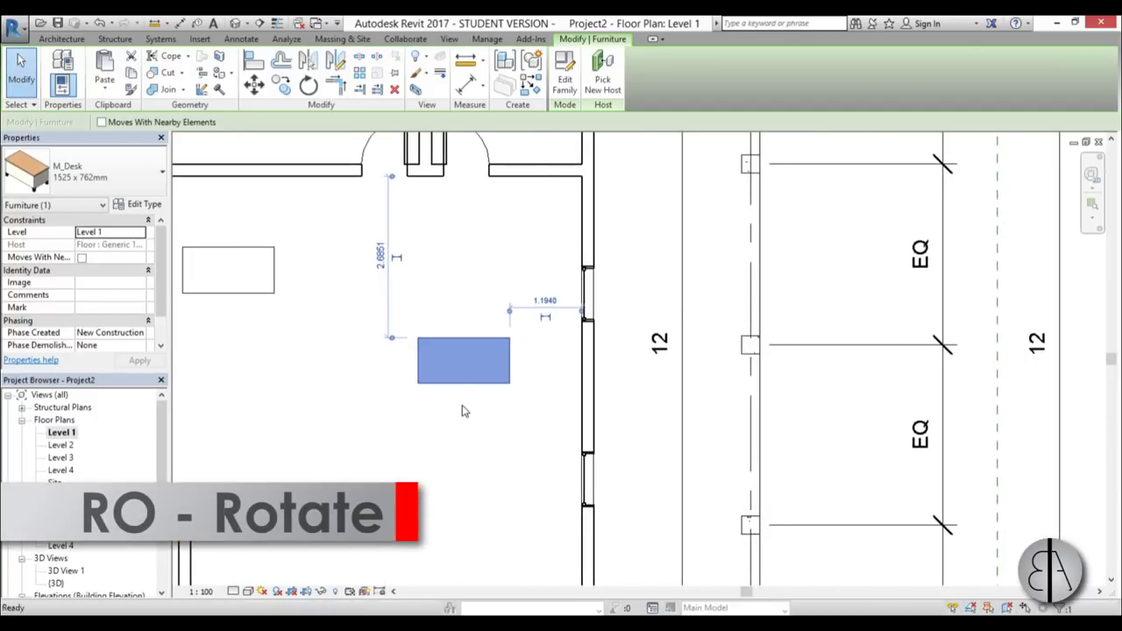
{"action": "left_click", "coordinate": [227, 122]}
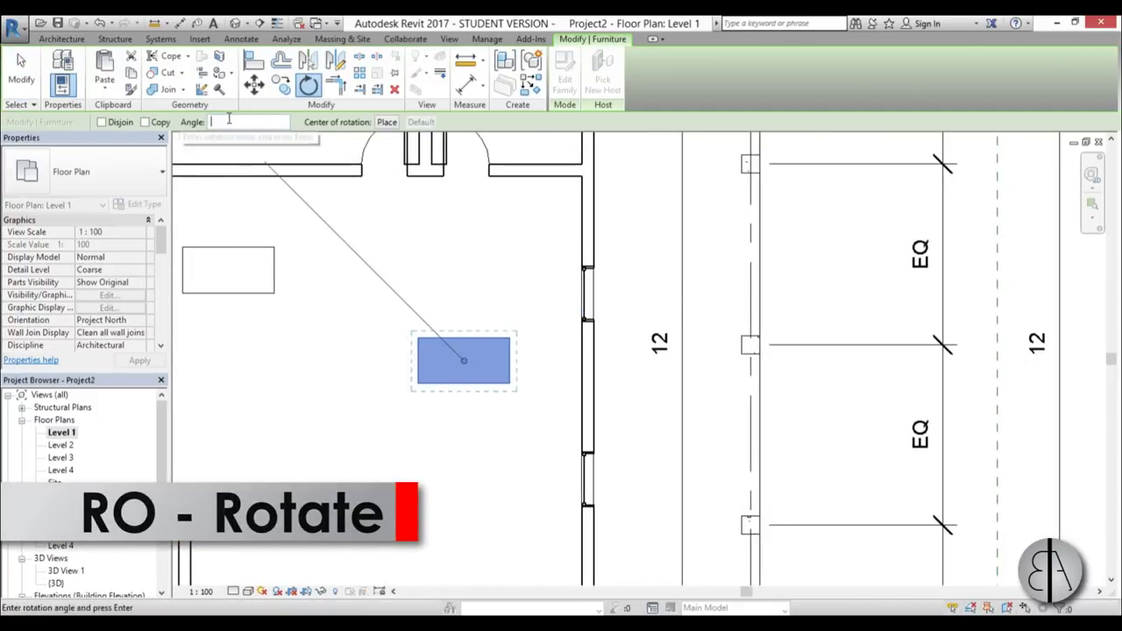
{"action": "type", "text": "90"}
{"action": "key", "text": "Return"}
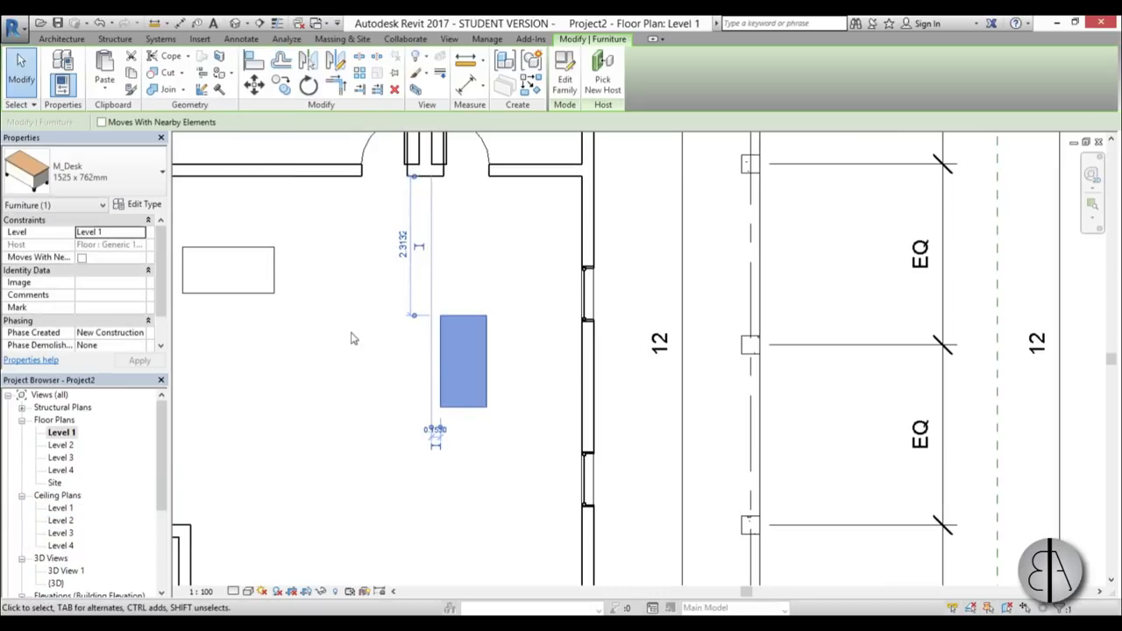
{"action": "middle_click_drag", "start_coordinate": [346, 320], "coordinate": [358, 325]}
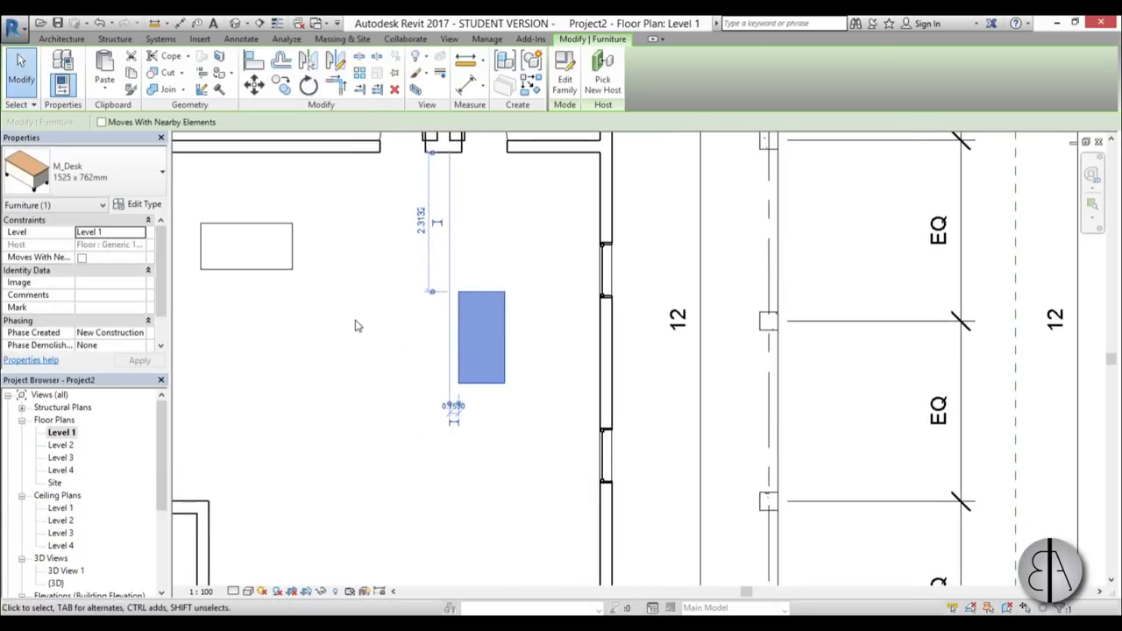
{"action": "left_click", "coordinate": [392, 346]}
{"action": "left_click", "coordinate": [464, 355]}
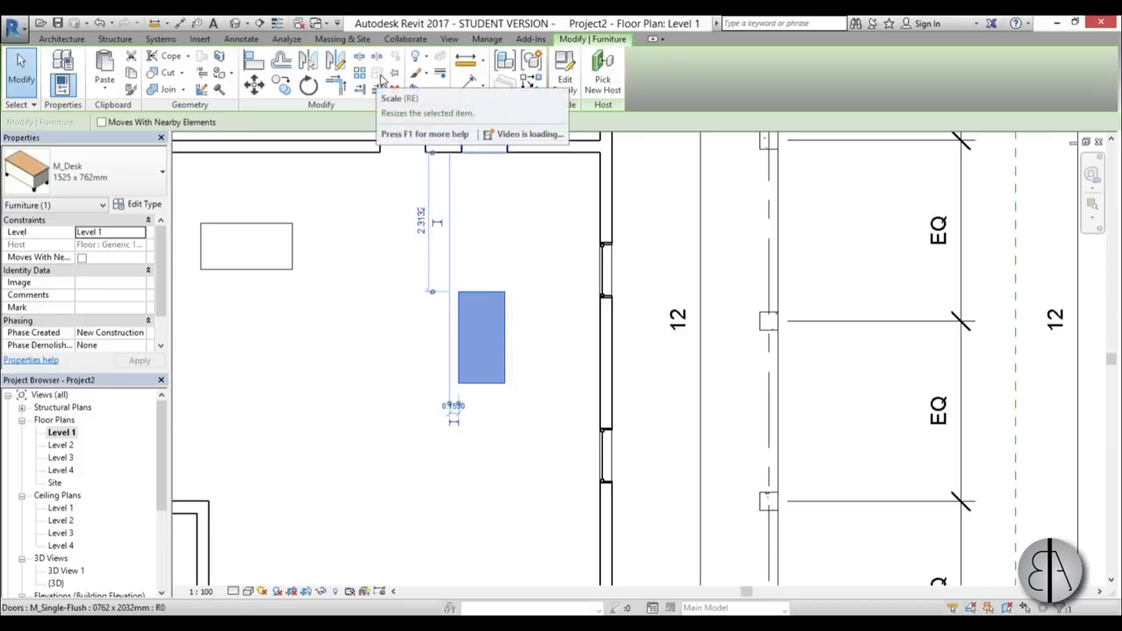
{"action": "left_click", "coordinate": [413, 300]}
{"action": "middle_click_drag", "start_coordinate": [412, 300], "coordinate": [430, 319]}
{"action": "scroll", "coordinate": [438, 307], "scroll_direction": "down", "scroll_amount": 2}
{"action": "scroll", "coordinate": [448, 294], "scroll_direction": "up", "scroll_amount": 1}
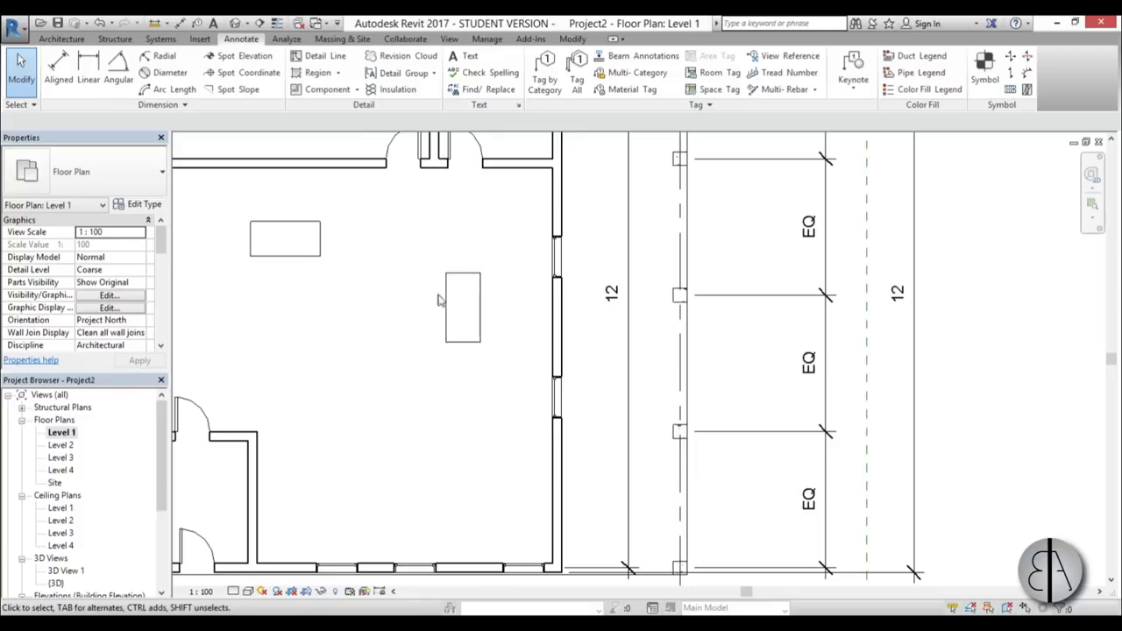
Draw a rectangle of Thin Lines detail lines about 1.4 m wide in the open floor area below the two desks
{"action": "scroll", "coordinate": [426, 295], "scroll_direction": "down", "scroll_amount": 2}
{"action": "middle_click_drag", "start_coordinate": [426, 296], "coordinate": [463, 310]}
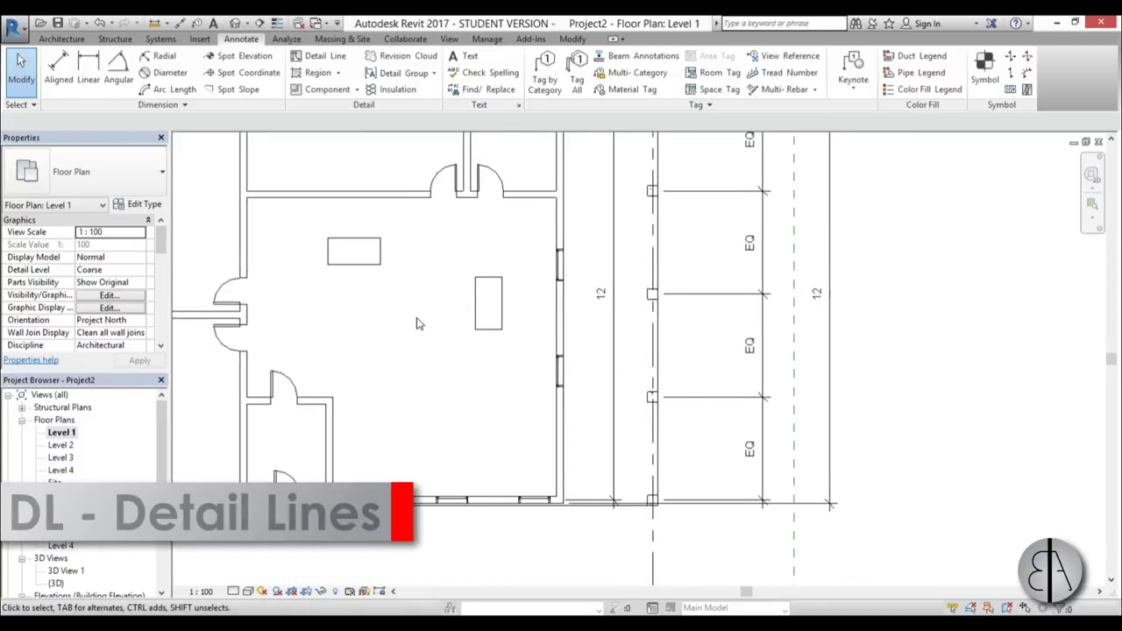
{"action": "key", "text": "d"}
{"action": "key", "text": "l"}
{"action": "key", "text": "Escape"}
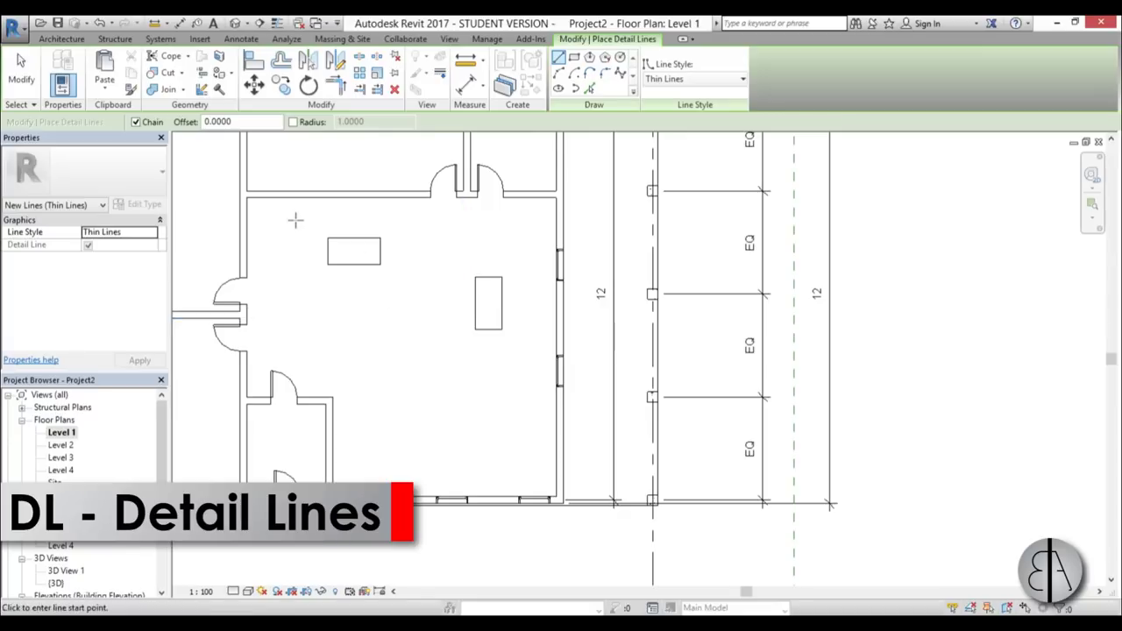
{"action": "left_click", "coordinate": [573, 57]}
{"action": "left_click", "coordinate": [375, 359]}
{"action": "left_click", "coordinate": [425, 415]}
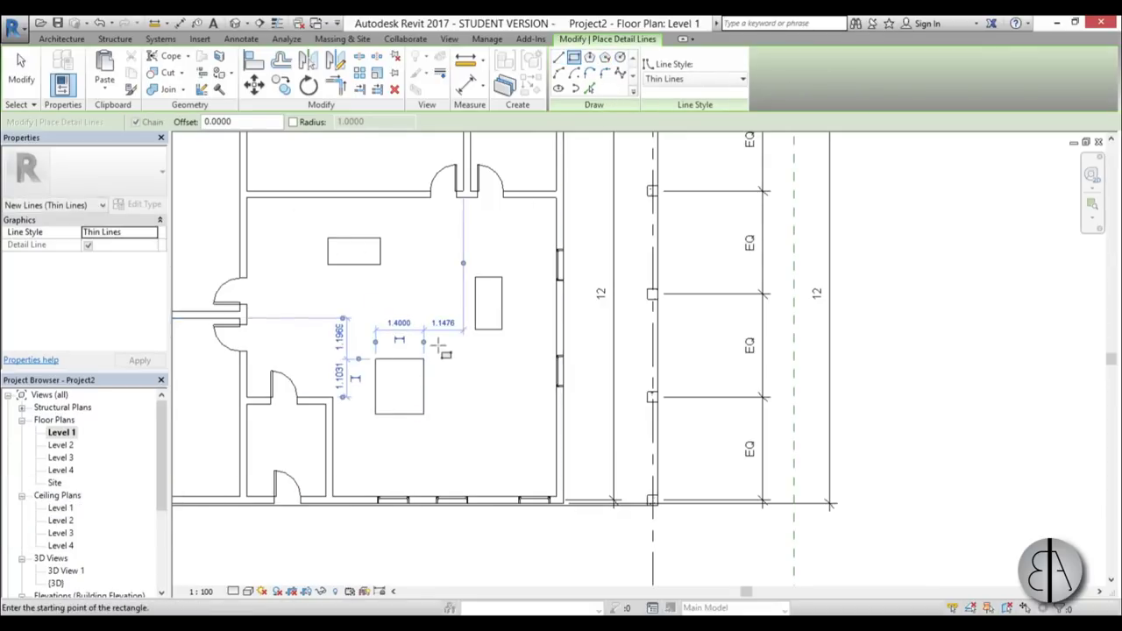
{"action": "key", "text": "Escape"}
{"action": "key", "text": "Escape"}
Scale up the detail-line rectangle graphically, using an origin near its centre
{"action": "scroll", "coordinate": [380, 390], "scroll_direction": "up", "scroll_amount": 2}
{"action": "left_click_drag", "start_coordinate": [361, 344], "coordinate": [469, 465]}
{"action": "key", "text": "r"}
{"action": "key", "text": "e"}
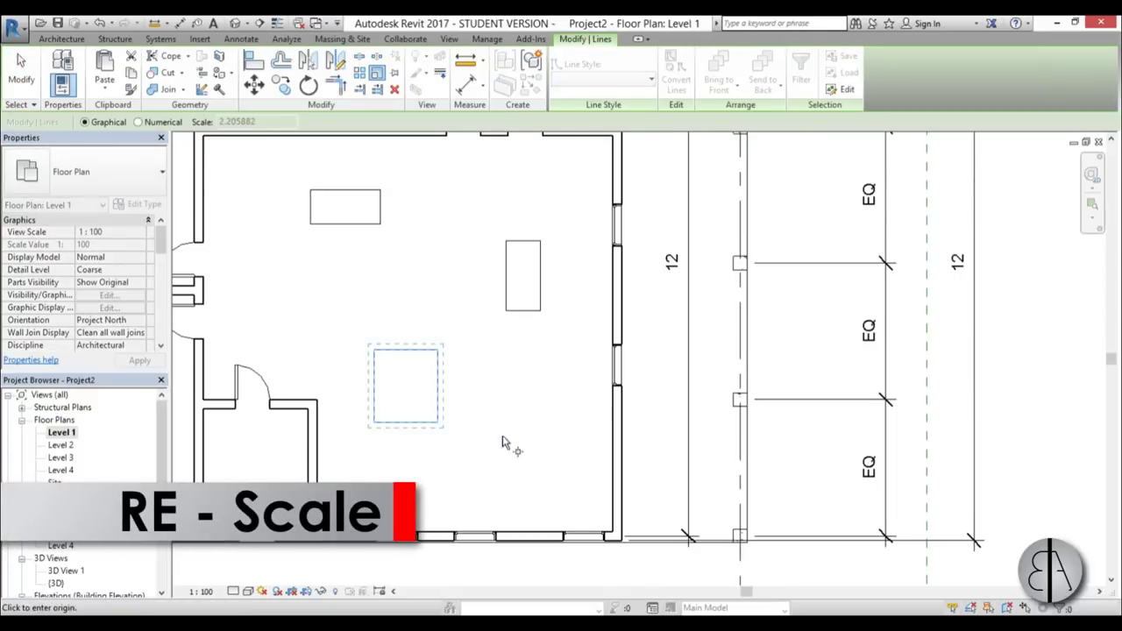
{"action": "left_click", "coordinate": [410, 381]}
{"action": "left_click", "coordinate": [451, 371]}
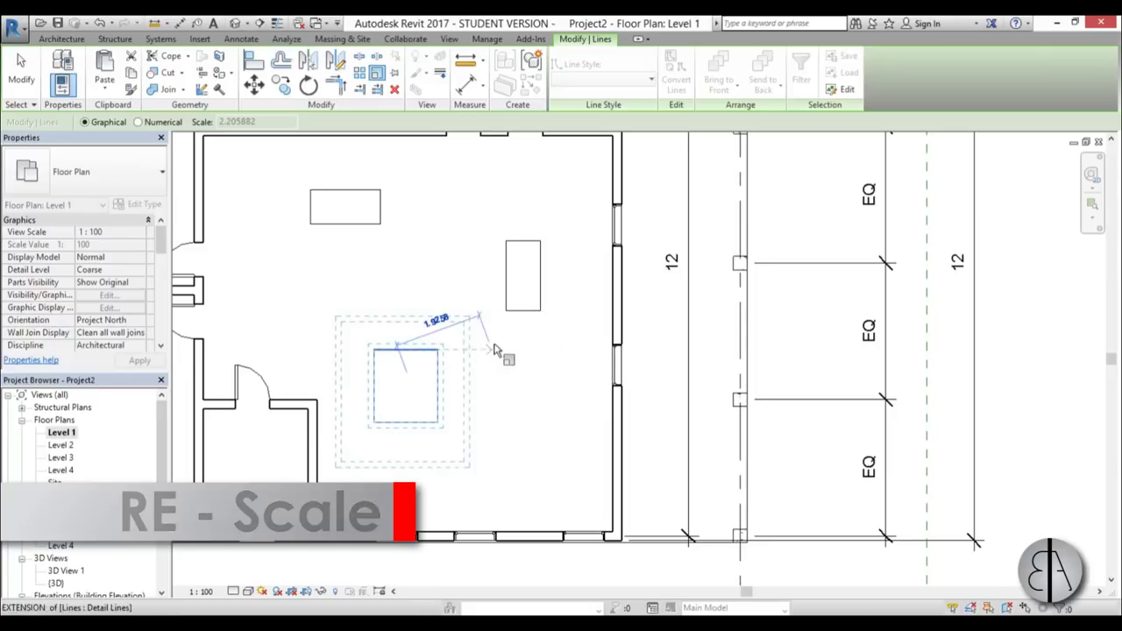
{"action": "left_click", "coordinate": [516, 347]}
{"action": "middle_click_drag", "start_coordinate": [404, 323], "coordinate": [425, 317]}
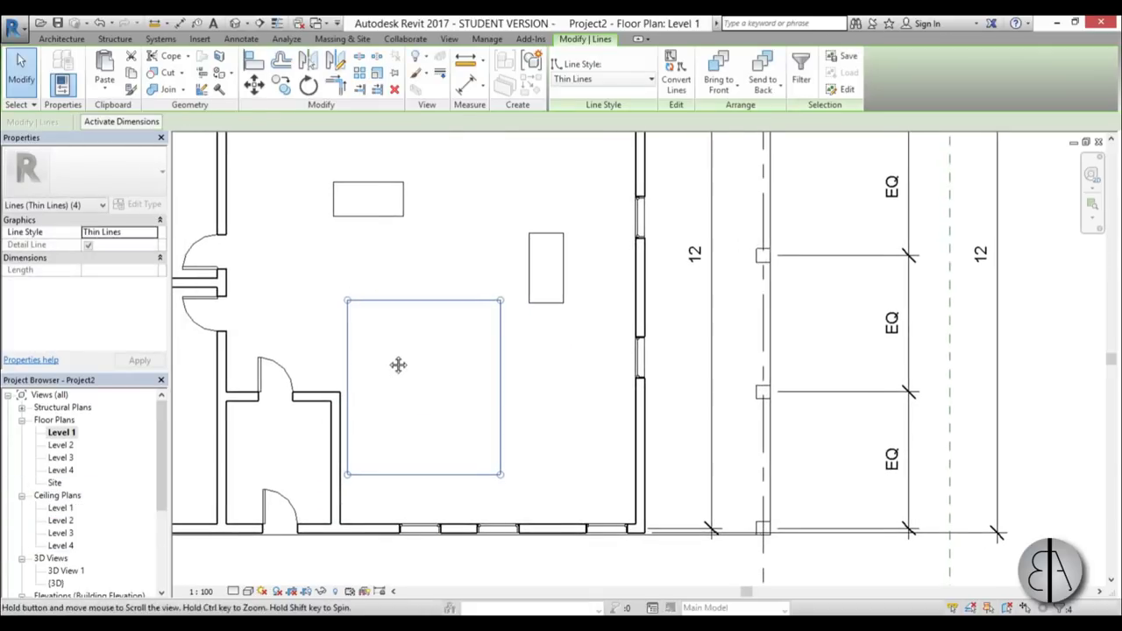
Shift the enlarged detail-line rectangle slightly down to the right and delete it
{"action": "left_click_drag", "start_coordinate": [406, 301], "coordinate": [452, 315]}
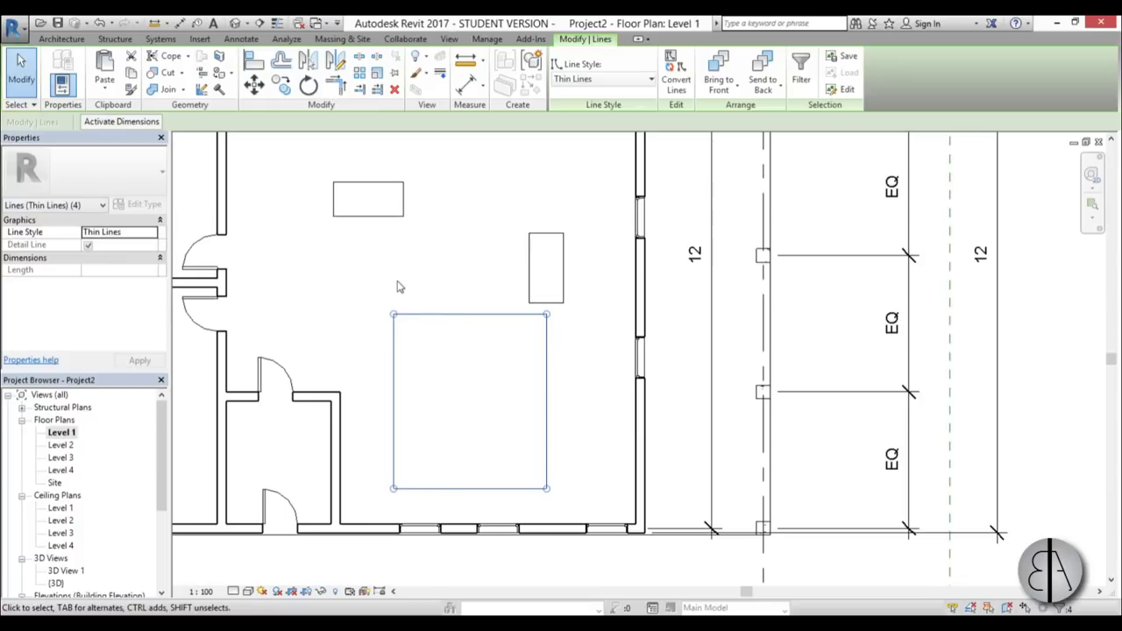
{"action": "key", "text": "Delete"}
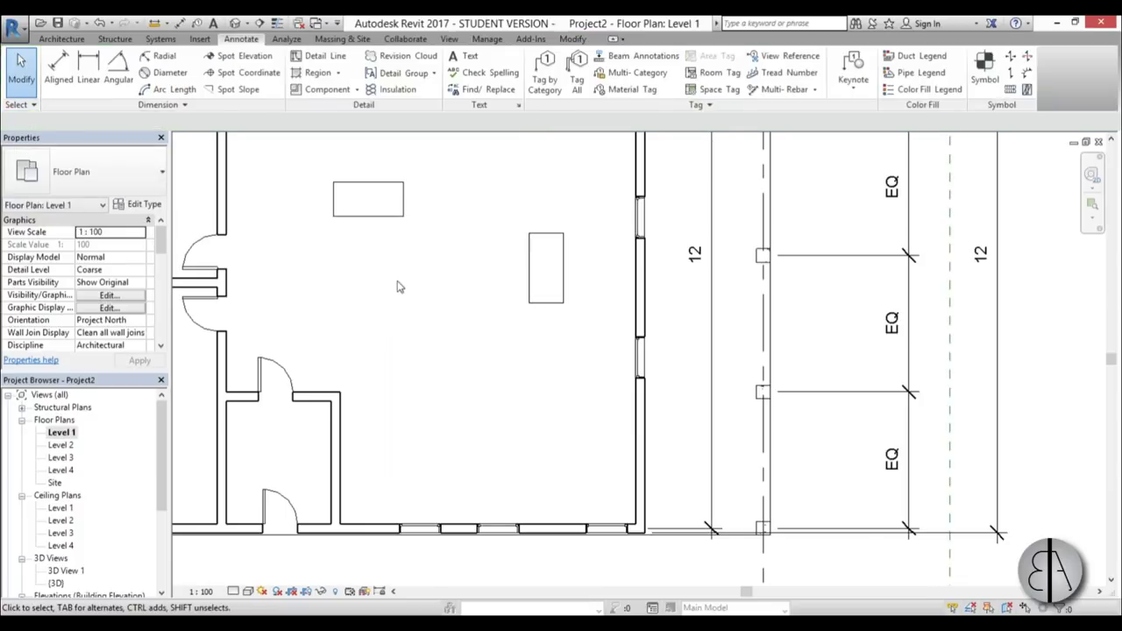
Array the rotated desk linearly across the room as a grouped row of 5, with the Last placement option
{"action": "scroll", "coordinate": [397, 287], "scroll_direction": "down", "scroll_amount": 2}
{"action": "scroll", "coordinate": [523, 304], "scroll_direction": "up", "scroll_amount": 2}
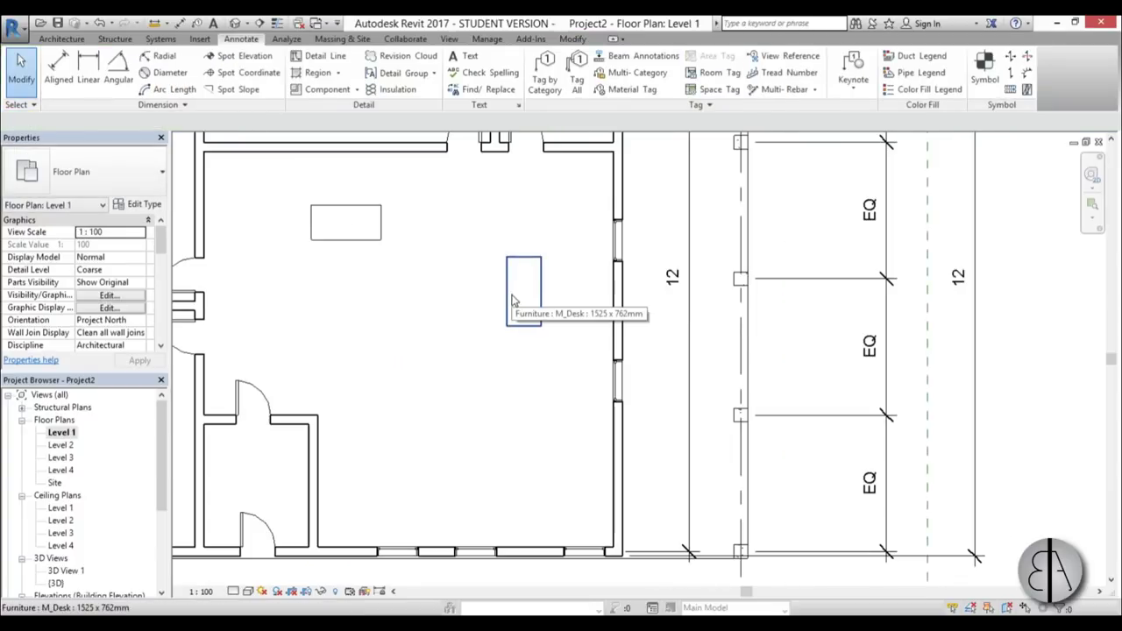
{"action": "left_click", "coordinate": [513, 300]}
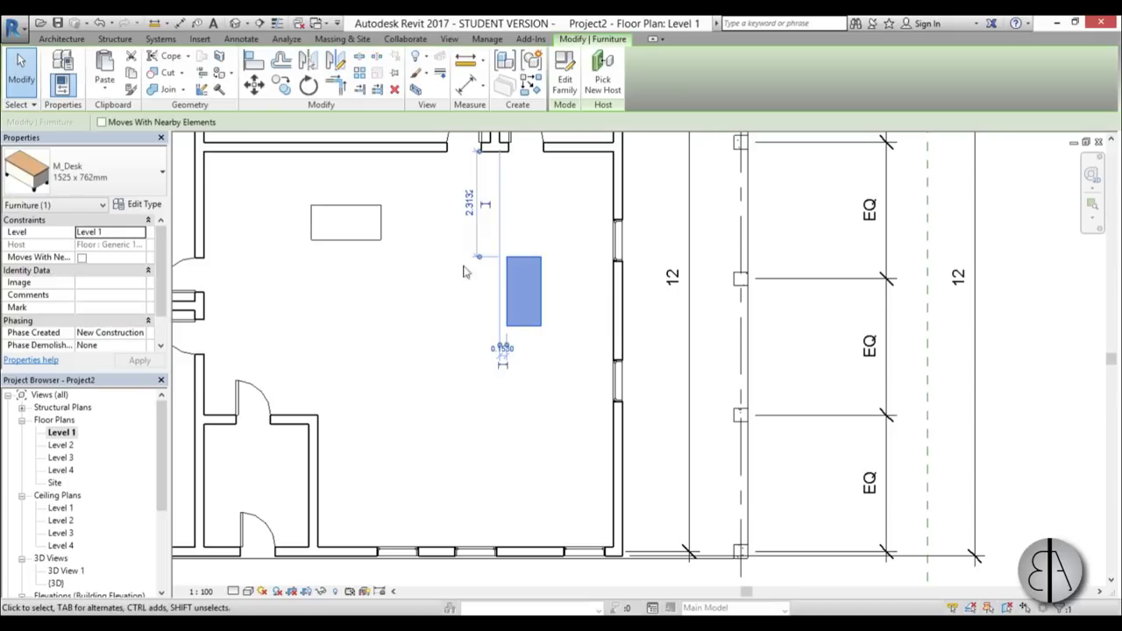
{"action": "mouse_move", "coordinate": [436, 280]}
{"action": "middle_mouse_down"}
{"action": "mouse_move", "coordinate": [436, 298]}
{"action": "mouse_move", "coordinate": [443, 281]}
{"action": "middle_mouse_up"}
{"action": "key", "text": "a"}
{"action": "key", "text": "r"}
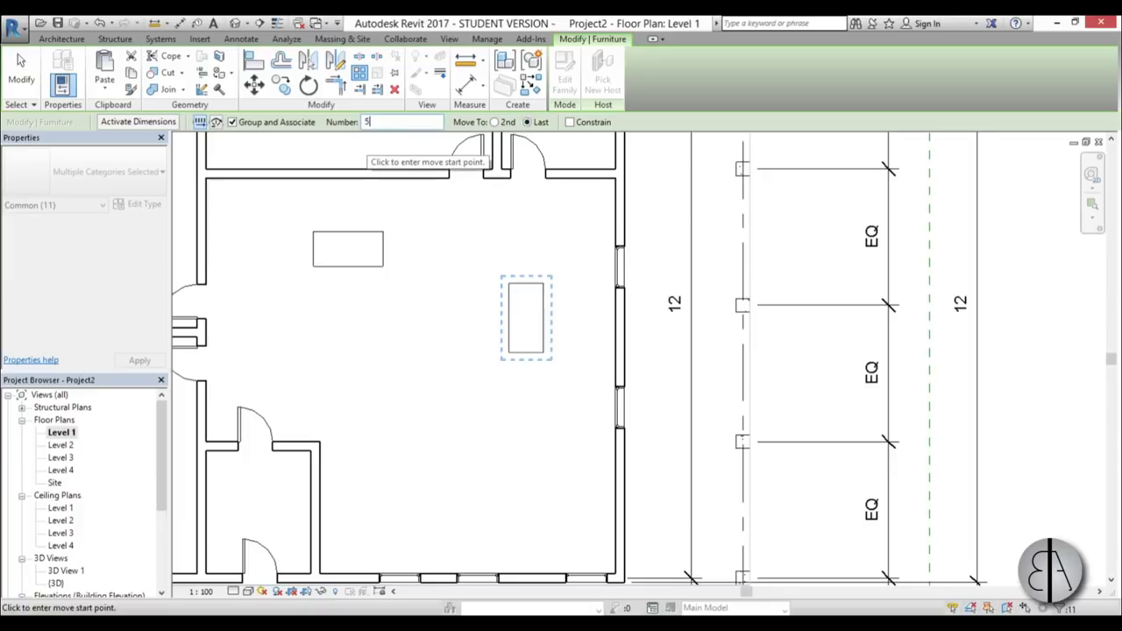
{"action": "left_click", "coordinate": [515, 316]}
{"action": "scroll", "coordinate": [394, 328], "scroll_direction": "down", "scroll_amount": 2}
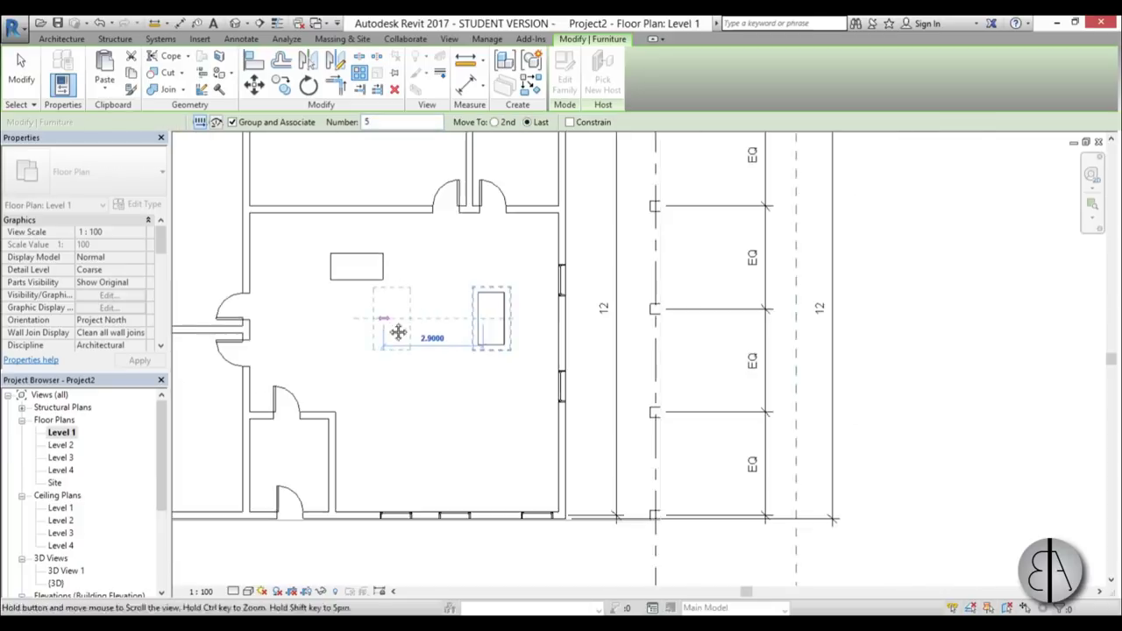
{"action": "middle_click_drag", "start_coordinate": [394, 327], "coordinate": [504, 338]}
{"action": "left_click", "coordinate": [468, 339]}
{"action": "scroll", "coordinate": [604, 334], "scroll_direction": "up", "scroll_amount": 3}
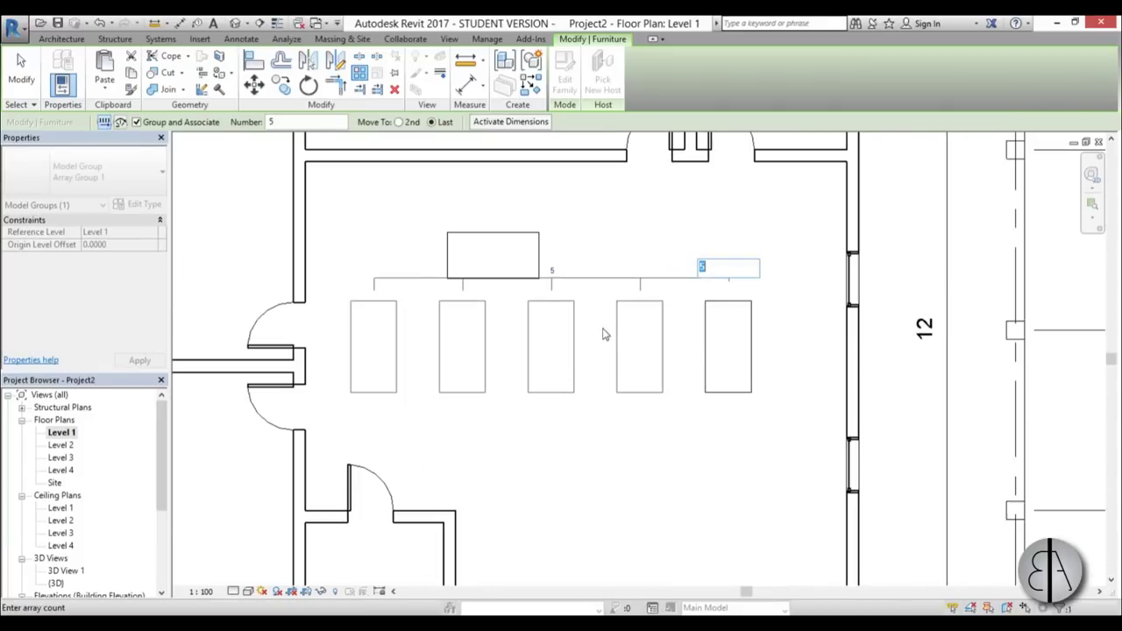
{"action": "key", "text": "Return"}
Move the array's rightmost desk down so the row runs diagonally, and set the array count to 4
{"action": "left_click_drag", "start_coordinate": [733, 397], "coordinate": [728, 515]}
{"action": "scroll", "coordinate": [609, 296], "scroll_direction": "down", "scroll_amount": 2}
{"action": "scroll", "coordinate": [578, 281], "scroll_direction": "up", "scroll_amount": 1}
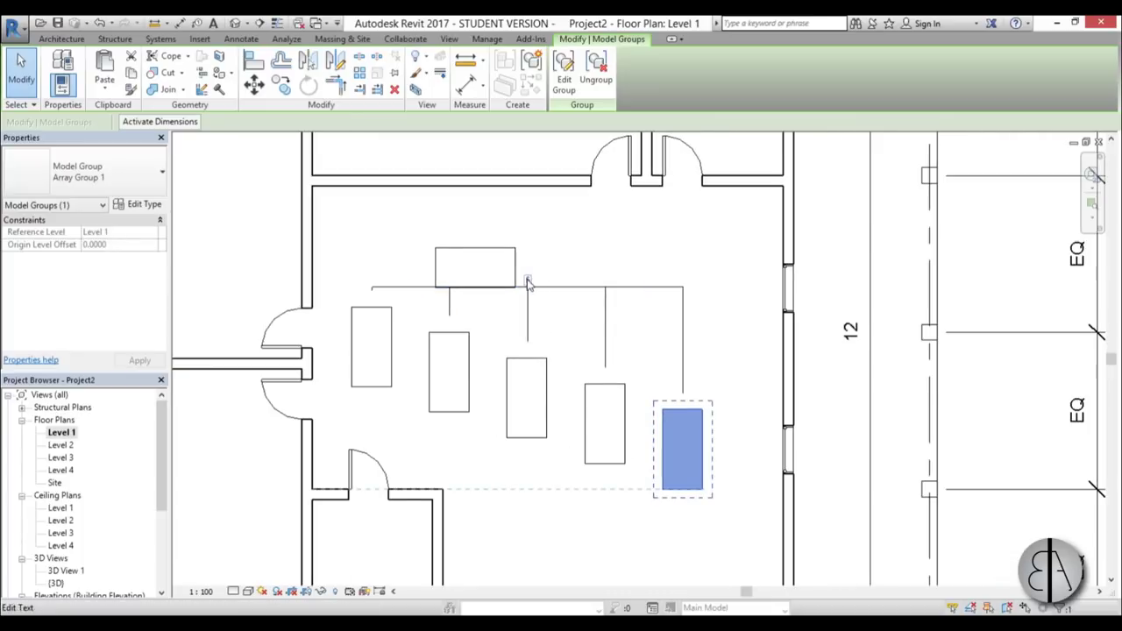
{"action": "left_click", "coordinate": [502, 275]}
{"action": "type", "text": "4"}
{"action": "key", "text": "Return"}
{"action": "left_click", "coordinate": [676, 263]}
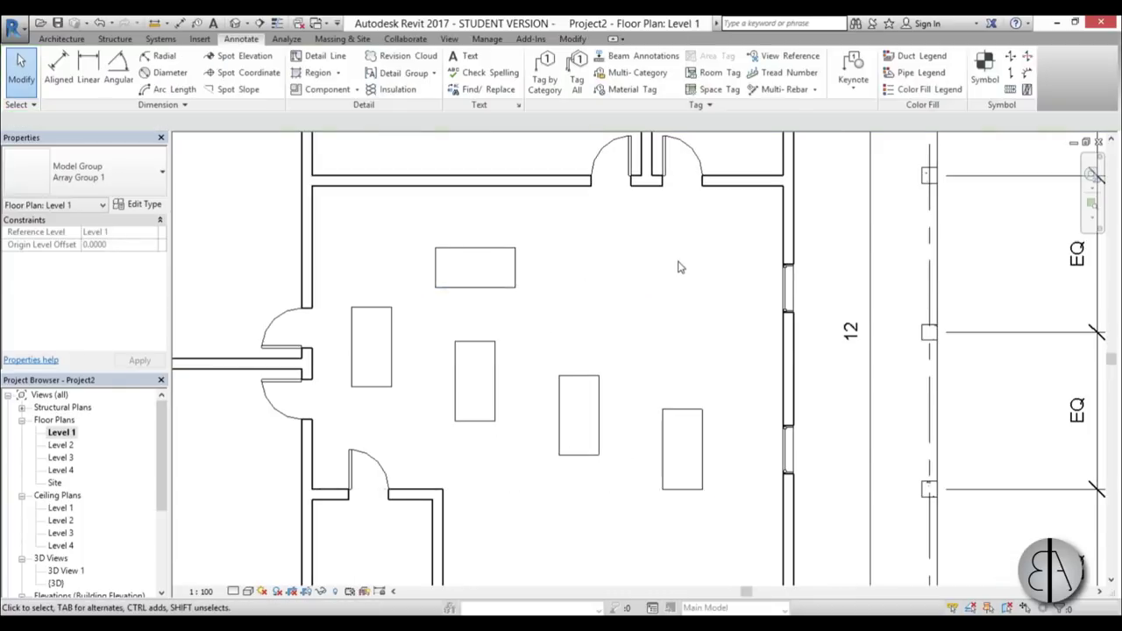
{"action": "scroll", "coordinate": [514, 318], "scroll_direction": "down", "scroll_amount": 2}
{"action": "scroll", "coordinate": [628, 414], "scroll_direction": "up", "scroll_amount": 1}
{"action": "scroll", "coordinate": [556, 353], "scroll_direction": "up", "scroll_amount": 1}
{"action": "left_click", "coordinate": [557, 374]}
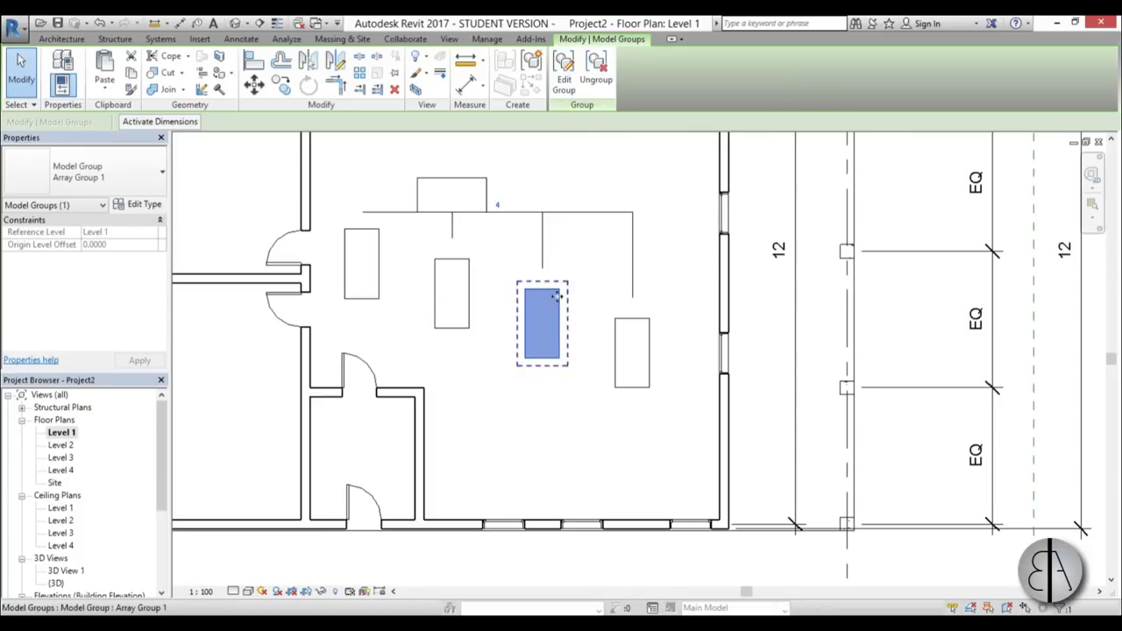
{"action": "left_click", "coordinate": [612, 256]}
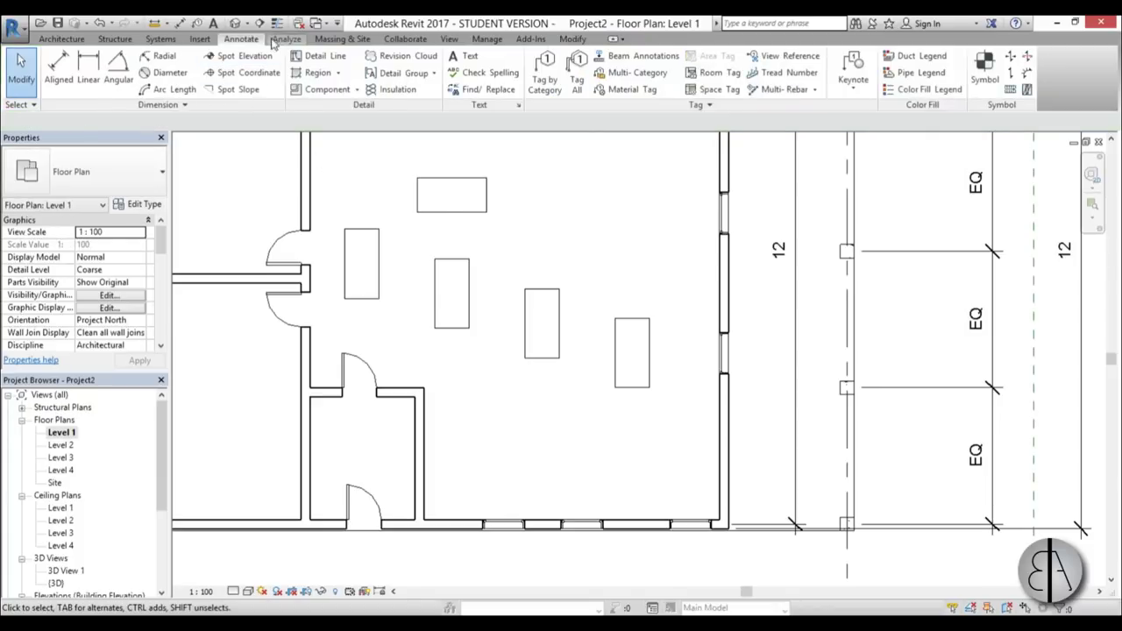
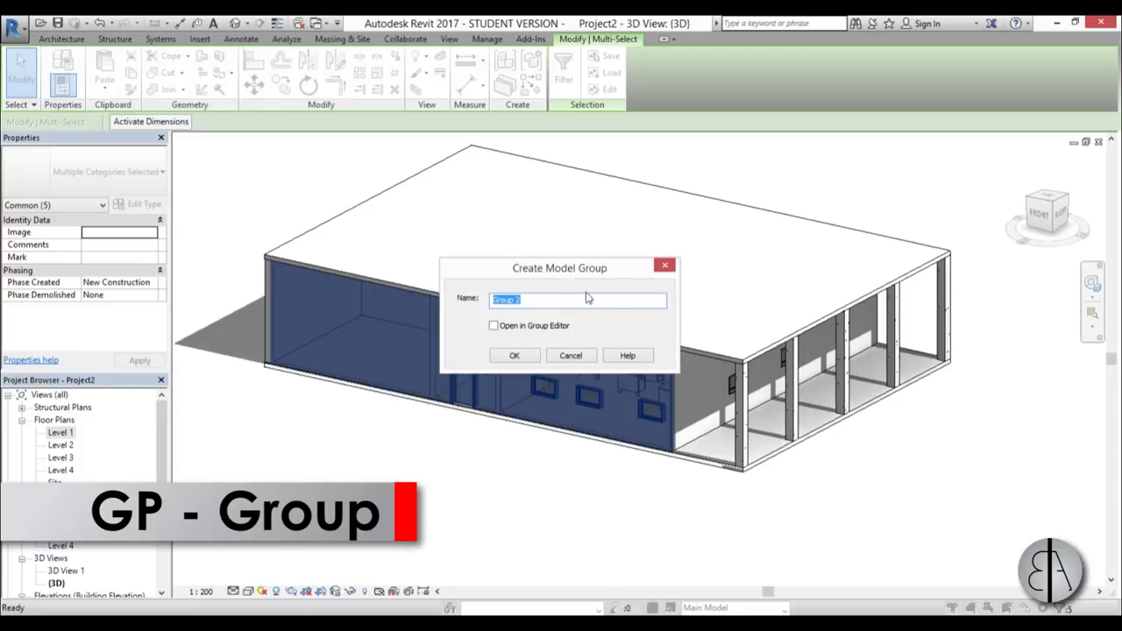
Create a model group named Group 2 from the selected front wall with its door and windows
{"action": "left_click_drag", "start_coordinate": [547, 276], "coordinate": [526, 270]}
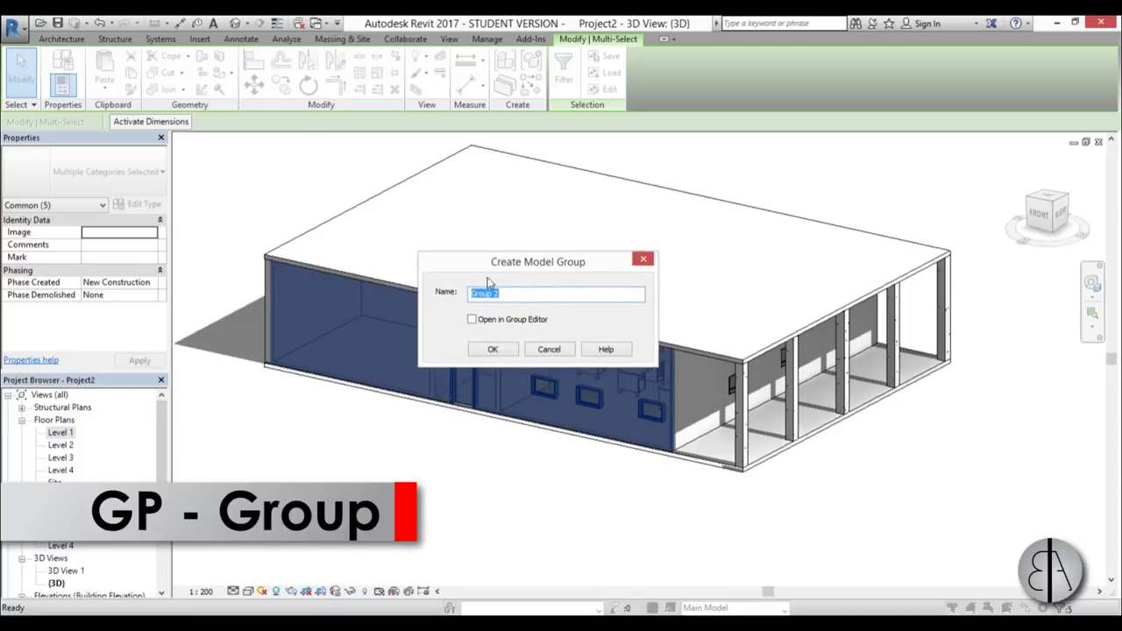
{"action": "left_click", "coordinate": [492, 349]}
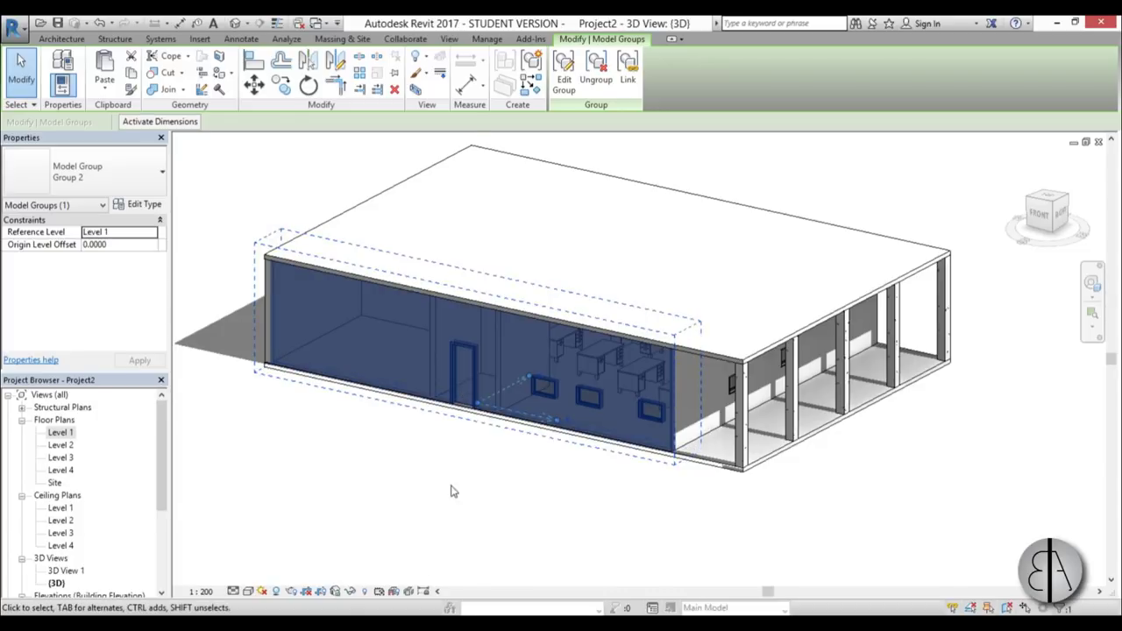
Start converting the front wall group to a link, replacing it with a new project file located on the Desktop
{"action": "middle_click_drag", "start_coordinate": [451, 492], "coordinate": [485, 463]}
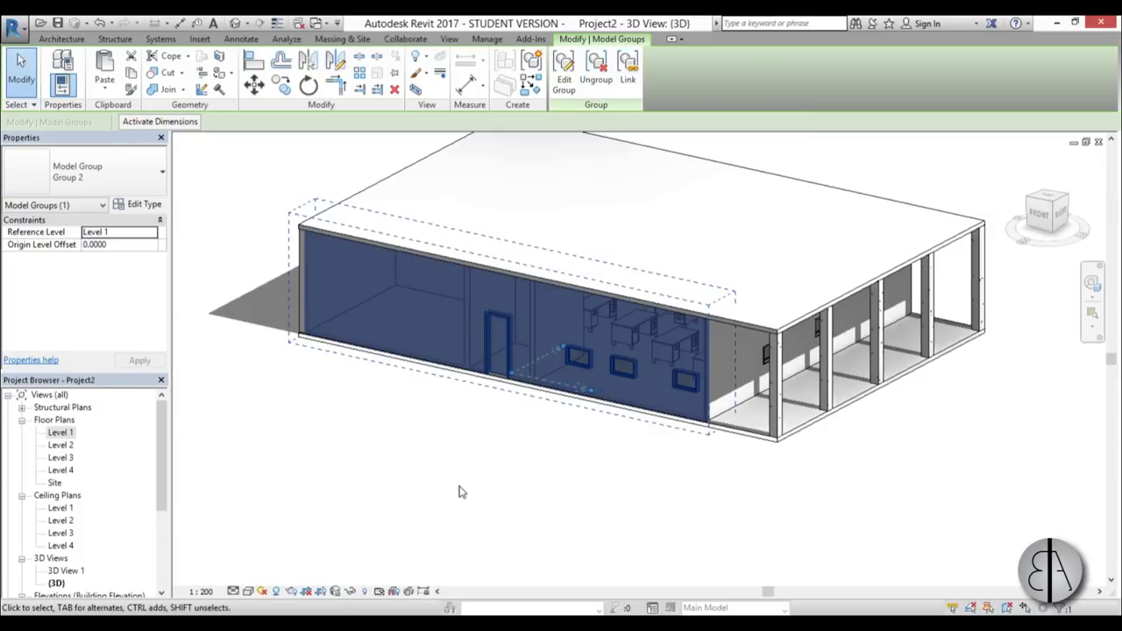
{"action": "key", "text": "l"}
{"action": "key", "text": "g"}
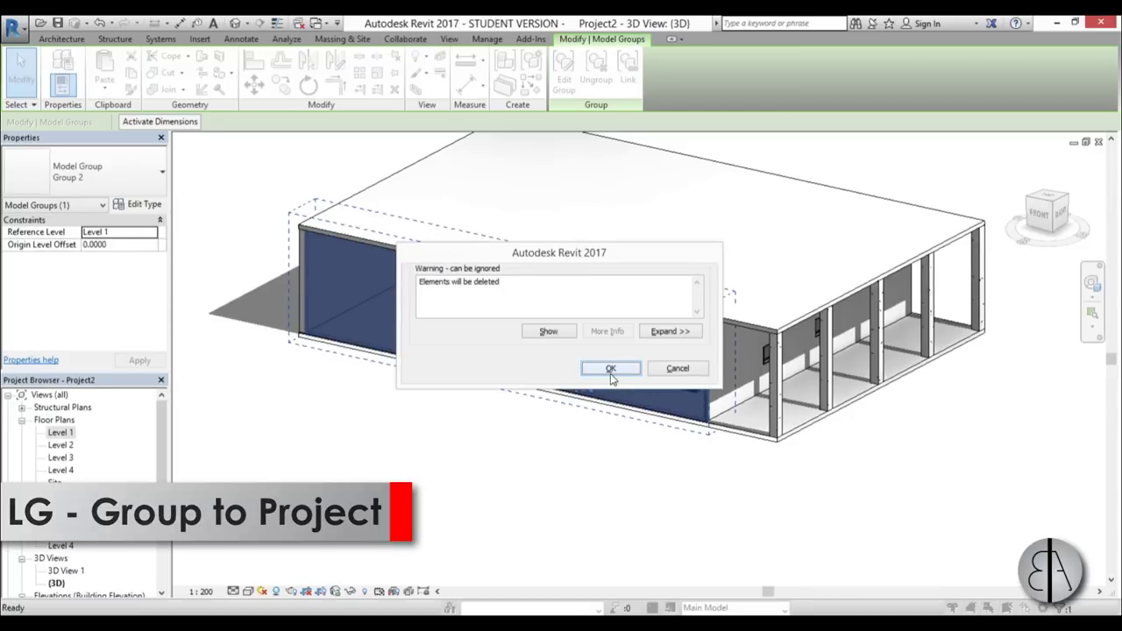
{"action": "left_click", "coordinate": [611, 369]}
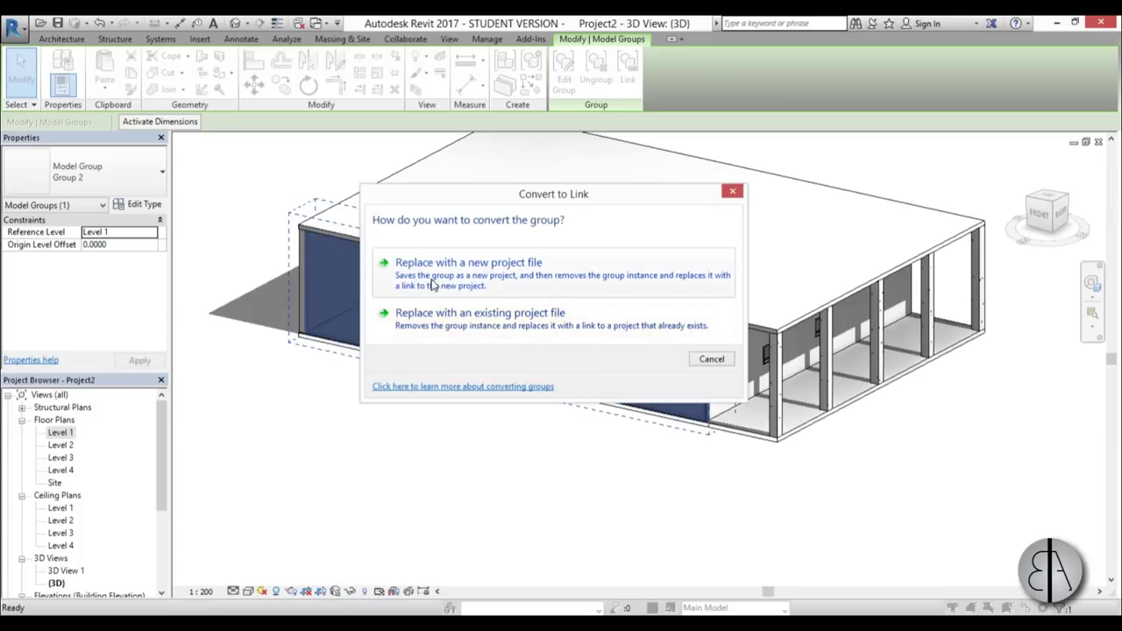
{"action": "left_click", "coordinate": [432, 285]}
{"action": "left_click", "coordinate": [441, 427]}
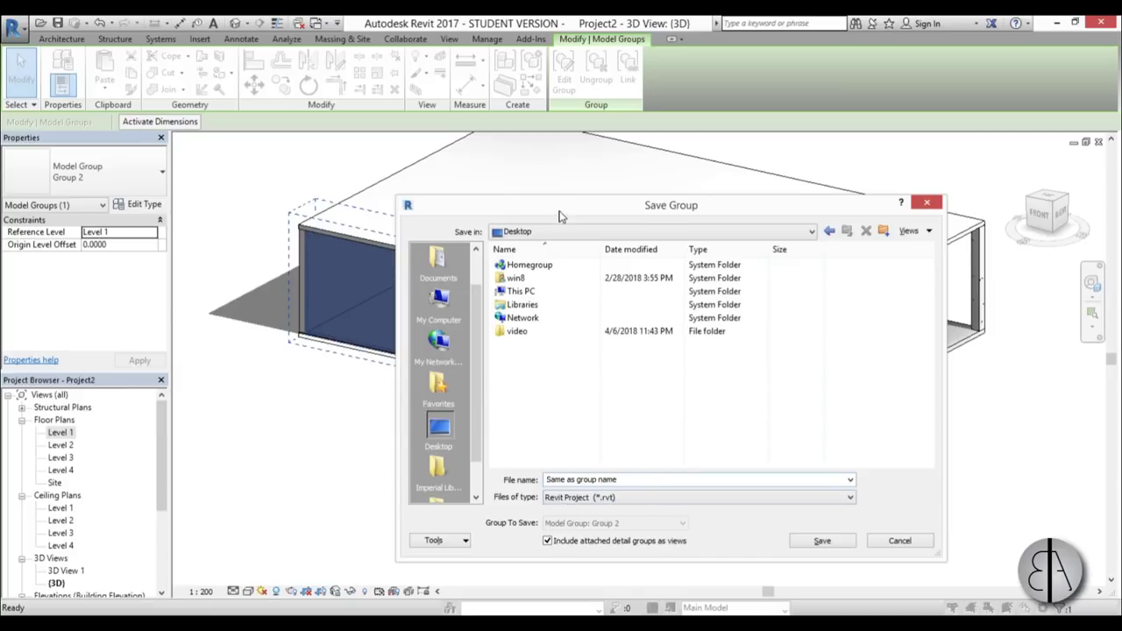
Try to save the group's new project file as "wall group" on the Desktop
{"action": "left_click_drag", "start_coordinate": [561, 214], "coordinate": [789, 142]}
{"action": "left_click_drag", "start_coordinate": [857, 150], "coordinate": [602, 192]}
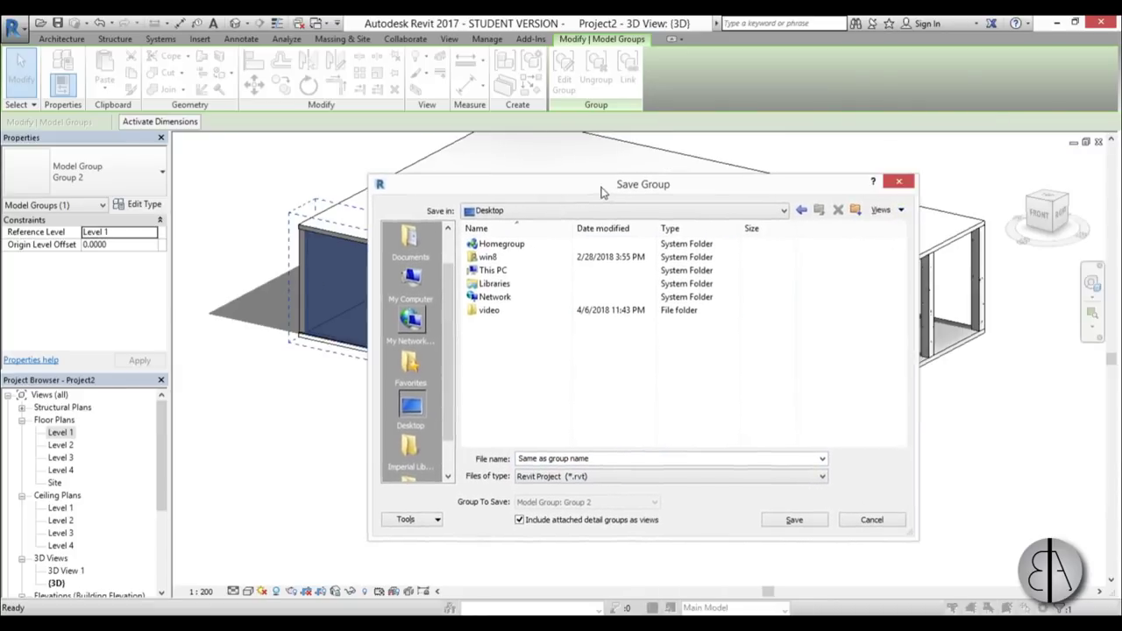
{"action": "left_click", "coordinate": [612, 458]}
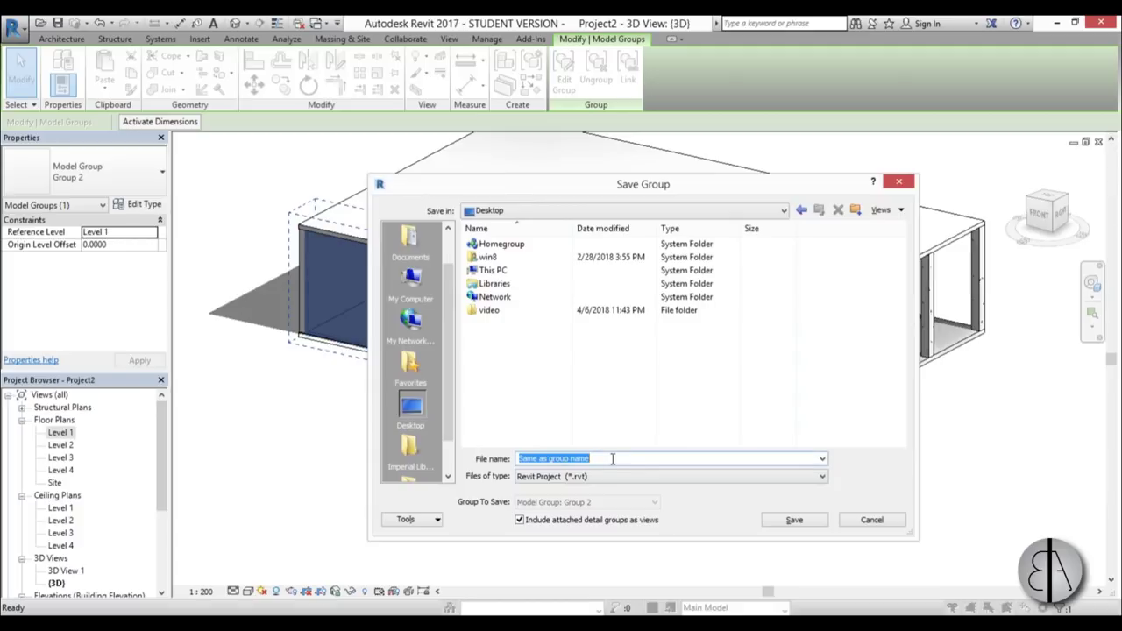
{"action": "type", "text": "wall group"}
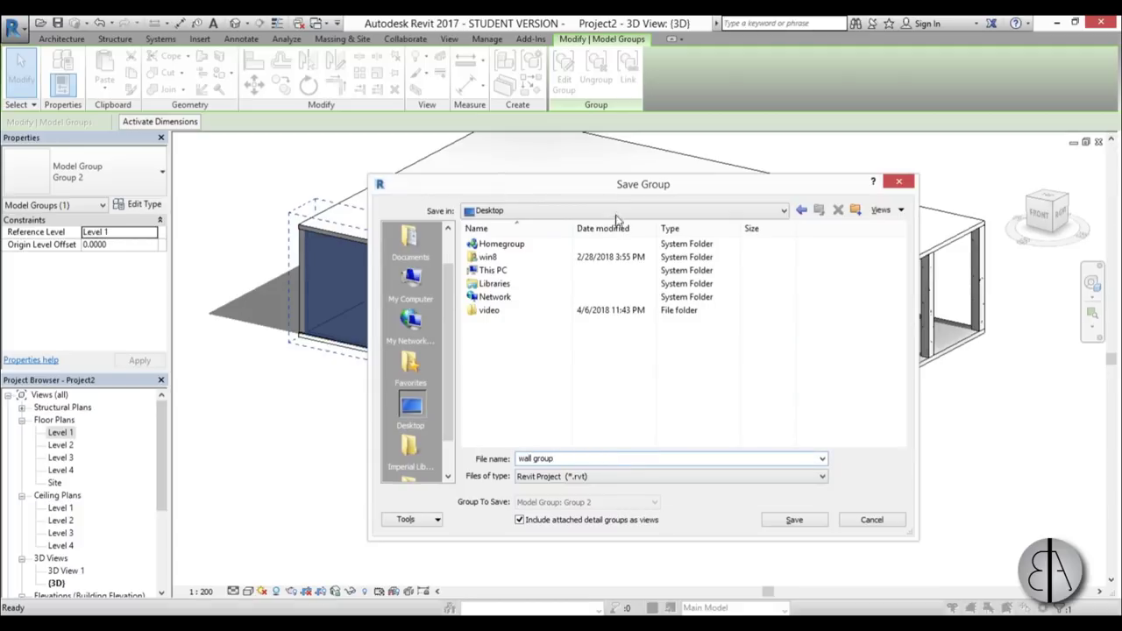
{"action": "left_click_drag", "start_coordinate": [617, 184], "coordinate": [698, 132]}
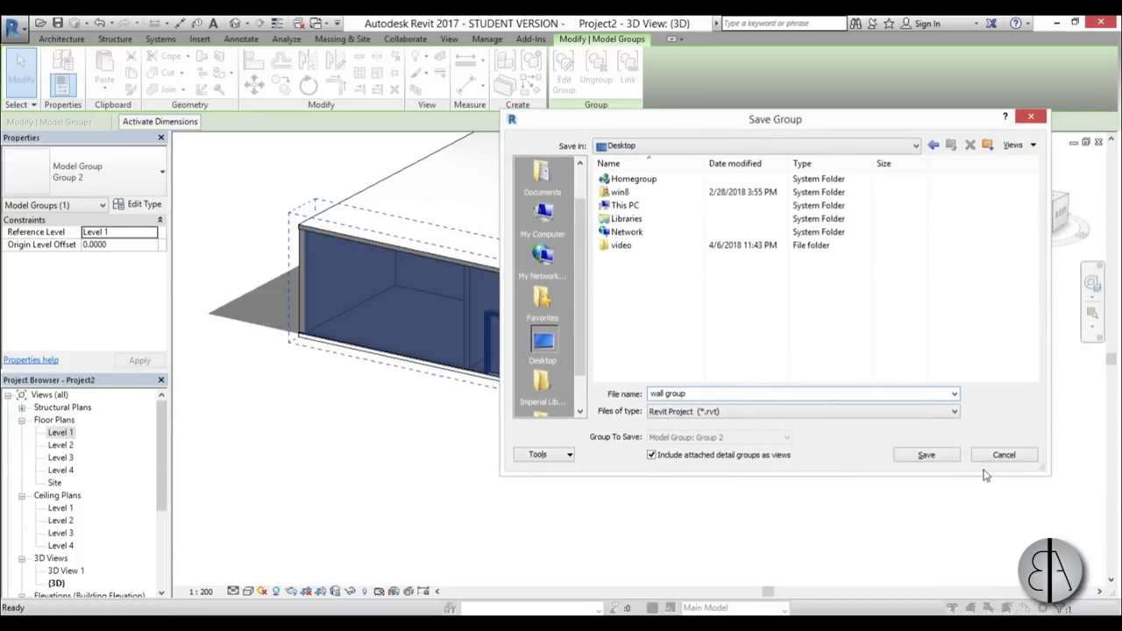
{"action": "left_click", "coordinate": [927, 455]}
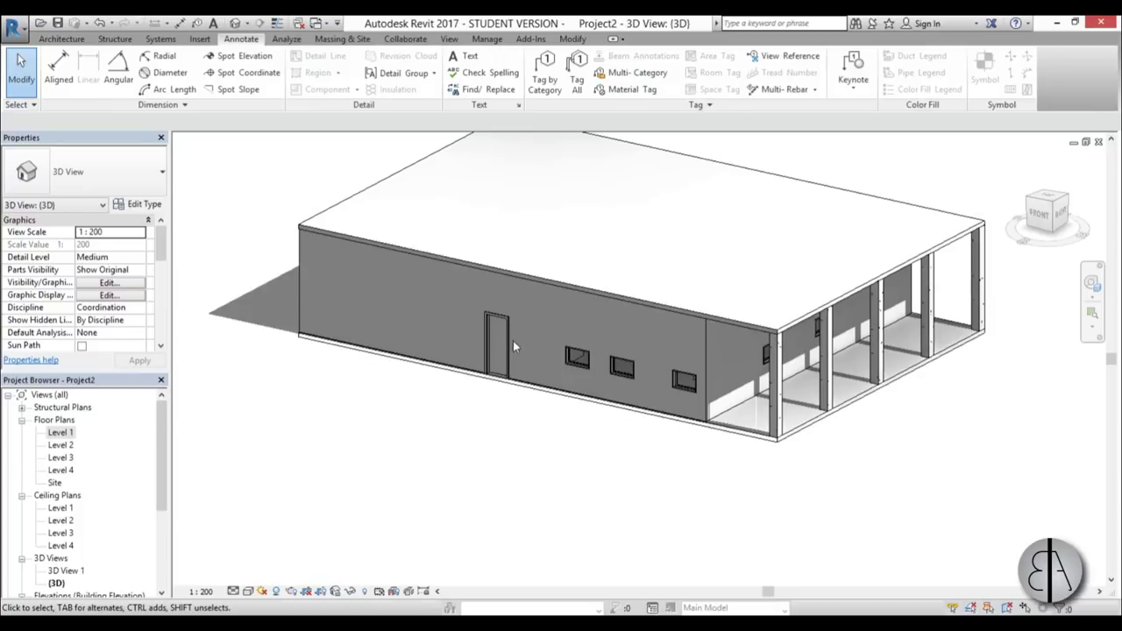
{"action": "left_click", "coordinate": [513, 341]}
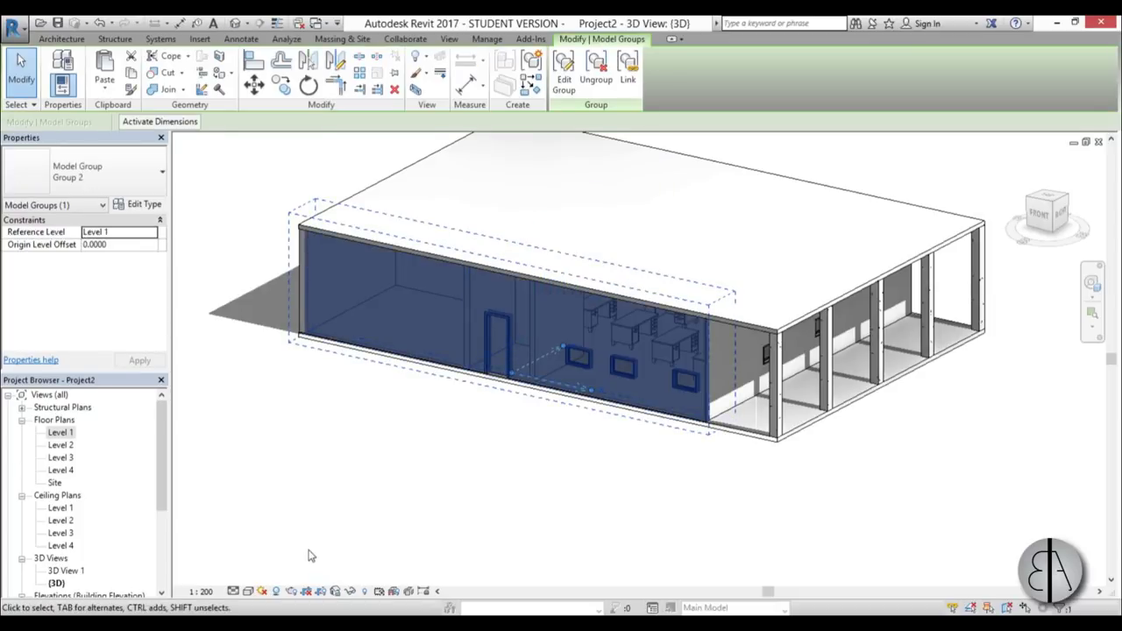
{"action": "left_click", "coordinate": [521, 416]}
{"action": "scroll", "coordinate": [614, 430], "scroll_direction": "down", "scroll_amount": 3}
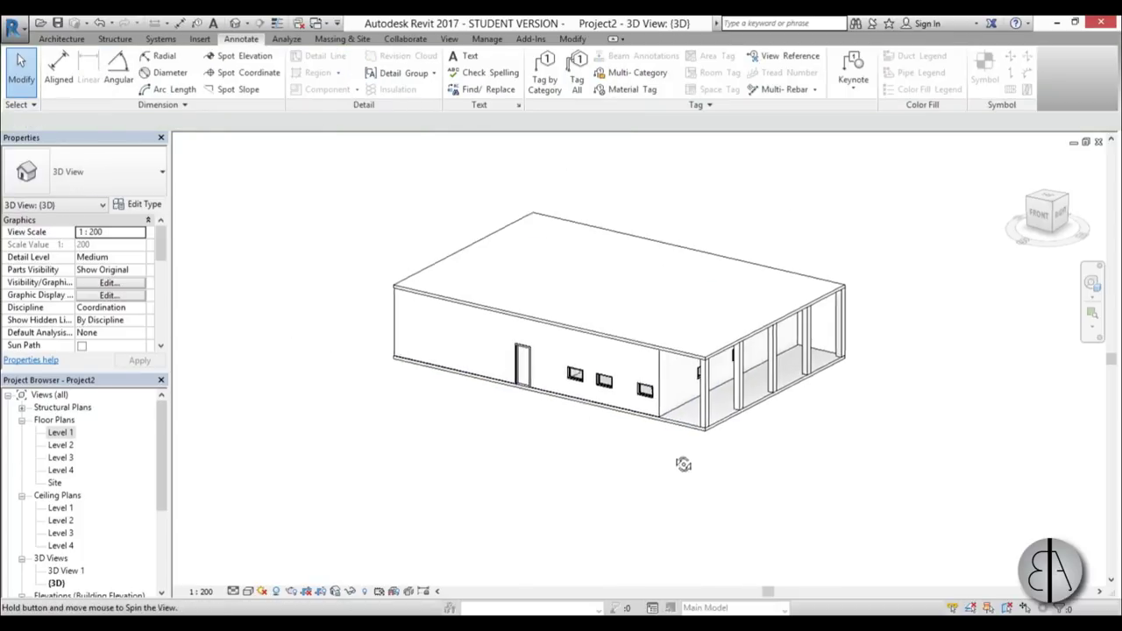
{"action": "mouse_move", "coordinate": [681, 461]}
{"action": "middle_mouse_down", "text": "shift"}
{"action": "mouse_move", "coordinate": [633, 461]}
{"action": "mouse_move", "coordinate": [628, 479]}
{"action": "mouse_move", "coordinate": [600, 484]}
{"action": "middle_mouse_up", "text": "shift"}
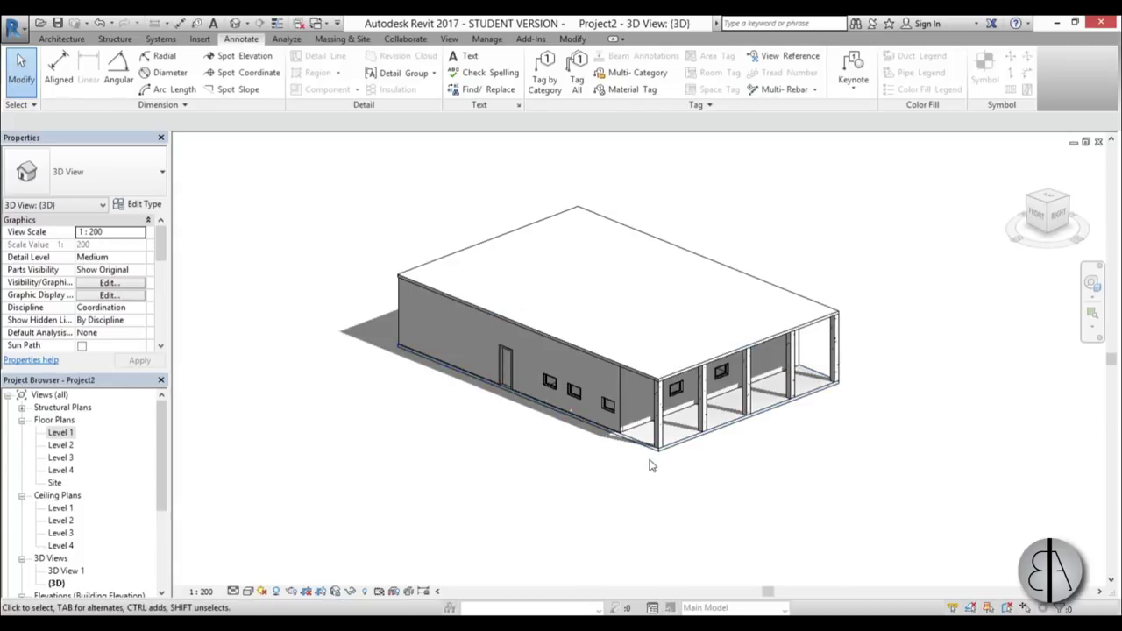
Open the Level 1 floor plan and move the horizontal desk up and slightly left, to about 0.9 m below the upper wall
{"action": "double_click", "coordinate": [59, 433]}
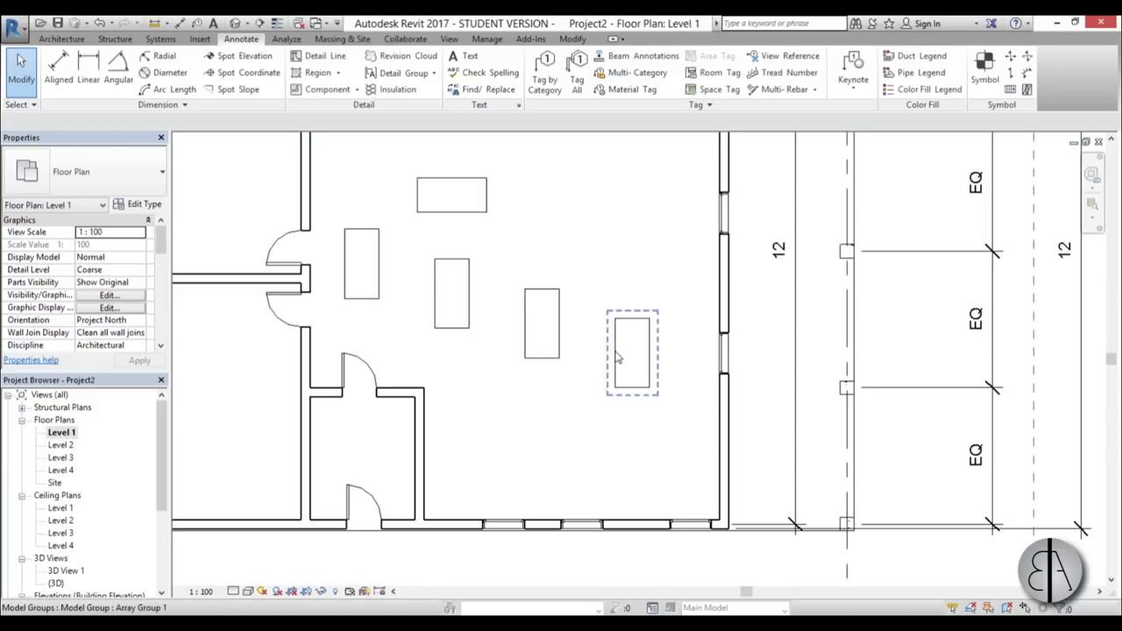
{"action": "scroll", "coordinate": [604, 368], "scroll_direction": "down", "scroll_amount": 2}
{"action": "left_click", "coordinate": [545, 326]}
{"action": "scroll", "coordinate": [519, 267], "scroll_direction": "up", "scroll_amount": 3}
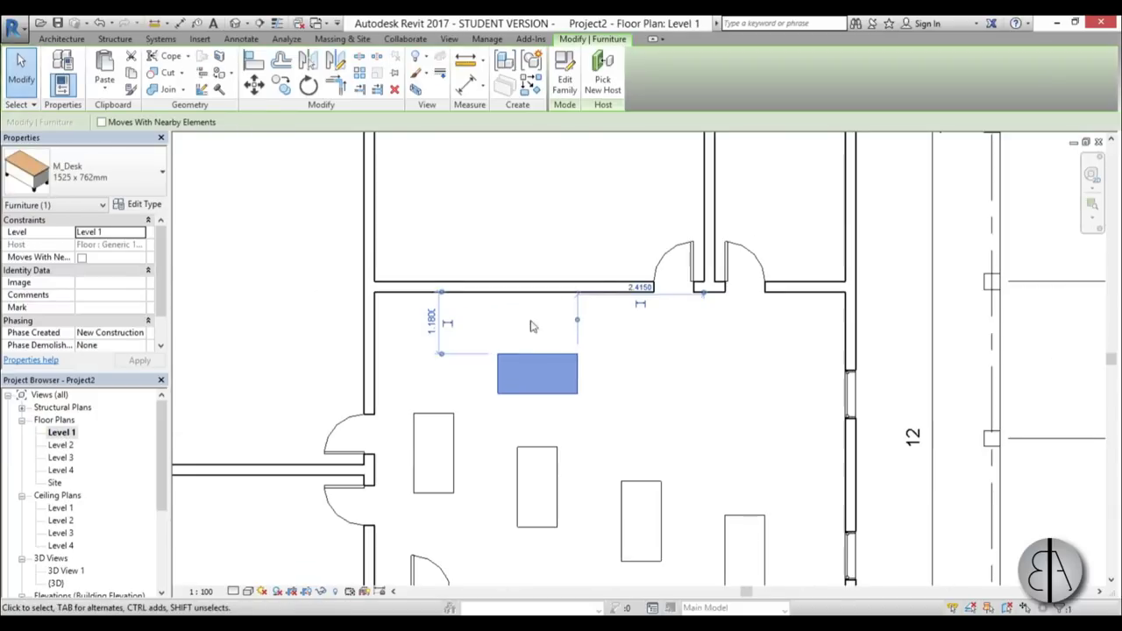
{"action": "left_click_drag", "start_coordinate": [514, 342], "coordinate": [495, 327]}
{"action": "scroll", "coordinate": [526, 346], "scroll_direction": "down", "scroll_amount": 2}
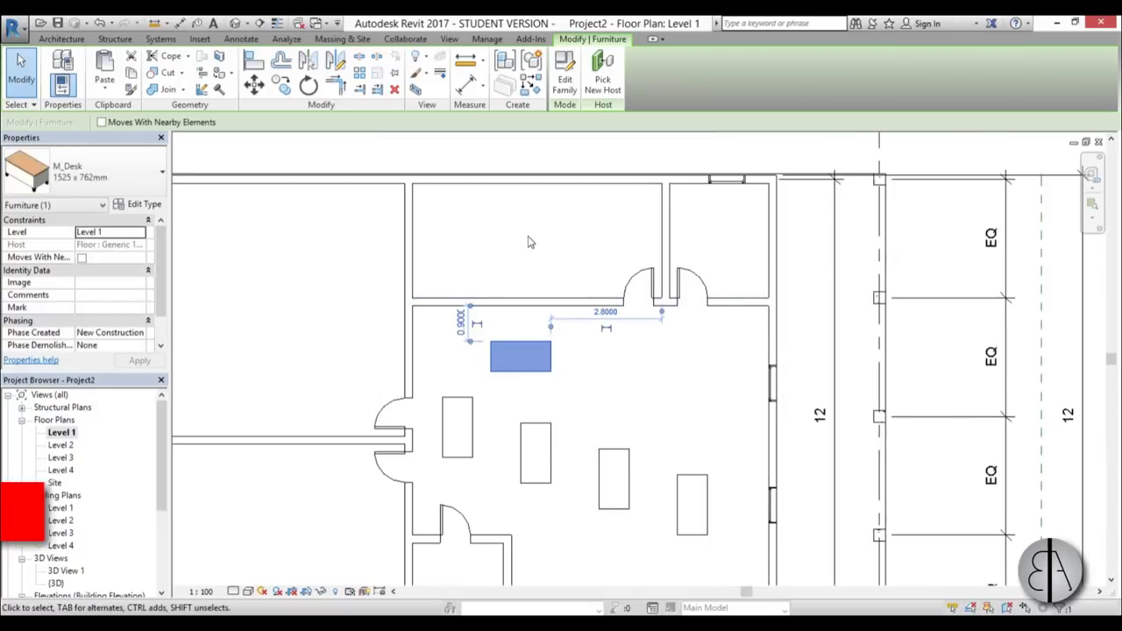
Mirror a copy of the horizontal desk into the room above, picking the wall between the rooms as the axis
{"action": "key", "text": "m"}
{"action": "key", "text": "m"}
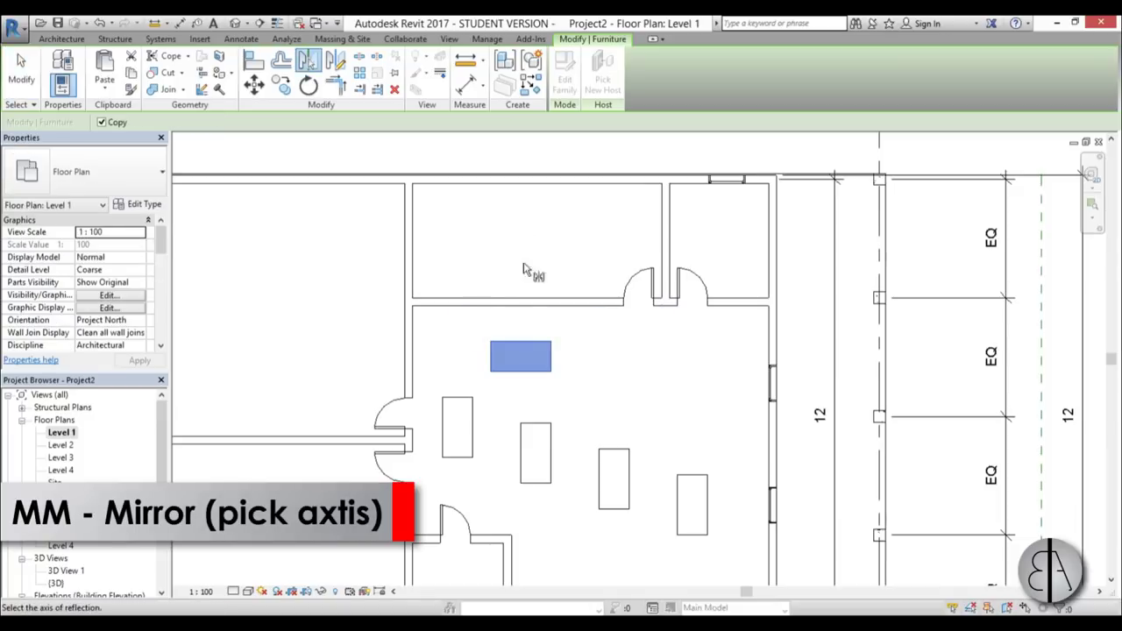
{"action": "left_click", "coordinate": [508, 303]}
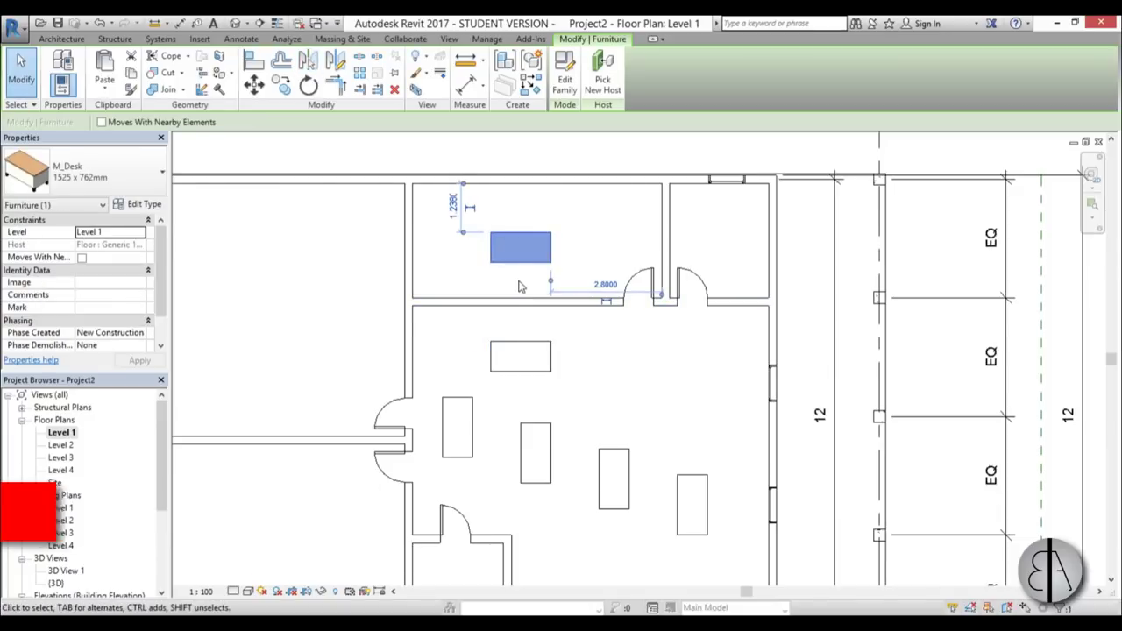
{"action": "key", "text": "Escape"}
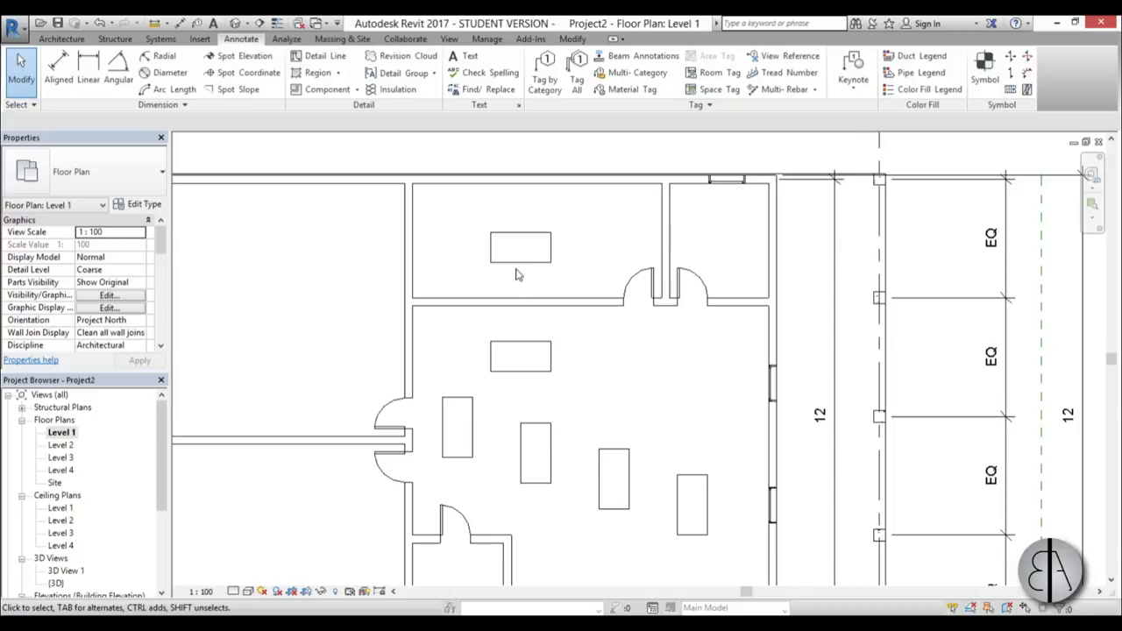
{"action": "left_click", "coordinate": [518, 261]}
{"action": "key", "text": "m"}
{"action": "key", "text": "m"}
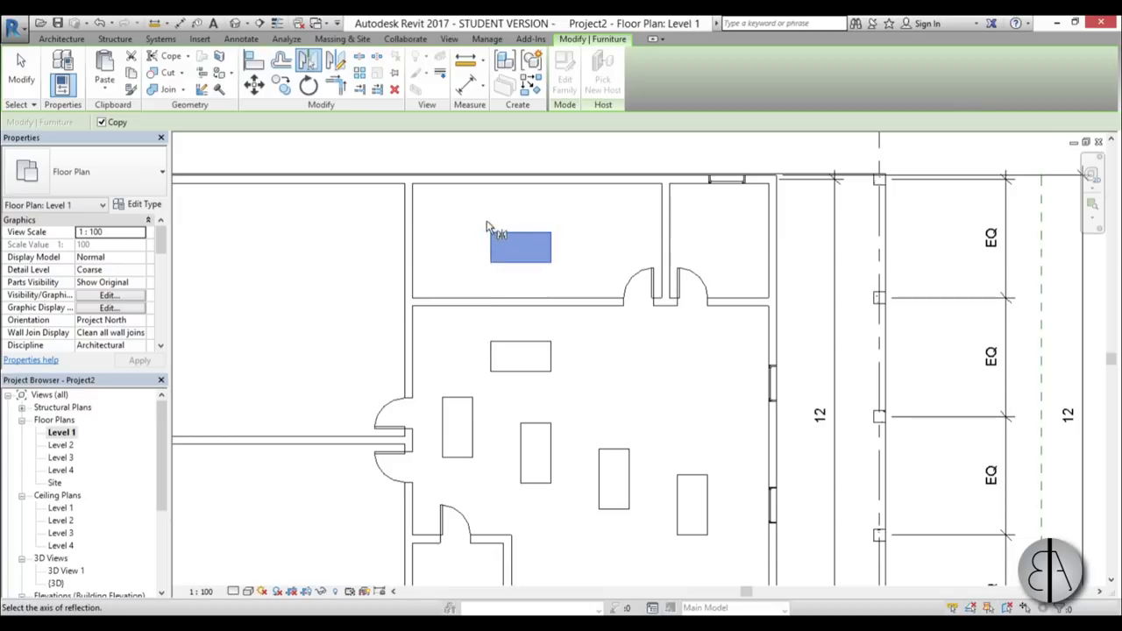
{"action": "key", "text": "Escape"}
{"action": "key", "text": "Escape"}
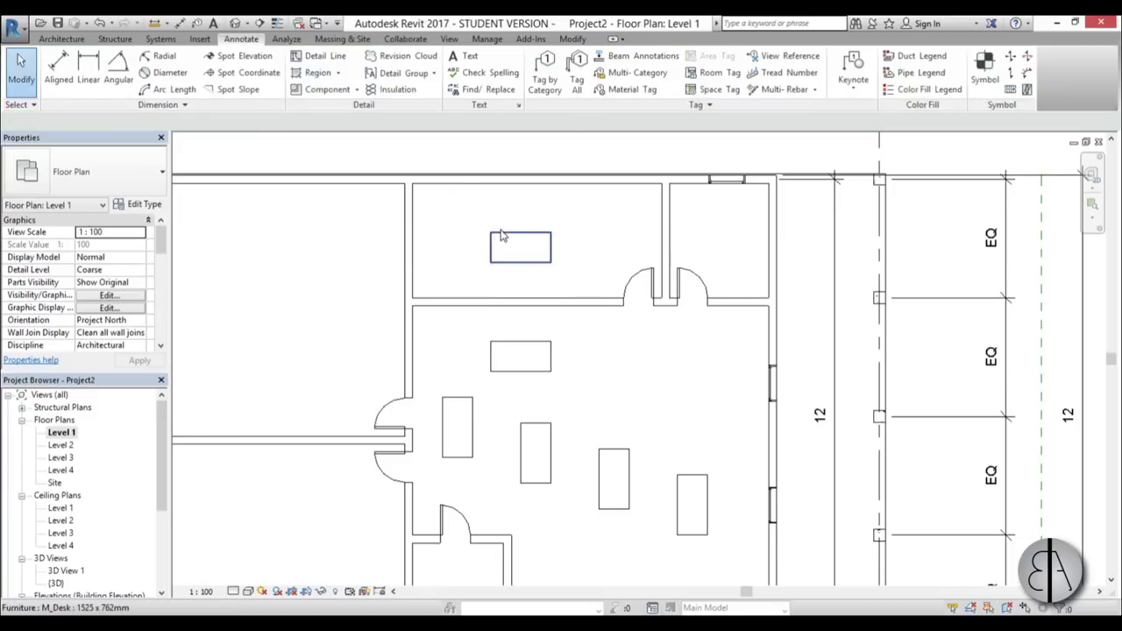
Move the mirrored desk in the upper room up and left, towards the room's upper-left corner
{"action": "left_click", "coordinate": [501, 235]}
{"action": "scroll", "coordinate": [578, 222], "scroll_direction": "up", "scroll_amount": 3}
{"action": "left_click_drag", "start_coordinate": [536, 234], "coordinate": [493, 205]}
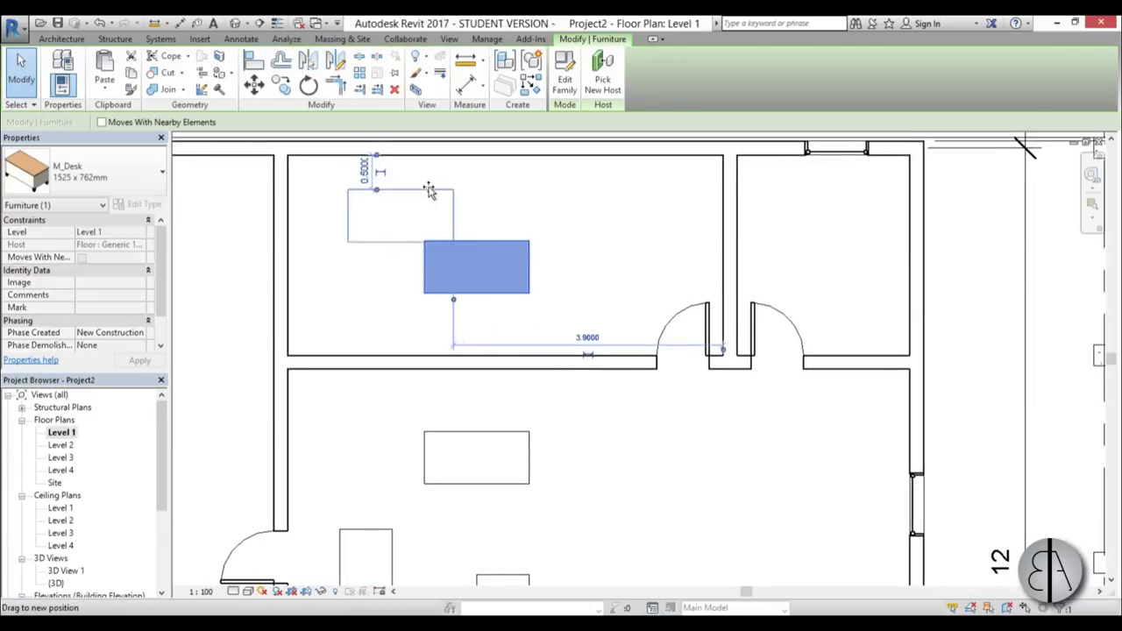
{"action": "left_click_drag", "start_coordinate": [429, 191], "coordinate": [409, 206]}
Mirror a copy of the upper room's desk across a slightly slanted axis drawn just to its right
{"action": "key", "text": "d"}
{"action": "key", "text": "m"}
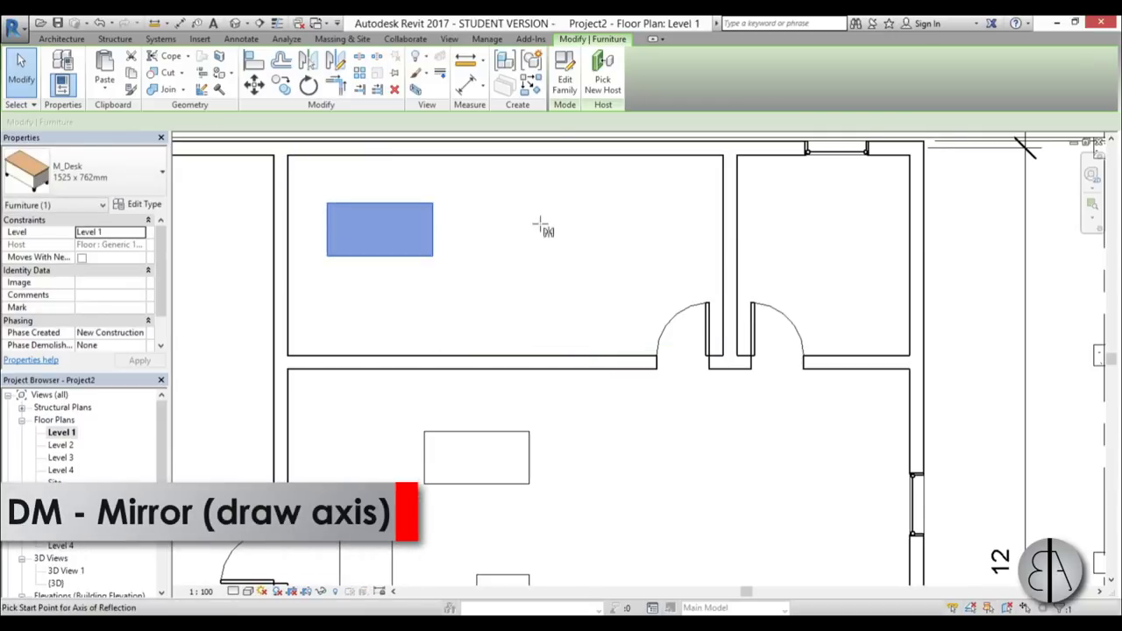
{"action": "left_click", "coordinate": [462, 172]}
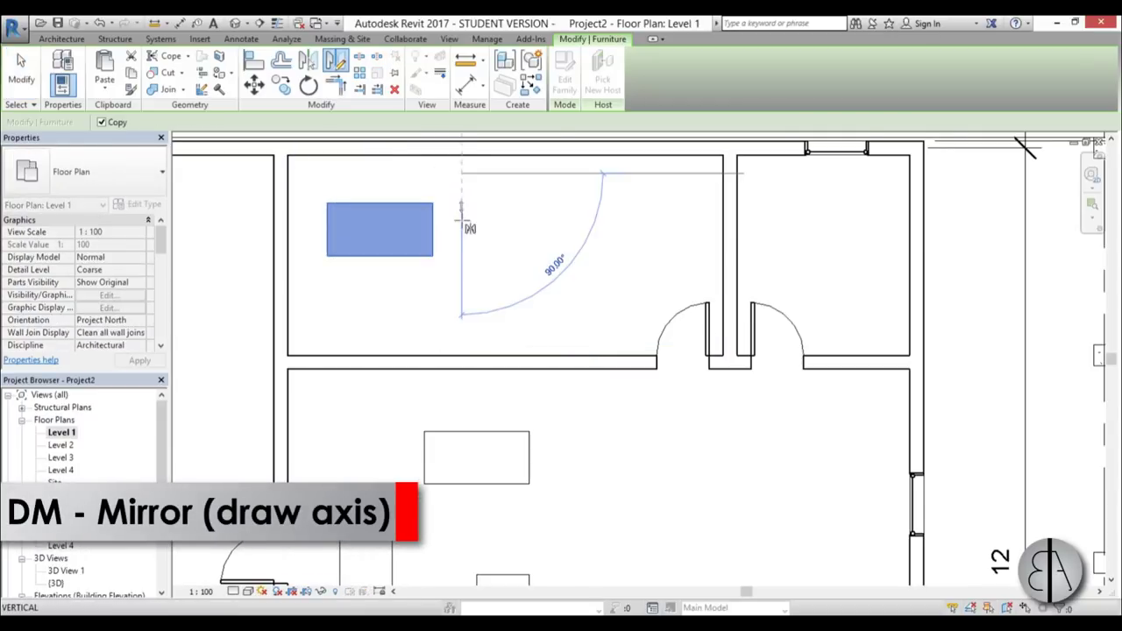
{"action": "left_click", "coordinate": [444, 293]}
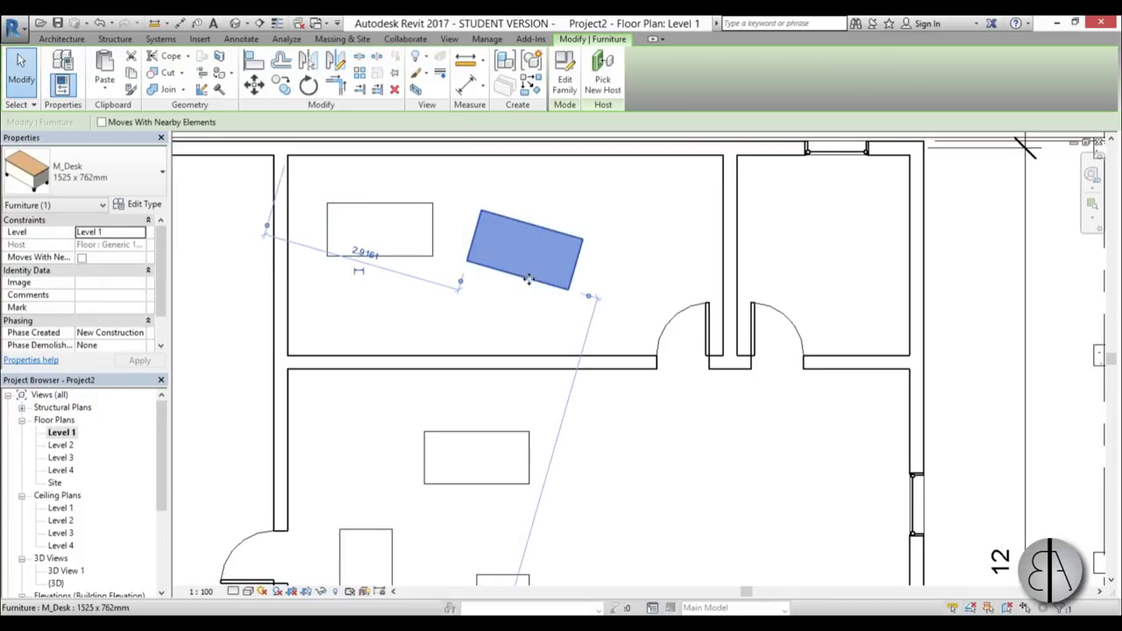
{"action": "key", "text": "Escape"}
Open the default 3D view and set its visual style to Realistic
{"action": "scroll", "coordinate": [442, 297], "scroll_direction": "down", "scroll_amount": 2}
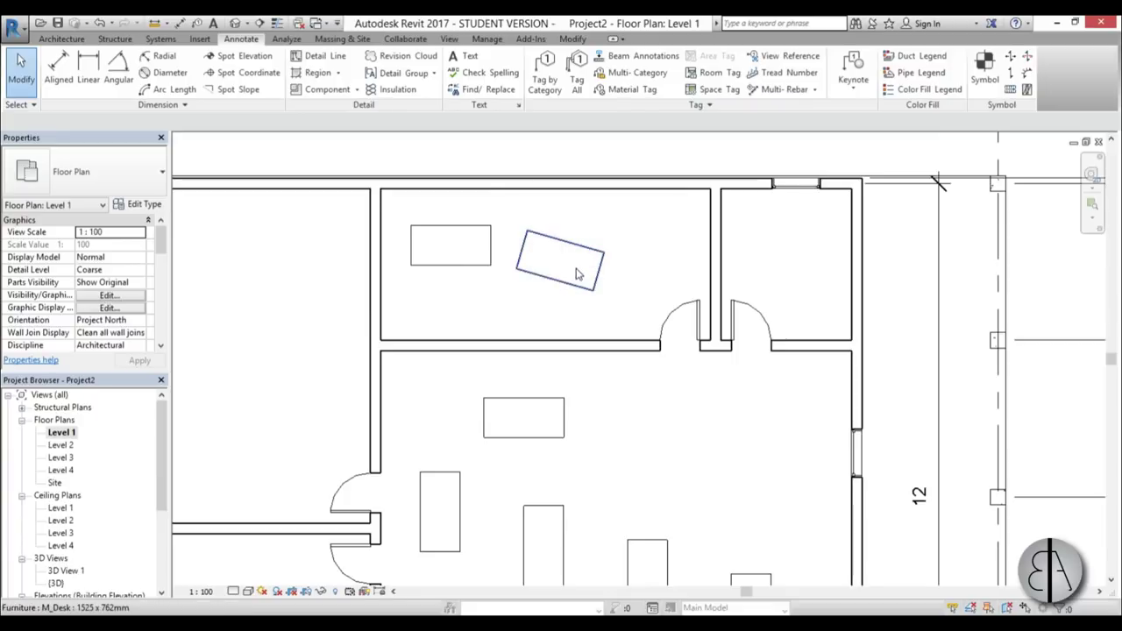
{"action": "scroll", "coordinate": [523, 325], "scroll_direction": "down", "scroll_amount": 2}
{"action": "middle_click_drag", "start_coordinate": [524, 325], "coordinate": [564, 344]}
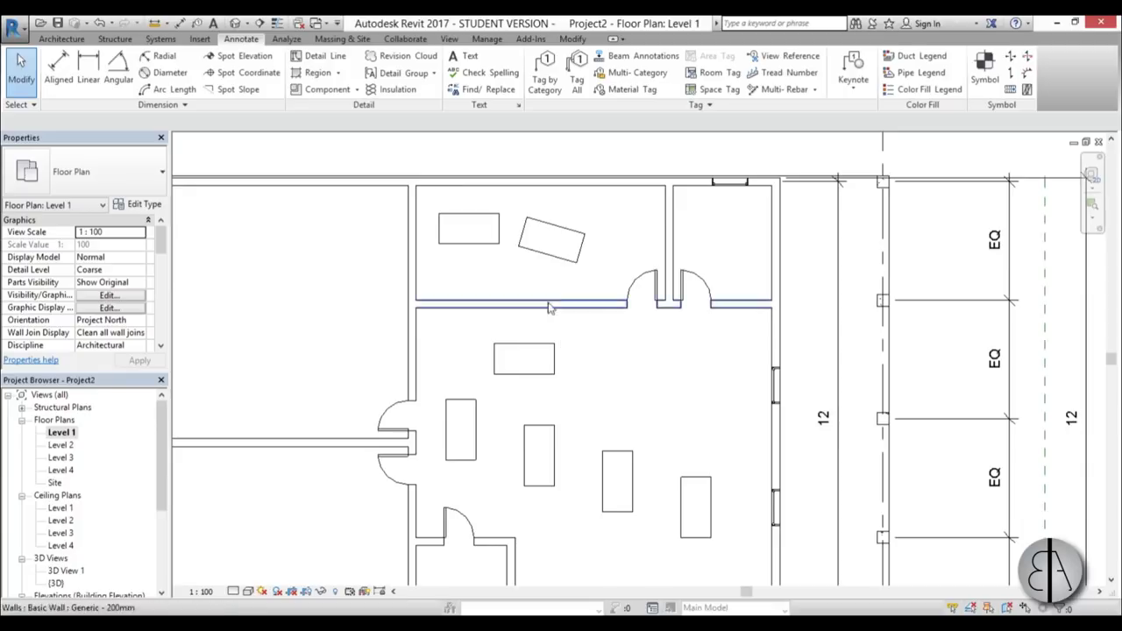
{"action": "left_click", "coordinate": [235, 23]}
{"action": "middle_click_drag", "start_coordinate": [489, 467], "coordinate": [736, 386], "text": "shift"}
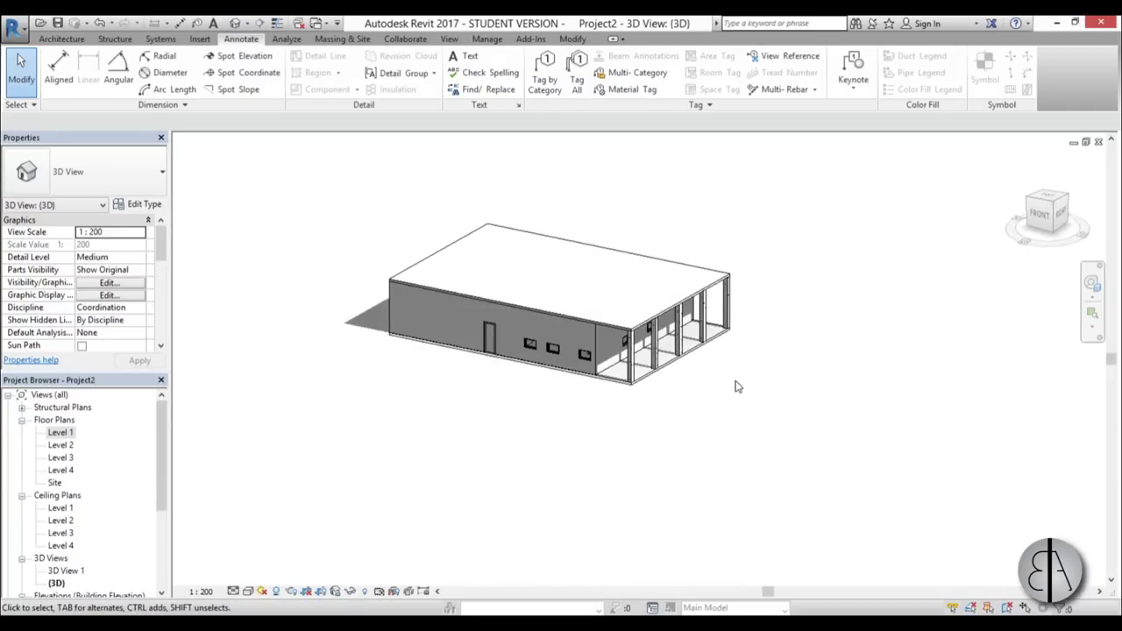
{"action": "left_click", "coordinate": [248, 591]}
{"action": "left_click", "coordinate": [271, 561]}
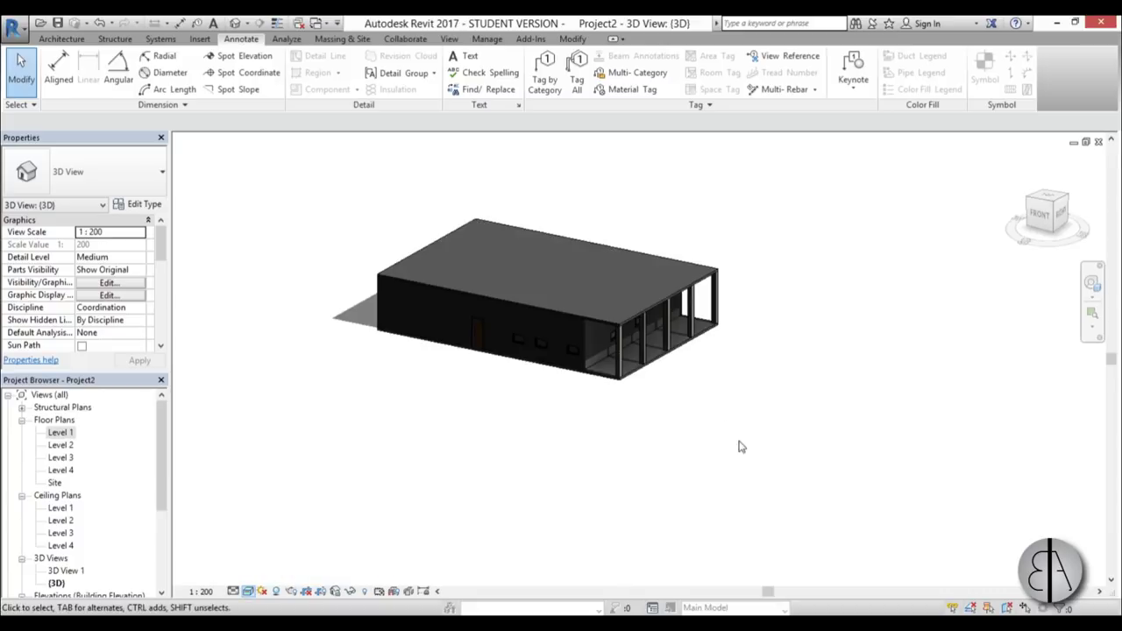
{"action": "middle_click_drag", "start_coordinate": [739, 445], "coordinate": [707, 472], "text": "shift"}
{"action": "scroll", "coordinate": [578, 399], "scroll_direction": "up", "scroll_amount": 5}
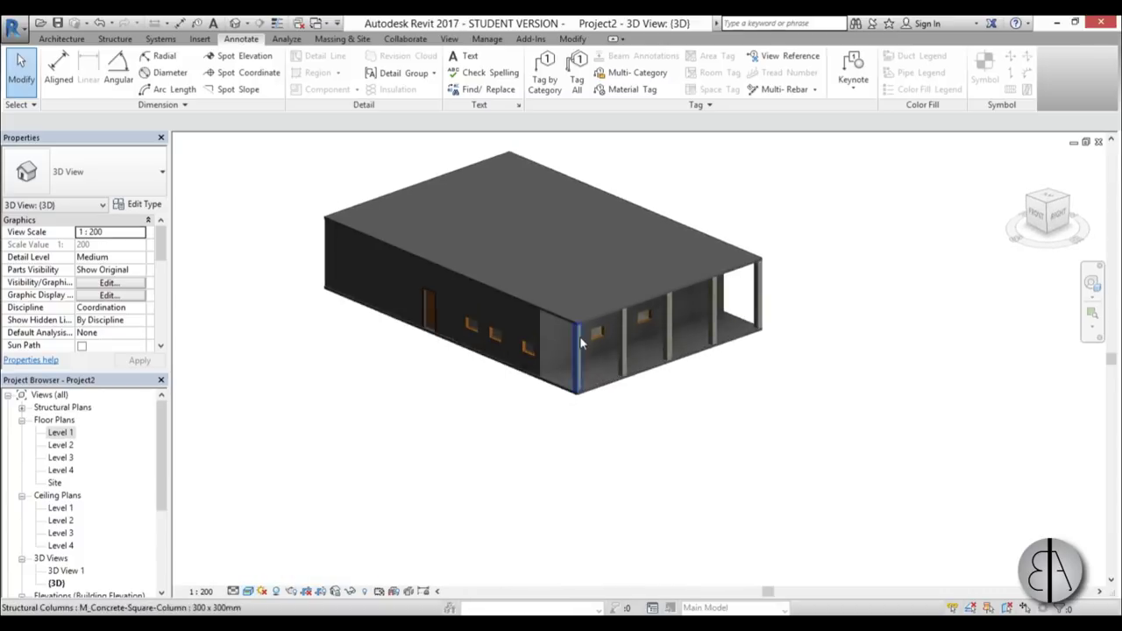
{"action": "left_click", "coordinate": [538, 386]}
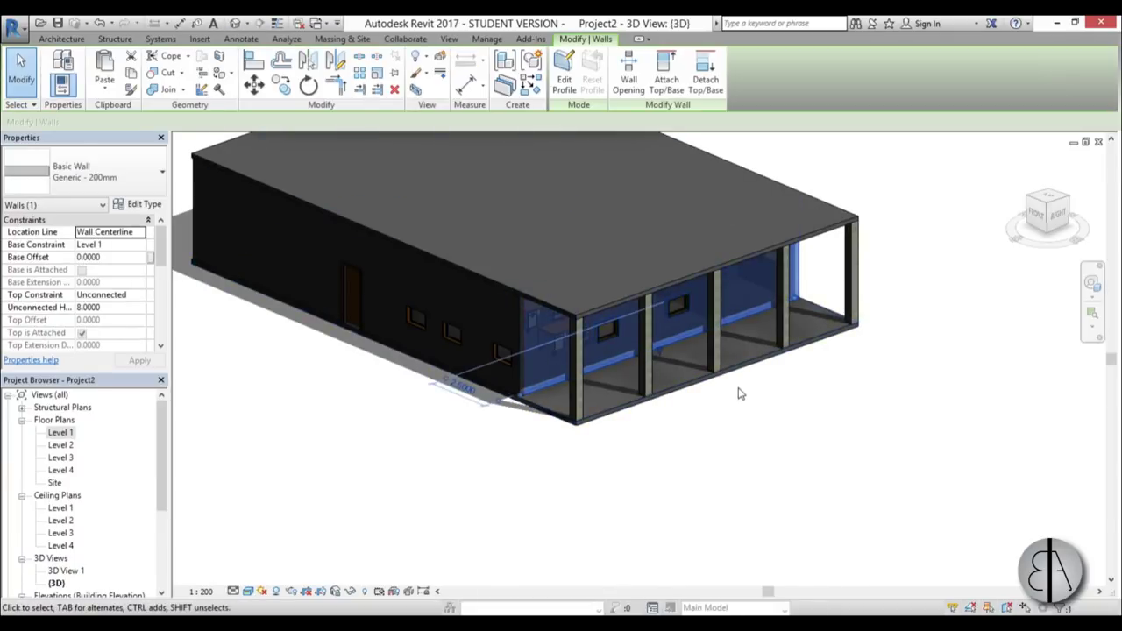
{"action": "left_click", "coordinate": [751, 425]}
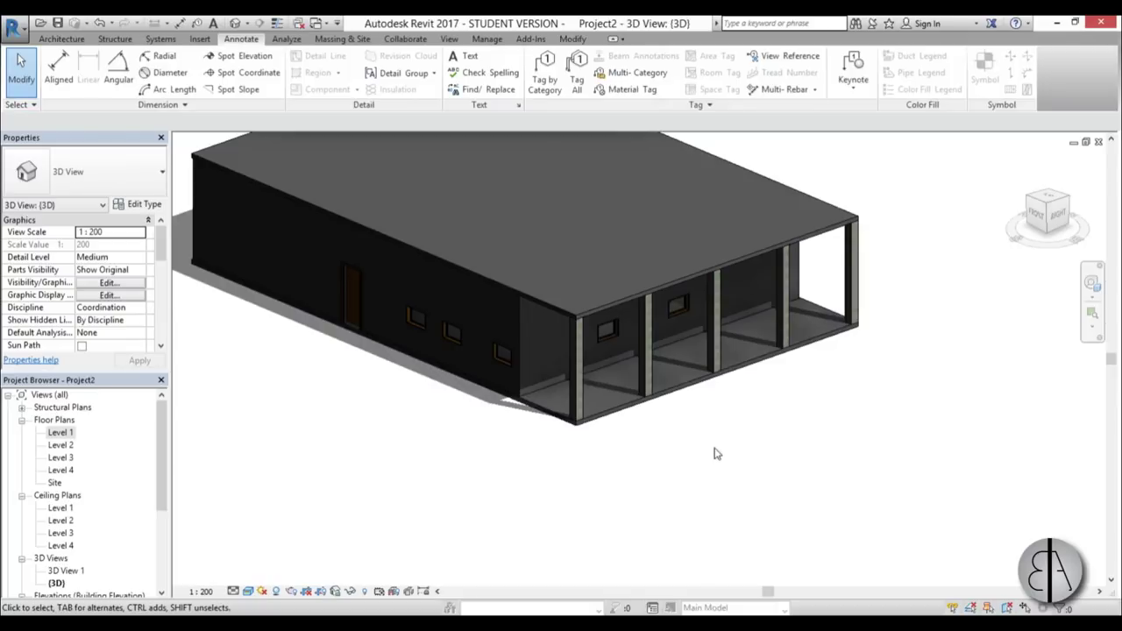
{"action": "middle_click_drag", "start_coordinate": [714, 453], "coordinate": [716, 446], "text": "shift"}
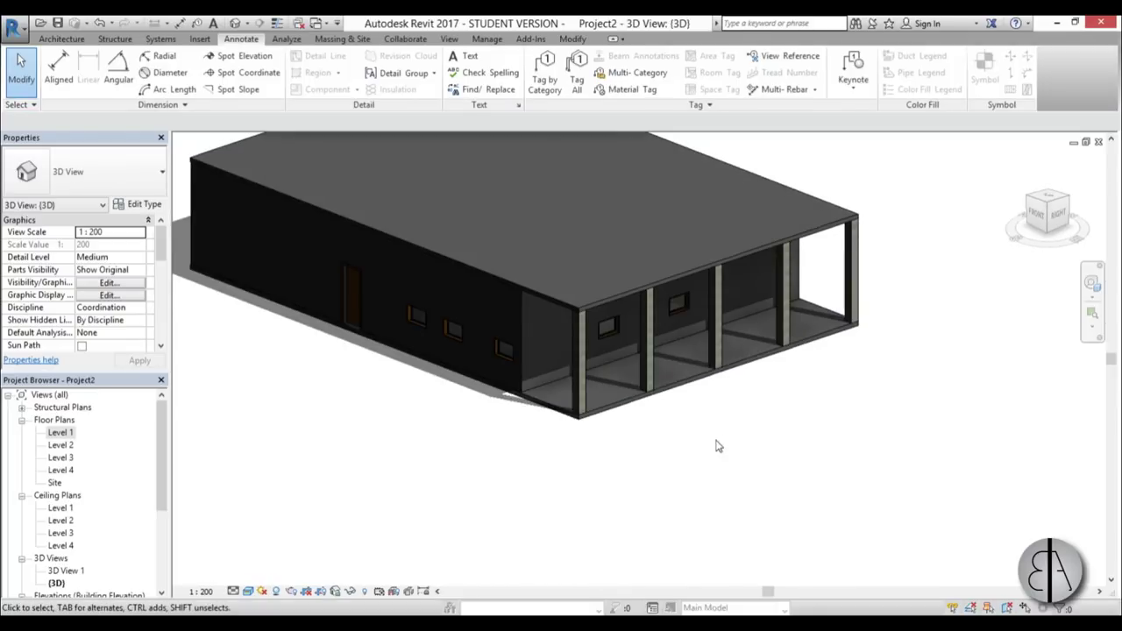
Paint the outer face of the wall behind the columns with the Parking Stripe material
{"action": "key", "text": "p"}
{"action": "key", "text": "t"}
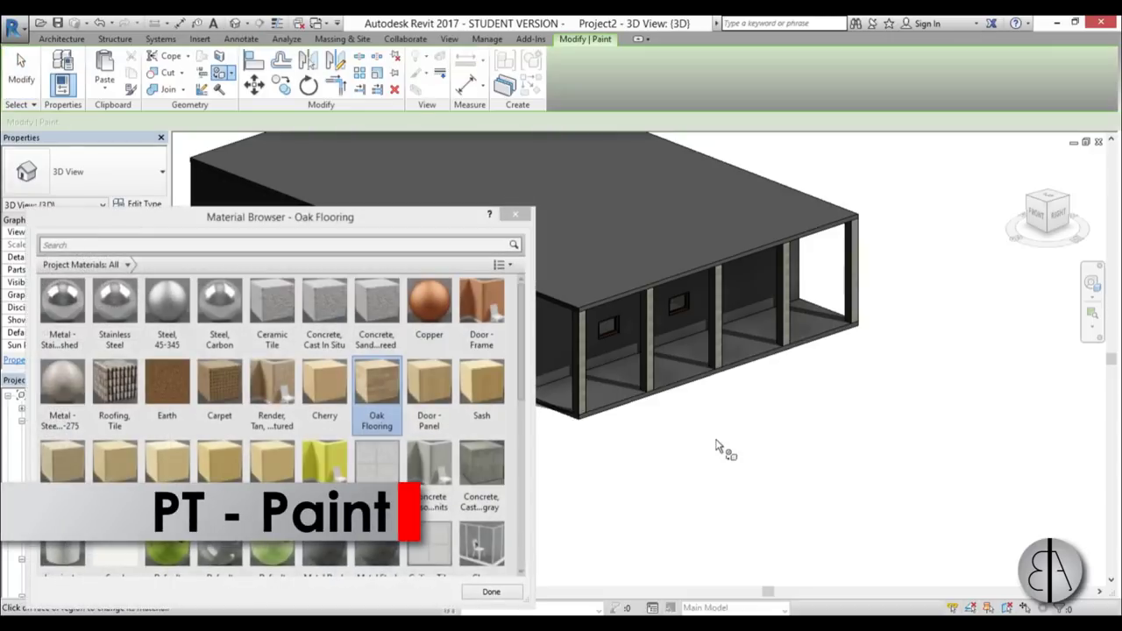
{"action": "left_click", "coordinate": [322, 472]}
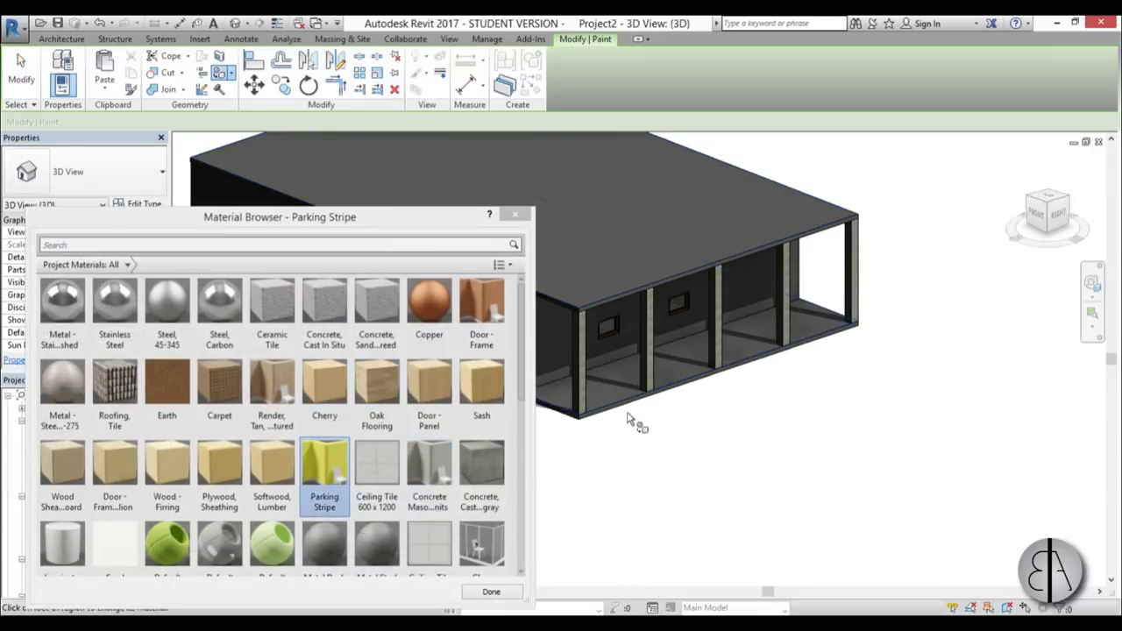
{"action": "left_click_drag", "start_coordinate": [361, 219], "coordinate": [361, 174]}
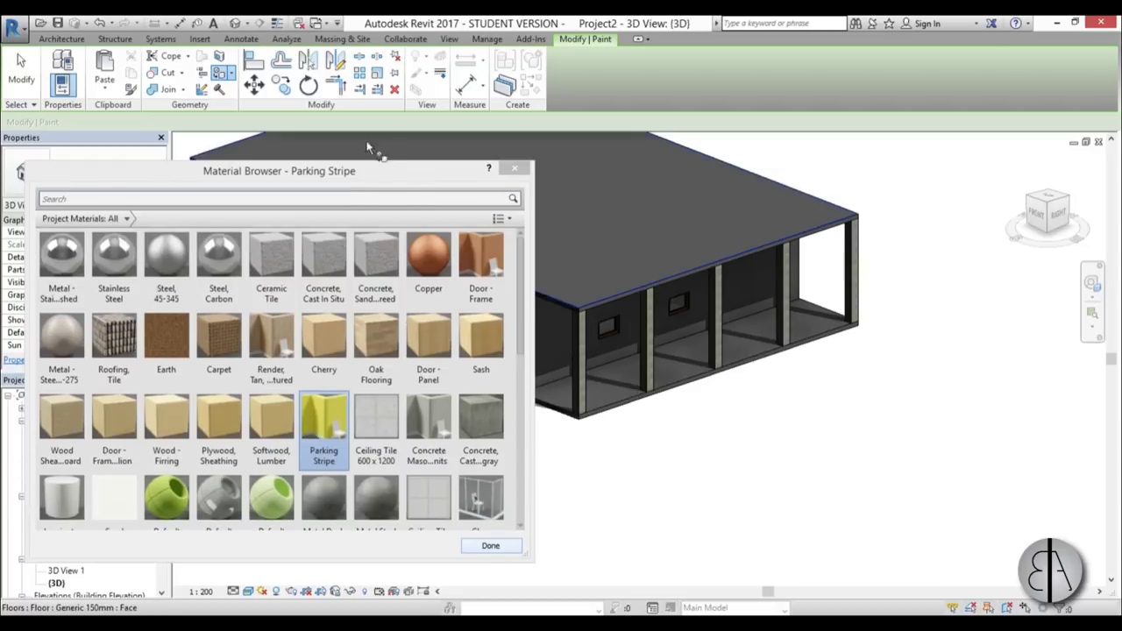
{"action": "left_click_drag", "start_coordinate": [331, 180], "coordinate": [386, 186]}
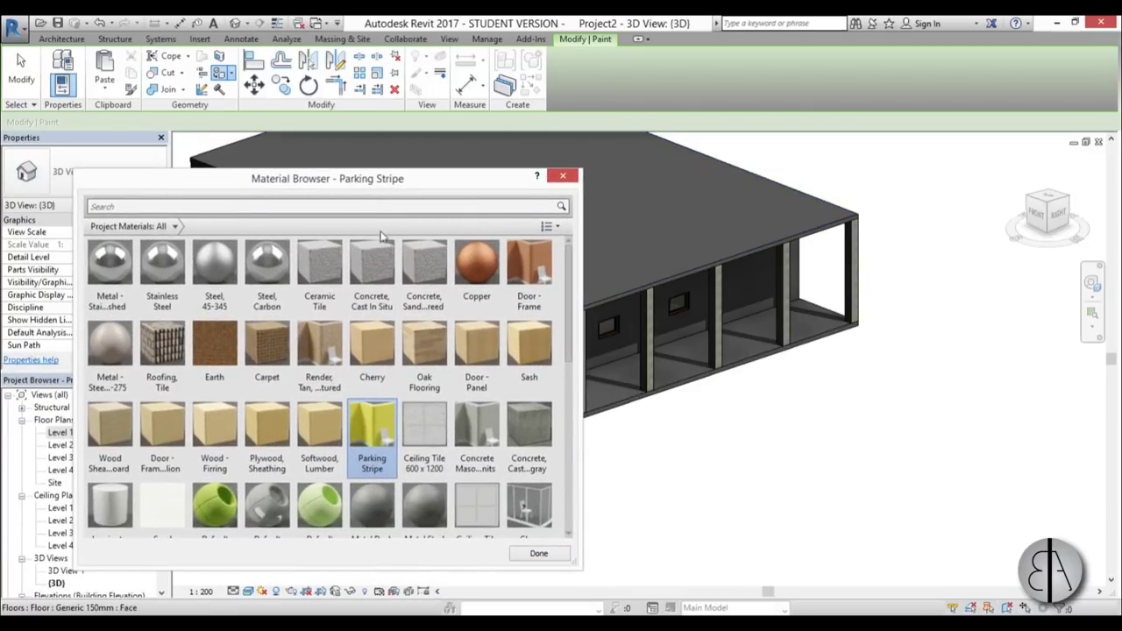
{"action": "left_click", "coordinate": [750, 302]}
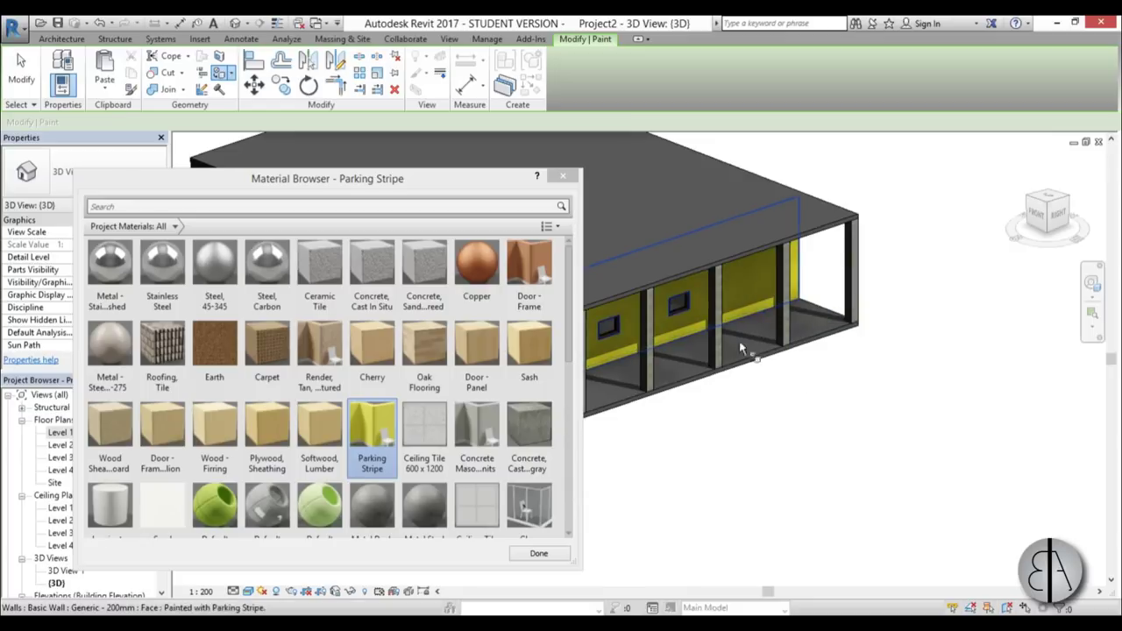
Paint the top face of the roof slab with the same Parking Stripe material and finish painting
{"action": "left_click", "coordinate": [751, 245]}
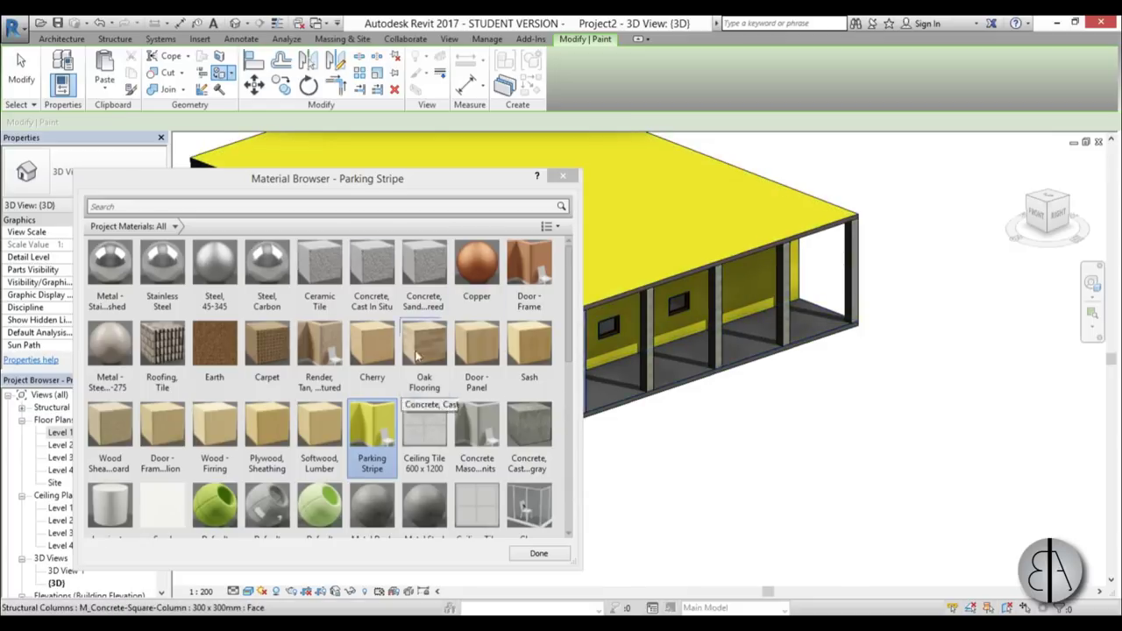
{"action": "scroll", "coordinate": [416, 355], "scroll_direction": "down", "scroll_amount": 1}
{"action": "left_click", "coordinate": [538, 553]}
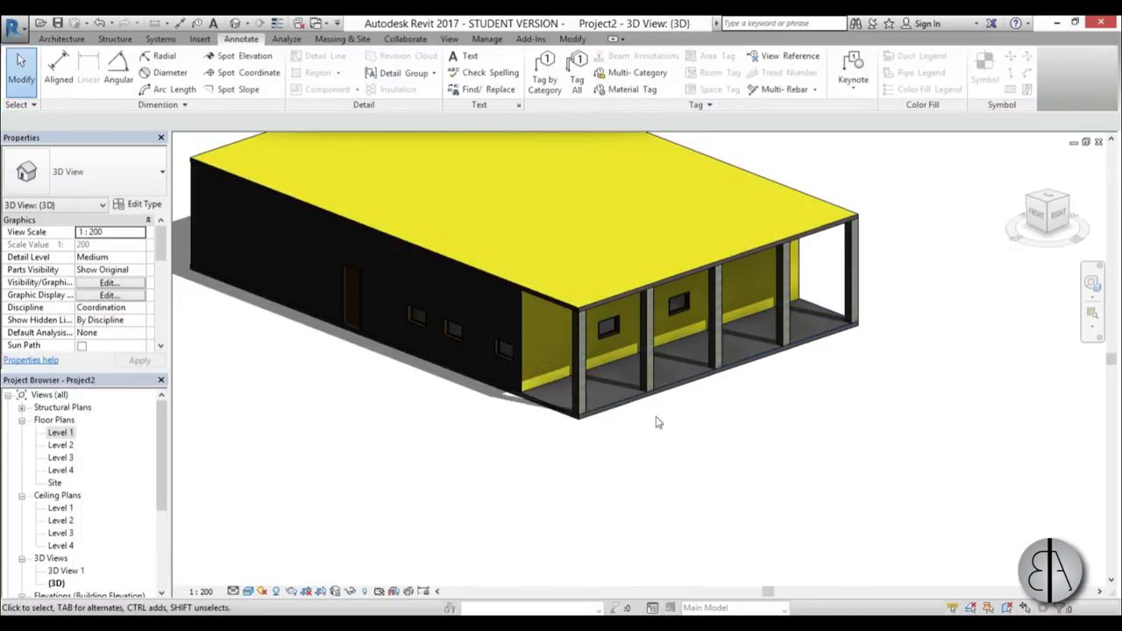
Open the Rendering settings for the 3D view and close them without rendering
{"action": "scroll", "coordinate": [658, 422], "scroll_direction": "down", "scroll_amount": 3}
{"action": "middle_click_drag", "start_coordinate": [653, 445], "coordinate": [692, 476], "text": "shift"}
{"action": "scroll", "coordinate": [626, 449], "scroll_direction": "up", "scroll_amount": 3}
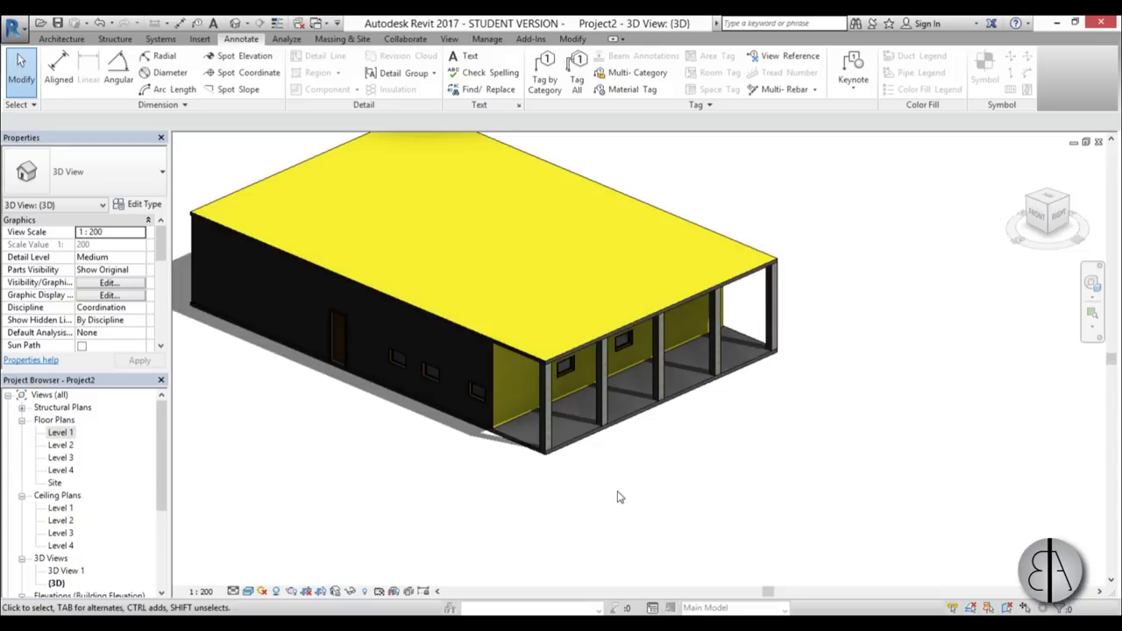
{"action": "middle_click_drag", "start_coordinate": [479, 557], "coordinate": [521, 499], "text": "shift"}
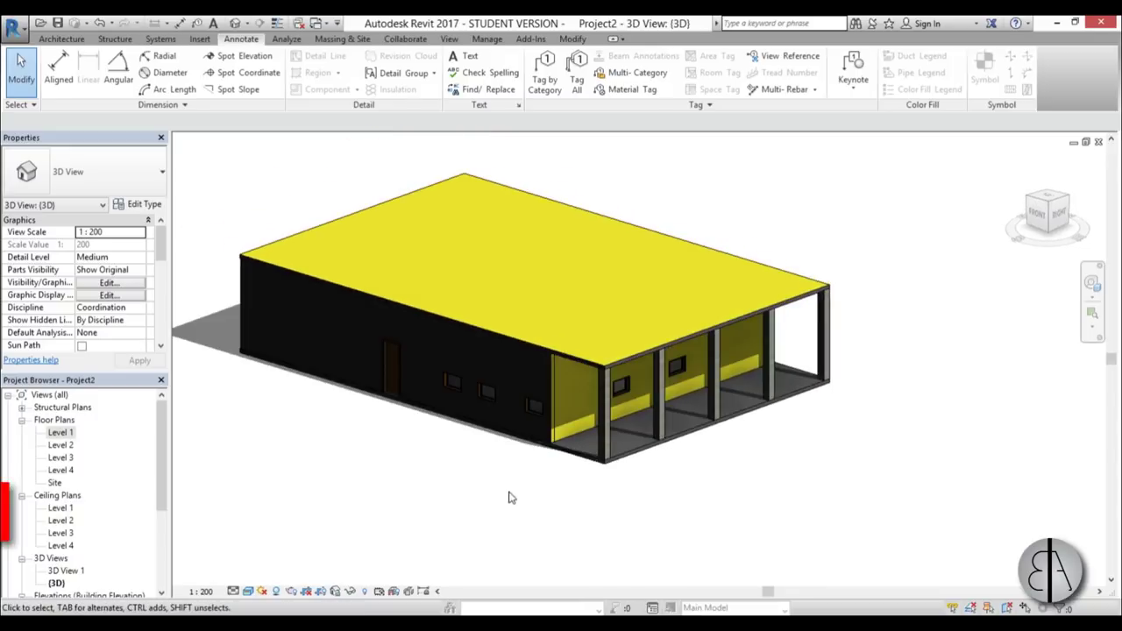
{"action": "key", "text": "r"}
{"action": "key", "text": "r"}
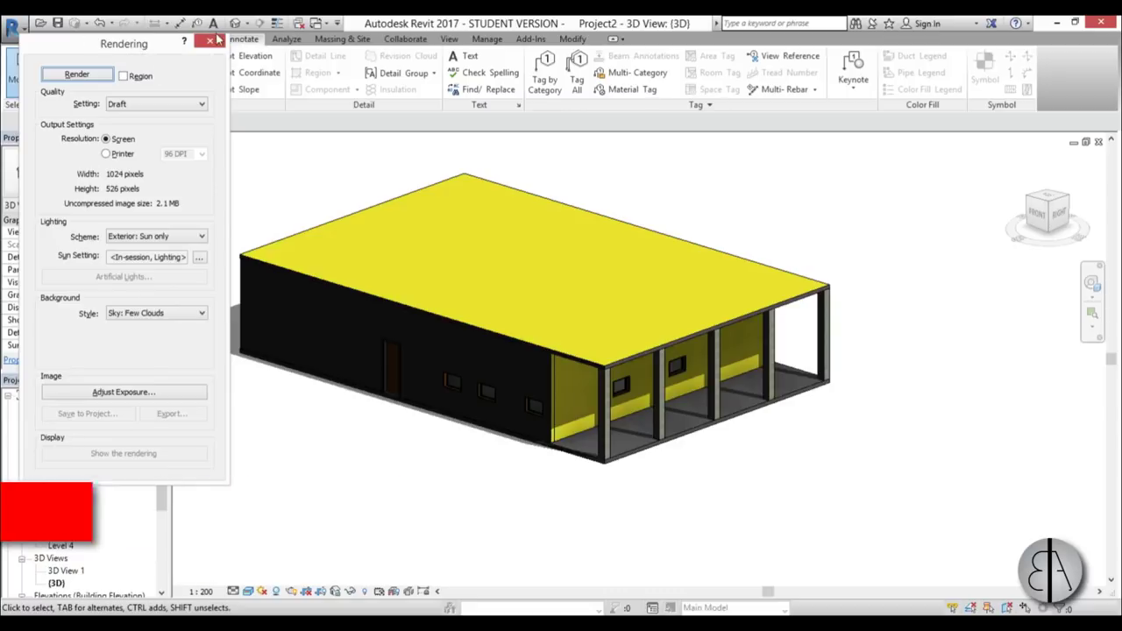
{"action": "left_click", "coordinate": [216, 42]}
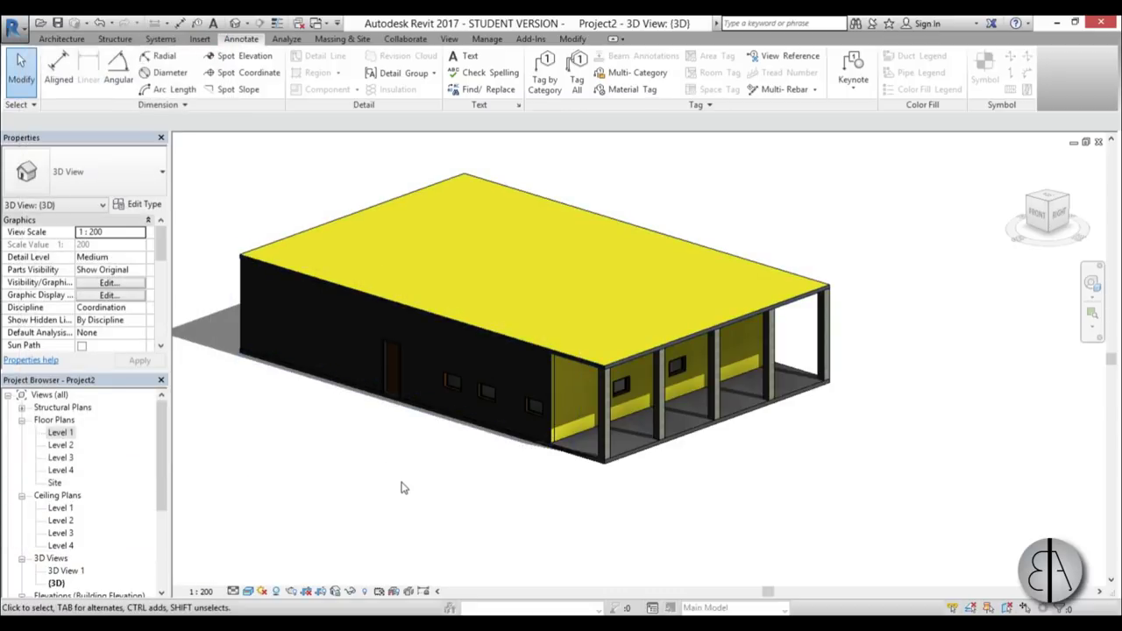
Run Interactive Ray Trace on the 3D view, examine the columned end of the building up close, and exit the mode
{"action": "middle_click_drag", "start_coordinate": [761, 465], "coordinate": [449, 518], "text": "shift"}
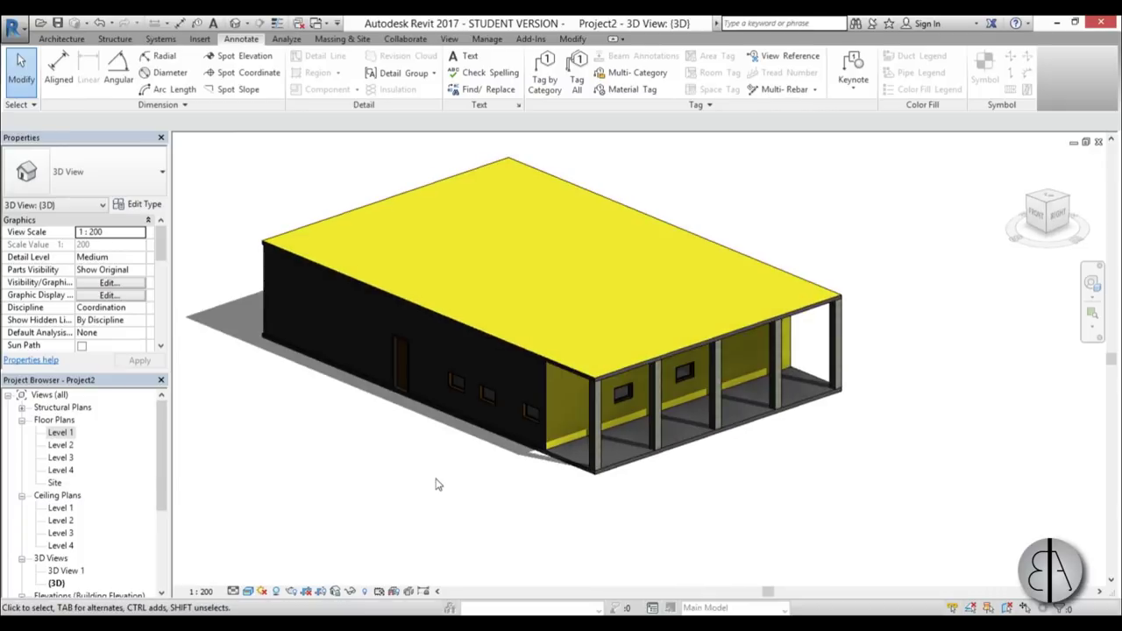
{"action": "middle_click_drag", "start_coordinate": [574, 435], "coordinate": [620, 471], "text": "shift"}
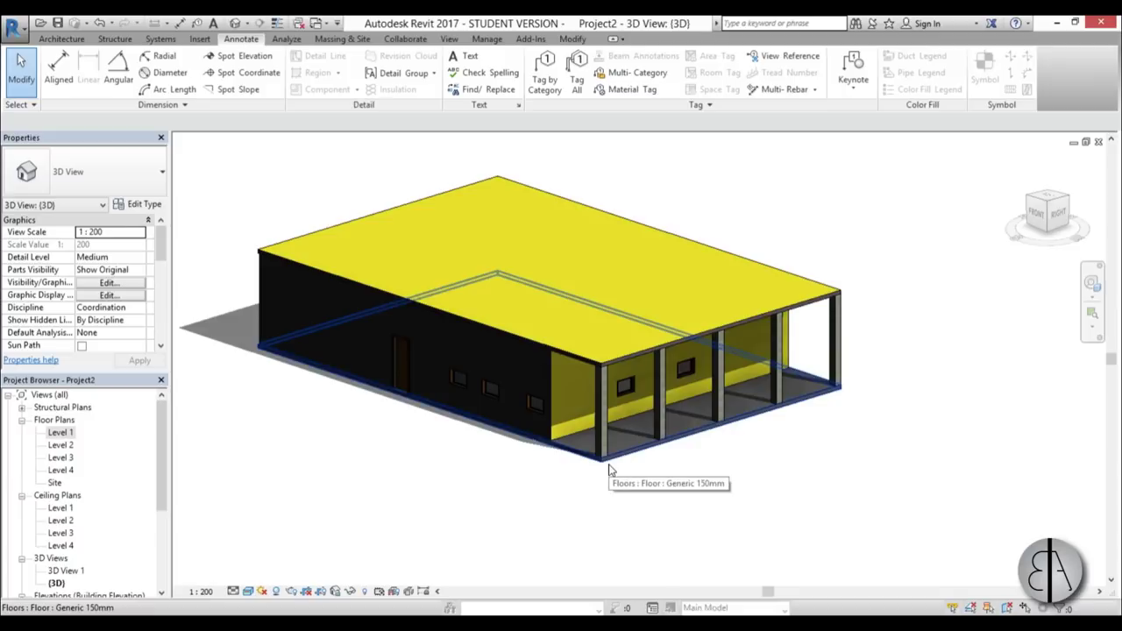
{"action": "key", "text": "r"}
{"action": "key", "text": "y"}
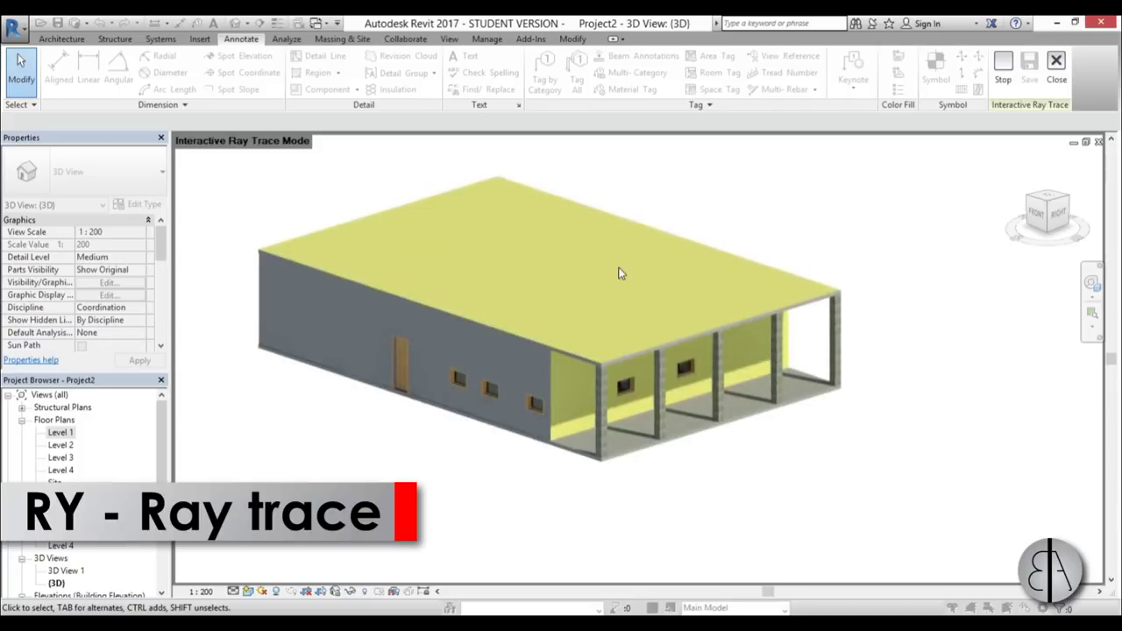
{"action": "mouse_move", "coordinate": [619, 460]}
{"action": "middle_mouse_down", "text": "shift"}
{"action": "mouse_move", "coordinate": [516, 506]}
{"action": "mouse_move", "coordinate": [613, 452]}
{"action": "middle_mouse_up", "text": "shift"}
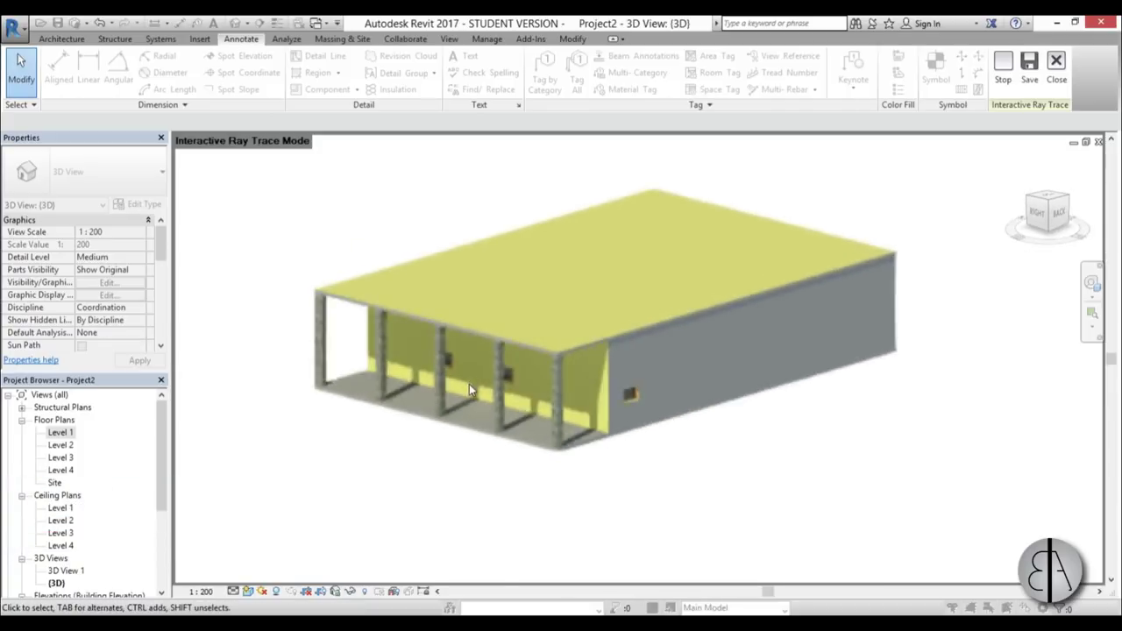
{"action": "scroll", "coordinate": [477, 375], "scroll_direction": "up", "scroll_amount": 1}
{"action": "scroll", "coordinate": [482, 377], "scroll_direction": "up", "scroll_amount": 2}
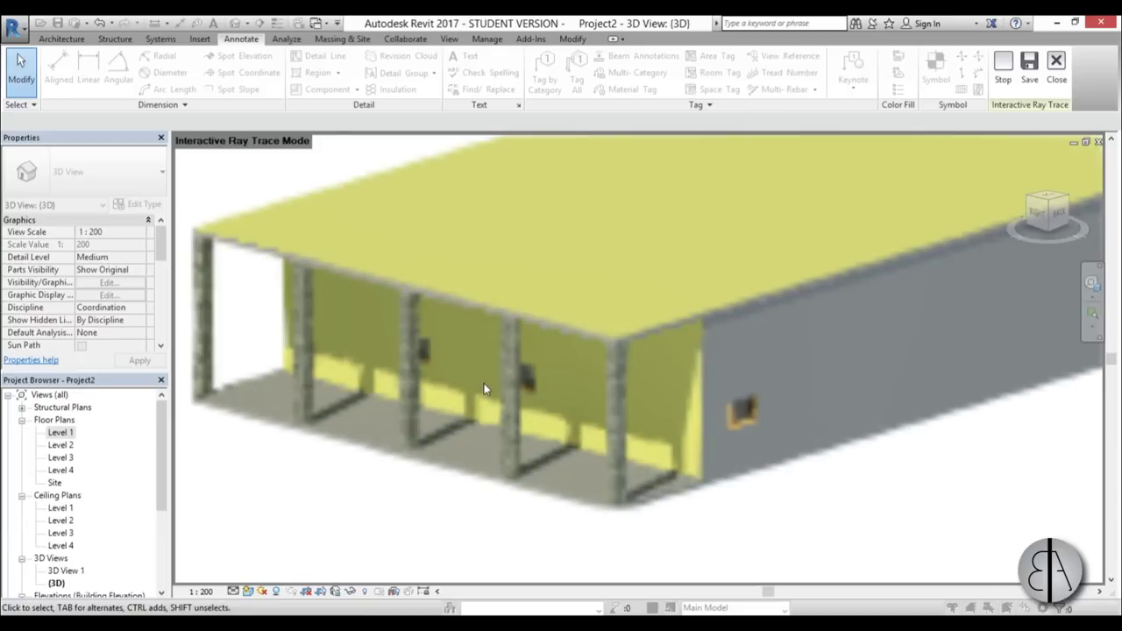
{"action": "scroll", "coordinate": [483, 375], "scroll_direction": "up", "scroll_amount": 1}
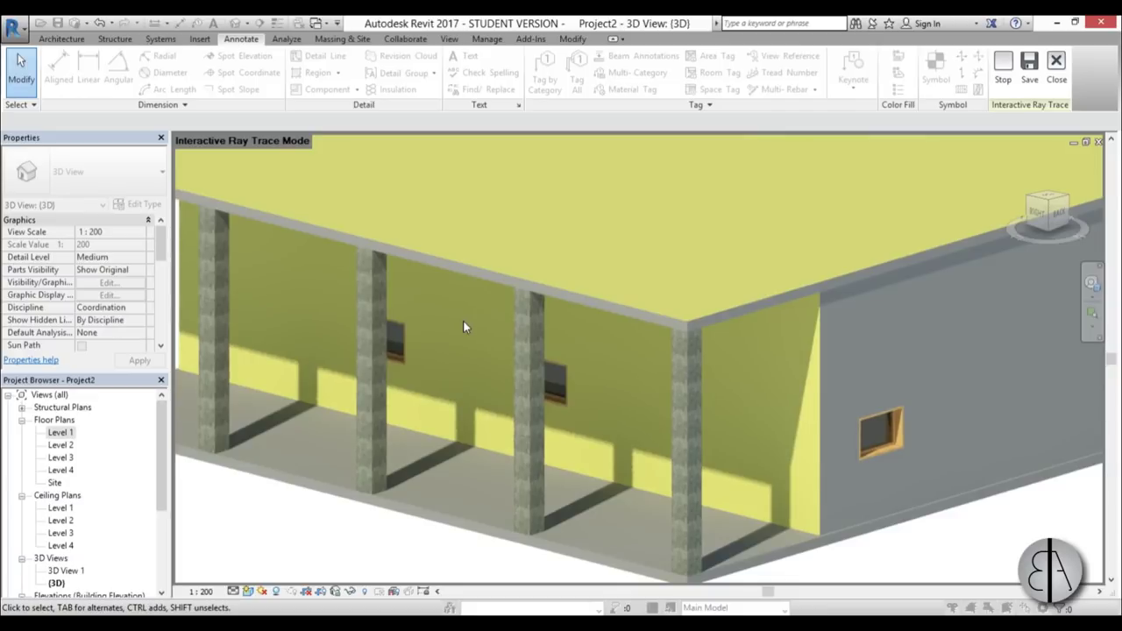
{"action": "left_click", "coordinate": [1056, 62]}
{"action": "scroll", "coordinate": [526, 261], "scroll_direction": "down", "scroll_amount": 5}
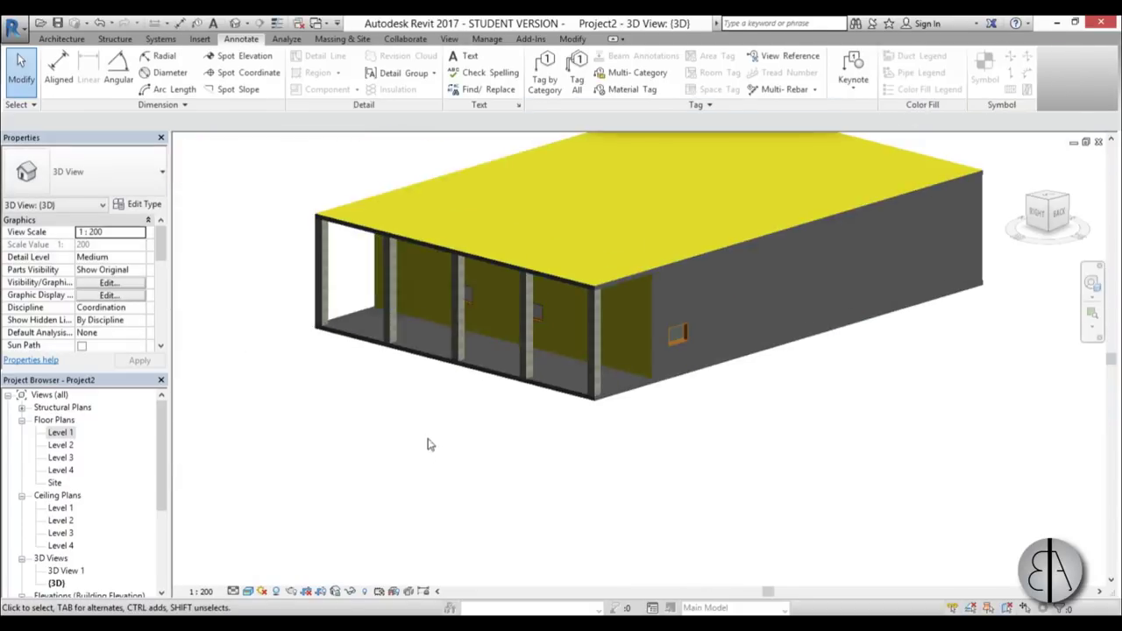
{"action": "mouse_move", "coordinate": [426, 444]}
{"action": "middle_mouse_down", "text": "shift"}
{"action": "mouse_move", "coordinate": [631, 464]}
{"action": "mouse_move", "coordinate": [658, 429]}
{"action": "mouse_move", "coordinate": [584, 508]}
{"action": "mouse_move", "coordinate": [596, 421]}
{"action": "mouse_move", "coordinate": [708, 423]}
{"action": "mouse_move", "coordinate": [514, 503]}
{"action": "mouse_move", "coordinate": [508, 493]}
{"action": "mouse_move", "coordinate": [528, 501]}
{"action": "mouse_move", "coordinate": [499, 496]}
{"action": "mouse_move", "coordinate": [530, 492]}
{"action": "middle_mouse_up", "text": "shift"}
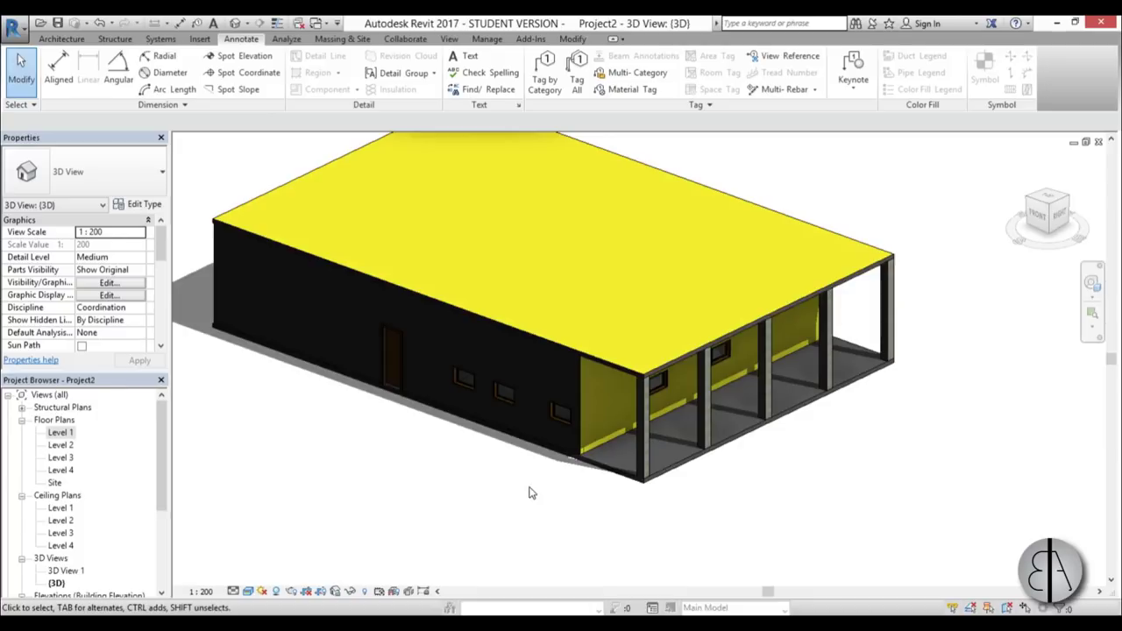